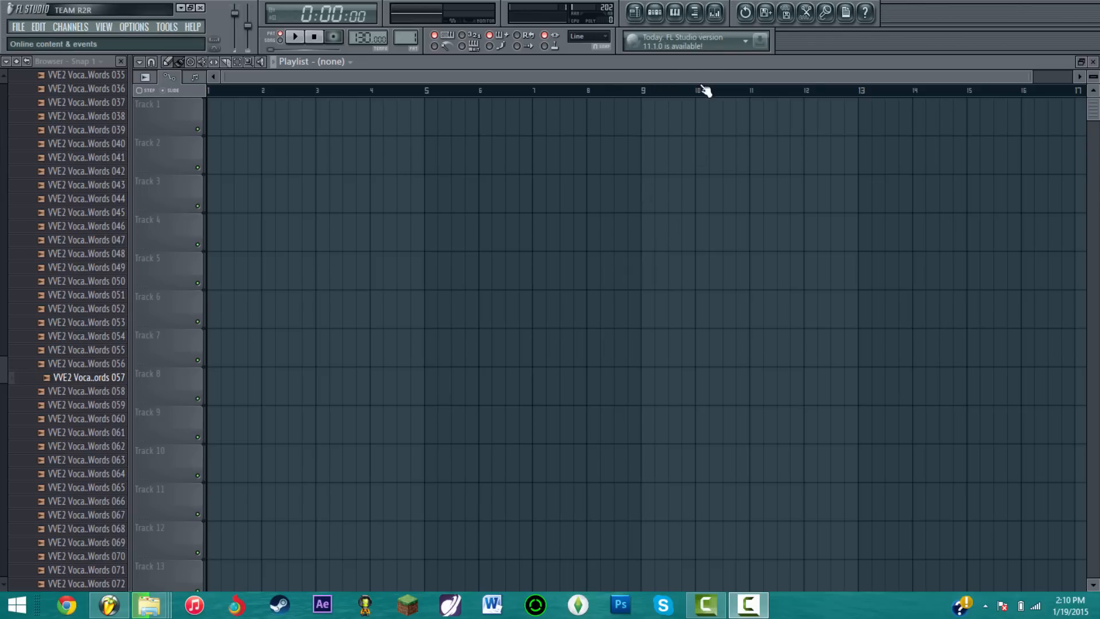
- Show the step sequencer and bring the sample browser back to the list of sample packs
click(655, 13)
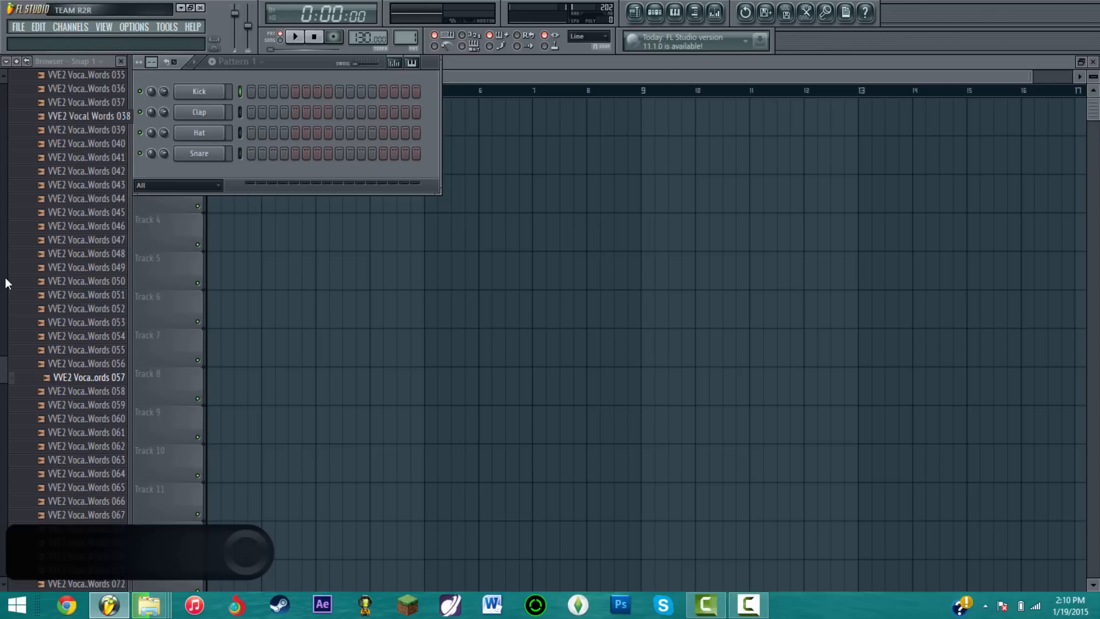
drag(2, 305, 2, 155)
click(39, 329)
scroll(6, 270, up, 10)
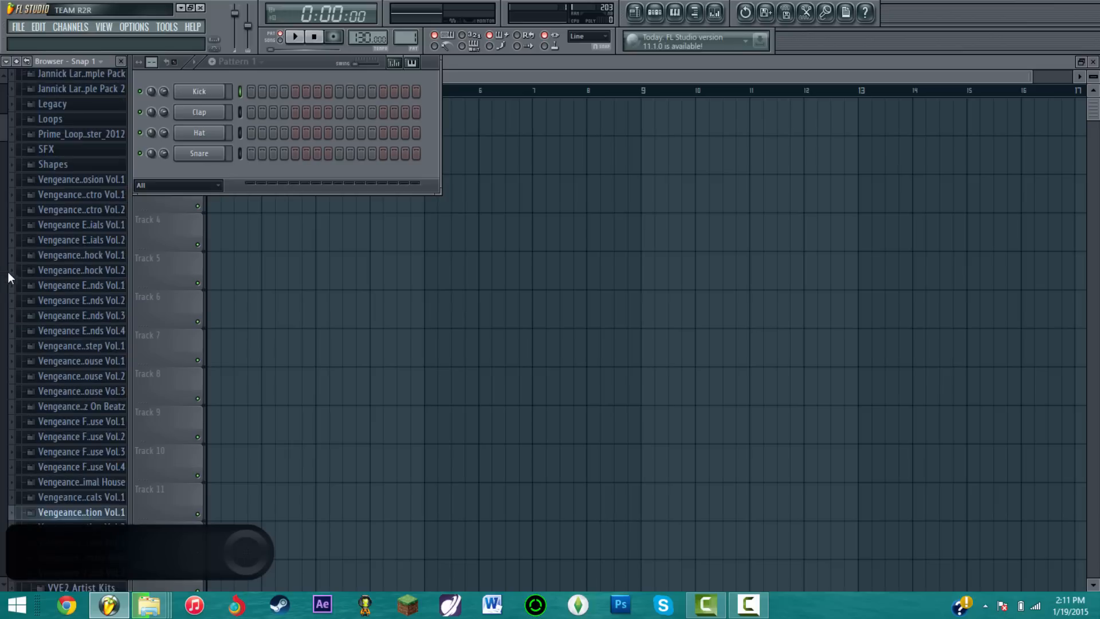
scroll(22, 278, down, 2)
scroll(22, 280, up, 2)
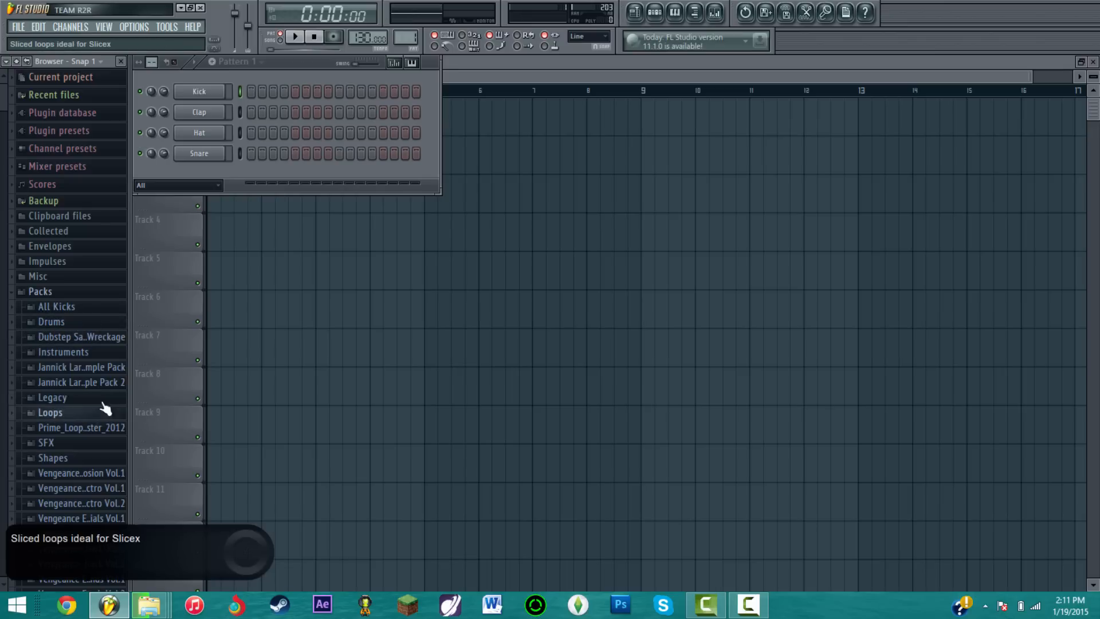
- In the Prime Loops drum samples taster pack, expand Ultimate Dubstep Drummer and its One-Shot Samples folder
click(109, 428)
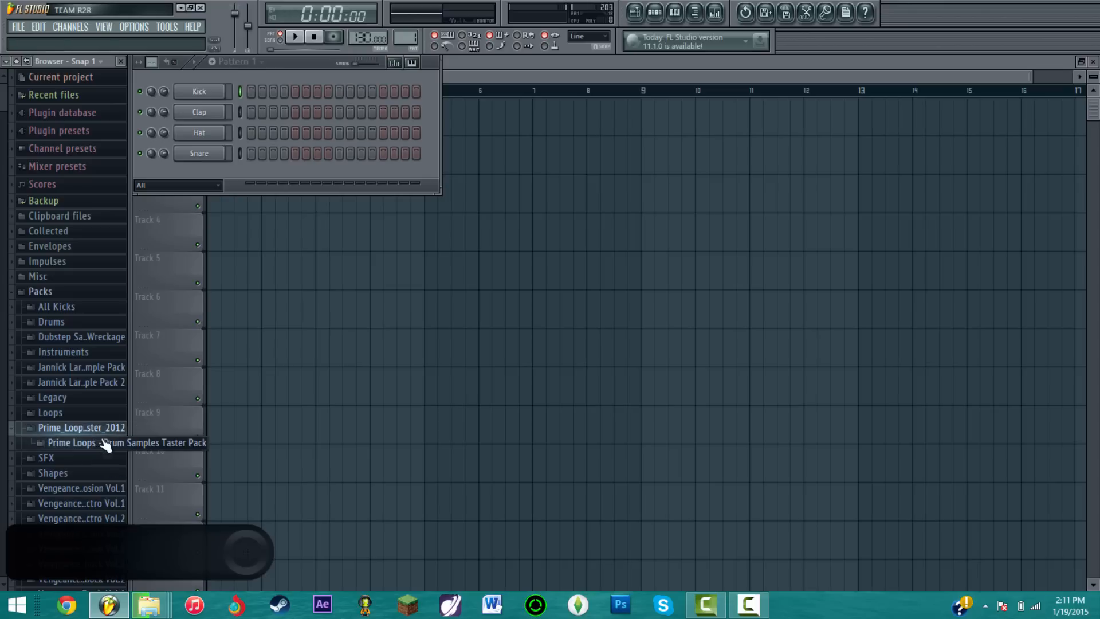
click(109, 445)
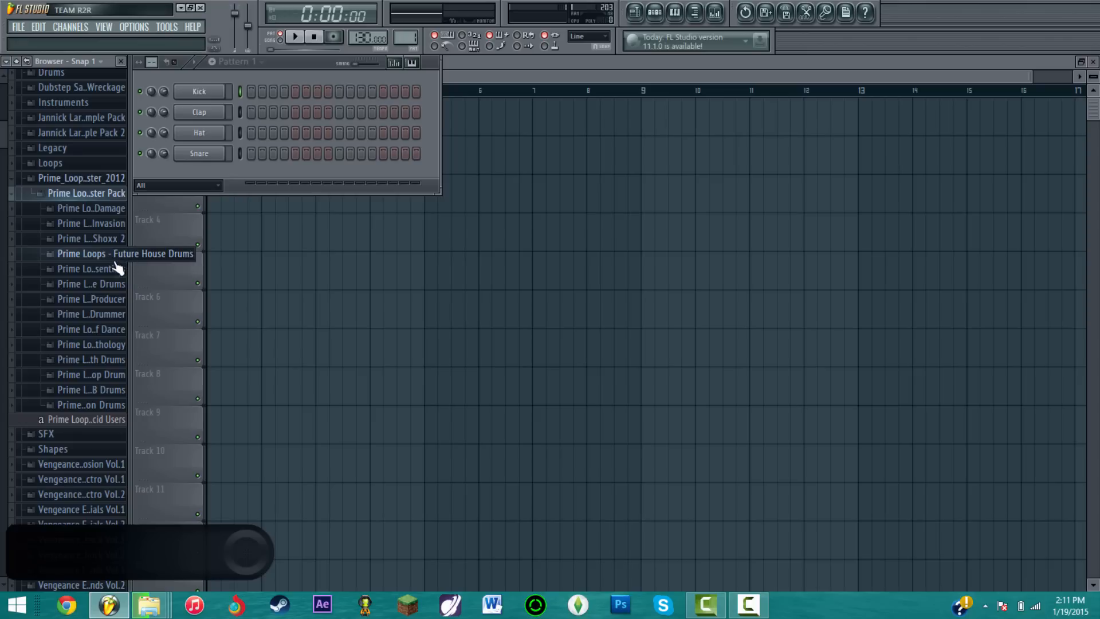
click(109, 318)
click(109, 316)
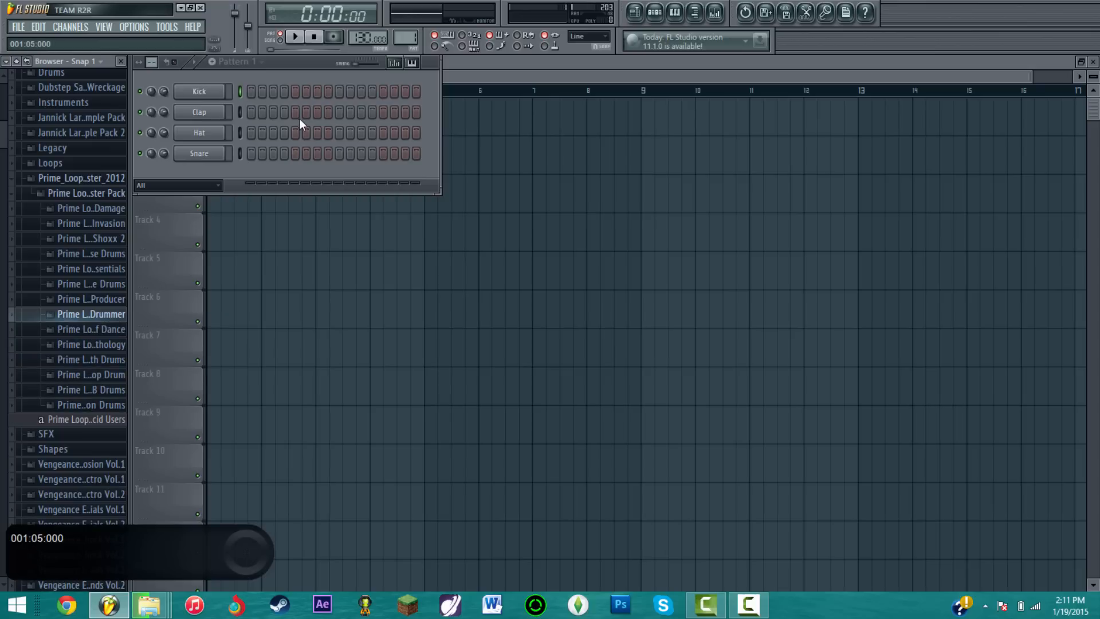
mouse_move(152, 63)
mouse_down()
mouse_move(140, 68)
mouse_move(150, 62)
mouse_up()
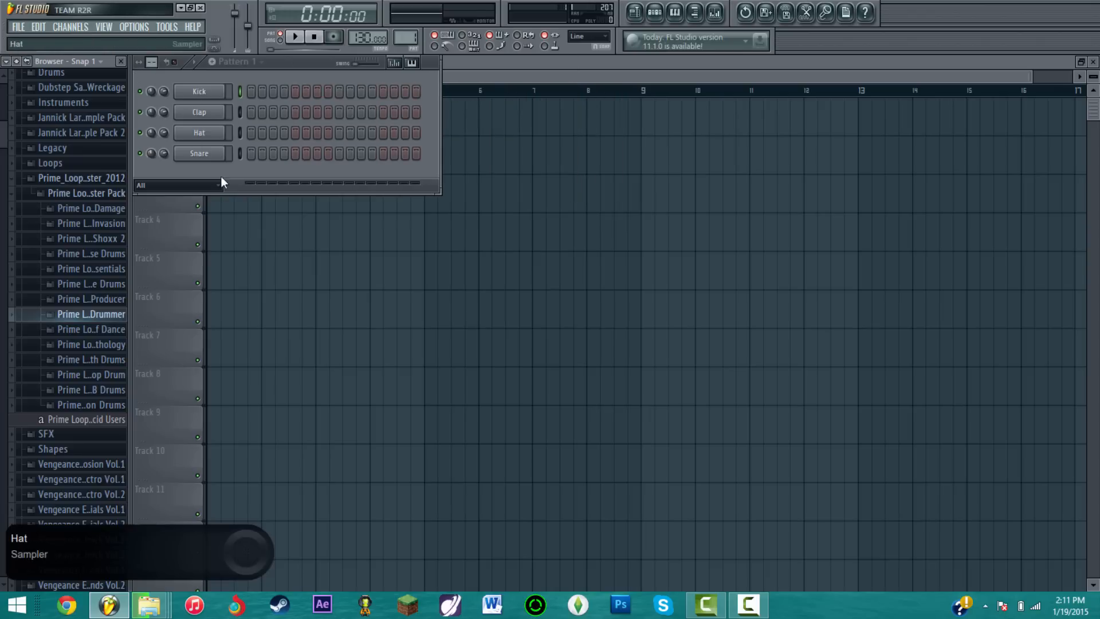
click(108, 315)
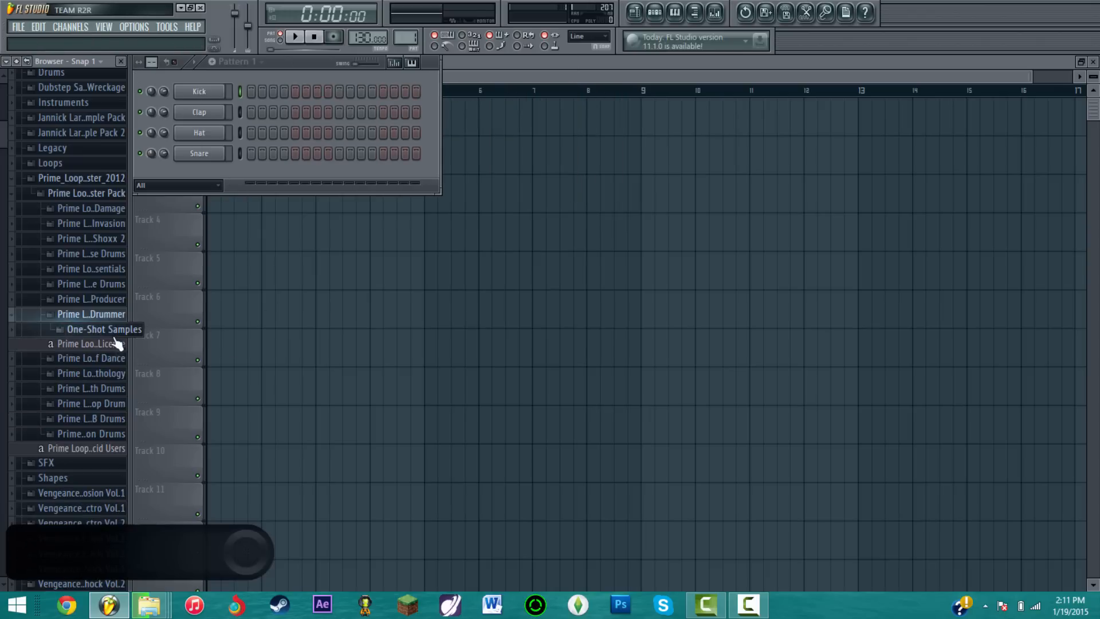
click(108, 330)
scroll(76, 381, down, 1)
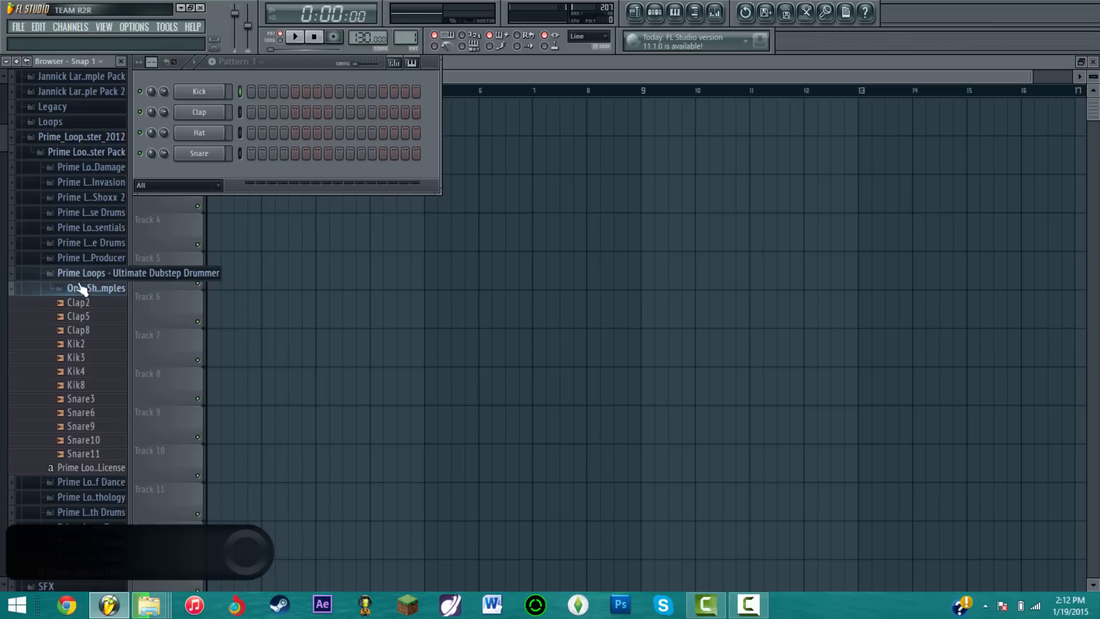
- Preview the Kik2 and Kik3 samples and raise the system volume to 98
click(78, 344)
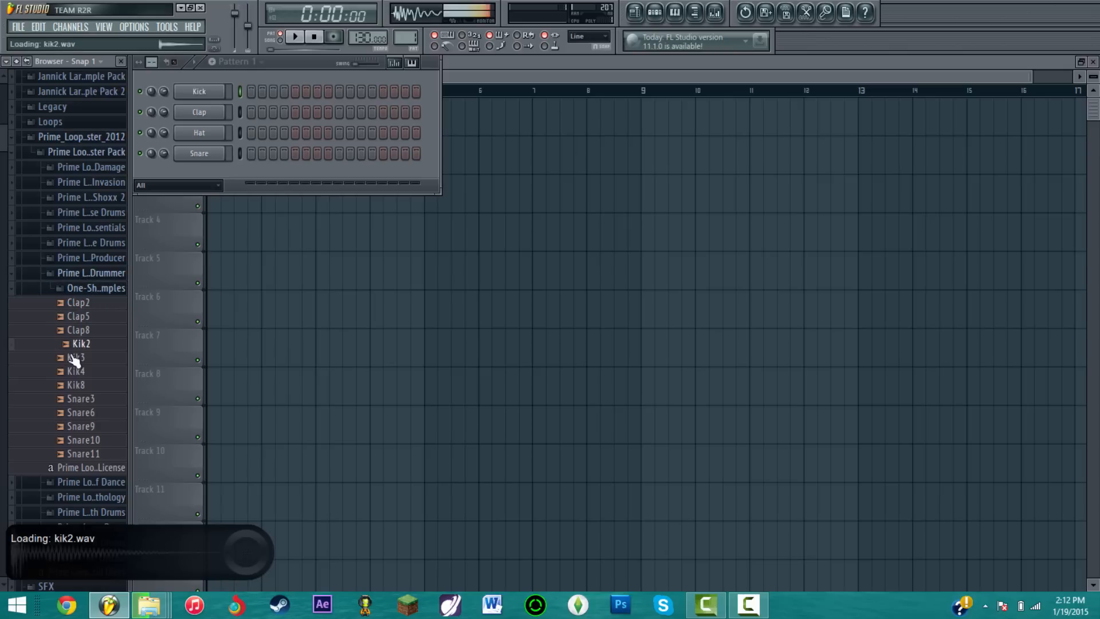
click(75, 358)
key(XF86AudioRaiseVolume)
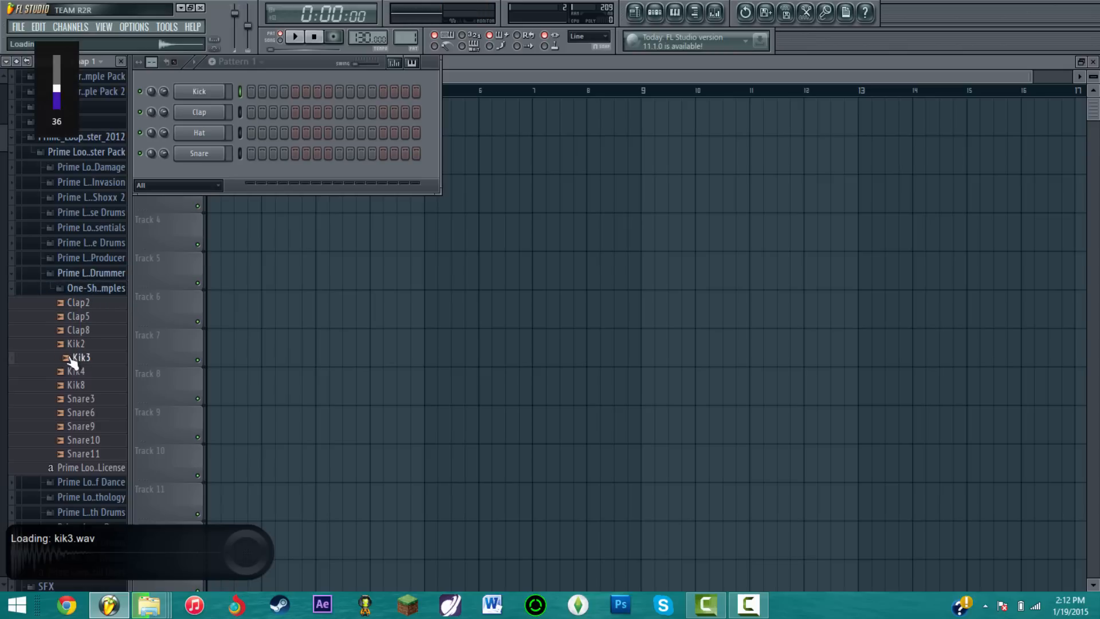
key(XF86AudioRaiseVolume)
key(XF86AudioRaiseVolume)
key(XF86AudioRaiseVolume)
key(XF86AudioRaiseVolume)
- Compare the Kik2, Kik3, Kik4 and Kik8 samples in the One-Shot Samples folder by ear
click(84, 347)
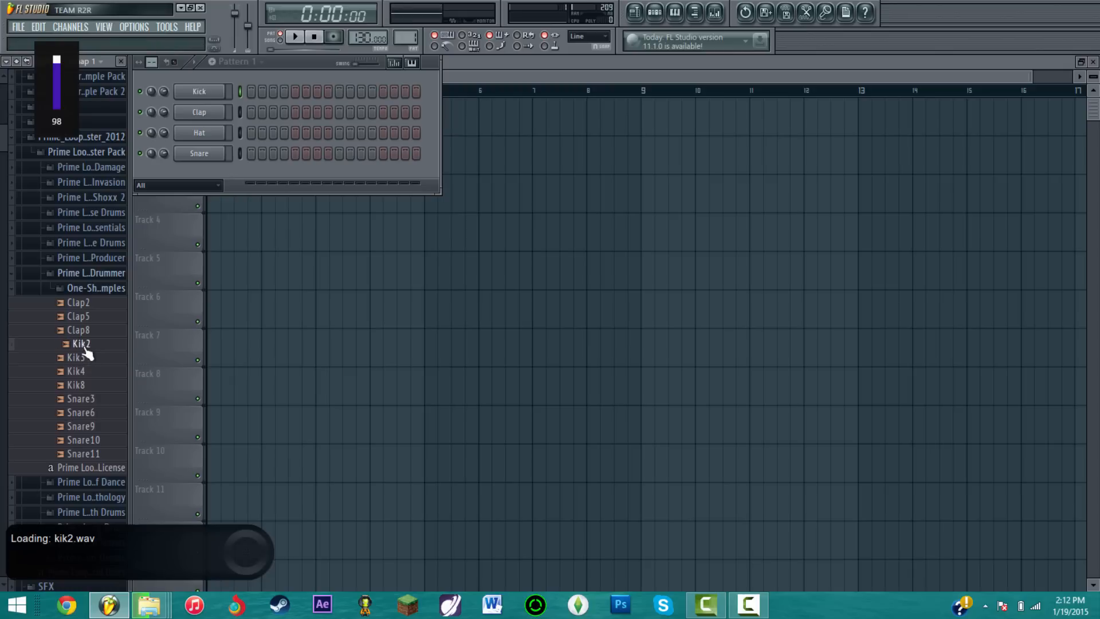
click(84, 374)
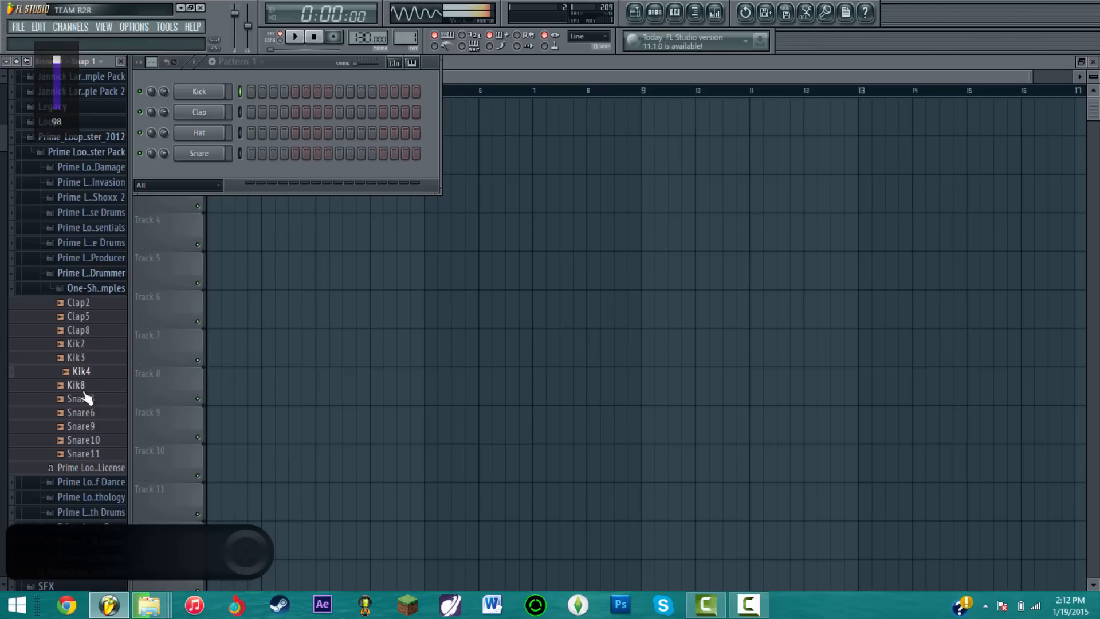
click(83, 386)
click(83, 372)
click(83, 357)
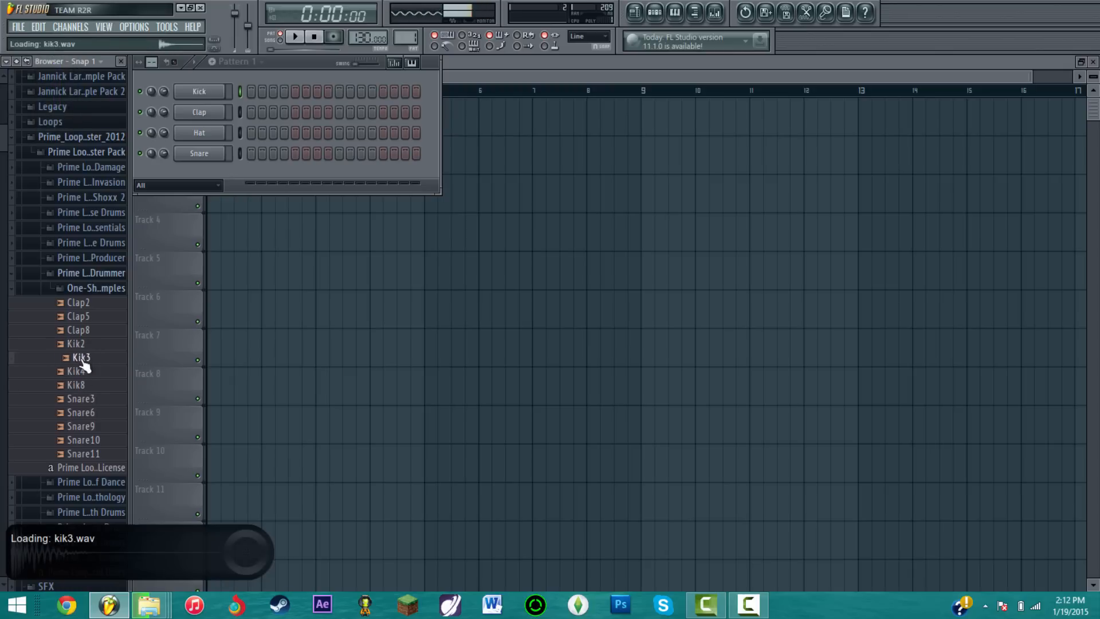
click(81, 346)
- Preview a few hits in the Single Hits folder of the Prime Loops Producer pack, then collapse that pack
click(109, 262)
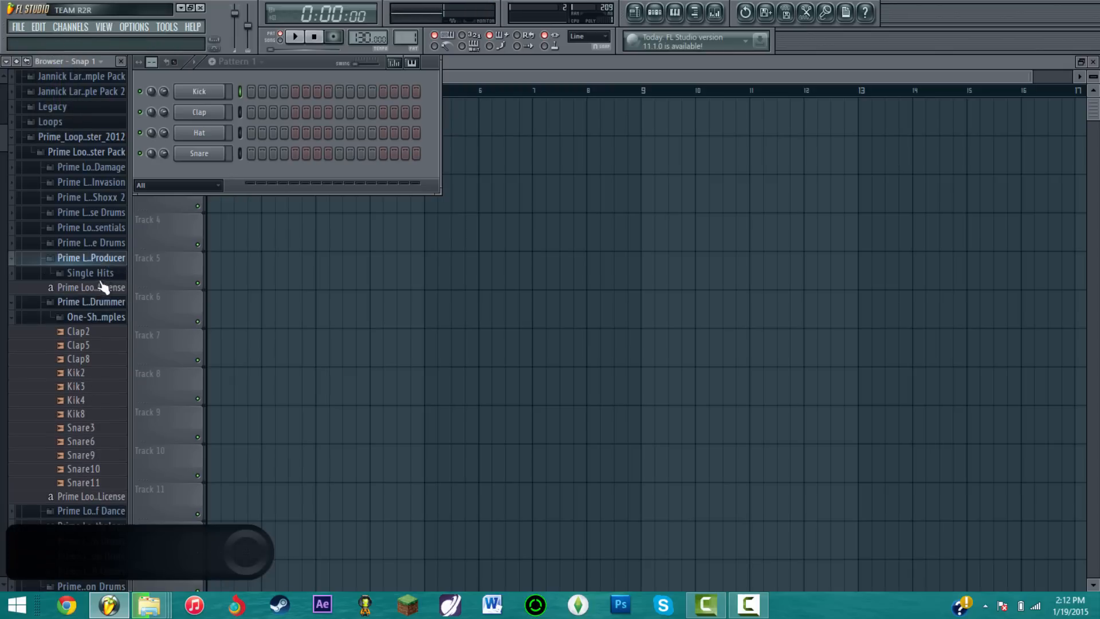
click(94, 271)
click(88, 323)
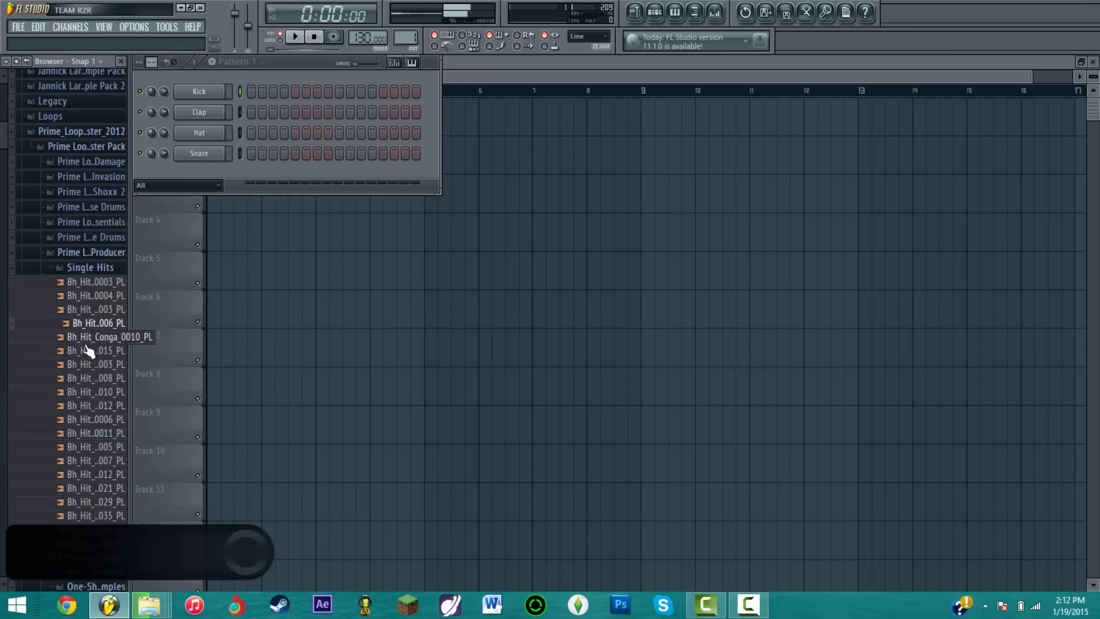
scroll(88, 413, down, 3)
click(87, 403)
scroll(69, 355, up, 3)
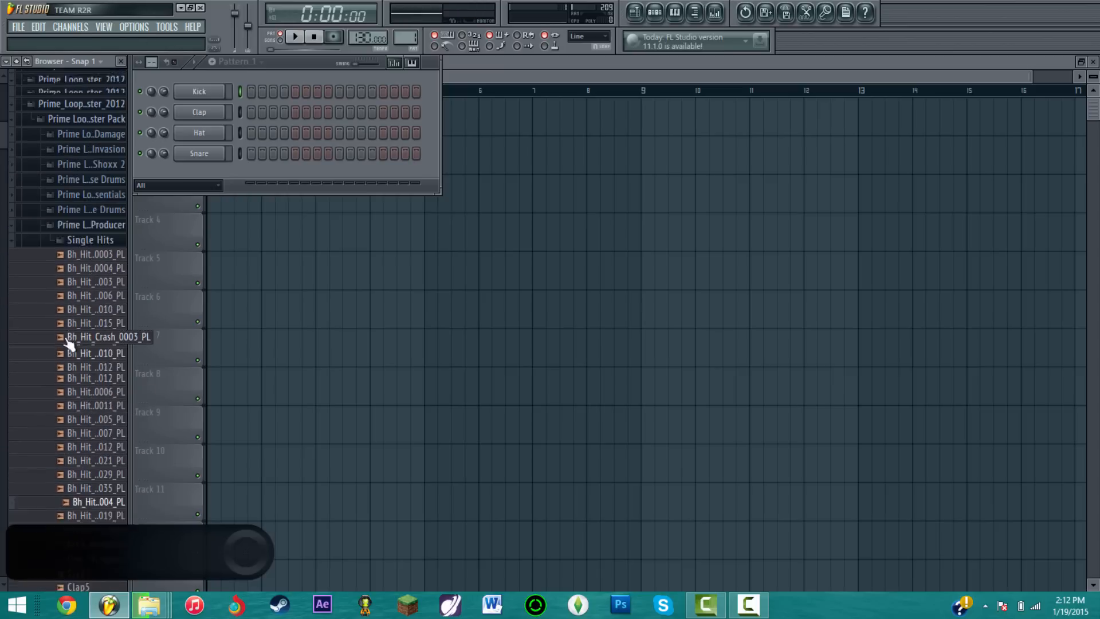
click(91, 257)
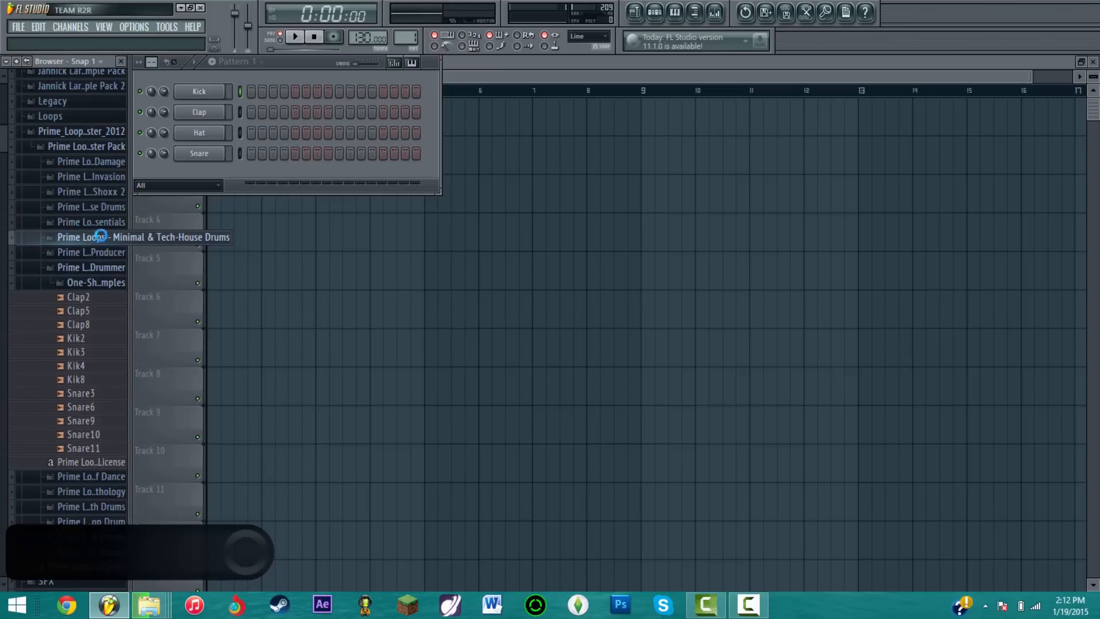
- Look through the Drum Samples folder of Prime Loops - Minimal & Tech-House Drums and collapse the pack again
click(92, 237)
click(94, 252)
click(94, 295)
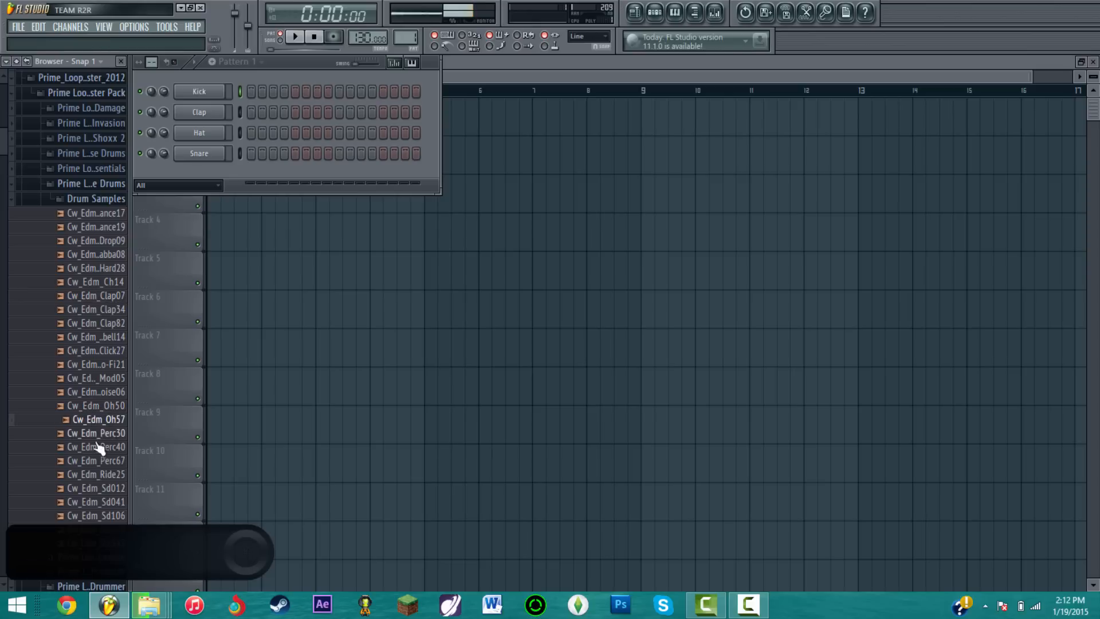
scroll(96, 427, down, 3)
scroll(92, 367, up, 6)
scroll(89, 367, up, 2)
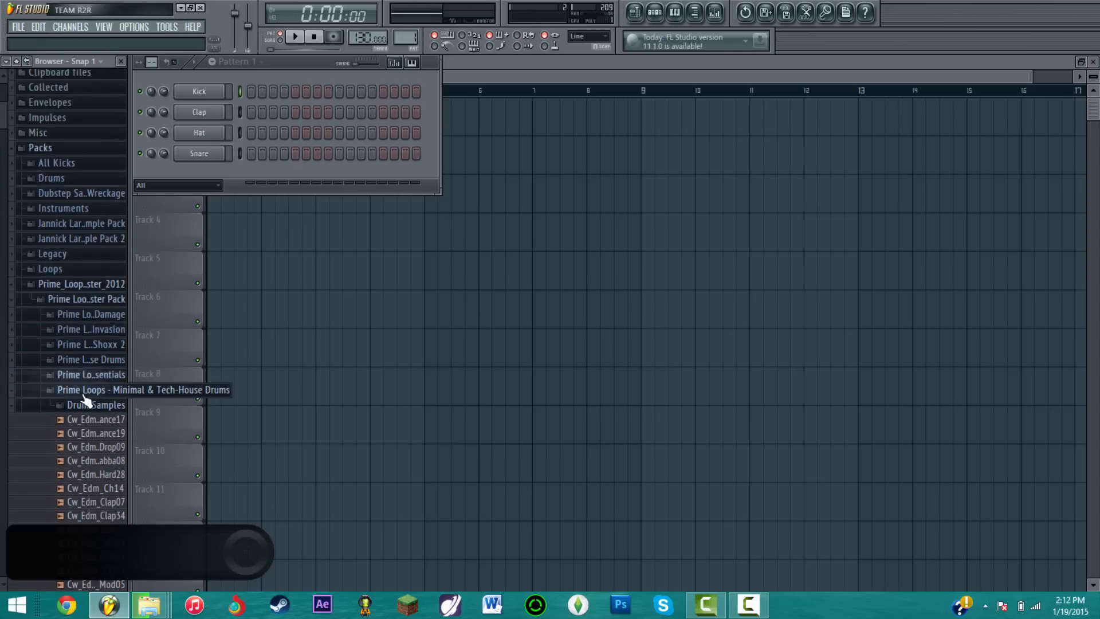
click(86, 389)
- Audition the kicks in the Liquid D&B Essentials drum one-shots and load Kick15_PL onto the Kick channel
click(86, 375)
click(93, 393)
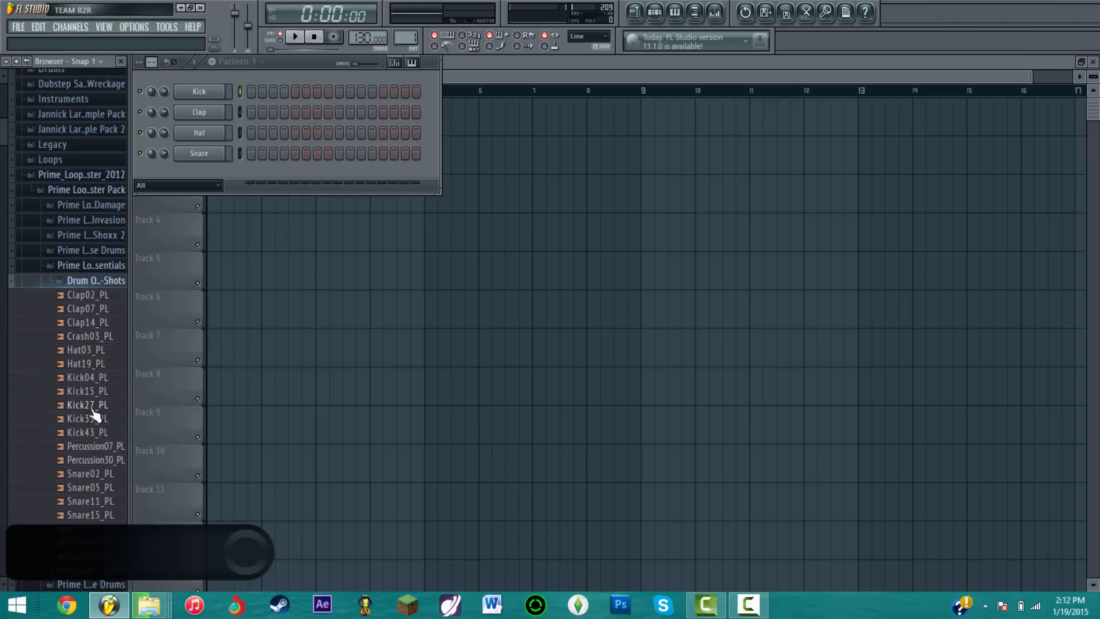
click(96, 367)
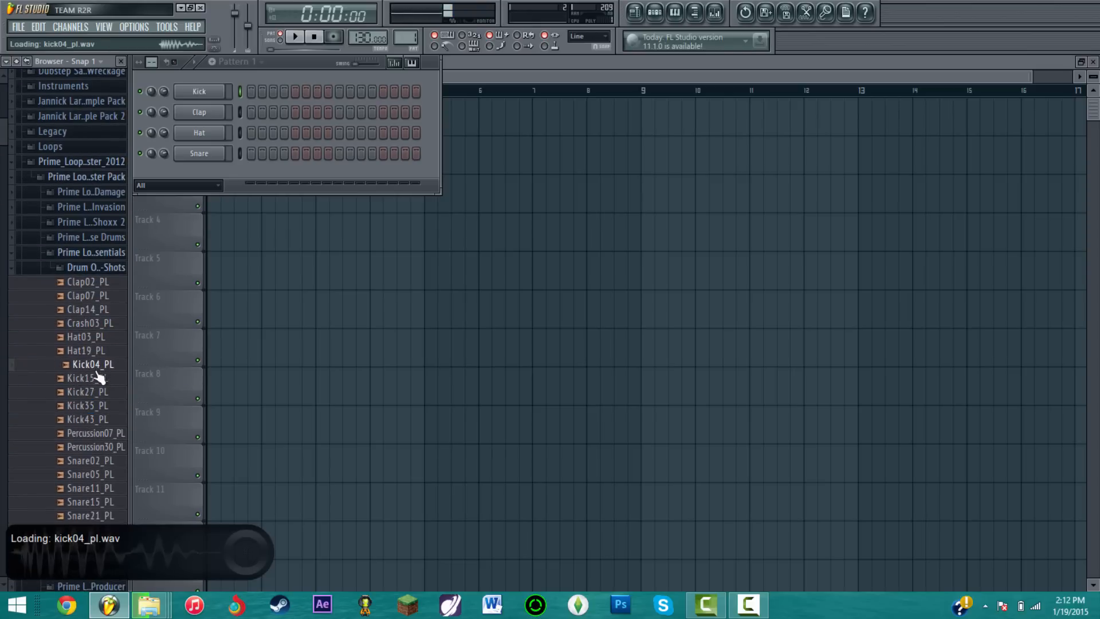
click(99, 377)
click(98, 407)
click(98, 420)
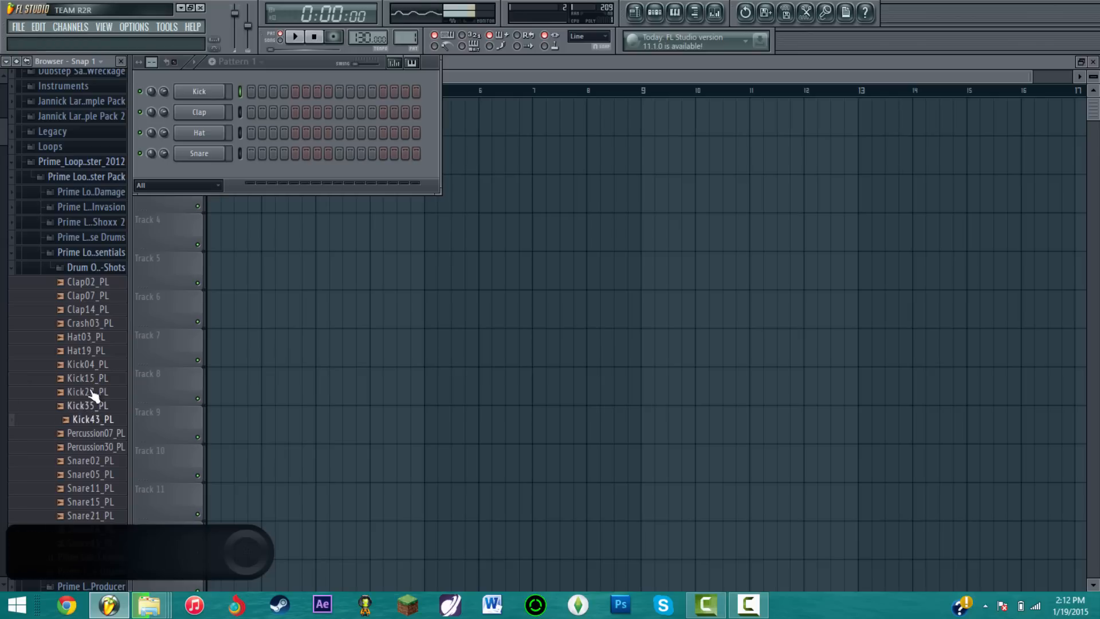
click(98, 392)
click(99, 378)
drag(98, 384, 205, 99)
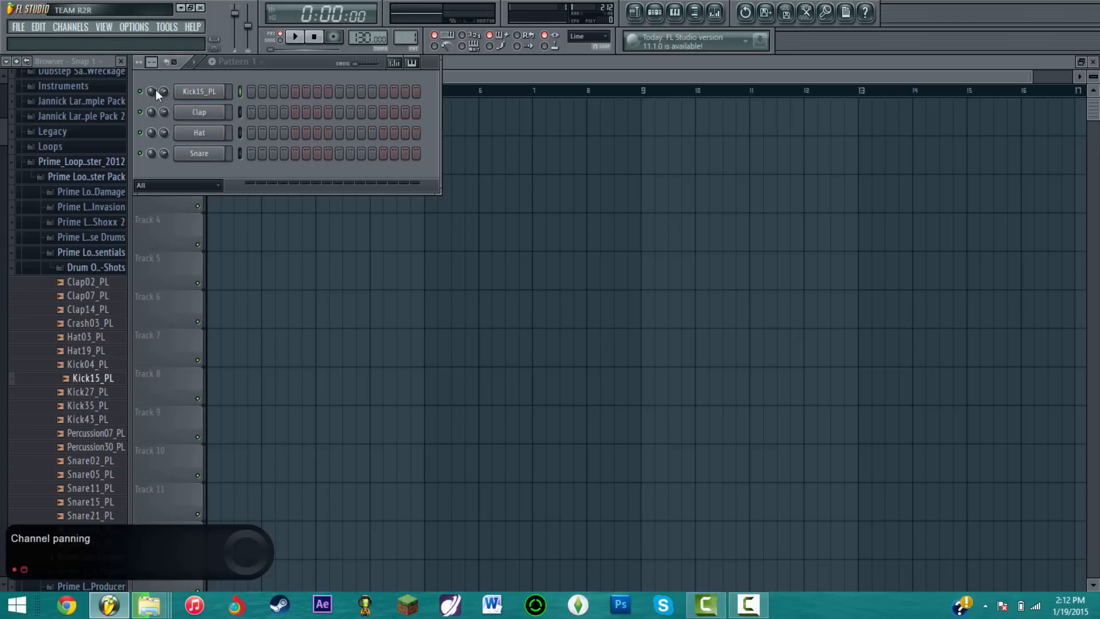
- Audition the snares in the Liquid D&B Essentials drum one-shots and load Snare38_PL onto the Snare channel
click(87, 295)
click(90, 322)
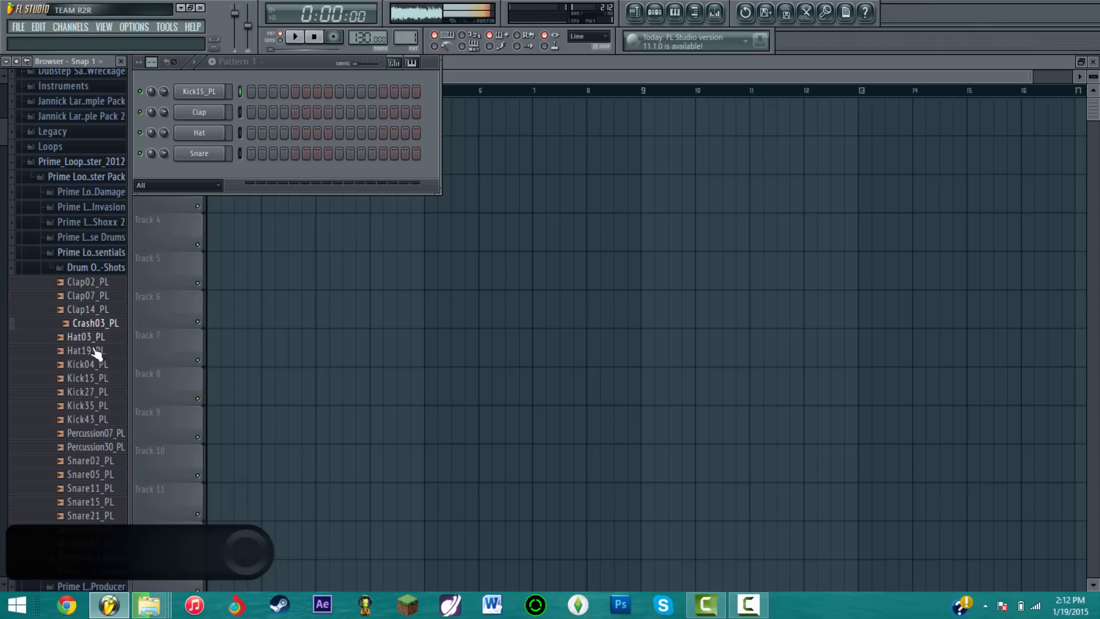
click(92, 476)
click(101, 463)
click(101, 489)
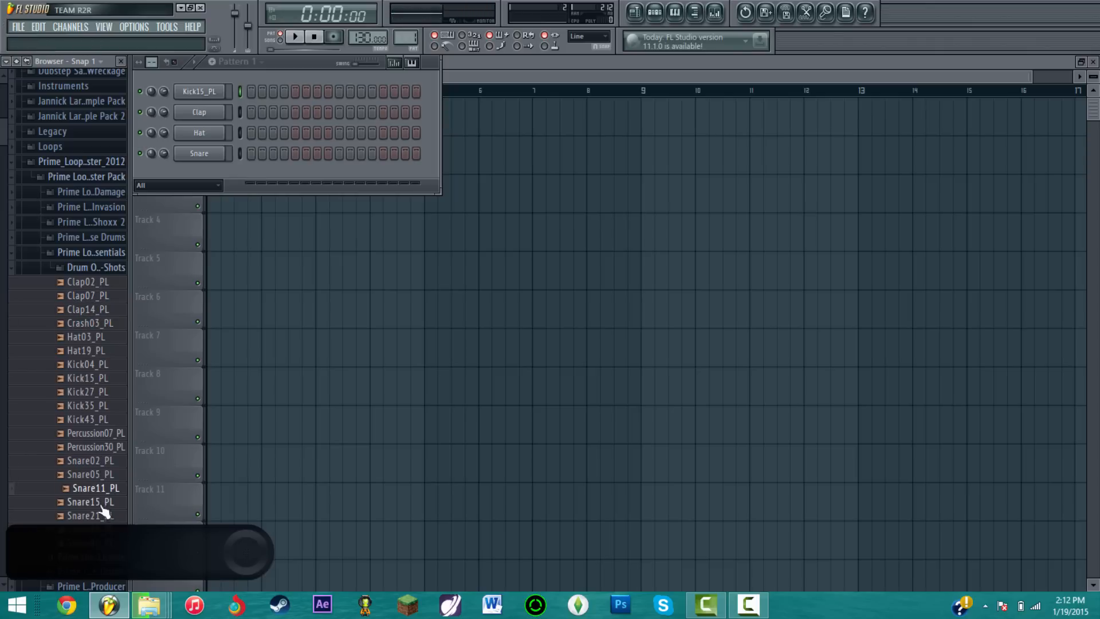
click(102, 504)
click(105, 516)
click(108, 543)
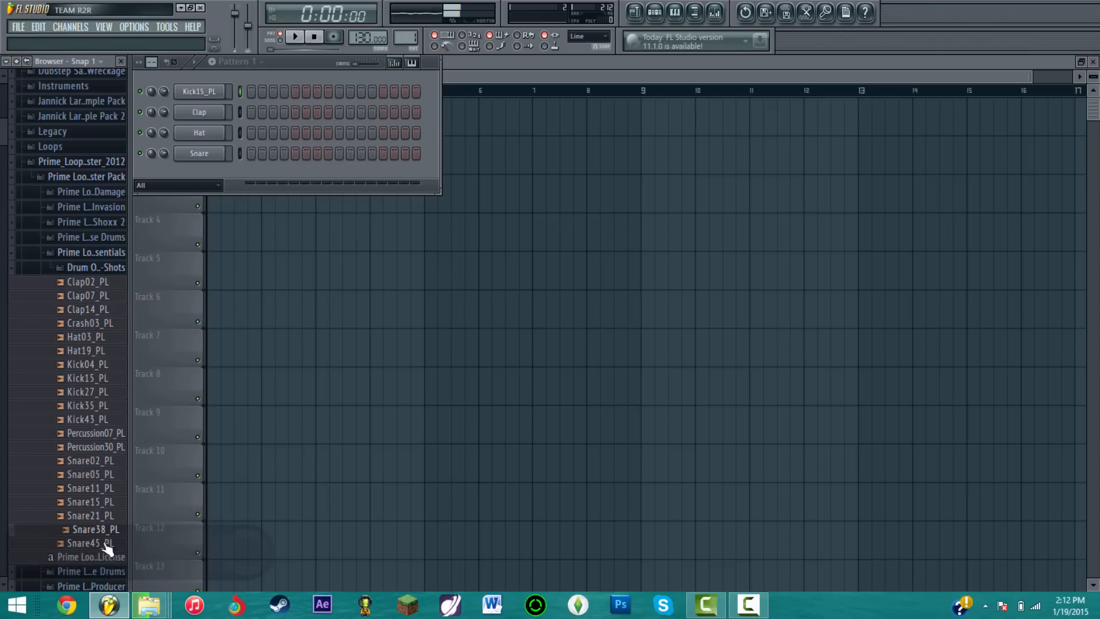
click(105, 532)
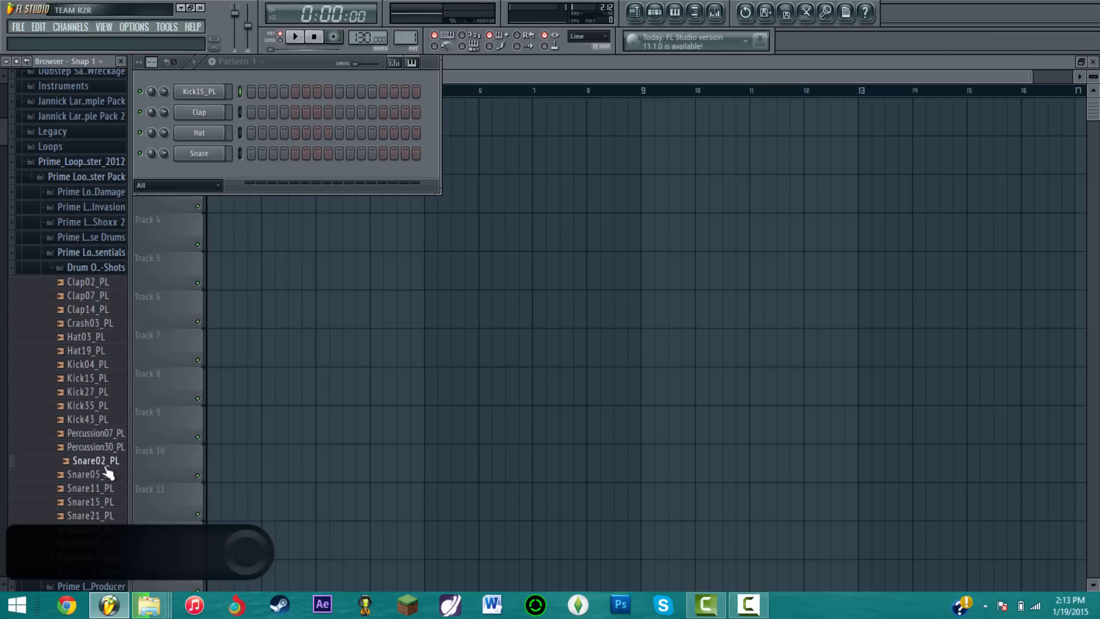
drag(105, 529, 195, 156)
- Collapse the Liquid D&B Essentials and Ultimate Dubstep Drummer folders in the browser
click(106, 270)
click(97, 256)
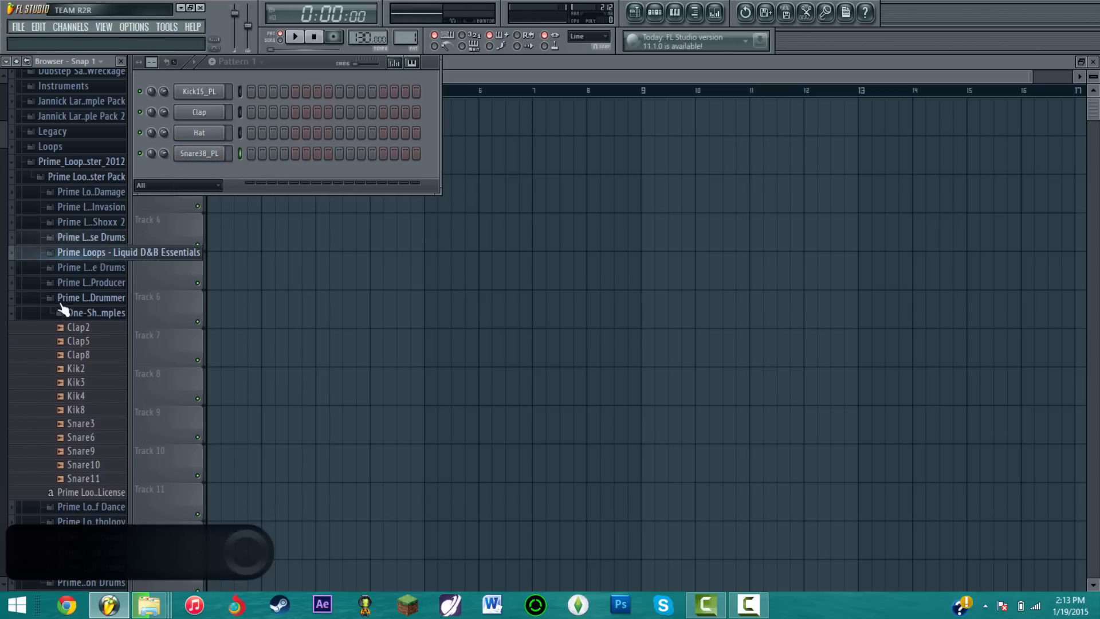
click(60, 313)
click(43, 298)
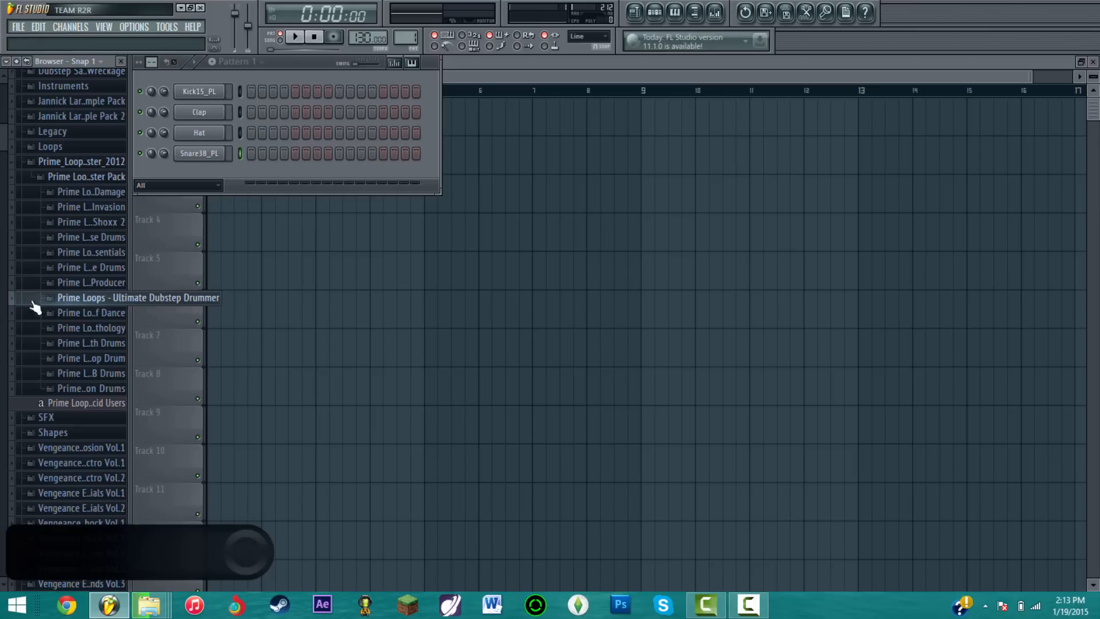
- Preview samples in the Bass Kicks folder of Prime Loops - Future House Drums, then collapse the pack
scroll(36, 307, up, 3)
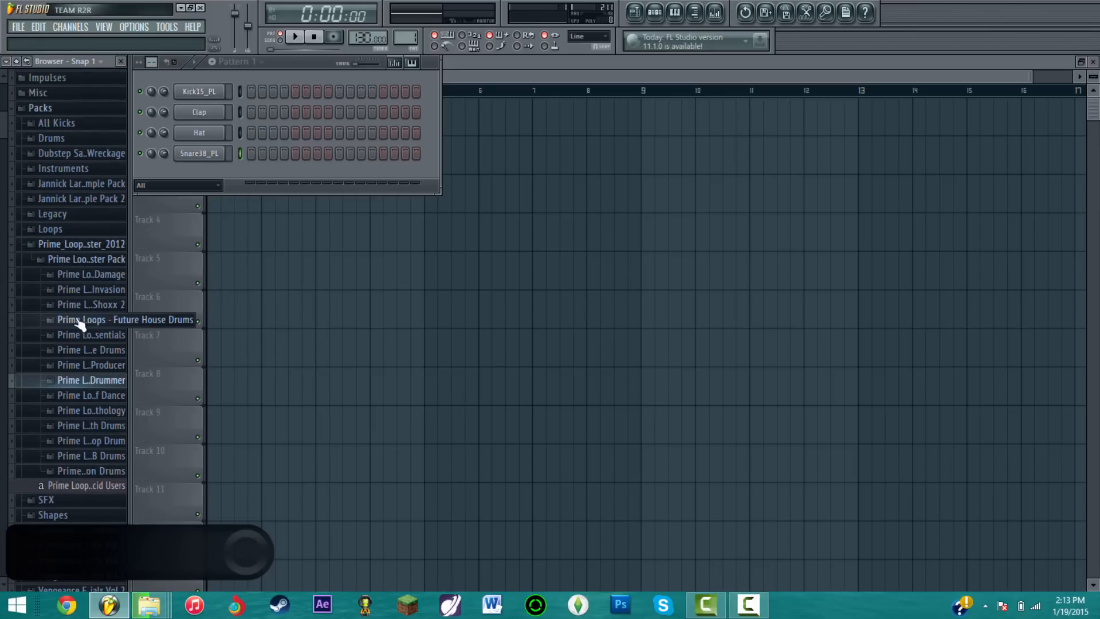
click(81, 324)
click(81, 337)
click(86, 351)
scroll(86, 344, down, 6)
click(84, 343)
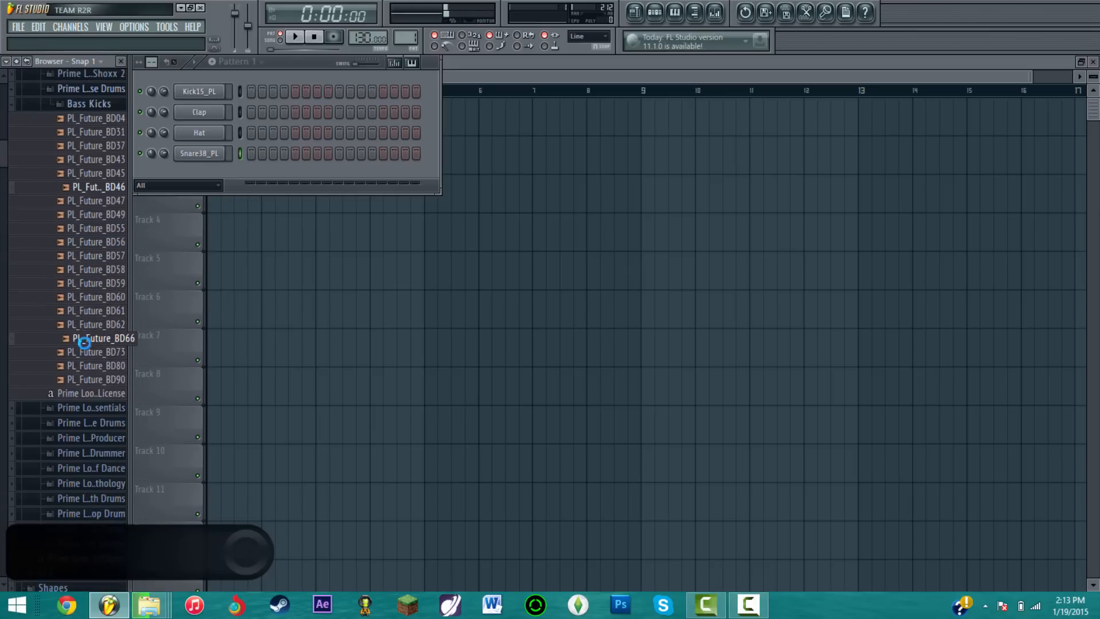
scroll(78, 269, up, 7)
click(90, 313)
click(92, 294)
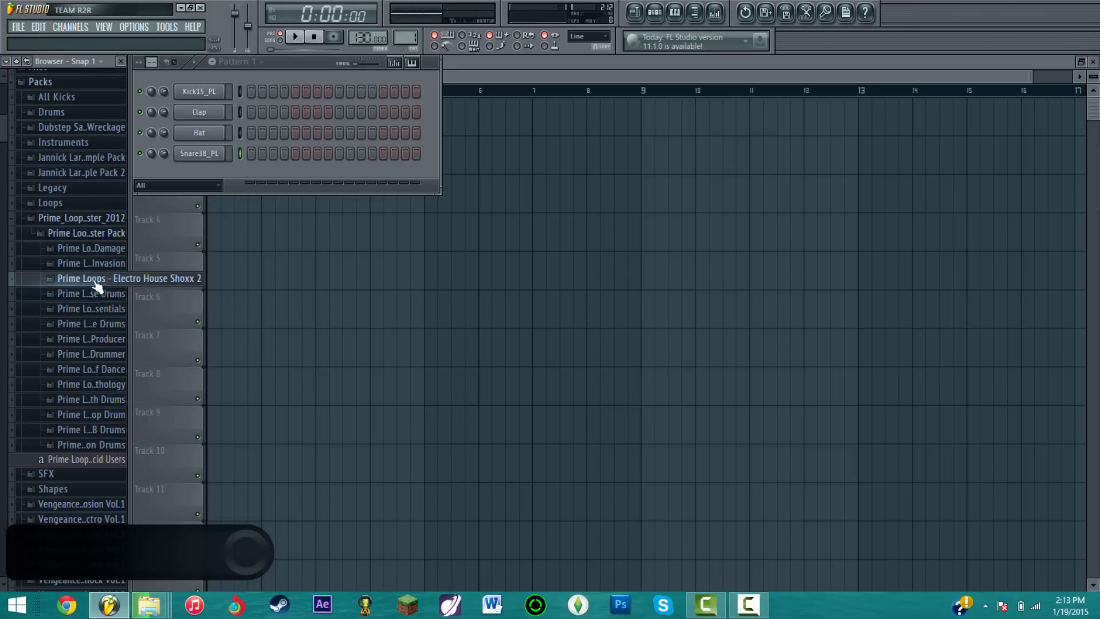
- Audition the hi-hats, kicks and snares in the drum one-shots of Prime Loops - Electro House Shoxx 2
click(96, 280)
click(97, 295)
click(91, 310)
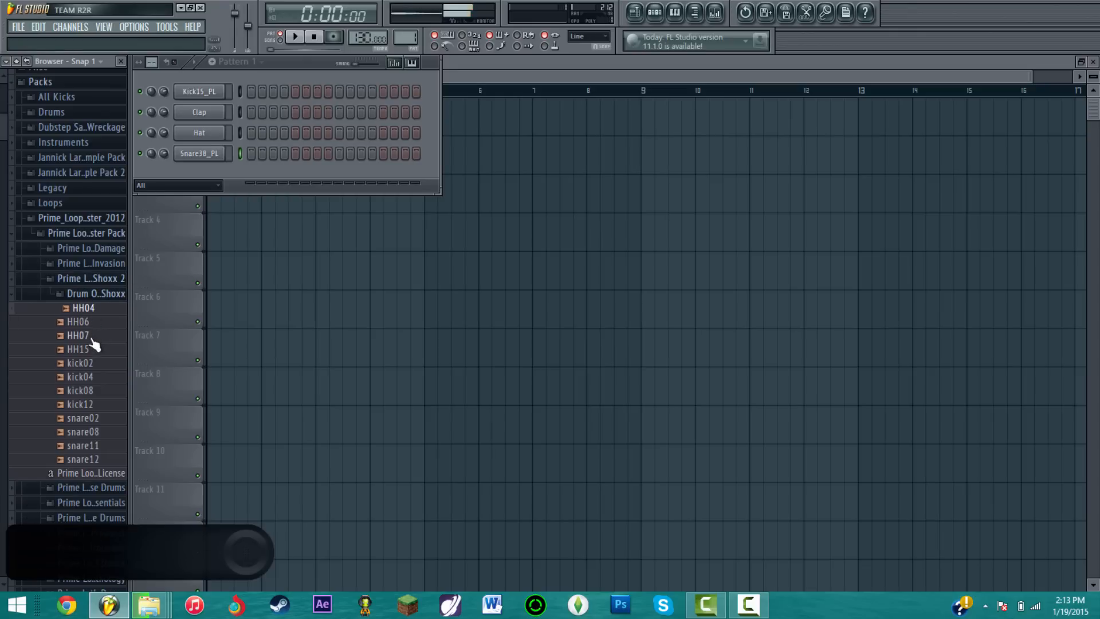
click(86, 335)
click(89, 349)
click(92, 363)
click(95, 377)
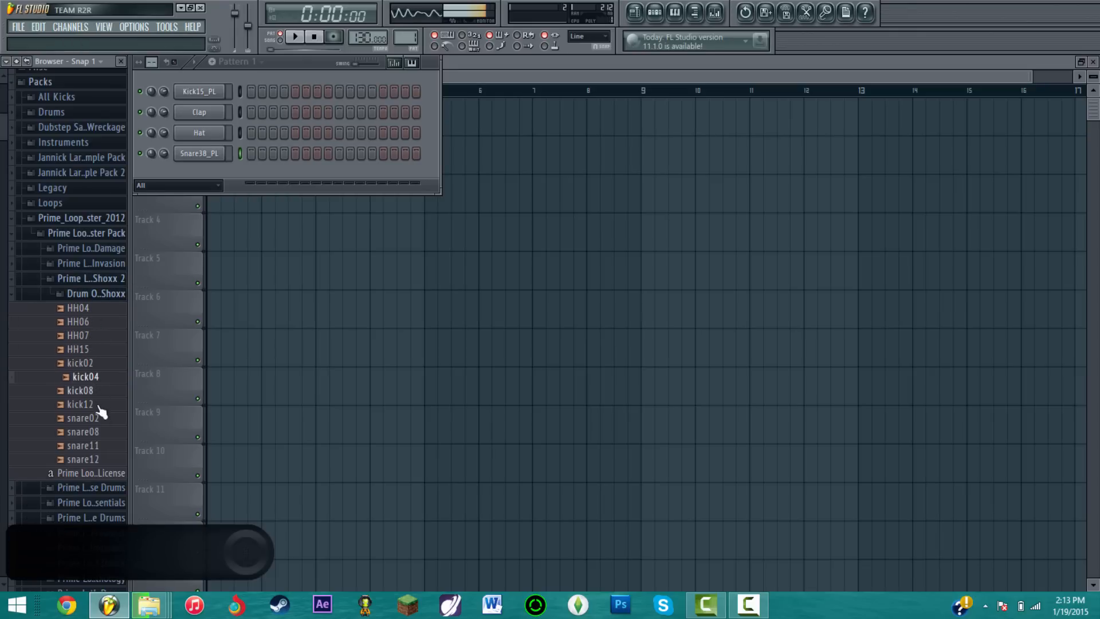
key(Down)
key(Down)
key(Down)
key(Down)
key(Down)
key(Down)
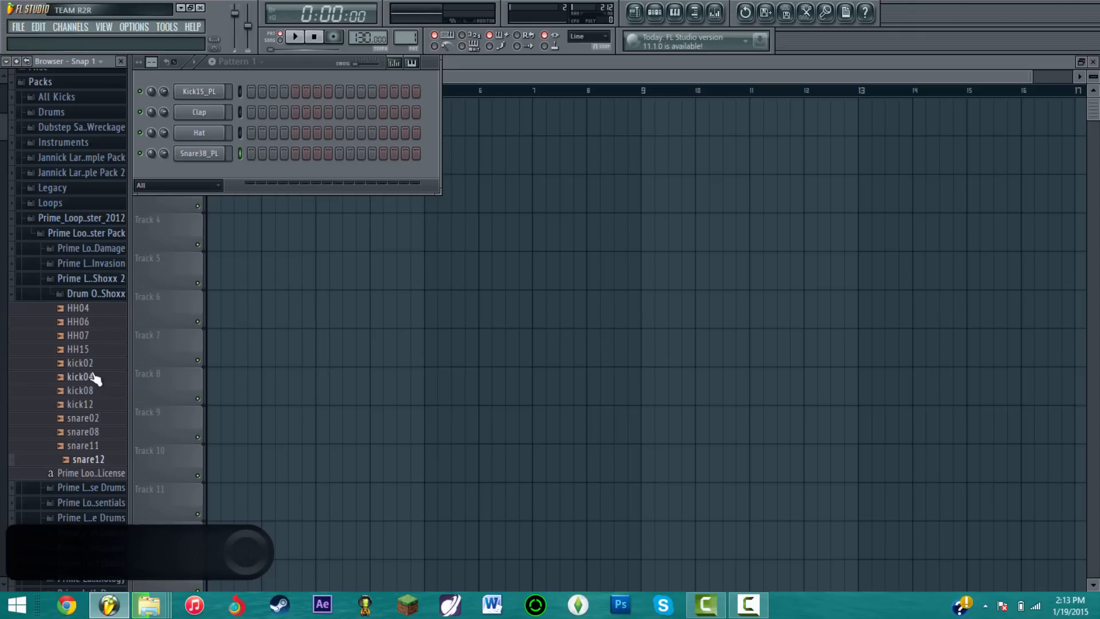
- Load HH15 onto the Hat channel and collapse the Electro House Shoxx 2 pack
click(93, 351)
drag(90, 352, 200, 133)
click(96, 281)
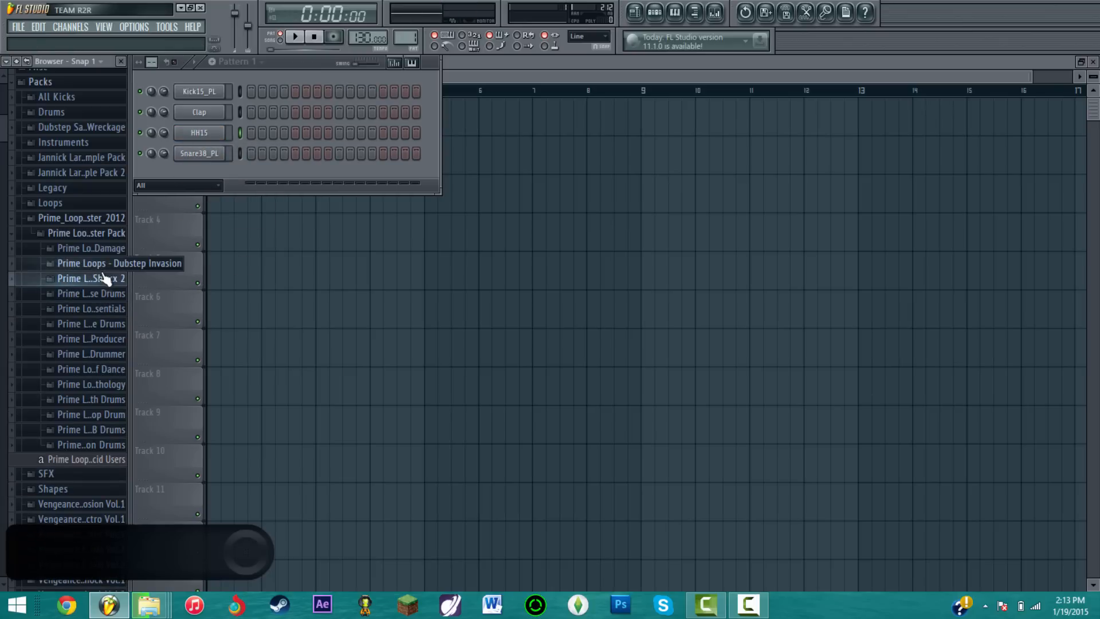
- Audition the hats in the Prime Loops - Dubstep Invasion one-shots and load Hat07_RipOut_PL onto the Clap channel
click(97, 265)
click(98, 279)
click(90, 325)
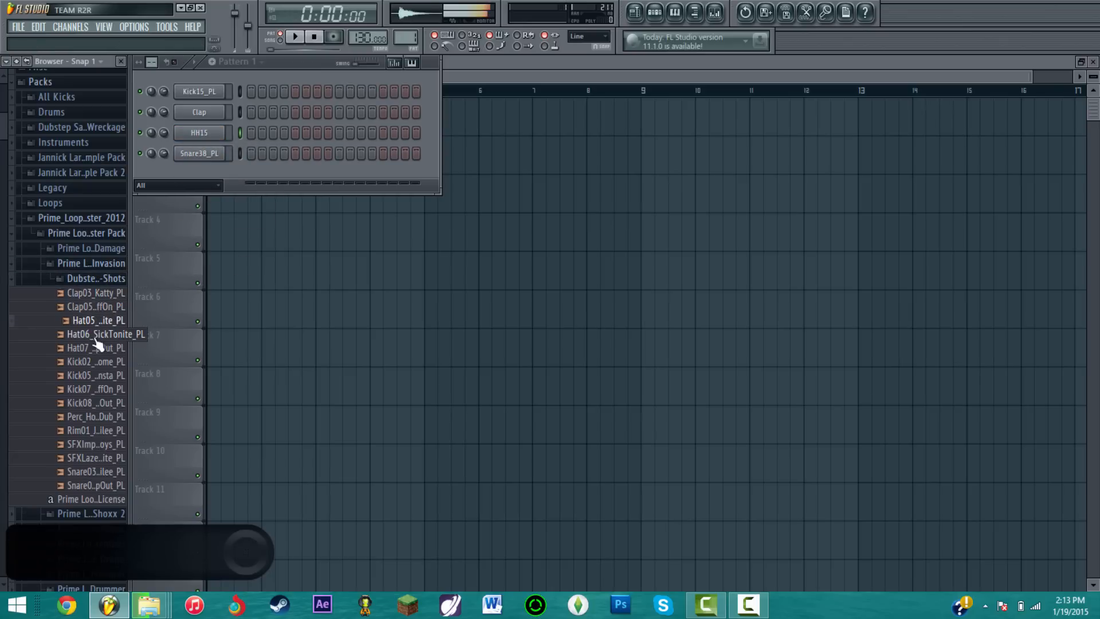
click(96, 338)
click(100, 352)
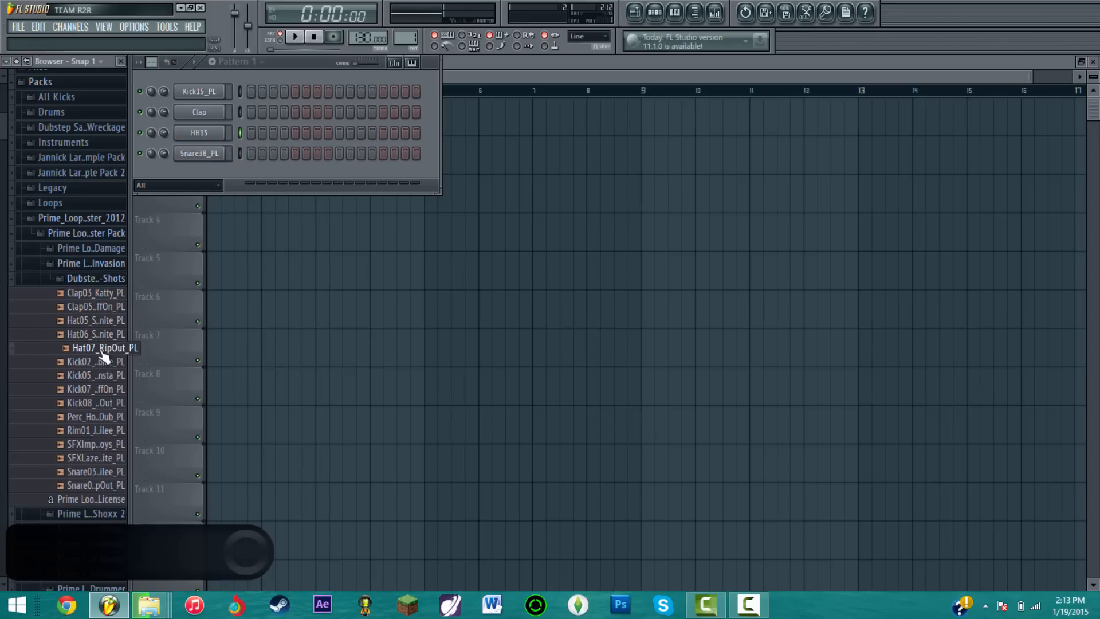
drag(102, 358, 201, 113)
- Load the Hat05 sample from the Dubstep Invasion one-shots onto the HH15 channel and collapse the pack
click(91, 307)
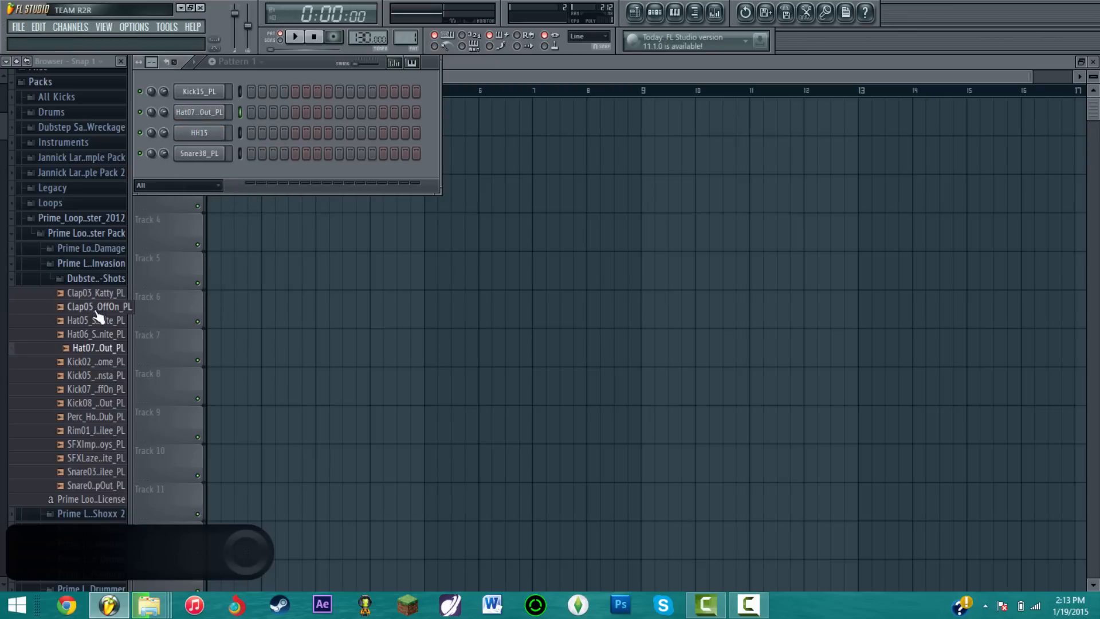
click(97, 322)
drag(98, 328, 198, 137)
click(99, 279)
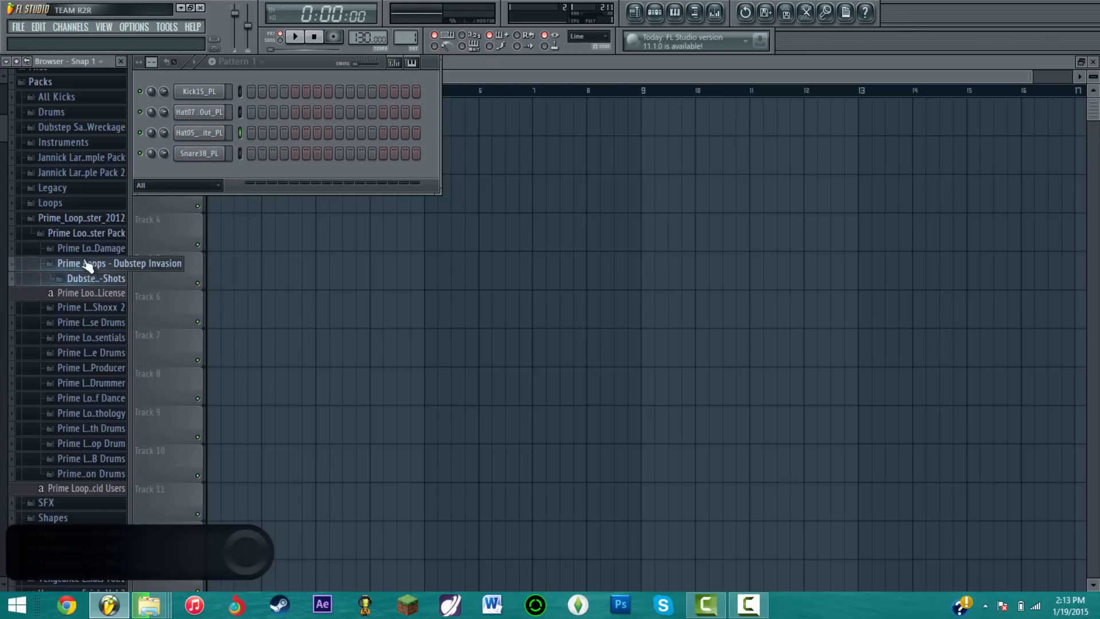
click(89, 264)
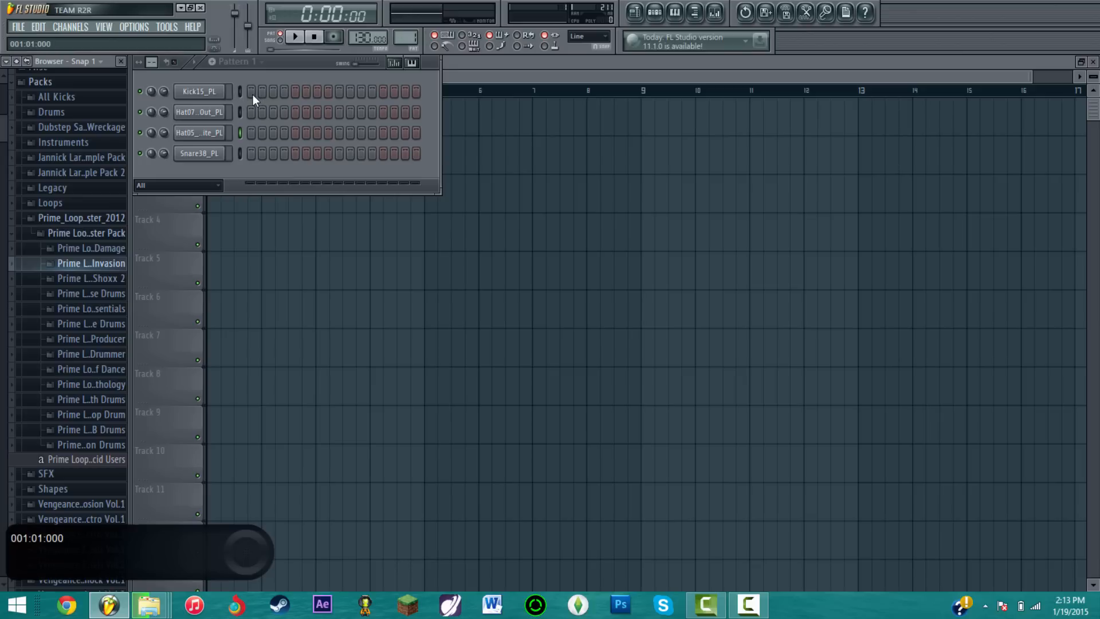
- Fill the Kick15_PL channel on every fourth step, play the pattern, and change the fill to every eighth step
right_click(222, 92)
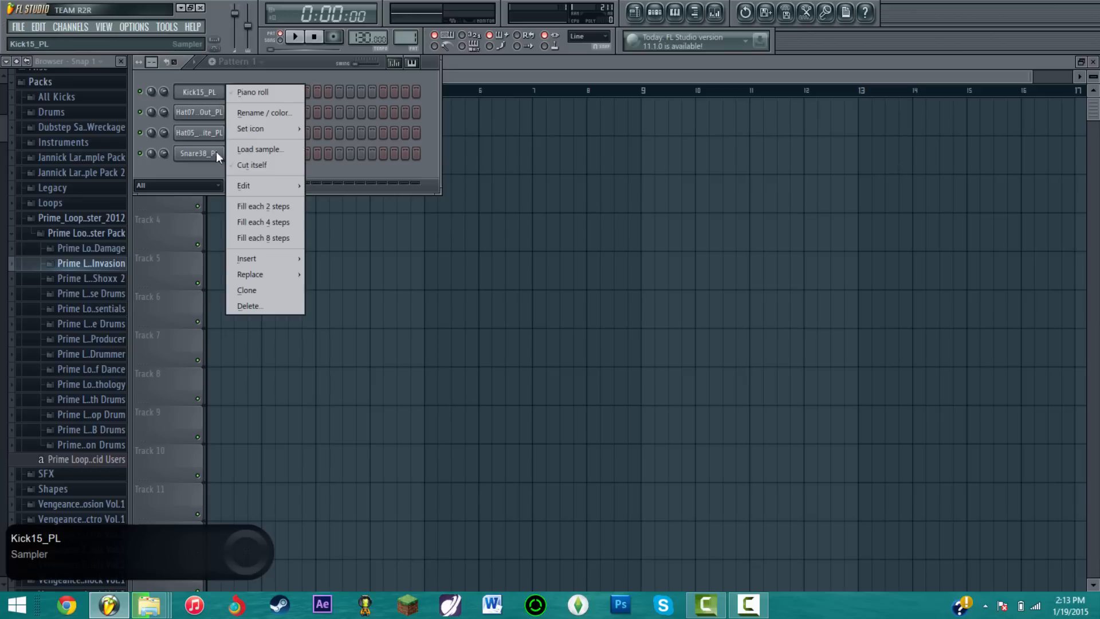
click(246, 221)
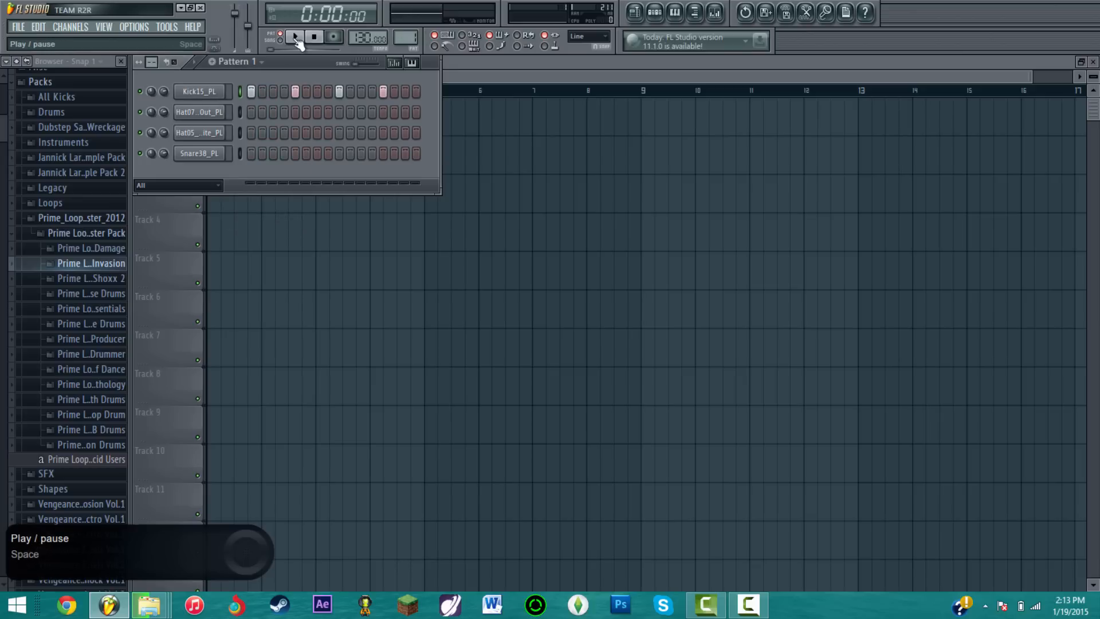
click(295, 38)
right_click(208, 90)
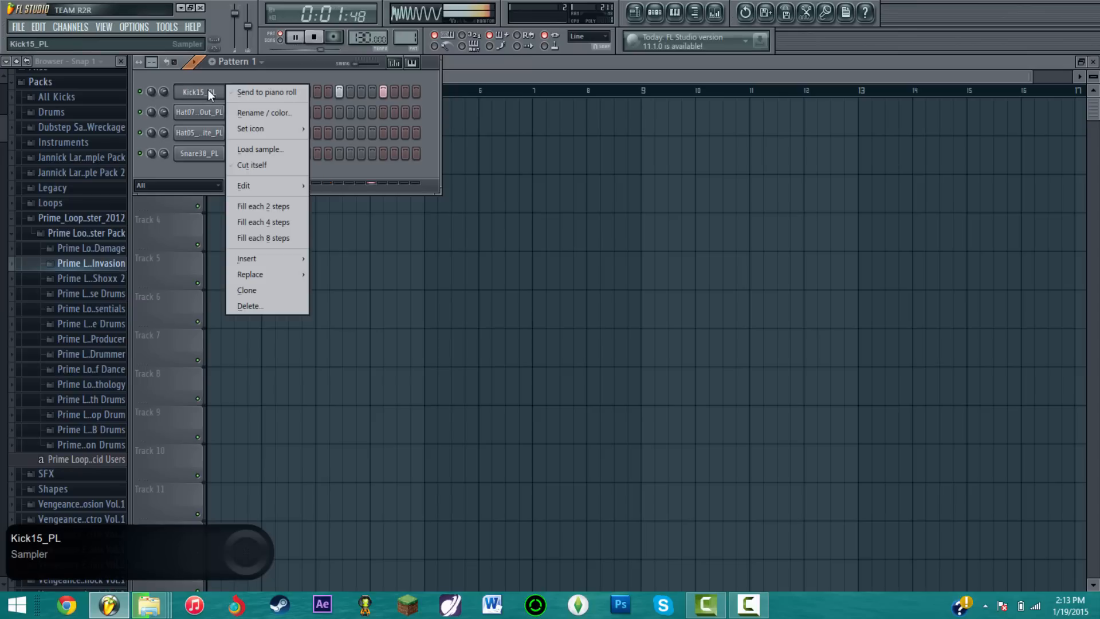
click(264, 238)
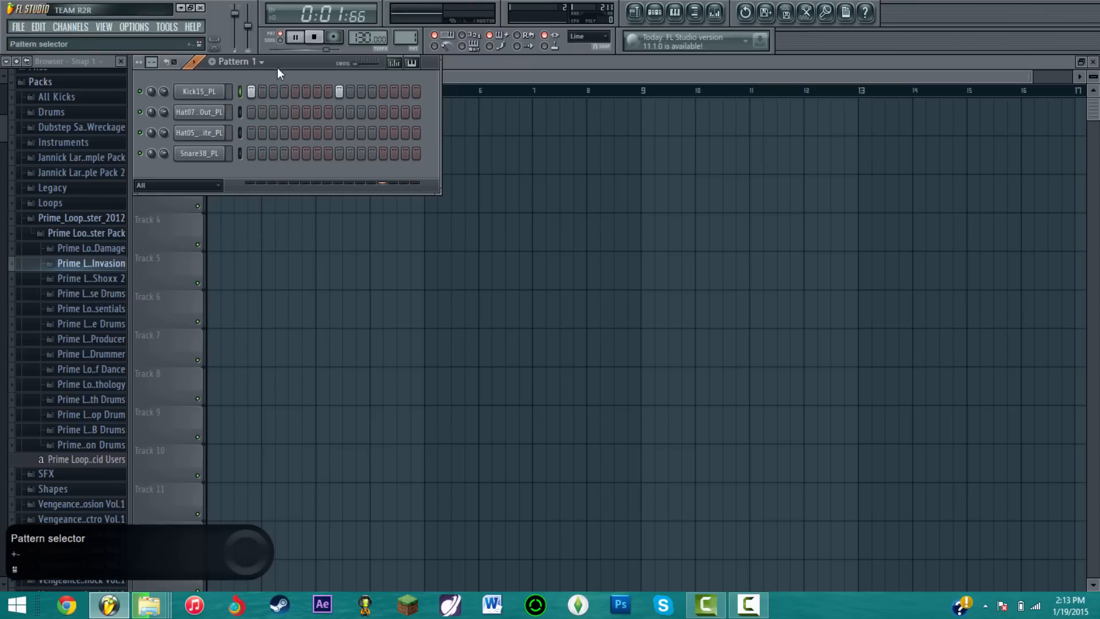
- Try the second kick on step 15 and on step 13 during playback, then put it back on step 9
click(339, 91)
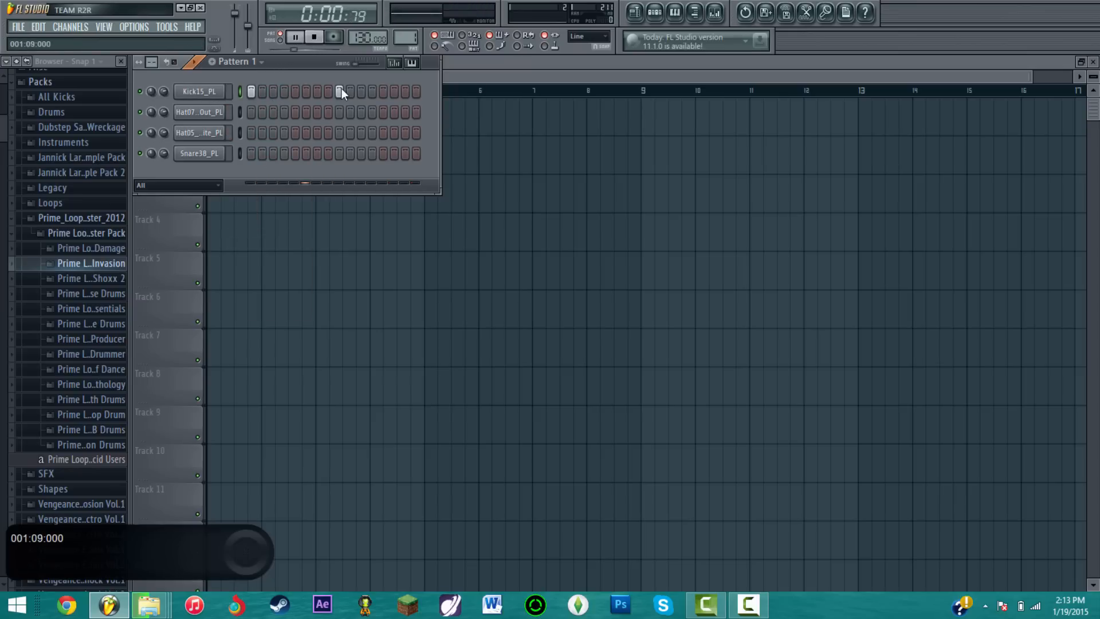
click(314, 38)
click(404, 91)
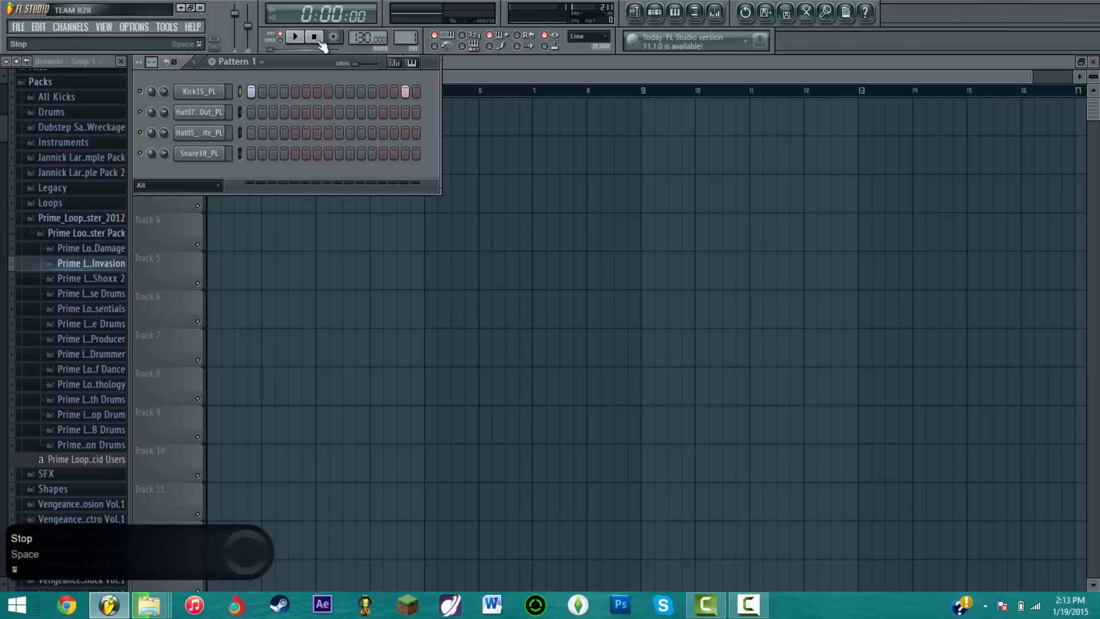
click(295, 36)
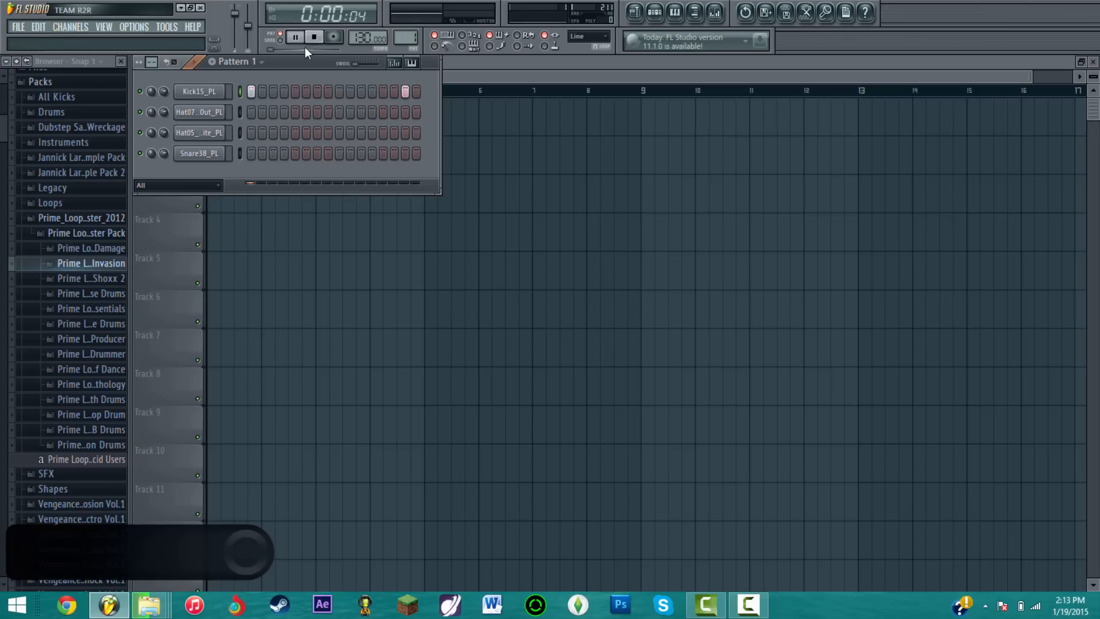
click(408, 94)
click(383, 92)
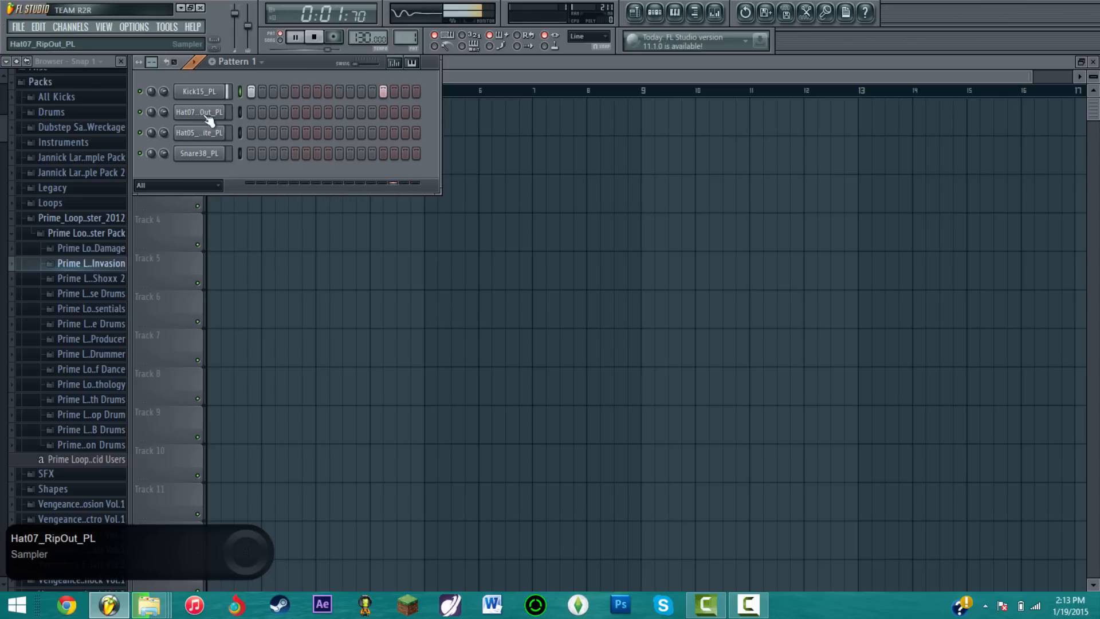
click(384, 92)
click(316, 38)
click(339, 92)
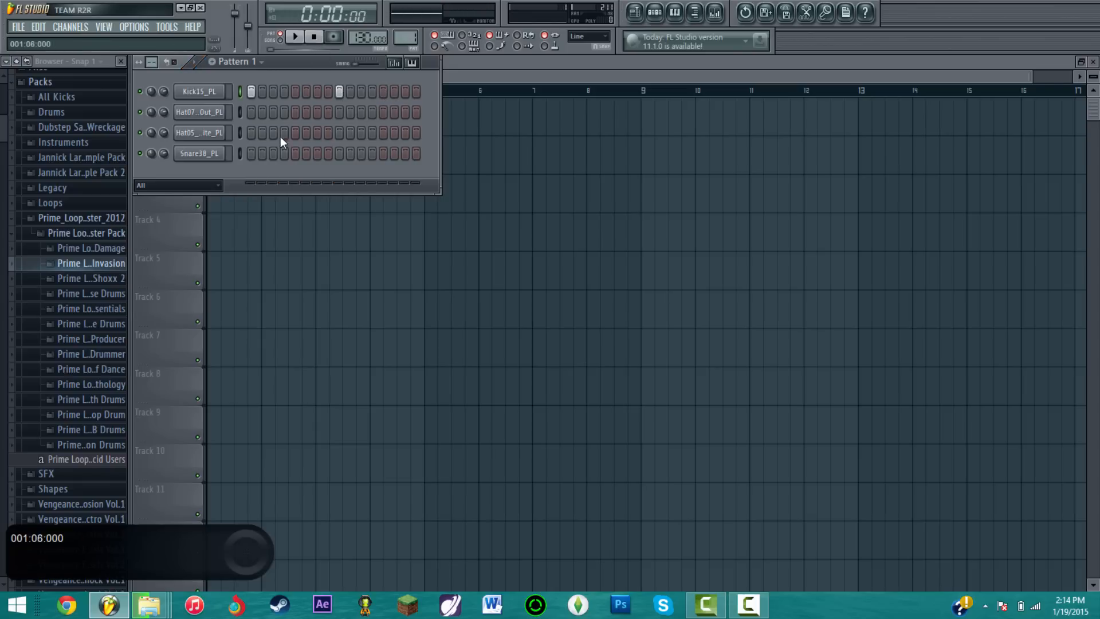
- Play the kick pattern briefly, lower the tempo to 100 BPM and restart playback
click(295, 36)
click(314, 37)
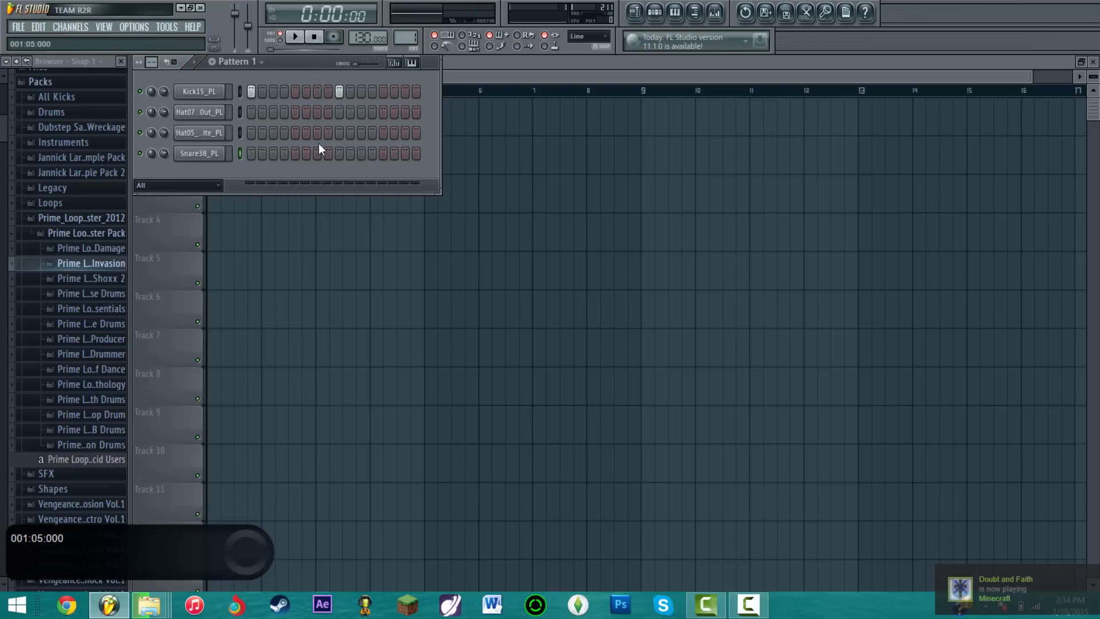
drag(365, 37, 365, 59)
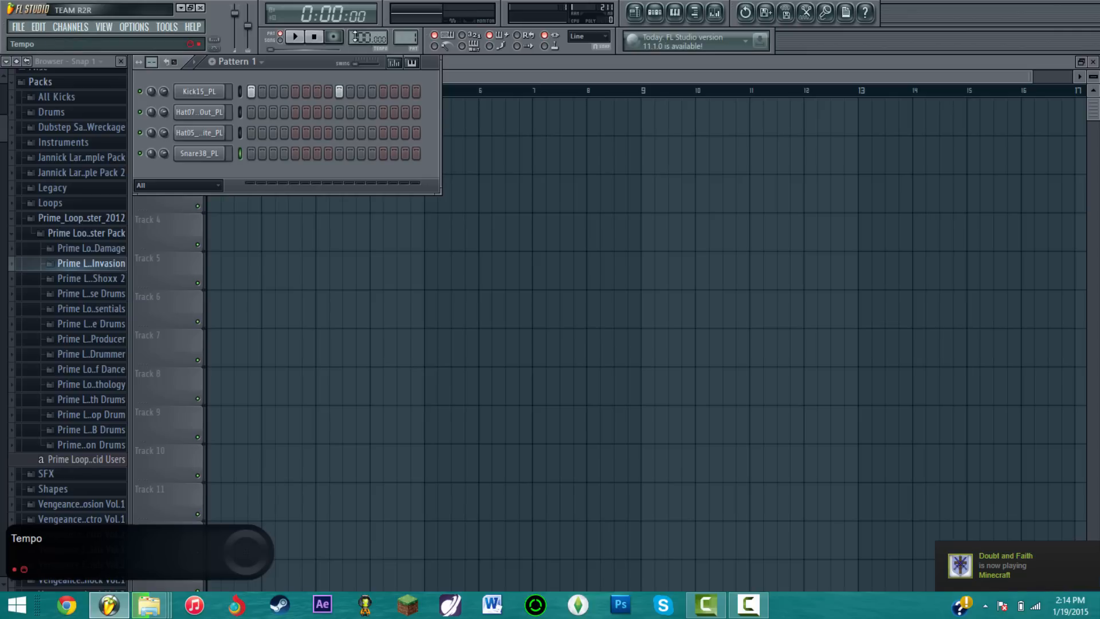
click(295, 37)
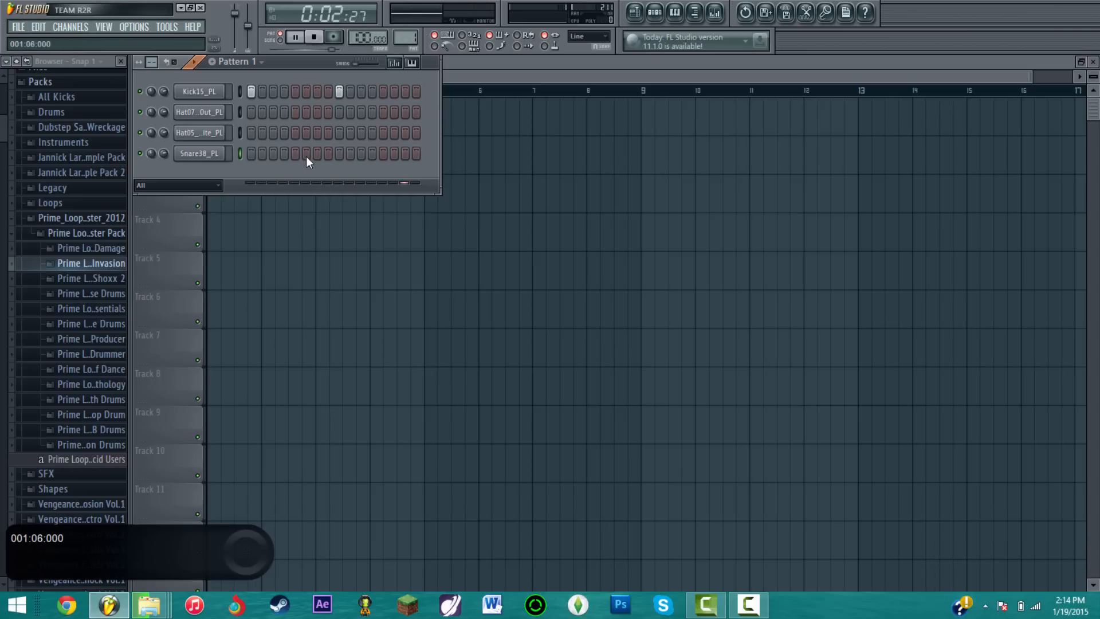
- Move the second kick from step 9 to step 13, place Snare38_PL on step 9, and stop playback
click(296, 153)
click(295, 153)
click(340, 92)
click(339, 153)
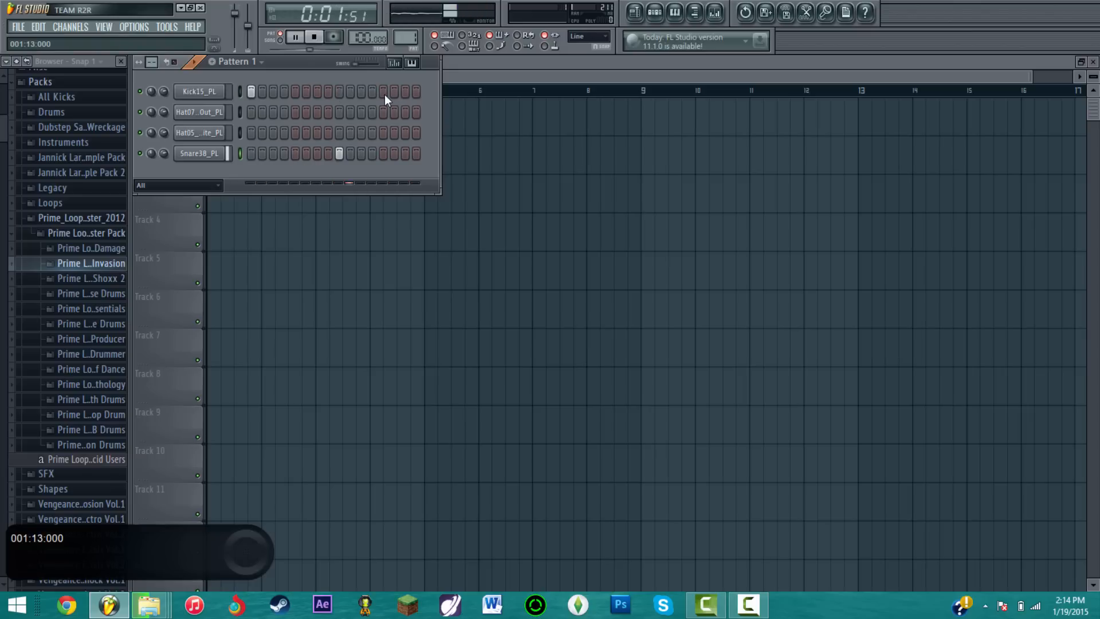
click(384, 95)
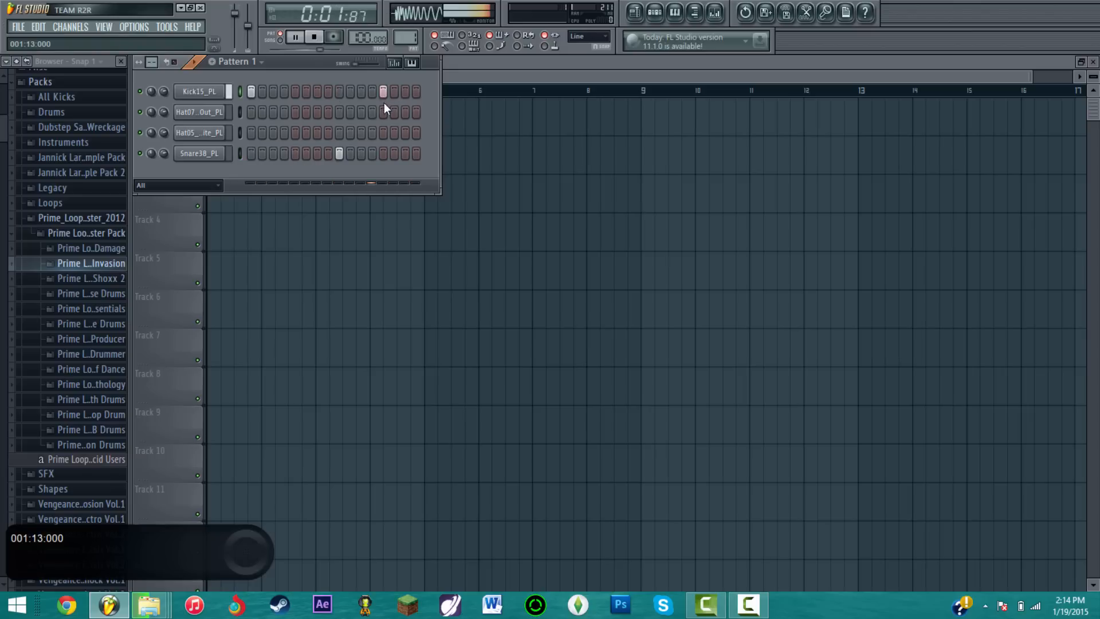
click(315, 42)
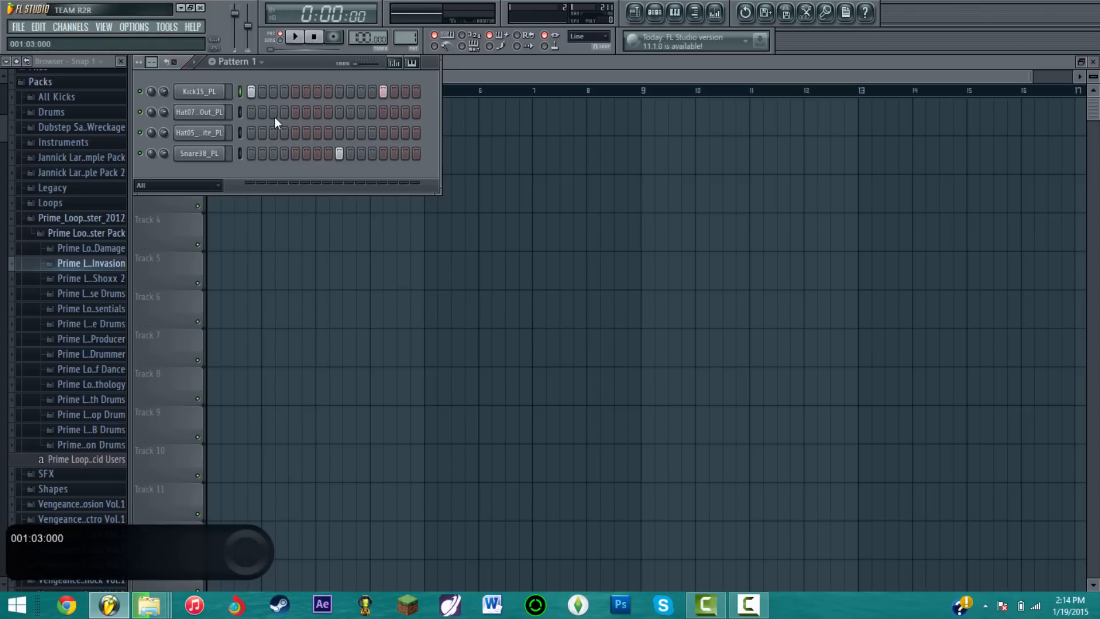
- Fill the Hat07_RipOut_PL channel on every second step, then replace that with a hit on every fourth step
right_click(227, 116)
click(264, 233)
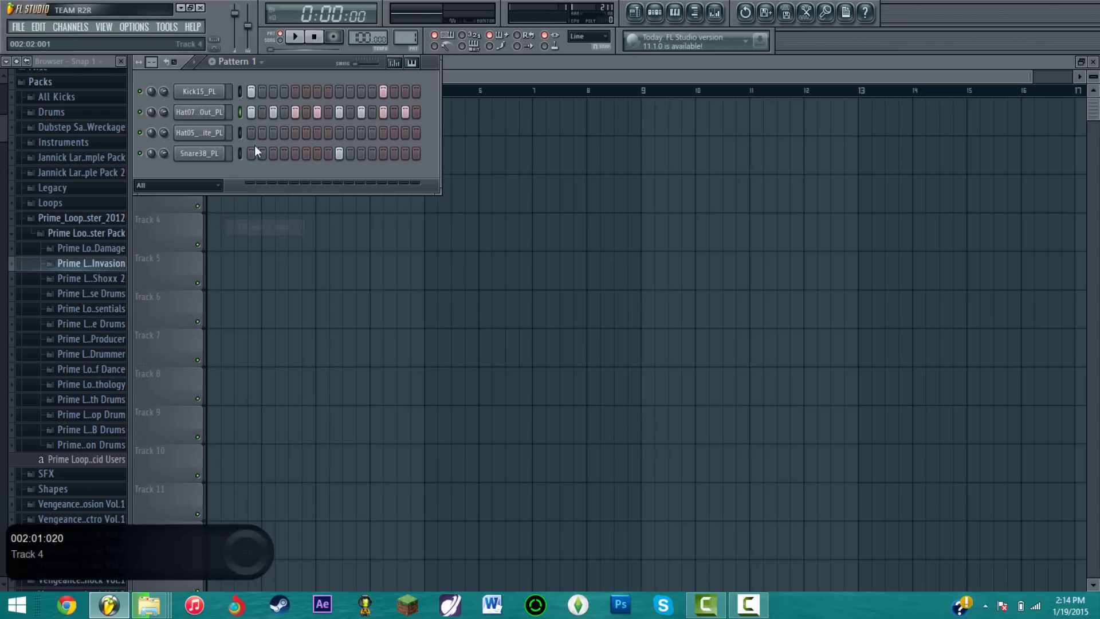
right_click(215, 115)
click(268, 241)
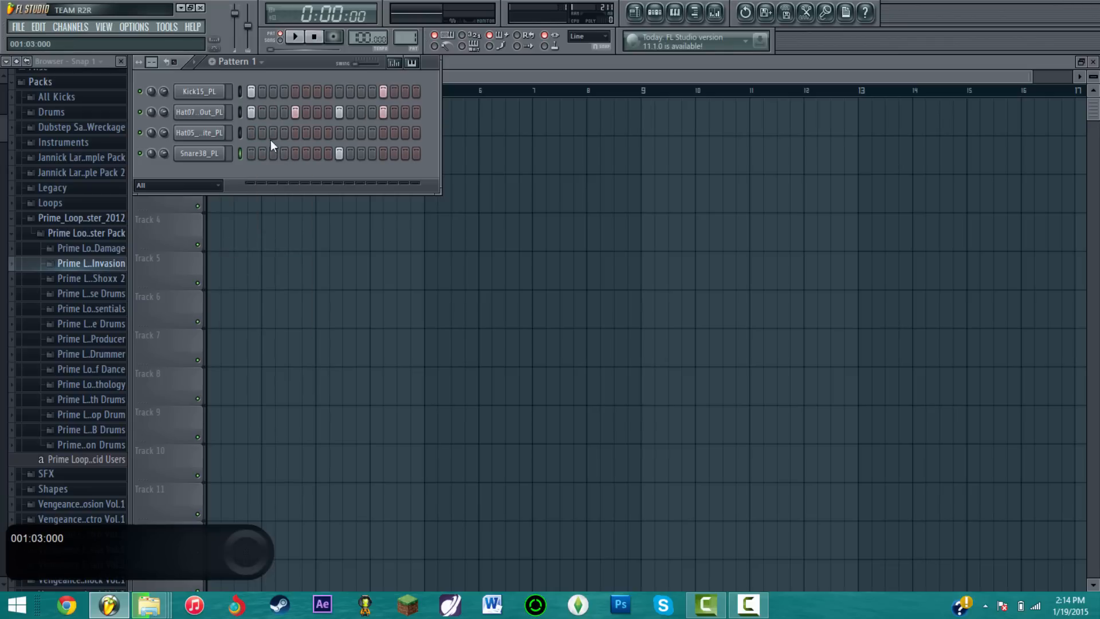
- Place Hat05 hits on steps 3, 7, 11 and 15 and play the pattern to check the groove
click(405, 132)
key(space)
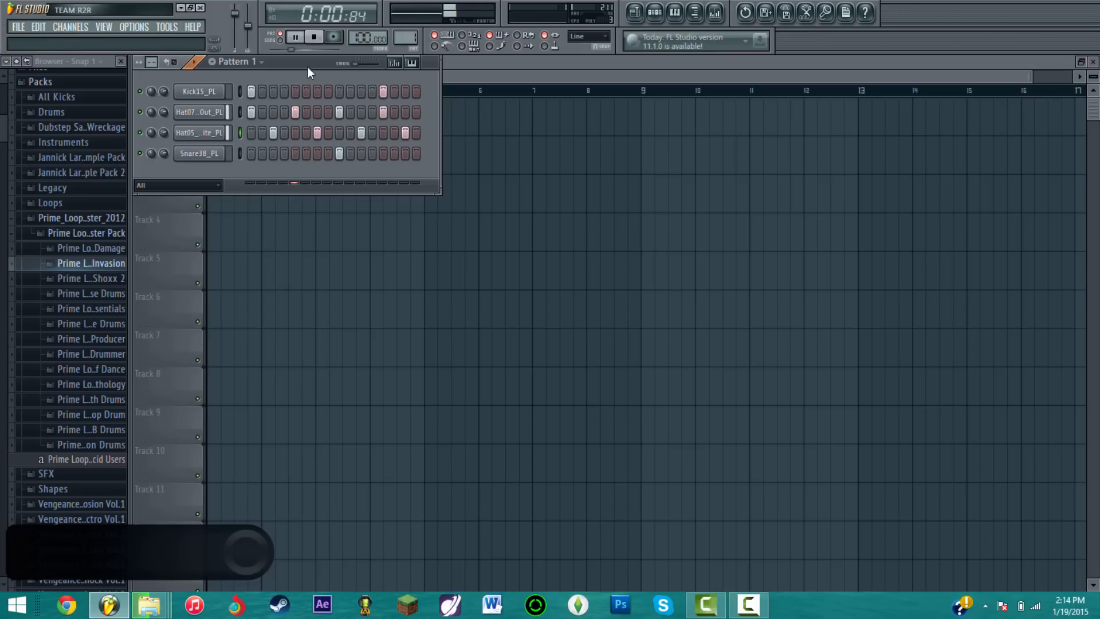
click(314, 37)
- Remove the Hat07_RipOut_PL hits on steps 5 and 13 and play the pattern again
click(295, 112)
key(space)
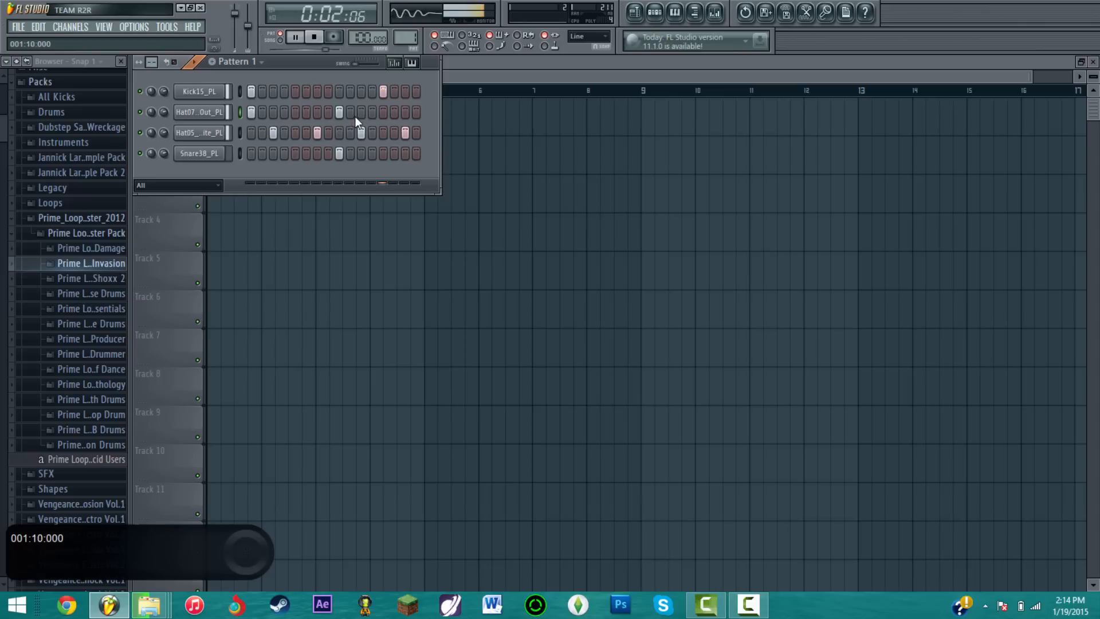
click(314, 38)
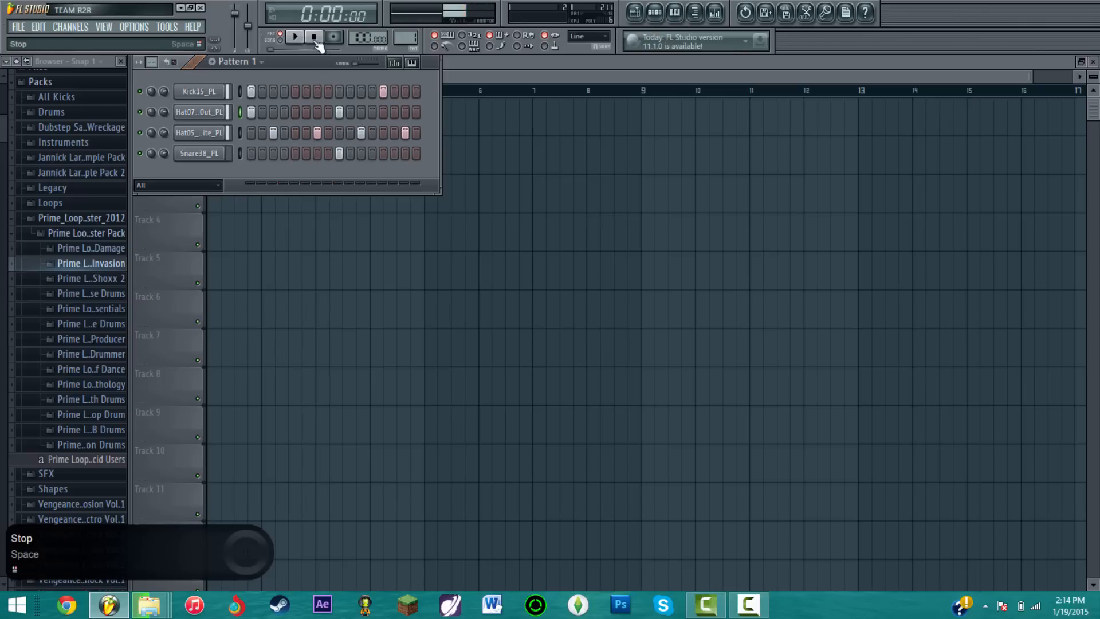
- Open the mixer and play the pattern to check which inserts the drum channels are routed to
click(210, 93)
click(454, 124)
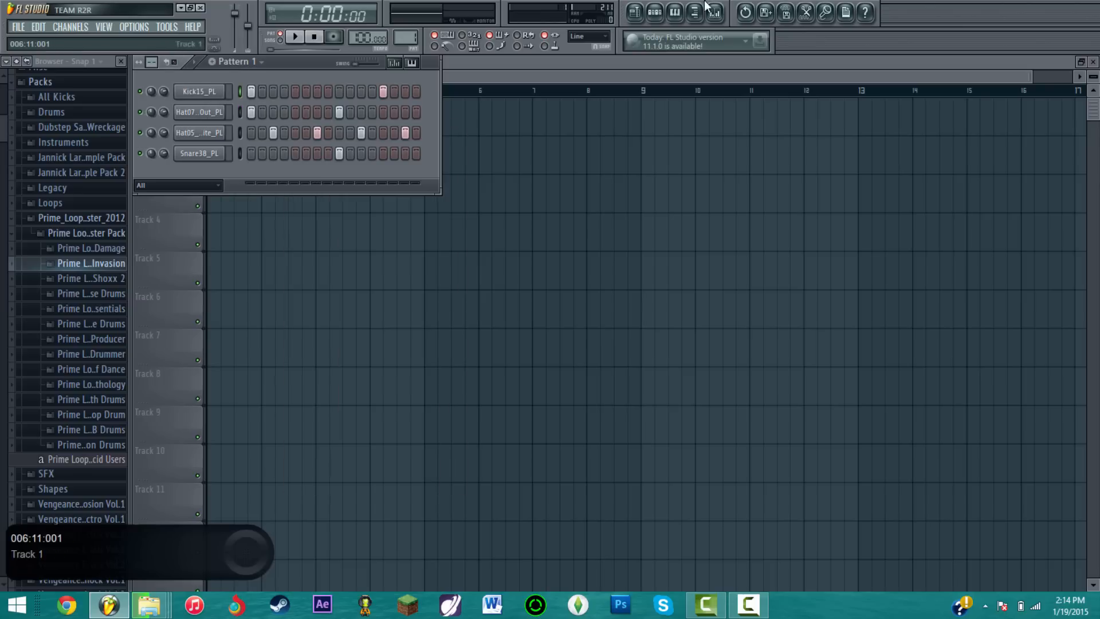
click(719, 16)
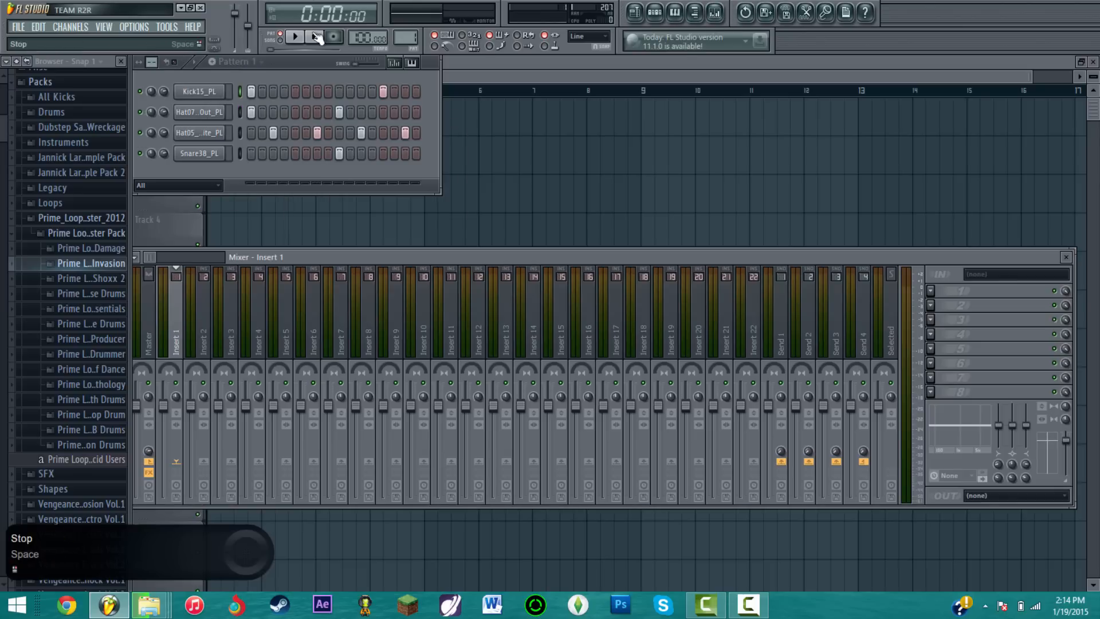
click(295, 36)
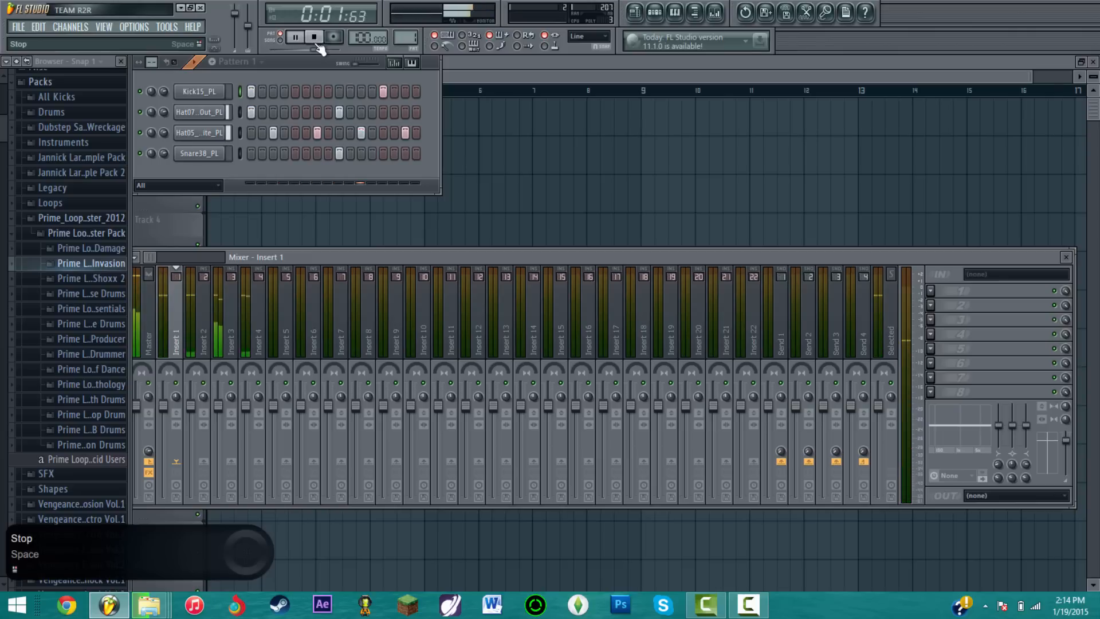
click(314, 37)
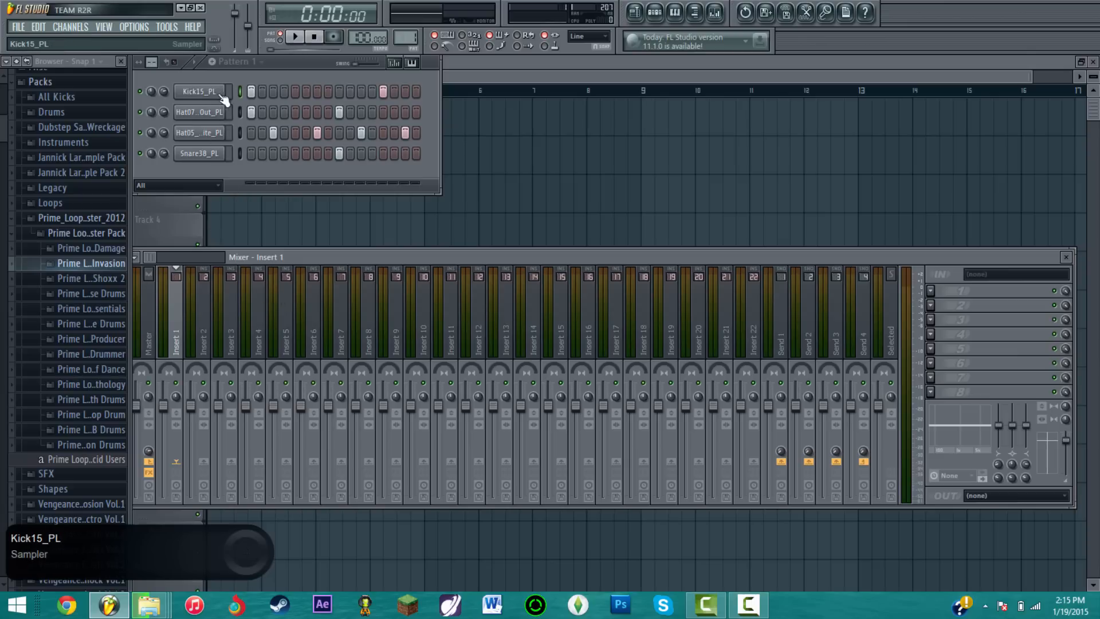
- Rename mixer Insert 5 as "Route" so it can receive the drum inserts
click(292, 330)
right_click(294, 337)
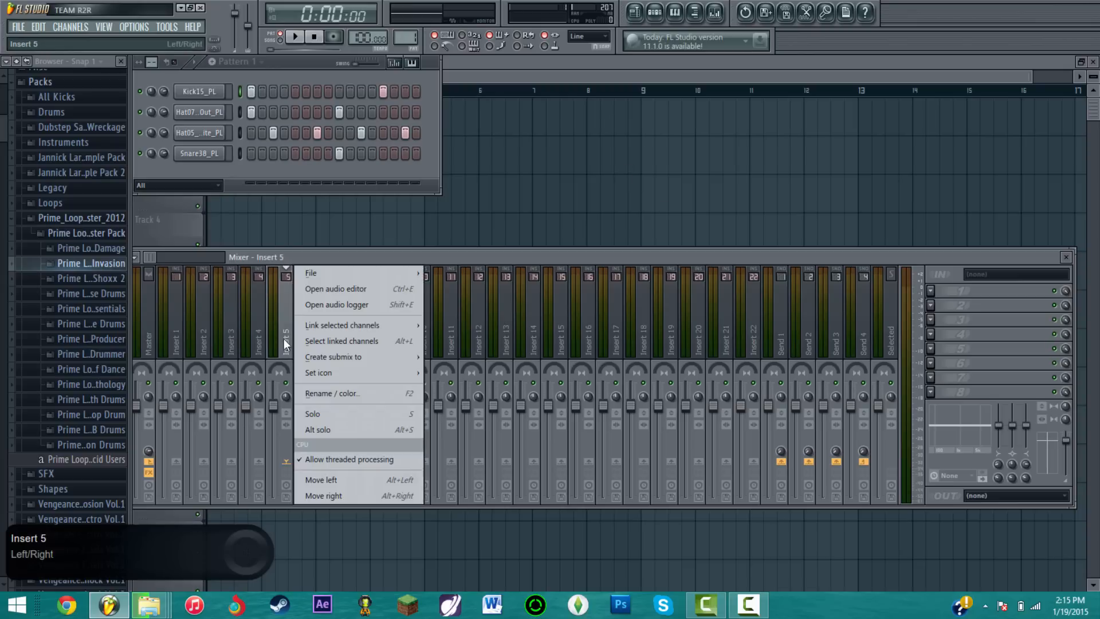
click(321, 395)
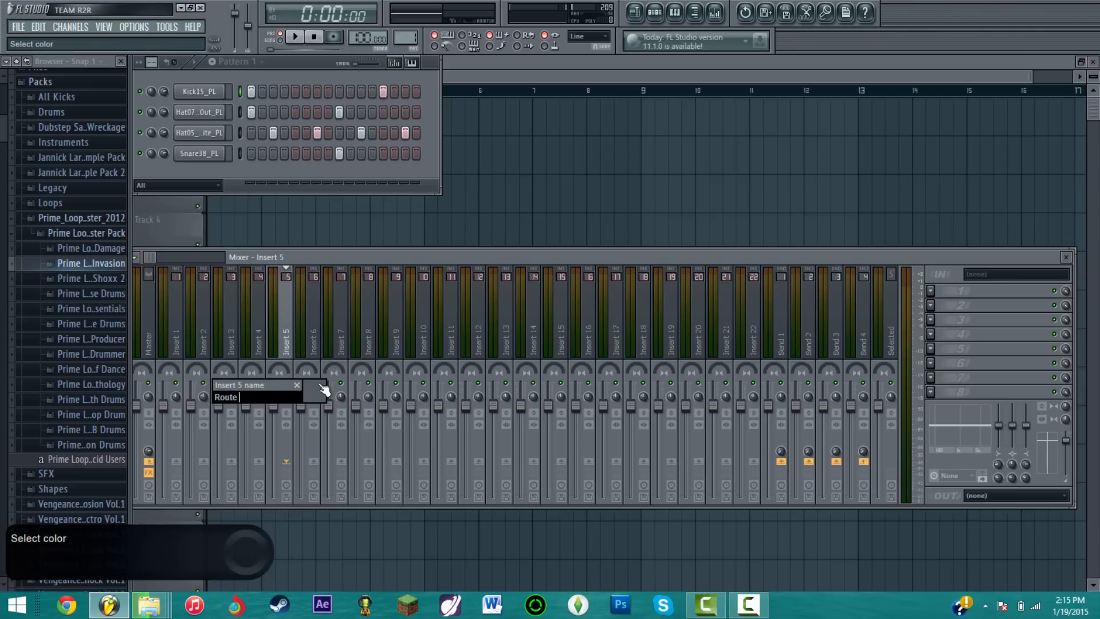
key(Return)
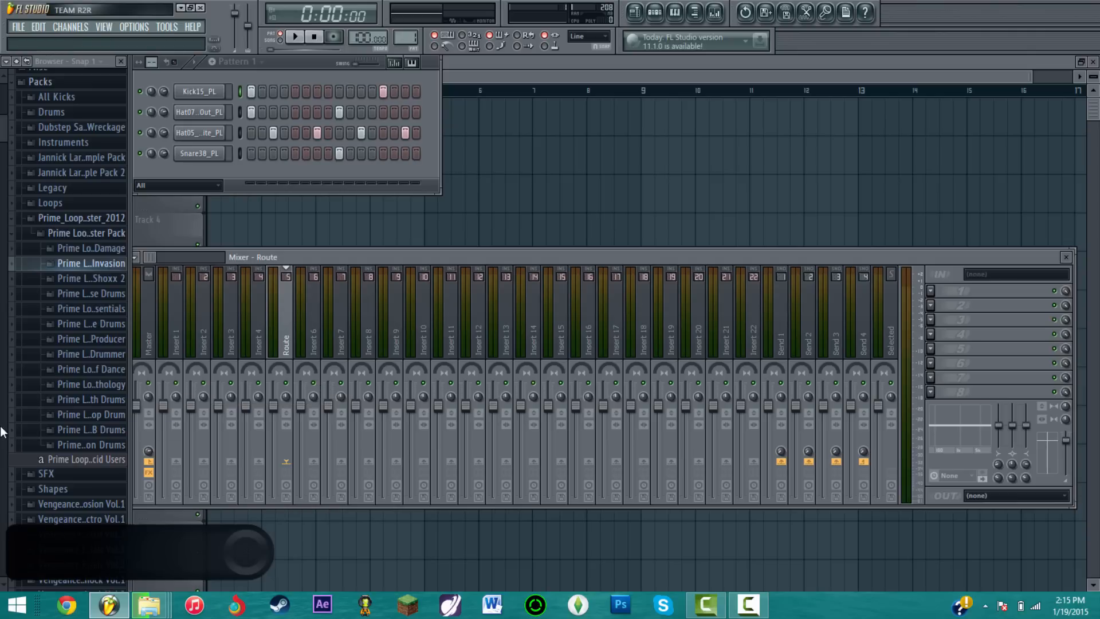
click(261, 349)
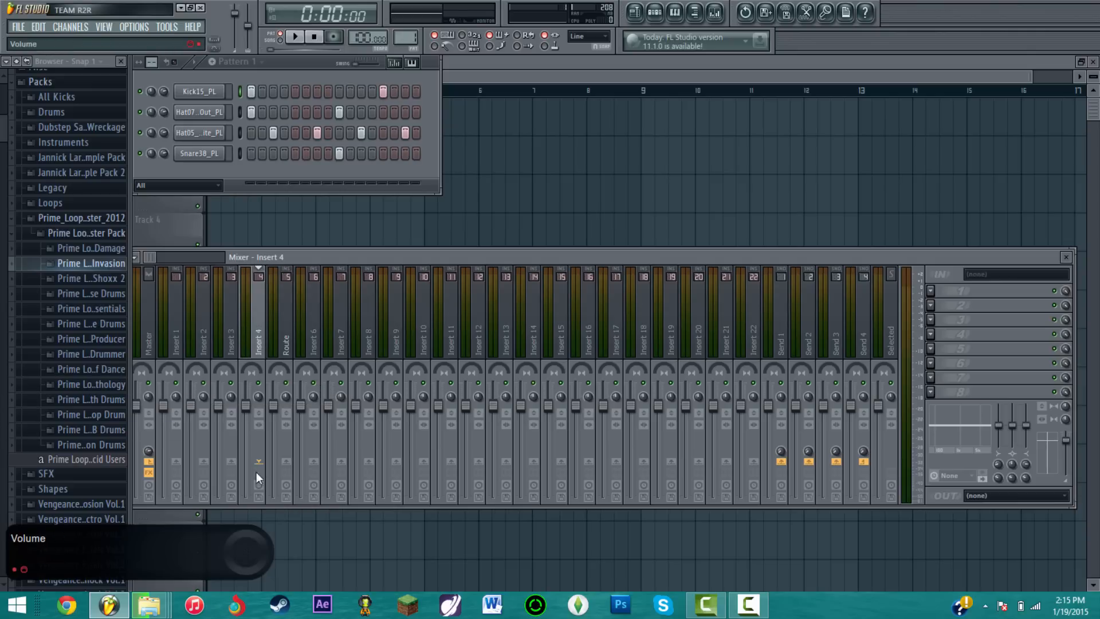
click(282, 350)
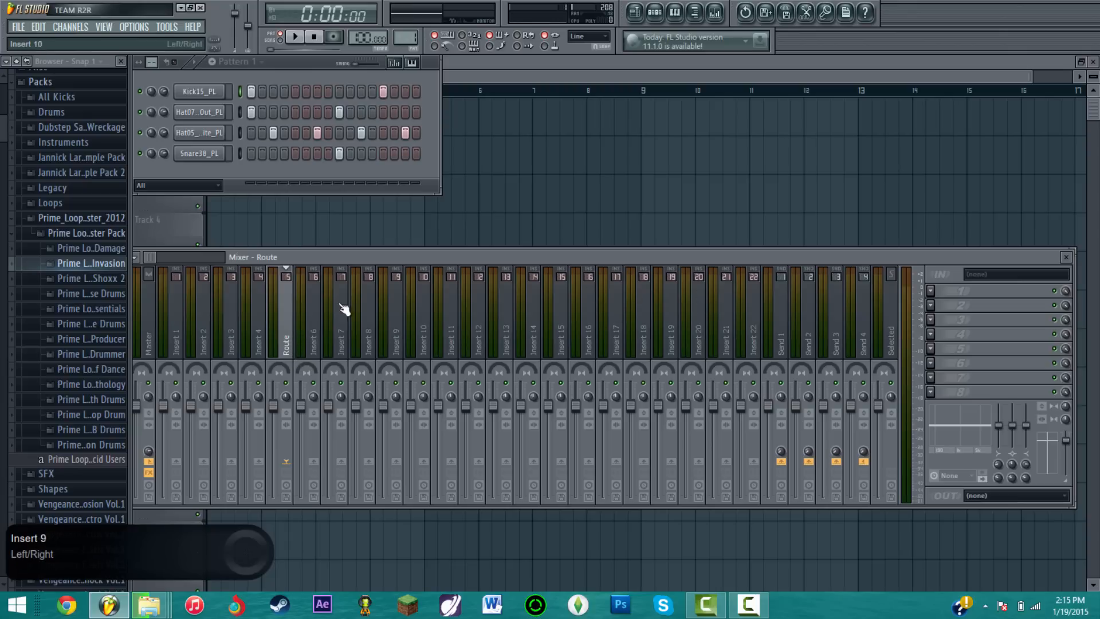
- Route mixer Insert 4 exclusively to the Route track
click(266, 321)
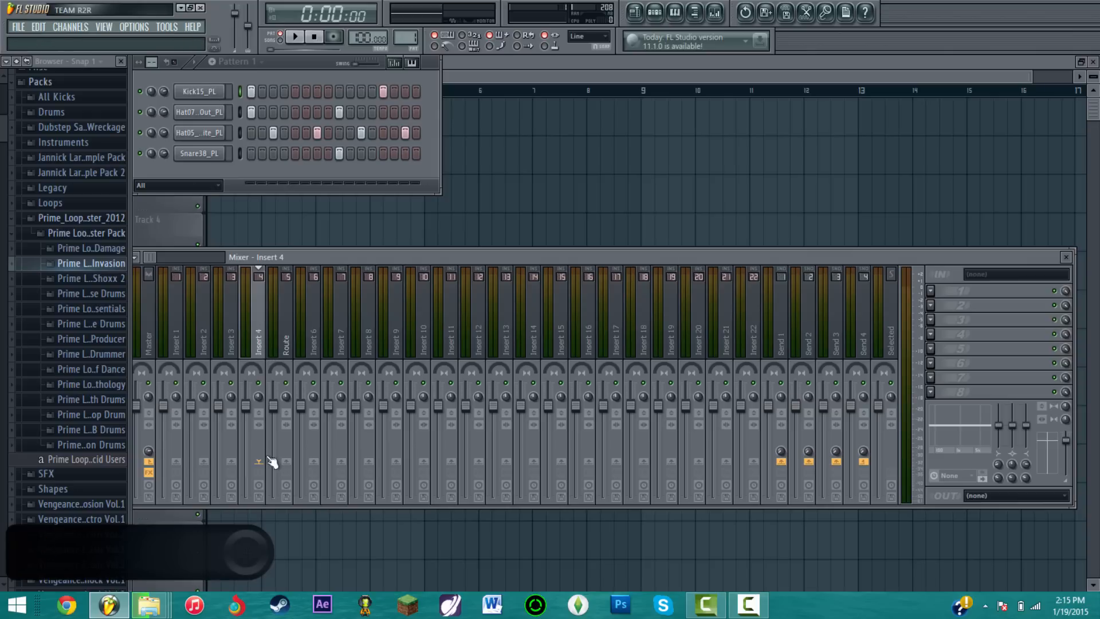
click(236, 342)
click(205, 344)
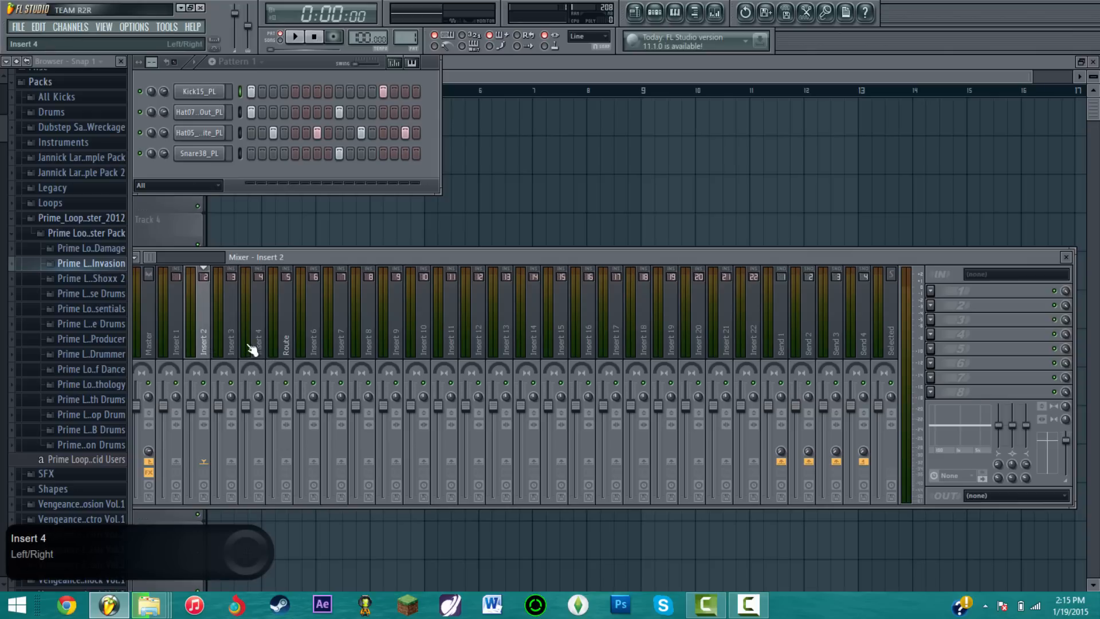
right_click(287, 463)
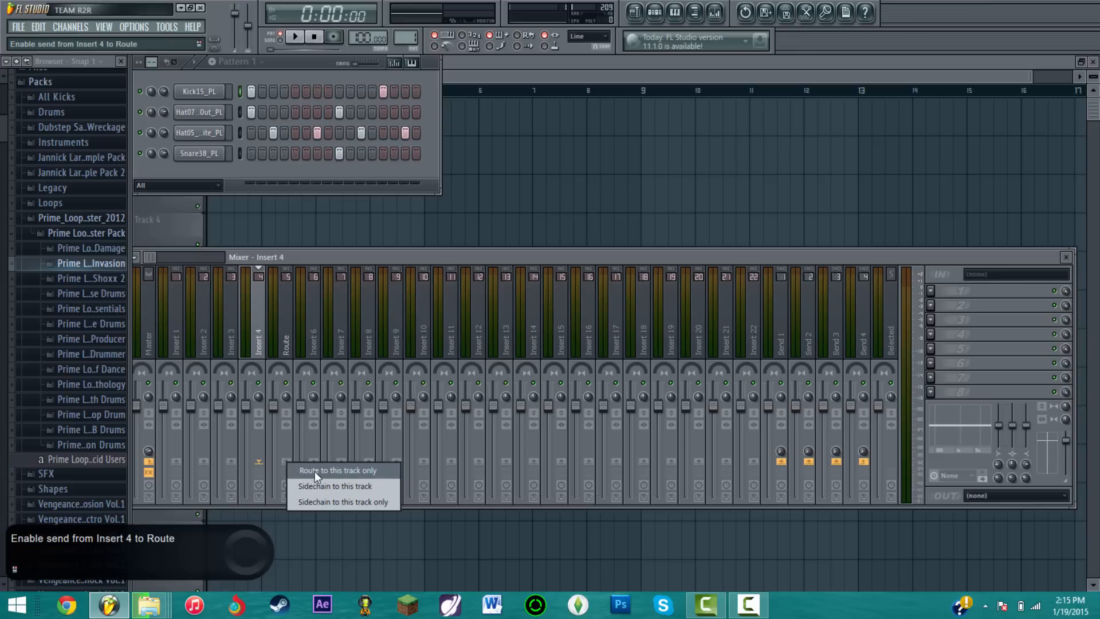
click(315, 470)
- Route Inserts 3 and 2 to the Route track only and play the pattern to check the signal flow
click(232, 345)
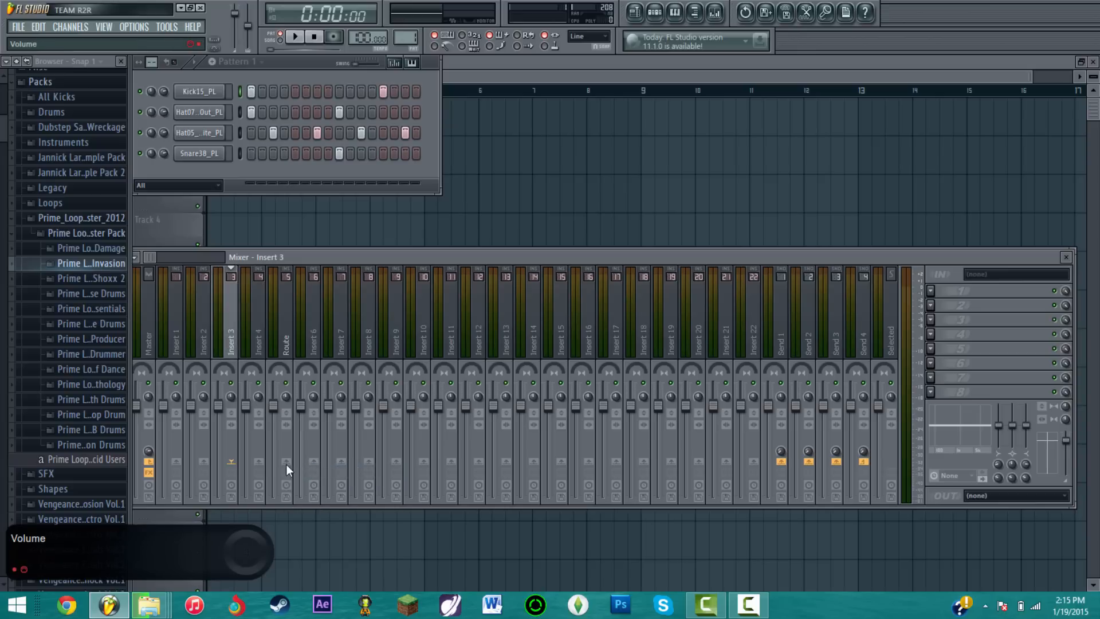
right_click(286, 465)
click(312, 472)
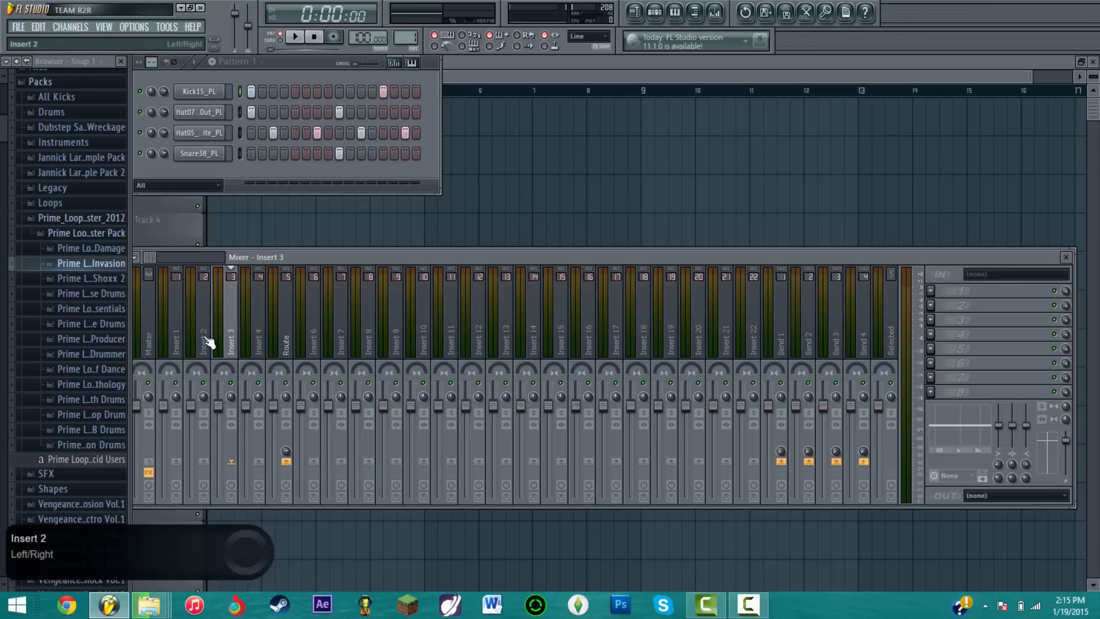
click(206, 344)
right_click(288, 464)
click(310, 467)
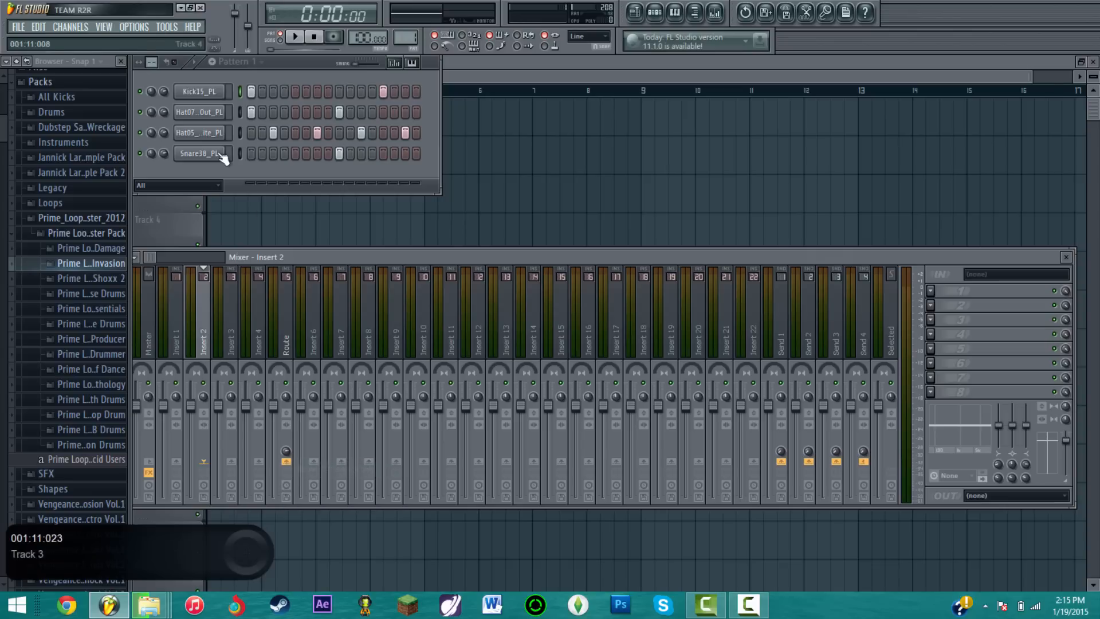
click(295, 36)
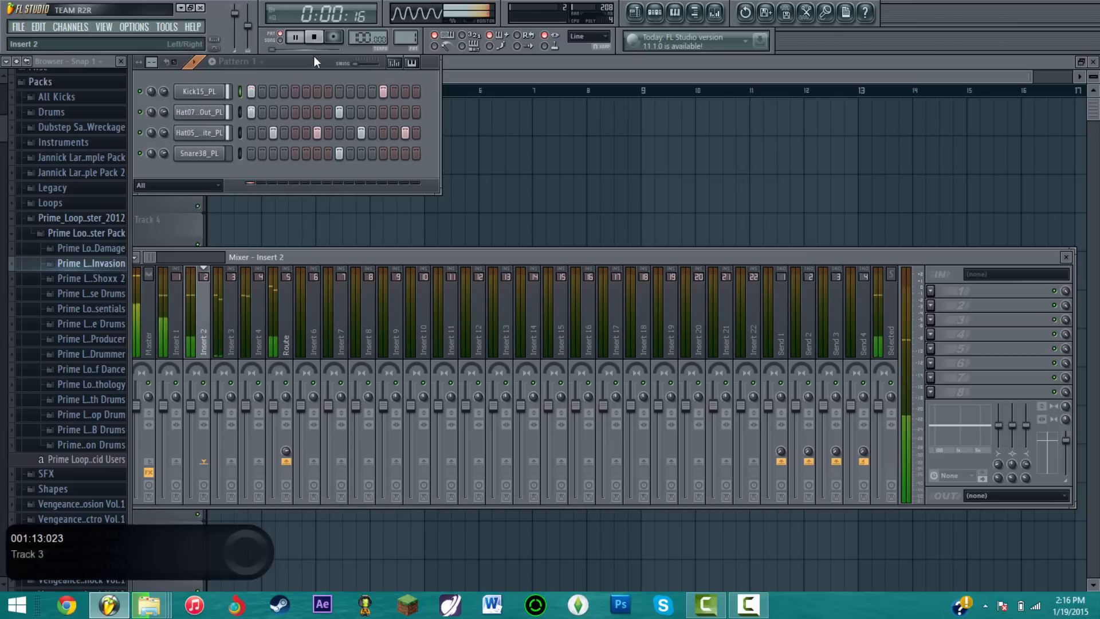
click(315, 36)
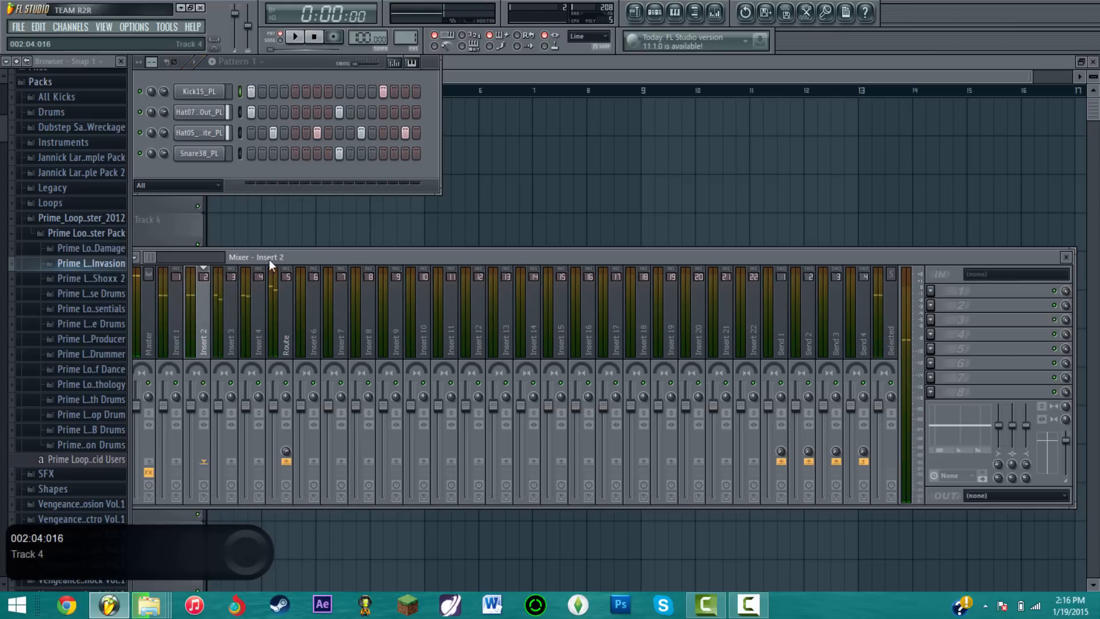
- Sidechain Insert 1 to the Route track, keeping its master send, and compare its routing with Insert 2
click(181, 348)
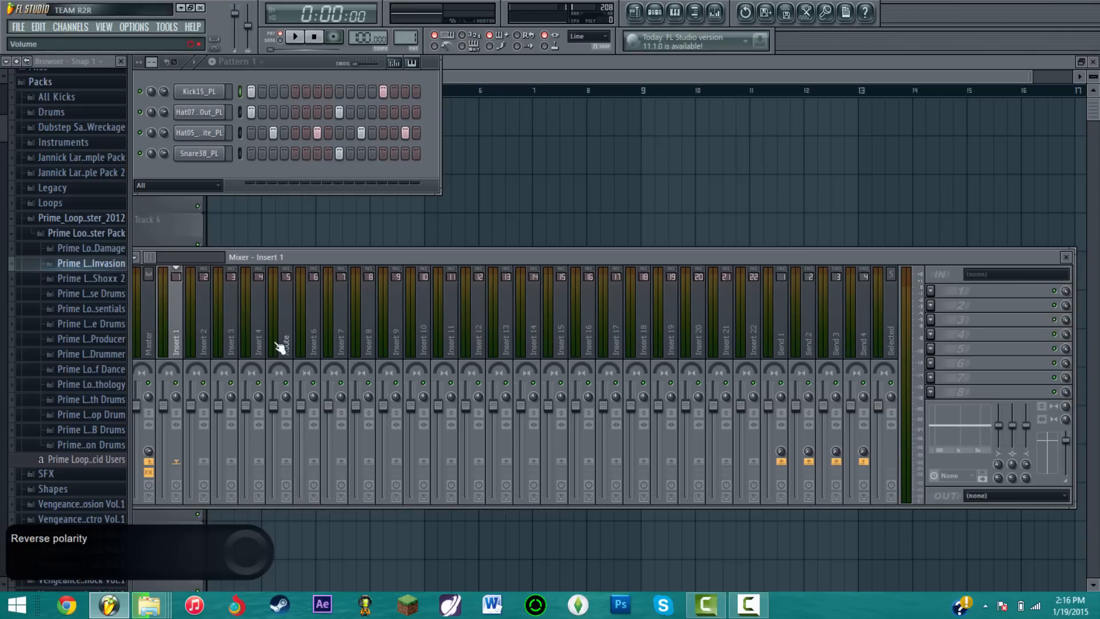
right_click(289, 462)
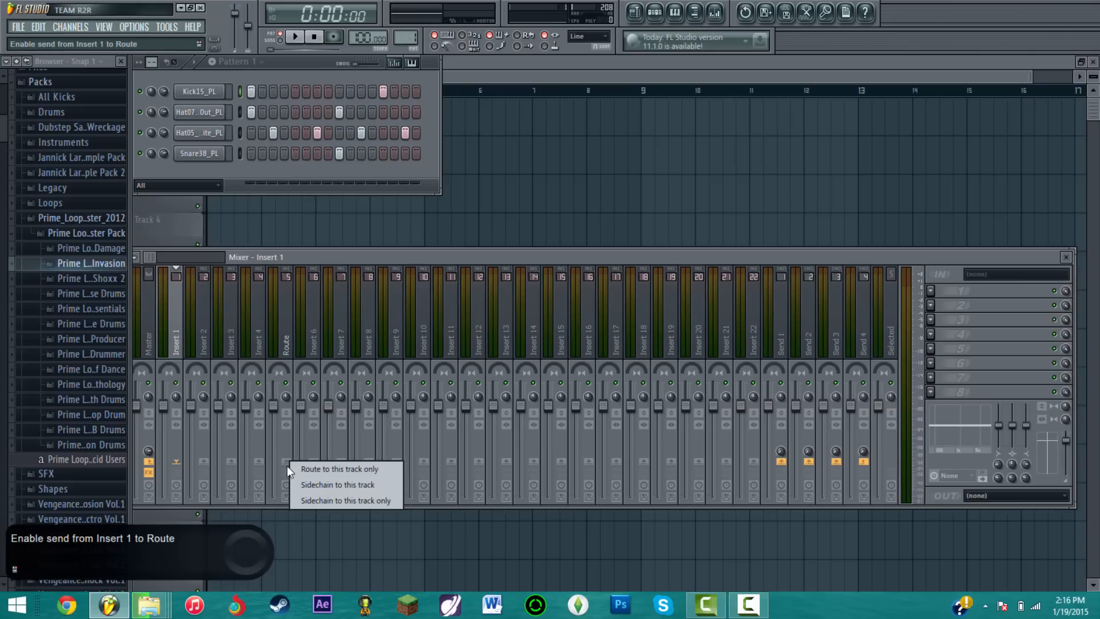
click(308, 488)
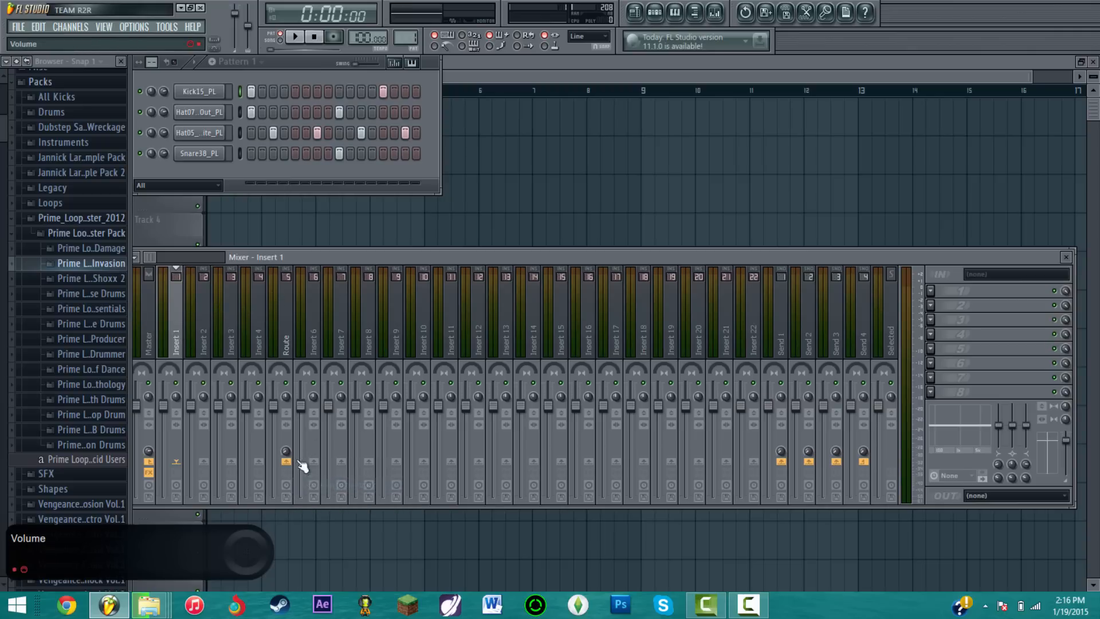
click(212, 341)
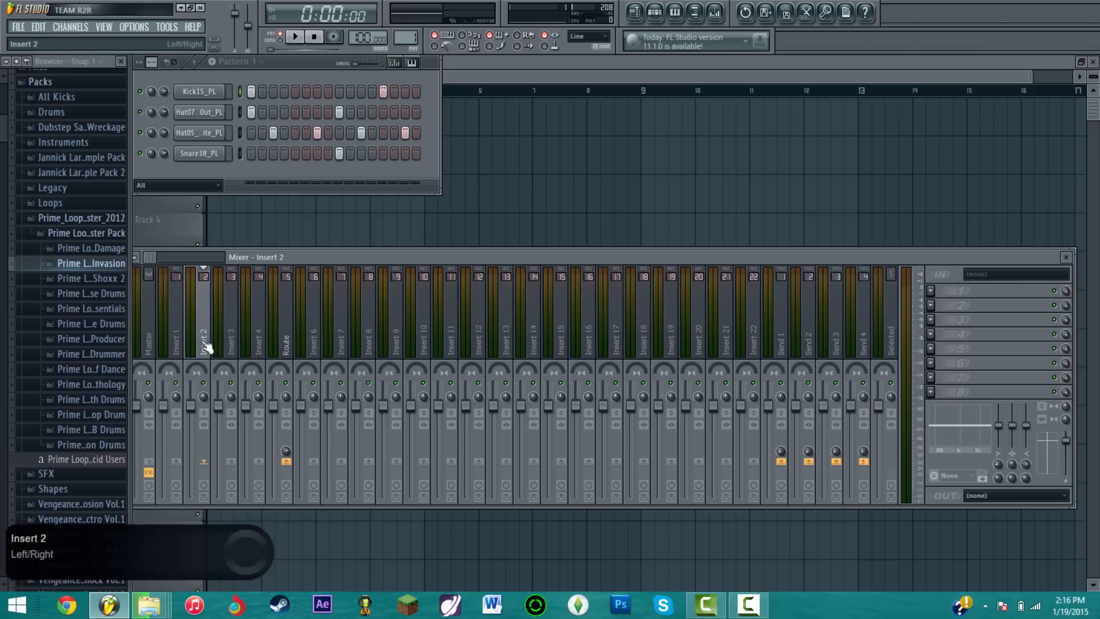
click(178, 346)
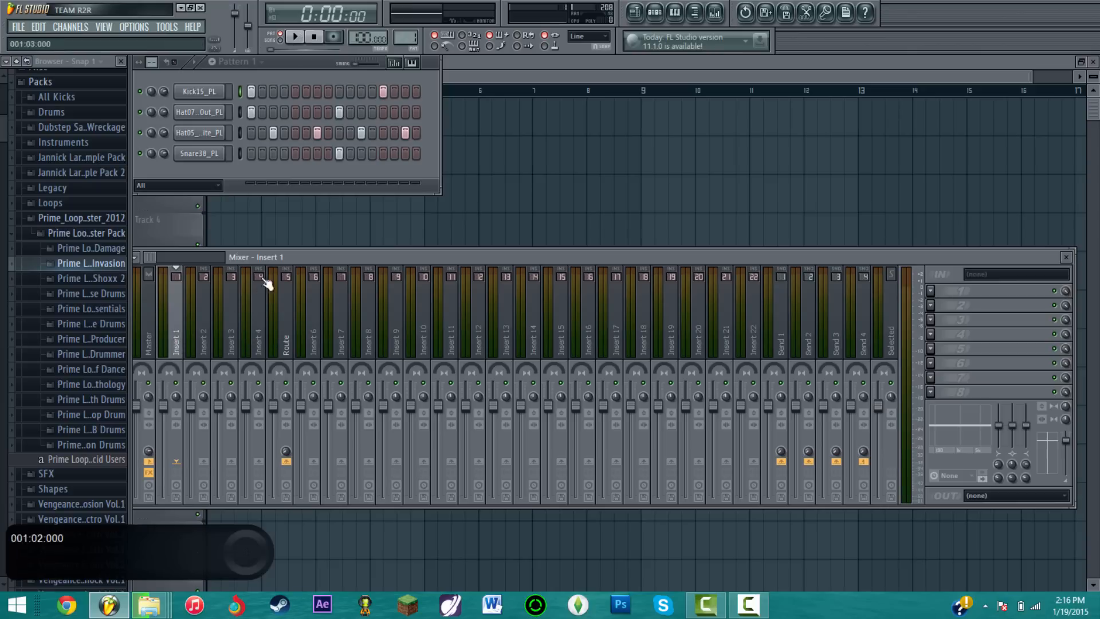
- Pull the volume faders of Inserts 2, 3 and 4 all the way down and start playing the pattern
drag(191, 406, 191, 495)
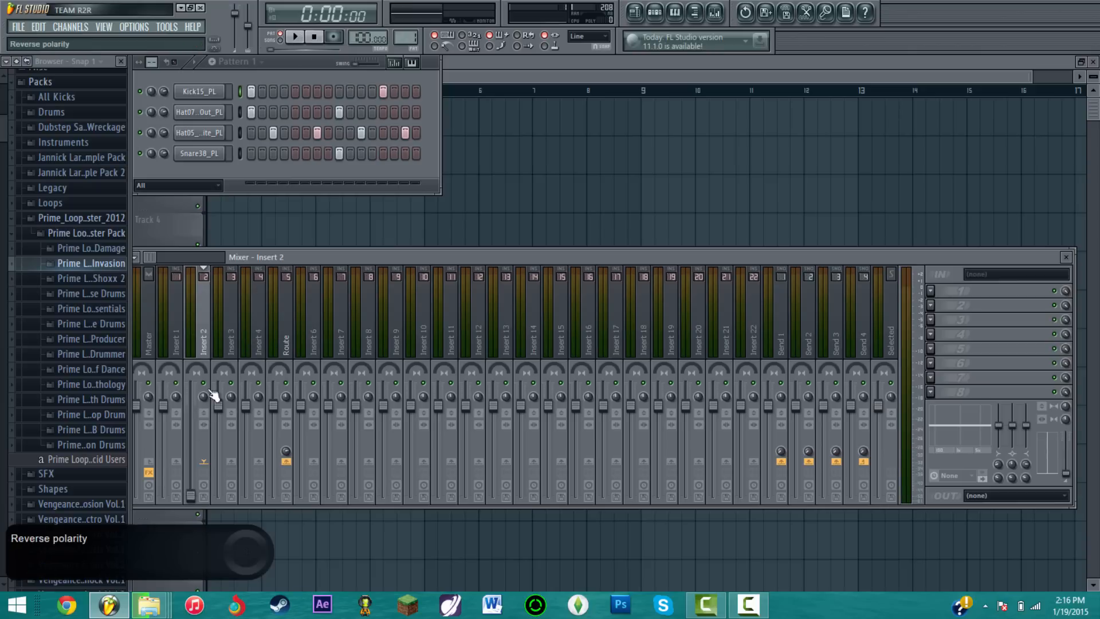
drag(218, 406, 218, 496)
drag(252, 413, 246, 495)
click(295, 38)
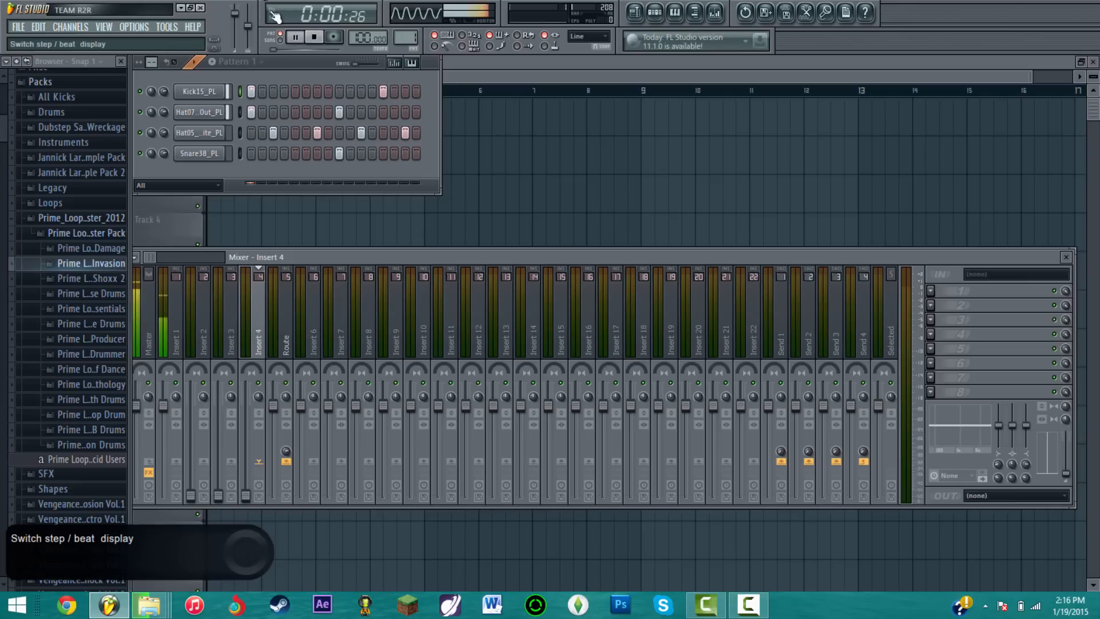
- Balance the inserts during playback: raise Insert 2 to 63% (-9.1 dB), Insert 3 slightly lower and Insert 4 about level with Insert 2
drag(192, 496, 192, 433)
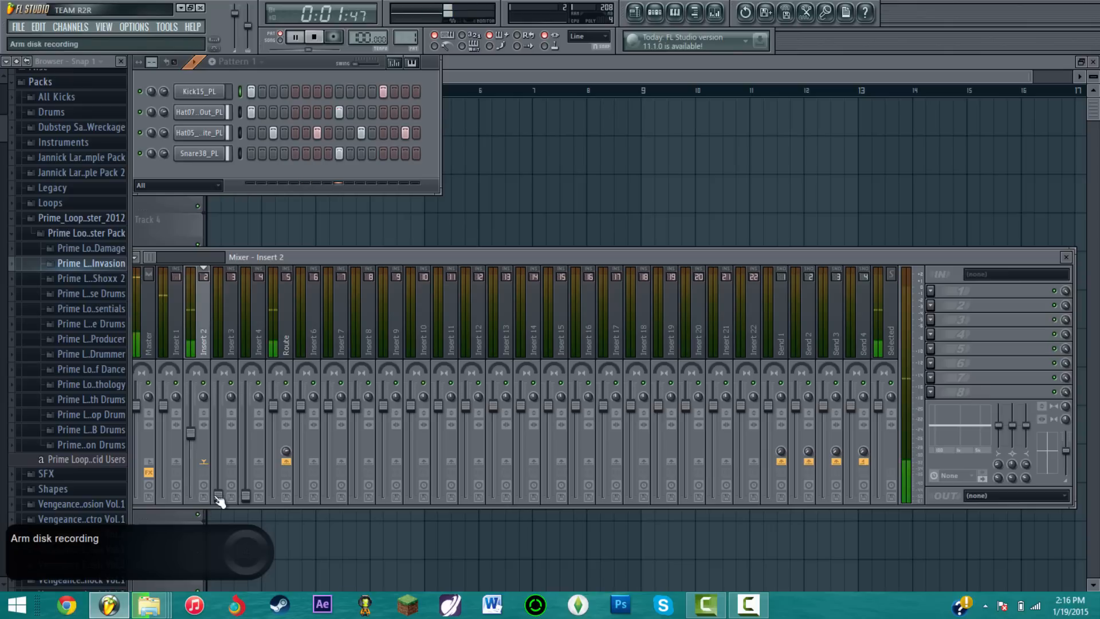
drag(218, 497, 191, 439)
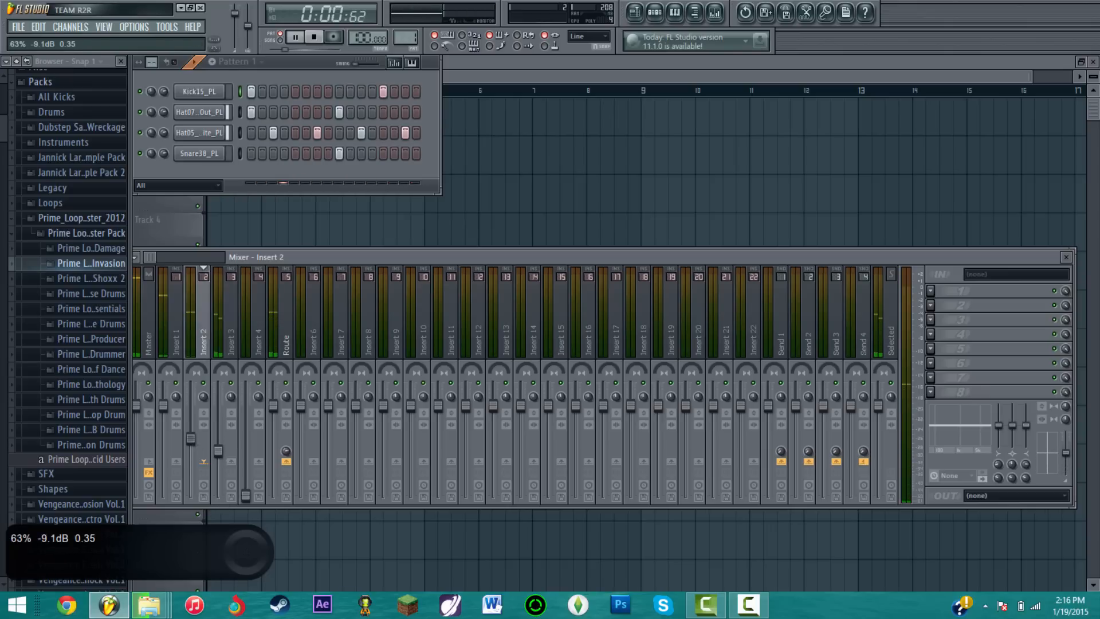
click(218, 451)
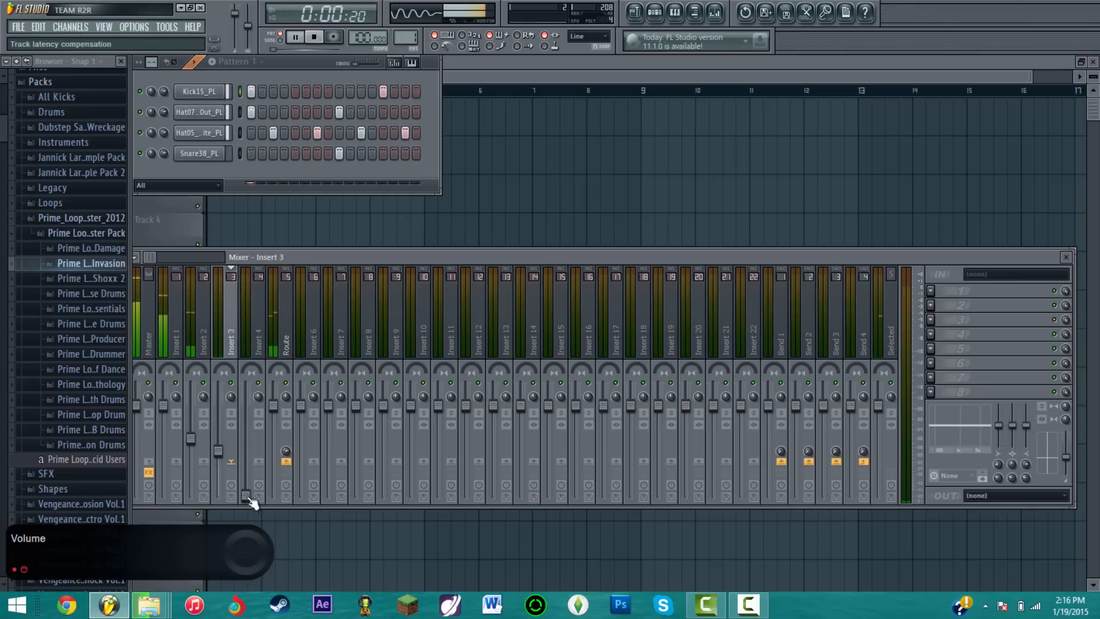
drag(245, 496, 249, 448)
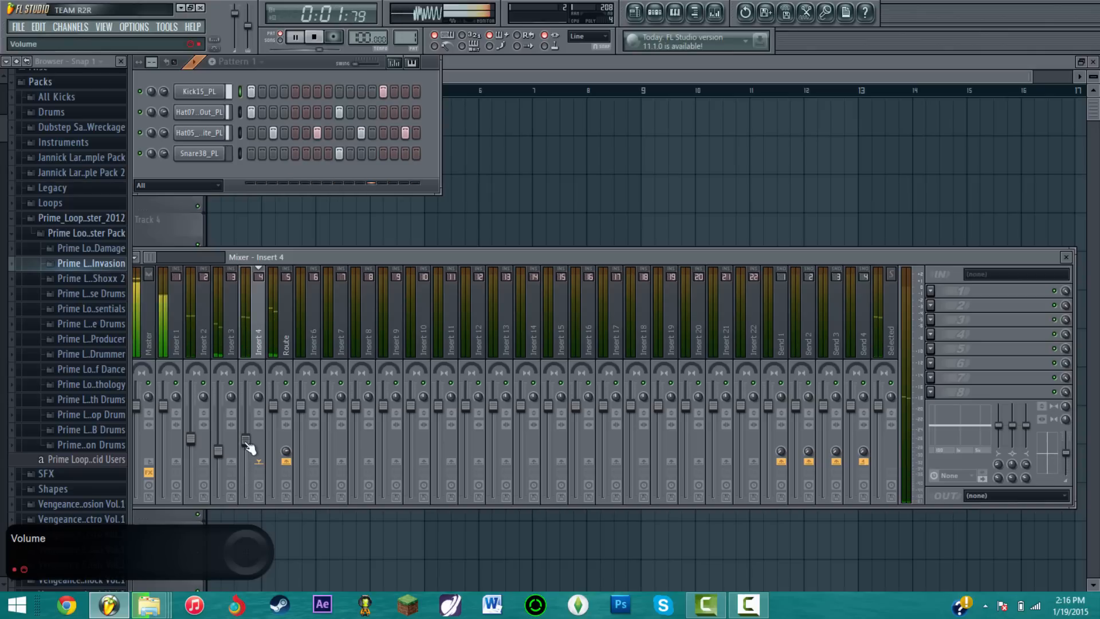
click(249, 448)
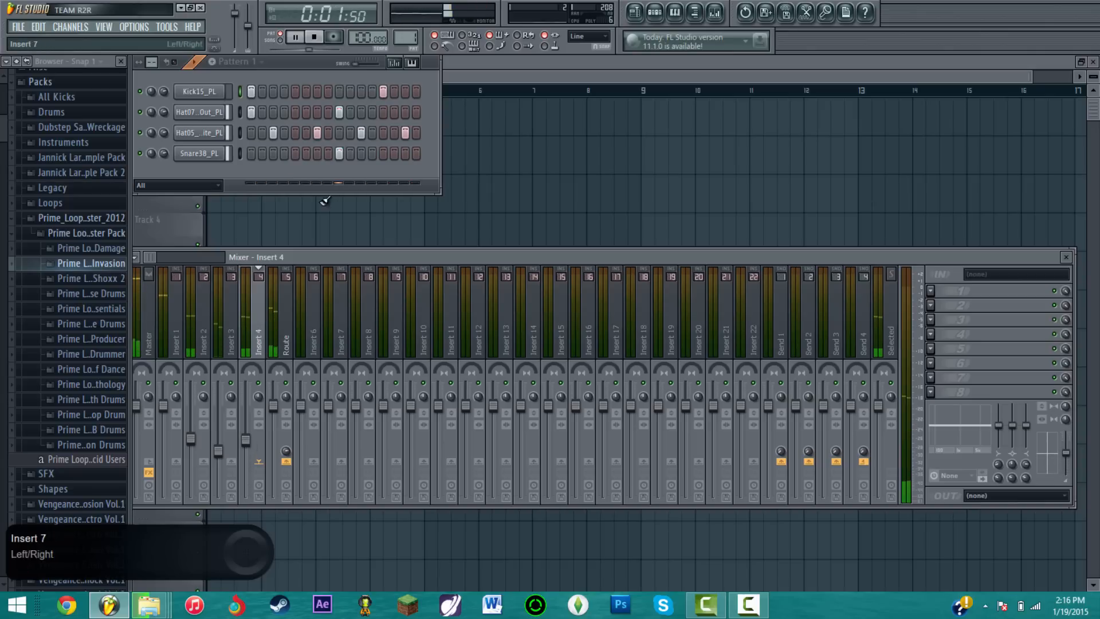
- Replace the Hat07_RipOut_PL hits with hits on steps 5 and 13, listen to the pattern and stop playback
click(295, 112)
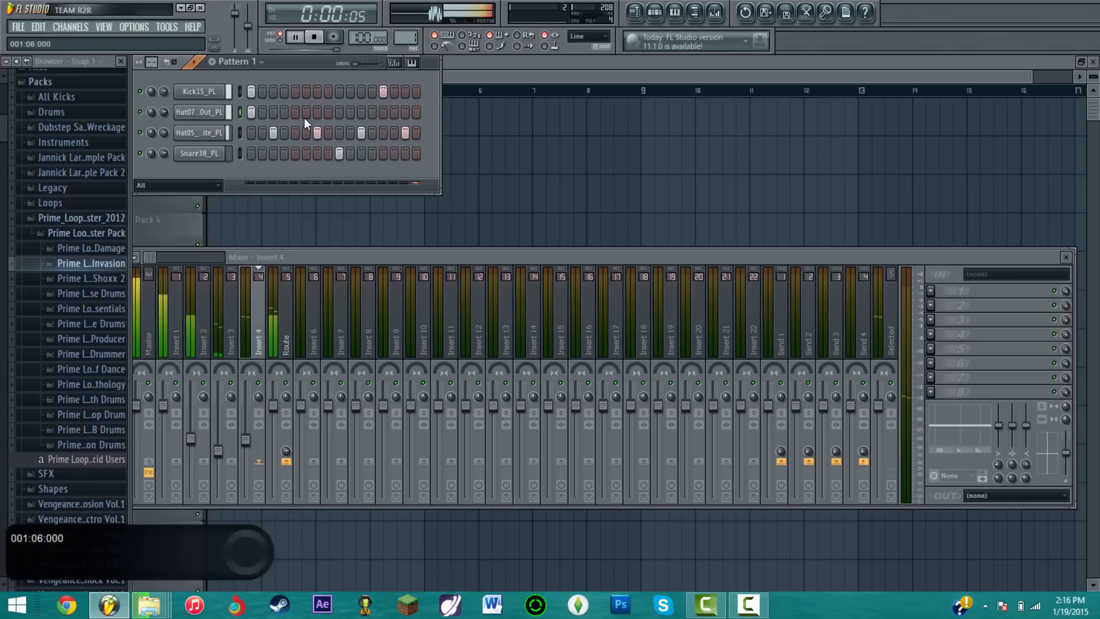
click(252, 113)
click(383, 112)
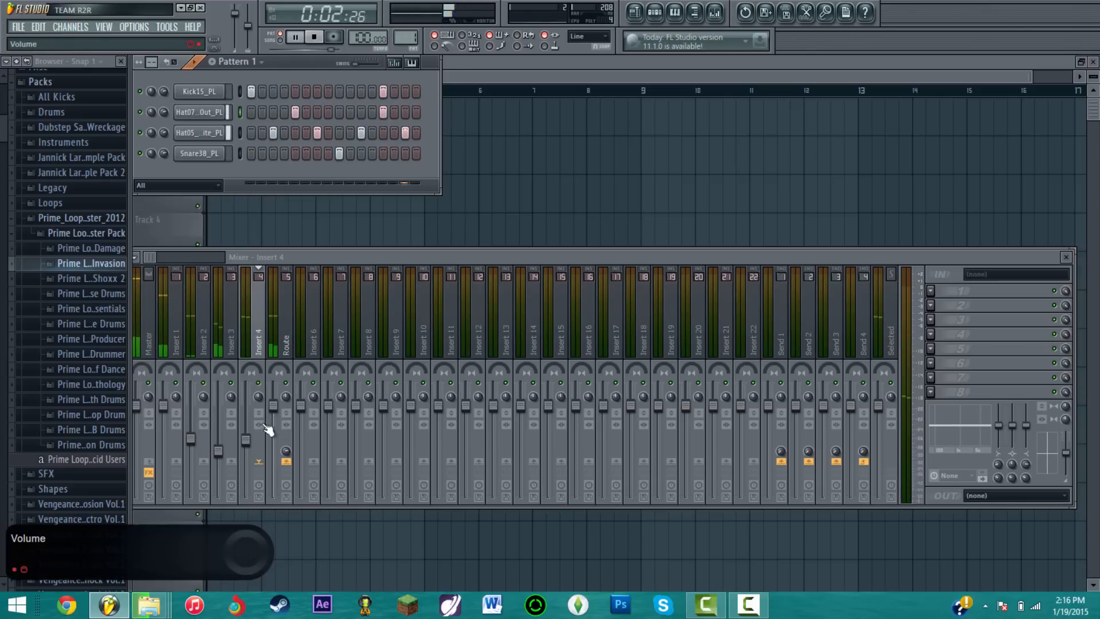
click(246, 441)
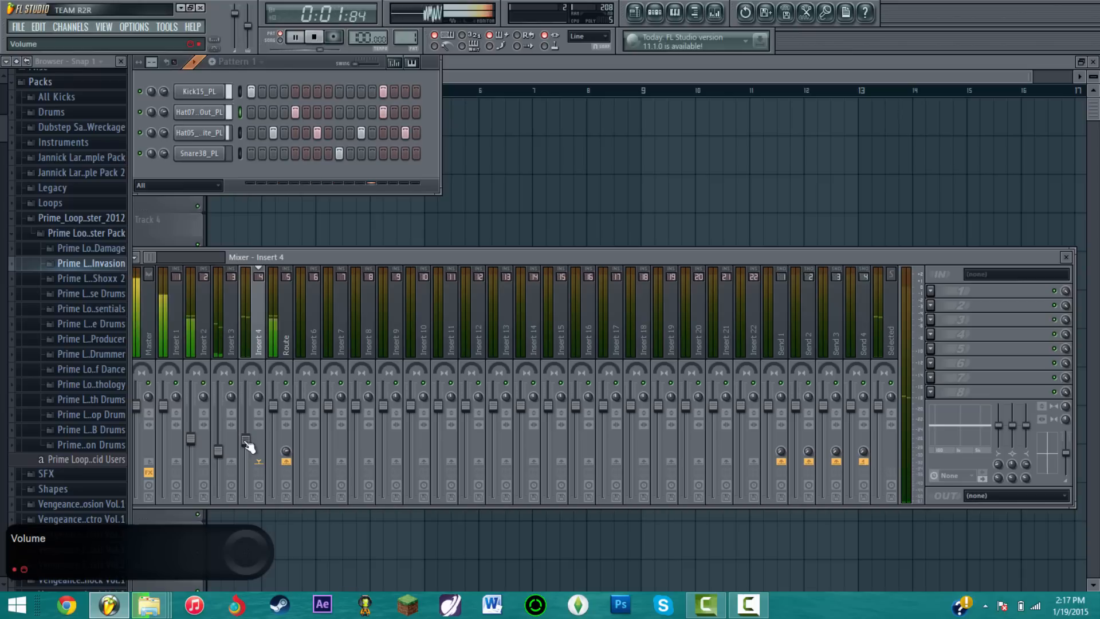
click(314, 37)
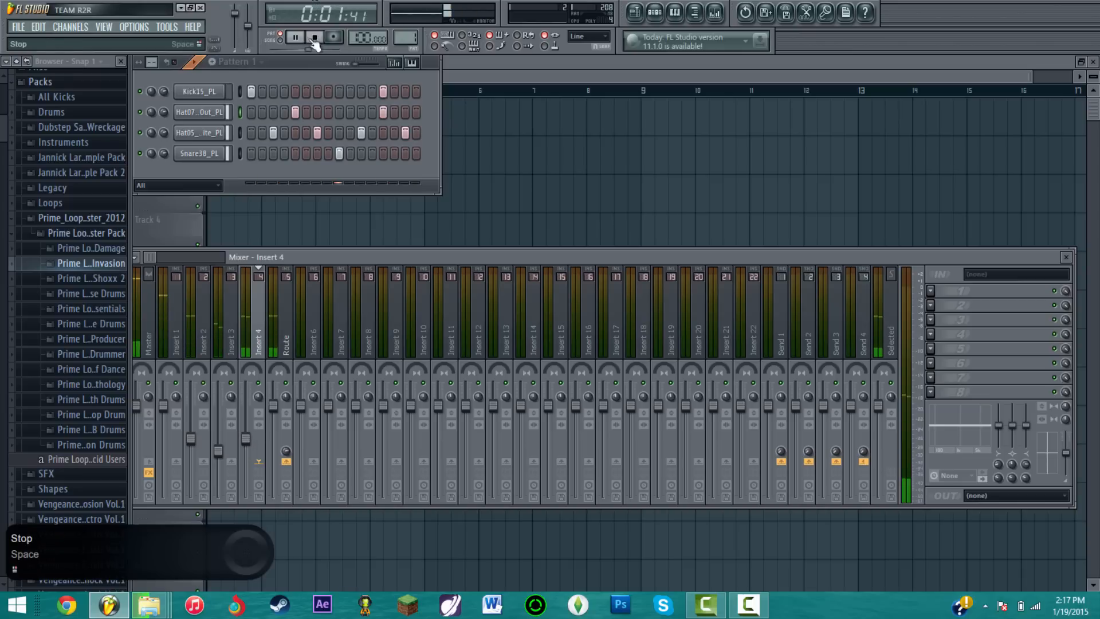
- Load Fruity Parametric EQ 2 in Insert 1's first effect slot and play the pattern with the EQ in view
click(177, 327)
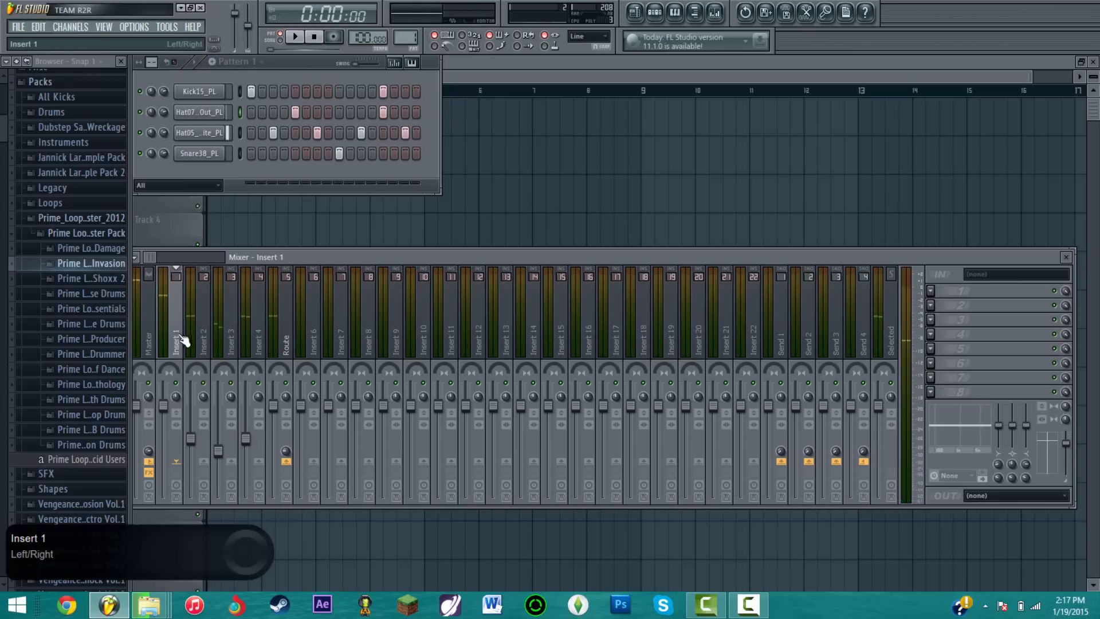
click(930, 290)
click(1064, 37)
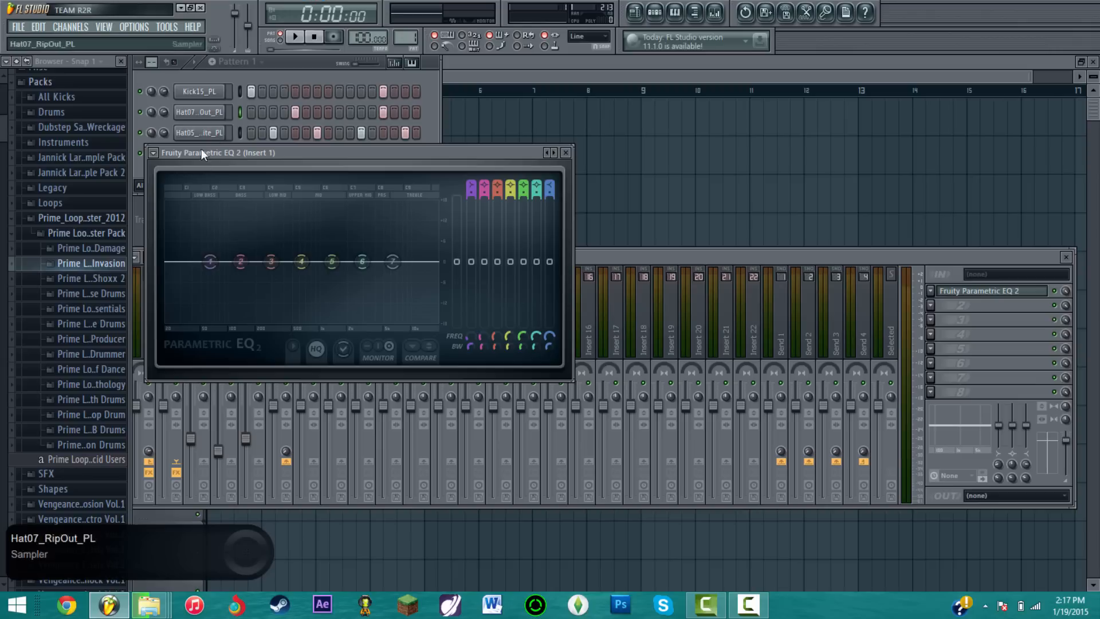
click(179, 386)
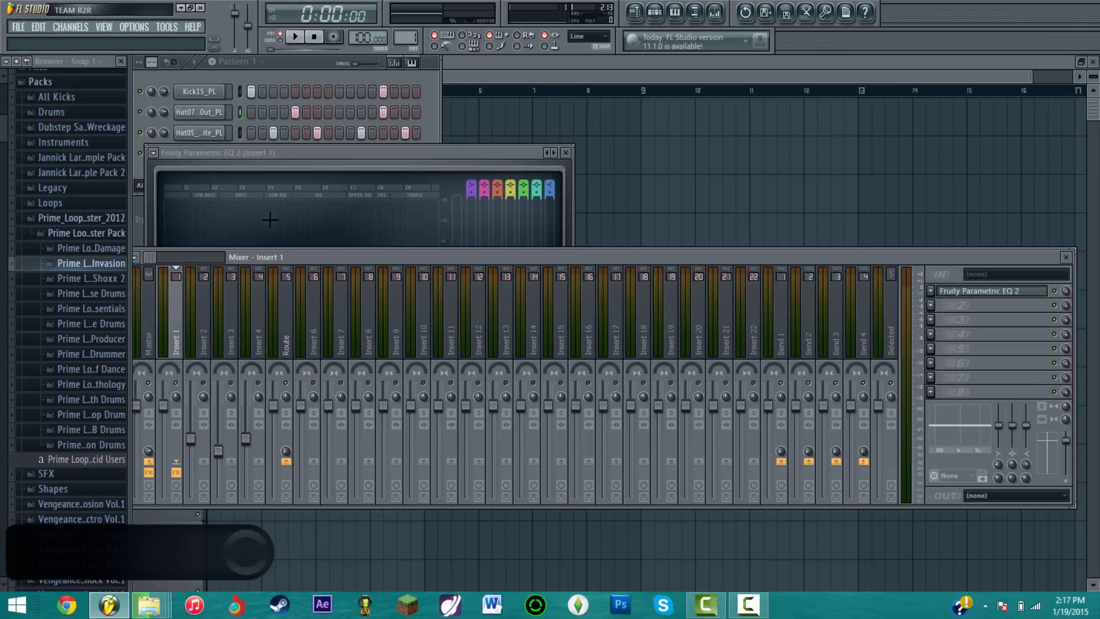
click(295, 36)
click(296, 153)
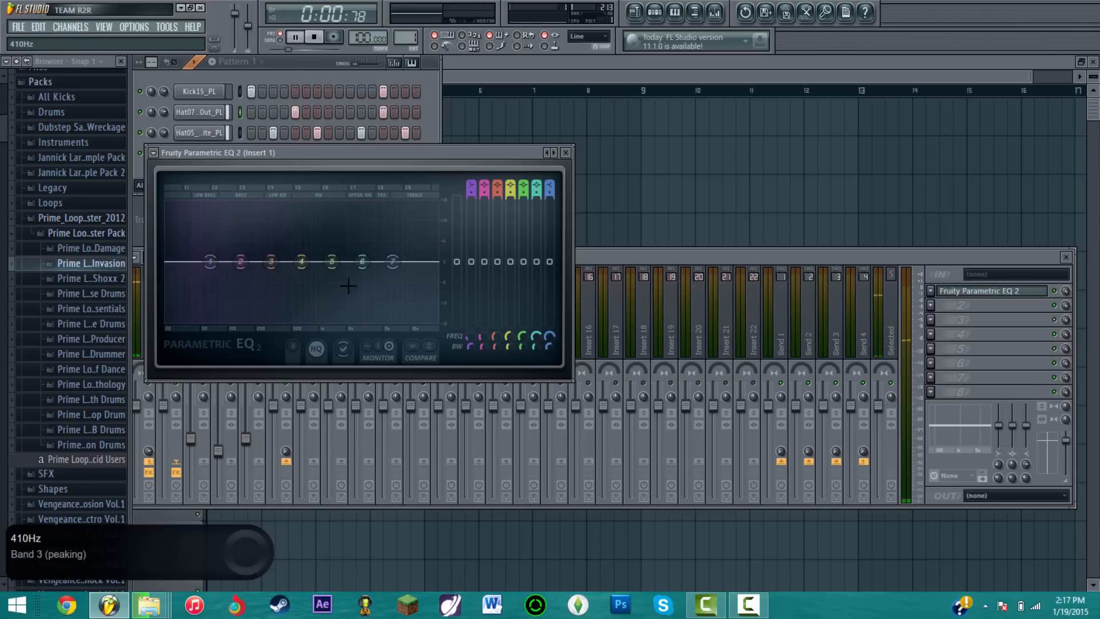
drag(413, 262, 418, 321)
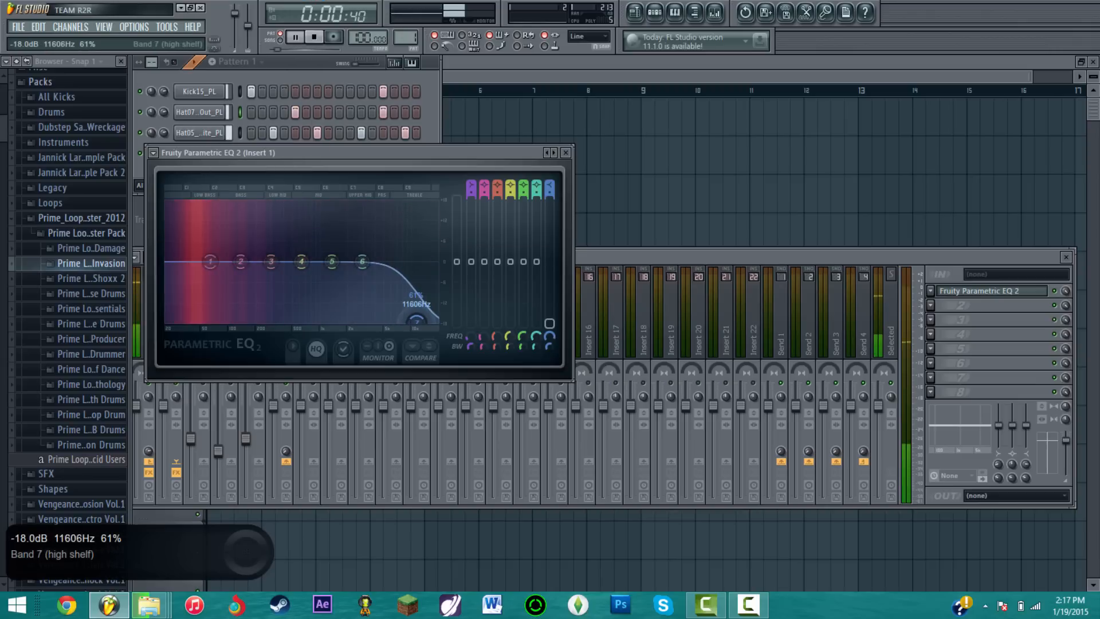
right_click(419, 319)
right_click(394, 261)
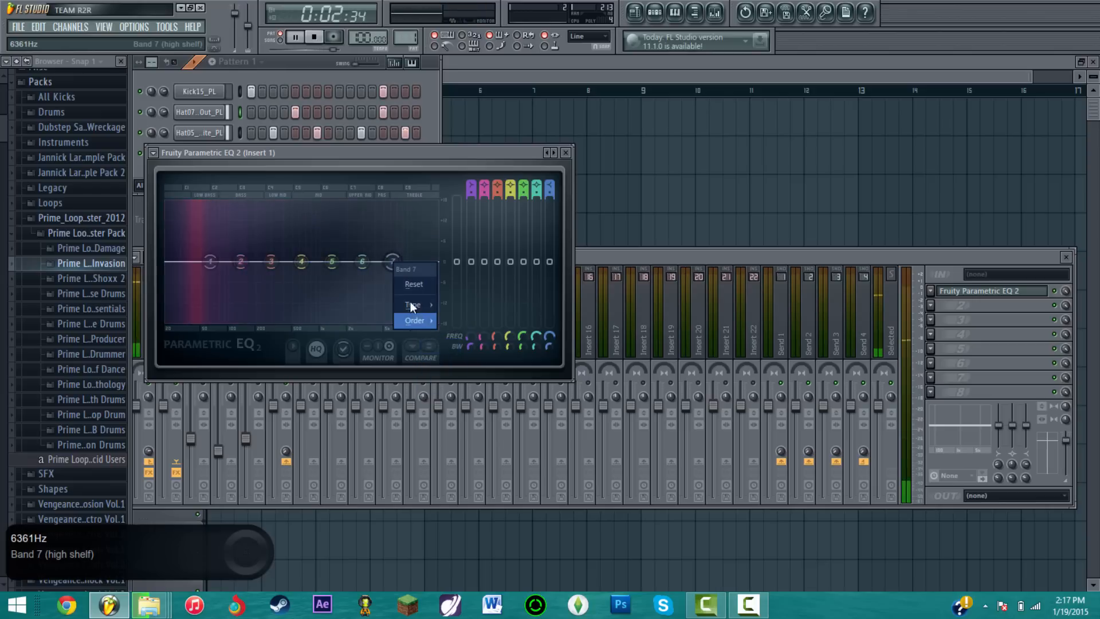
mouse_move(415, 305)
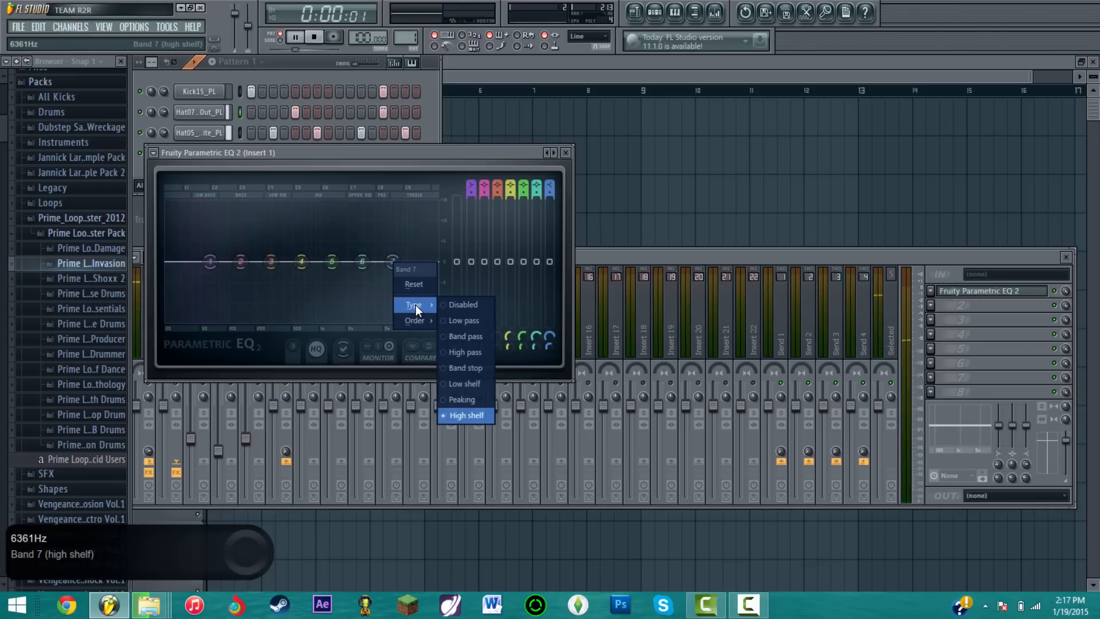
click(466, 352)
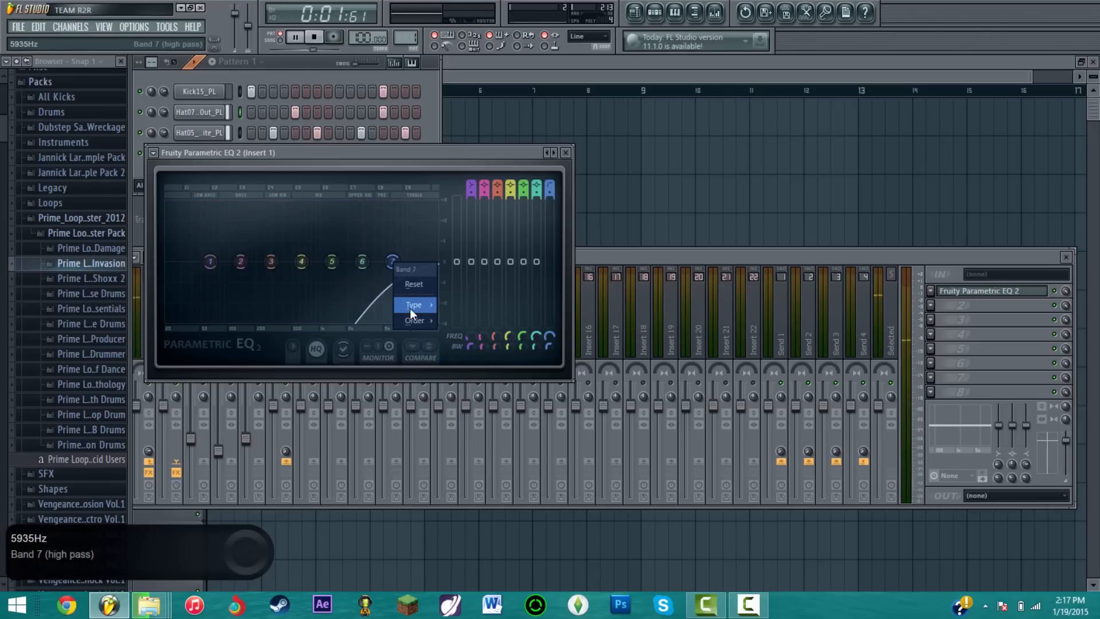
- Make band 7 of Insert 1's EQ a low pass, lower its cutoff to about 2.9 kHz and close the EQ after rechecking it
mouse_move(410, 309)
click(453, 323)
drag(404, 273, 363, 261)
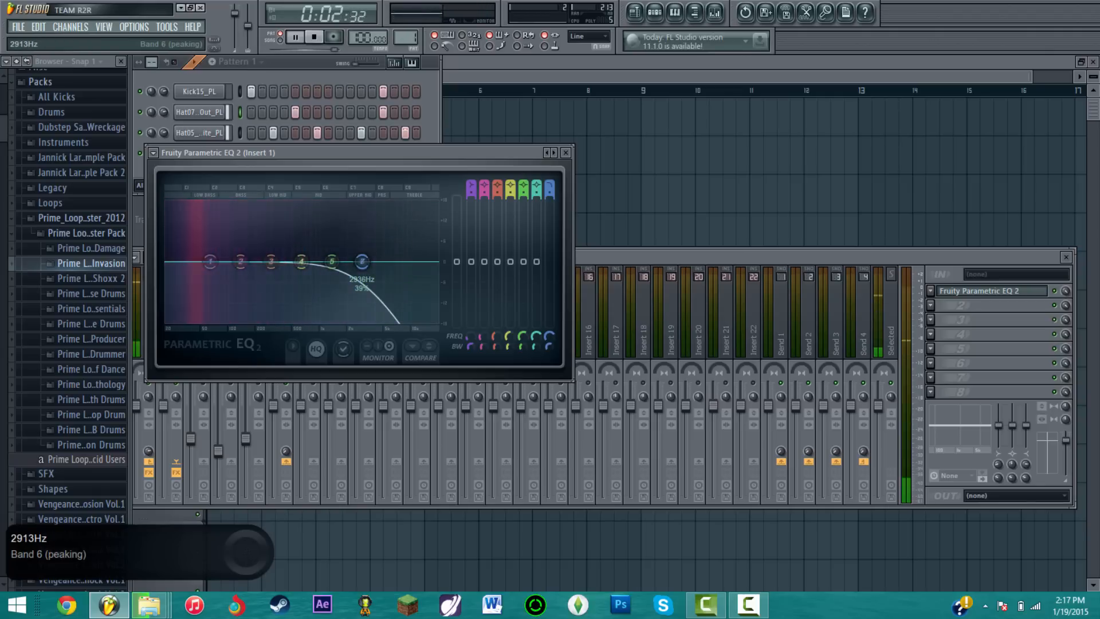
click(565, 153)
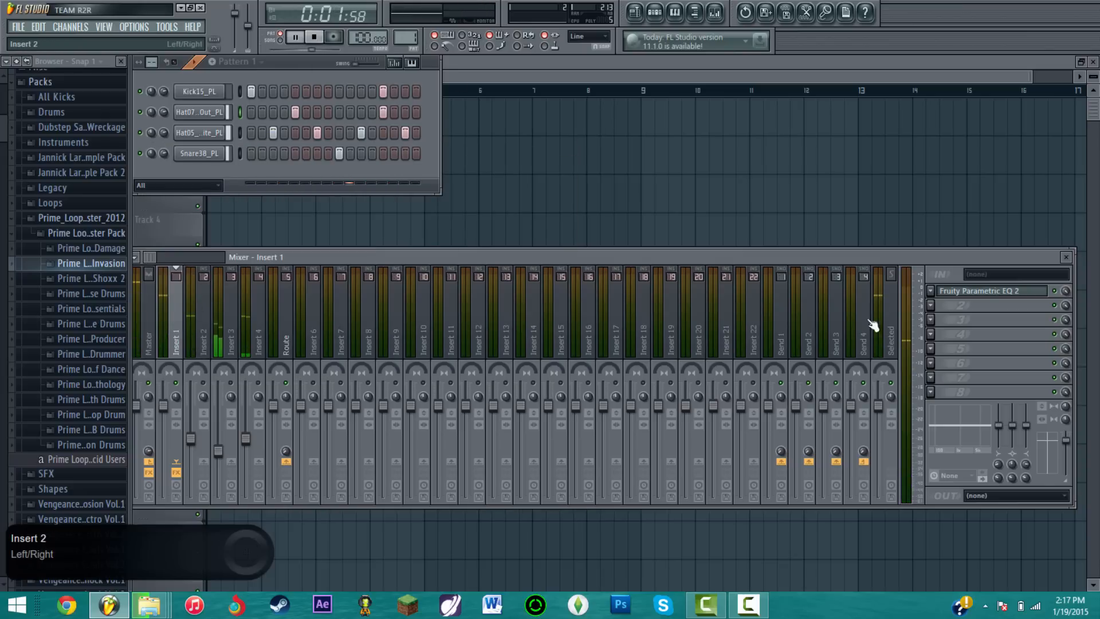
click(946, 290)
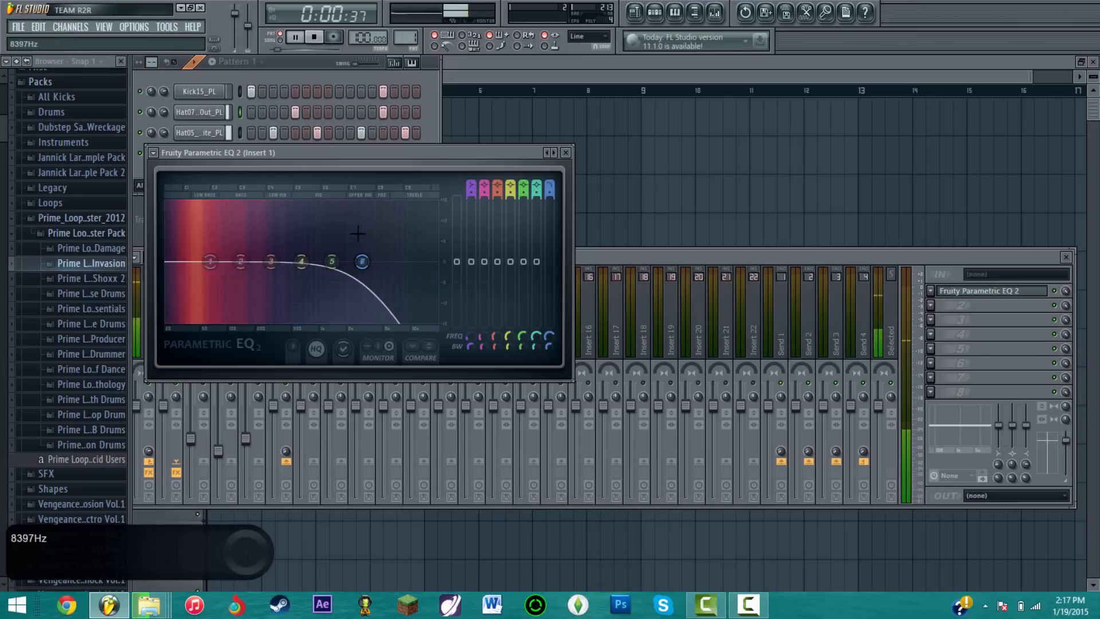
click(566, 153)
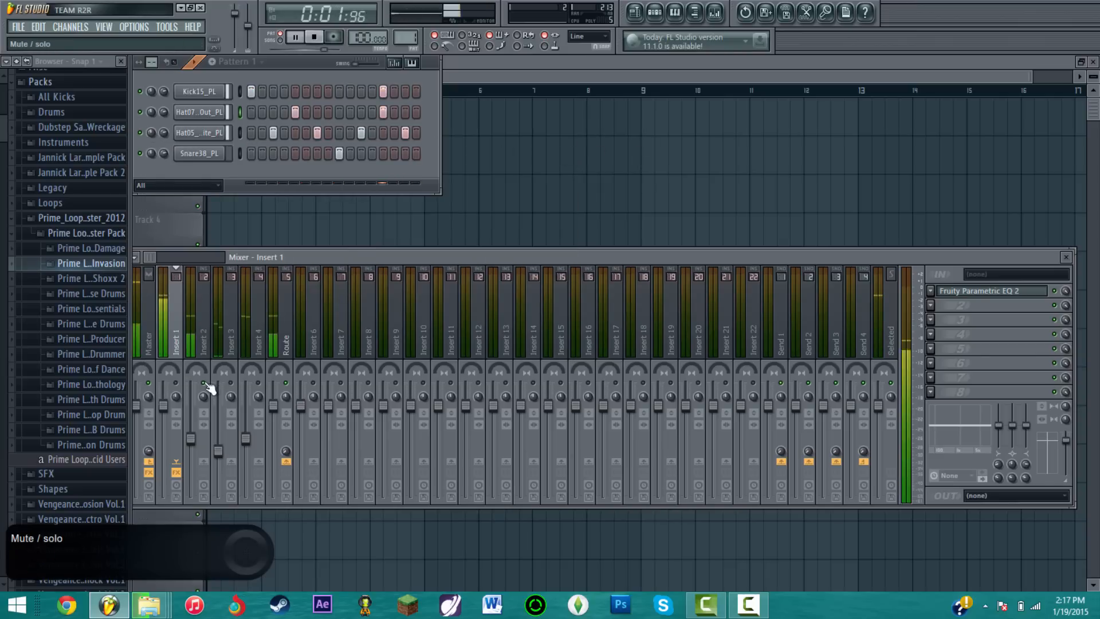
- Select Insert 2, the Hat07 channel's mixer track, and load Fruity Reeverb in its first effect slot
click(208, 114)
click(207, 113)
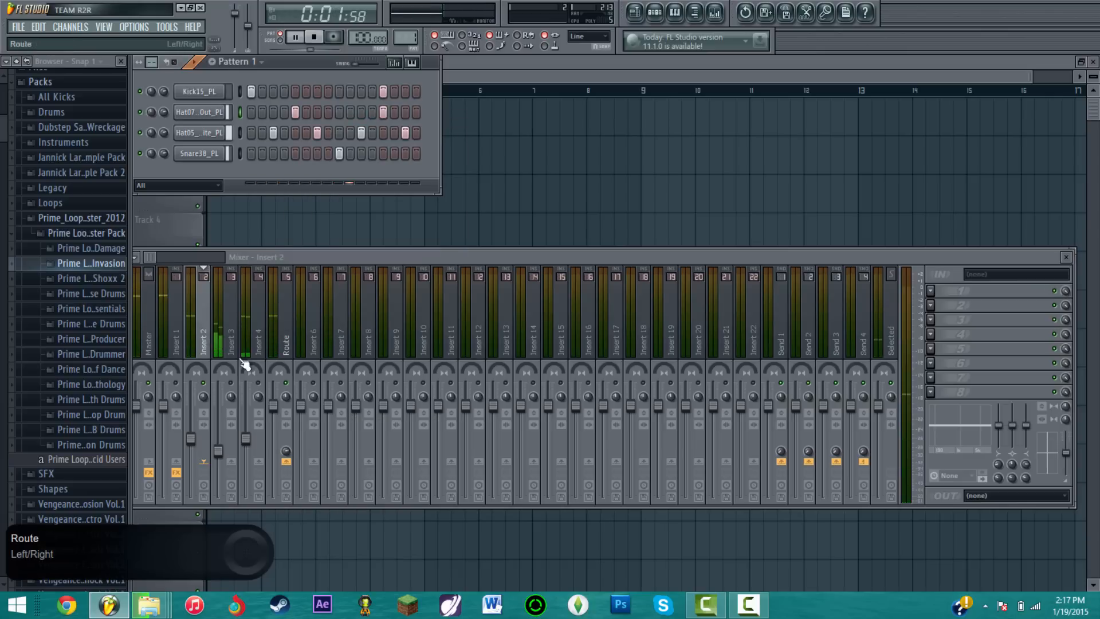
click(931, 291)
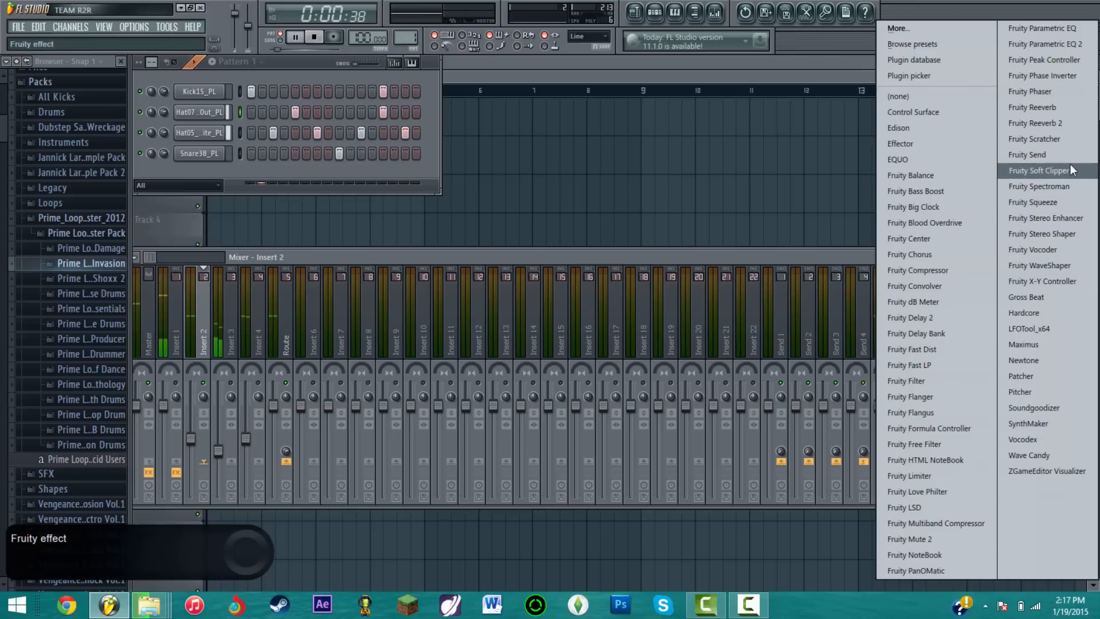
click(1057, 108)
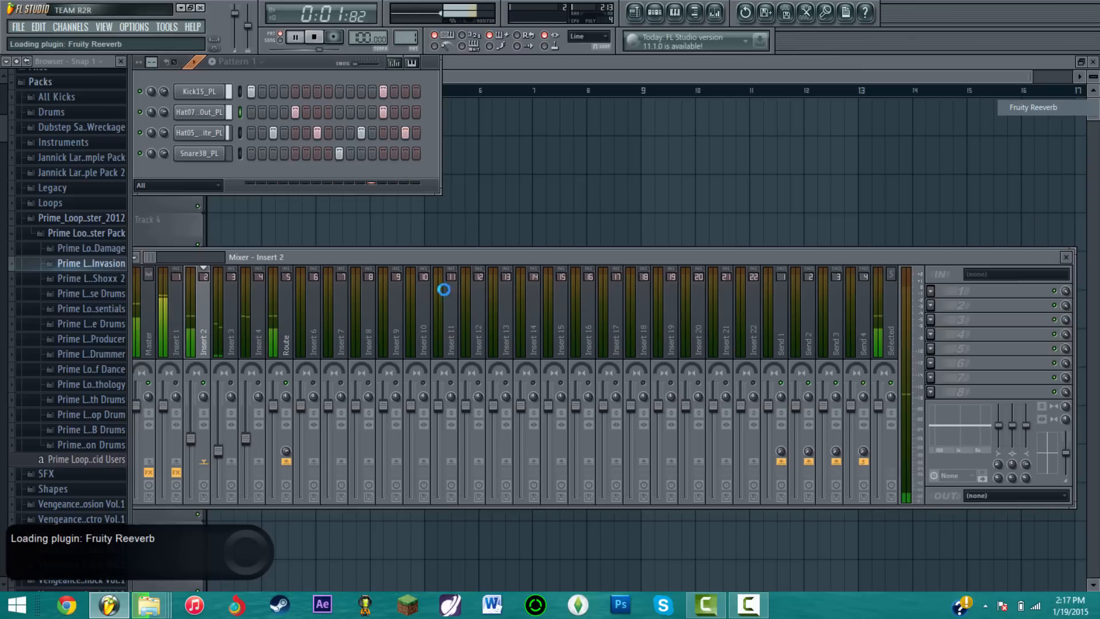
- Turn HighCut and LowCut off in Insert 2's Fruity Reeverb, and set RoomSize to 100 and Color to Warmer
drag(288, 164, 287, 129)
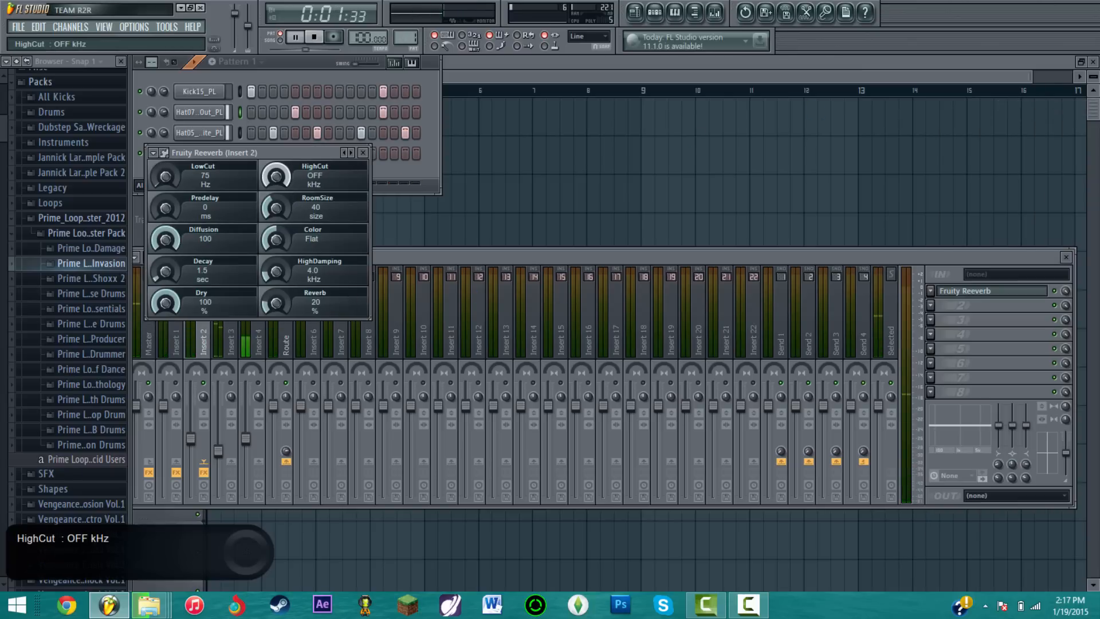
drag(187, 169, 187, 204)
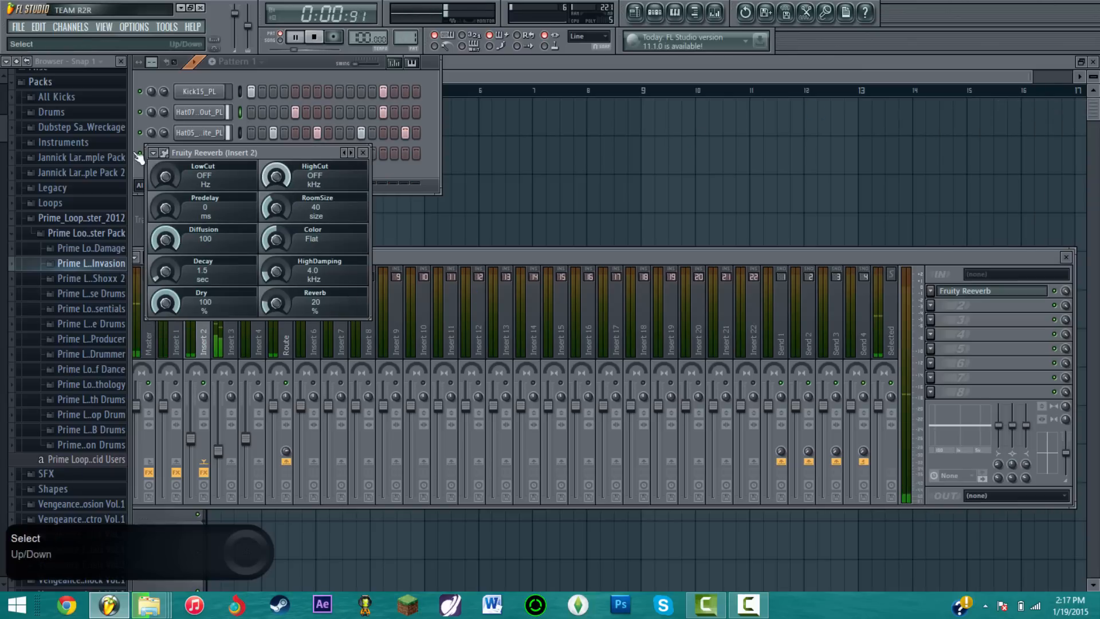
drag(275, 208, 276, 180)
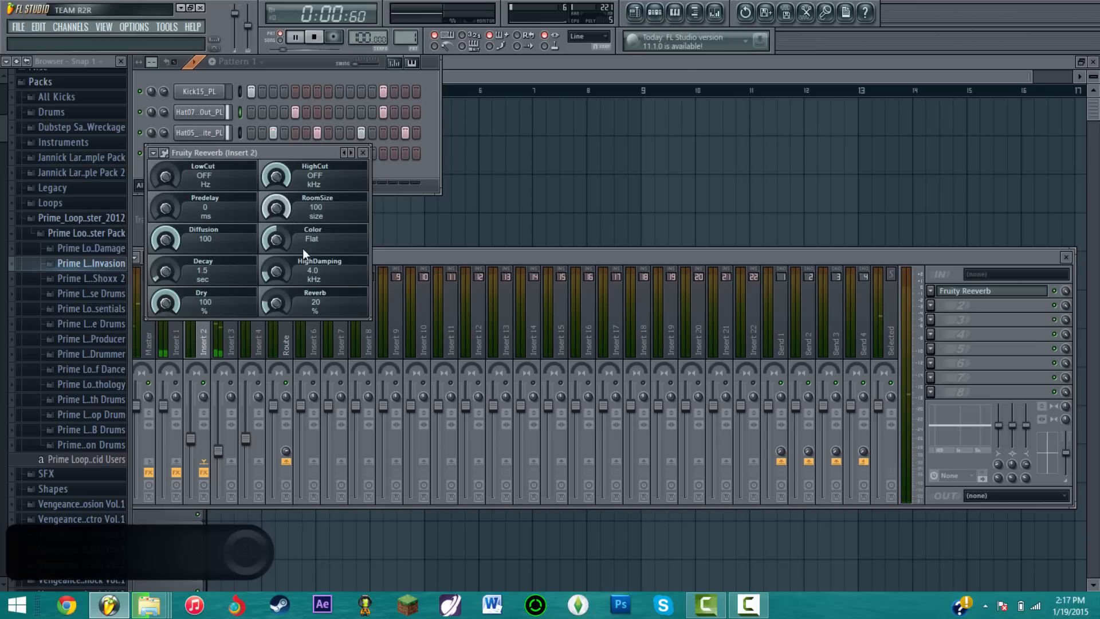
drag(278, 242, 277, 220)
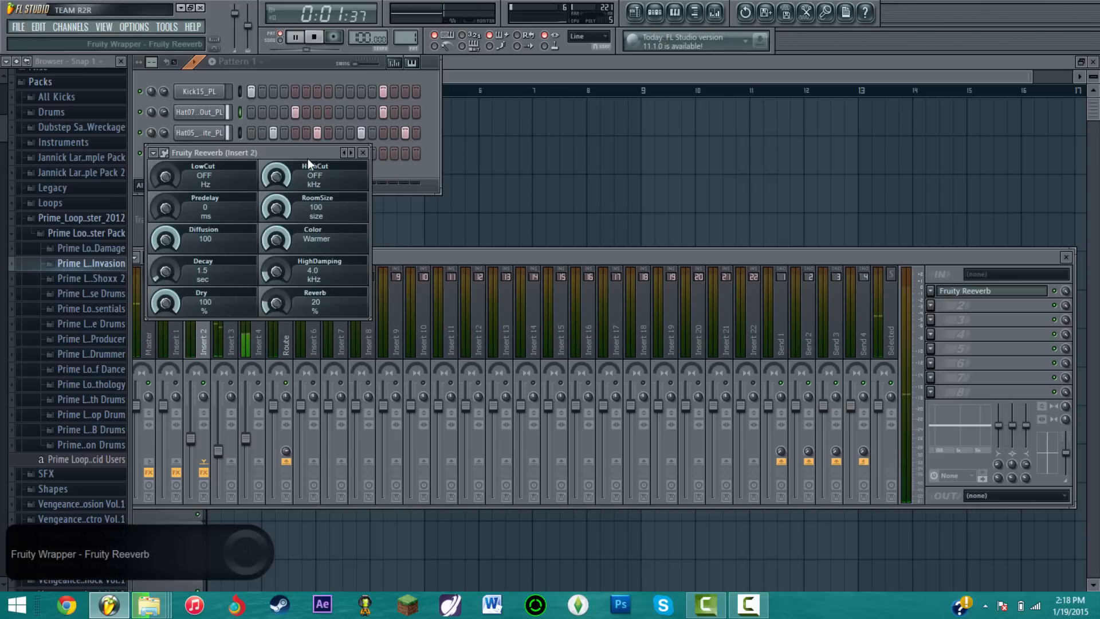
- Set Insert 2's reverb to a 90 ms Predelay, 4.5 sec Decay and 23% Reverb, and close the plugin
drag(307, 158, 615, 182)
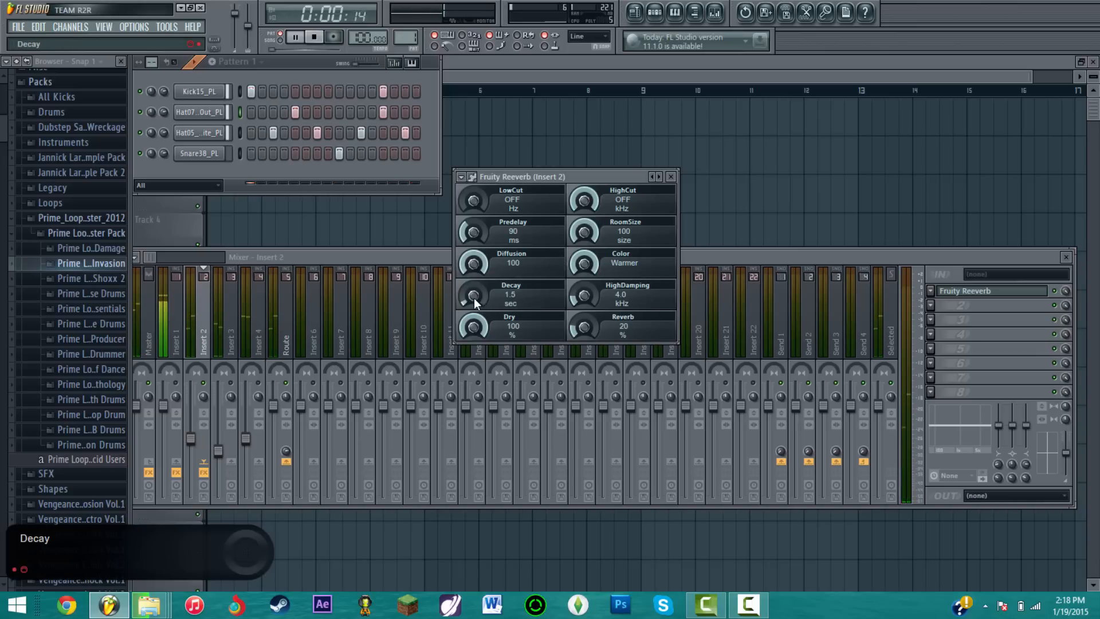
drag(473, 298, 473, 269)
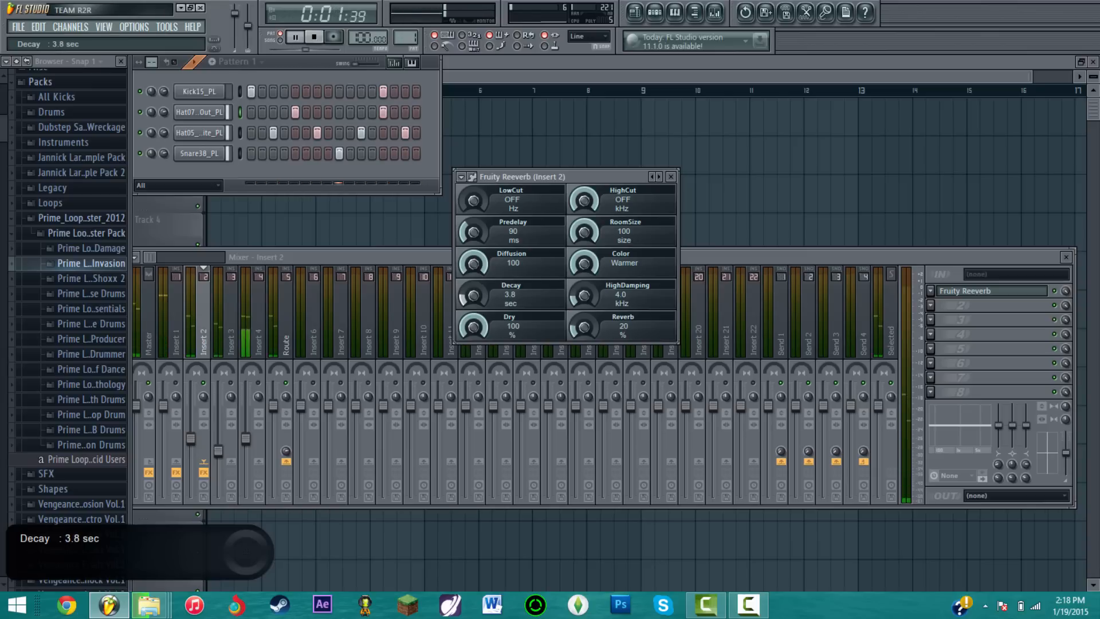
drag(473, 295, 473, 298)
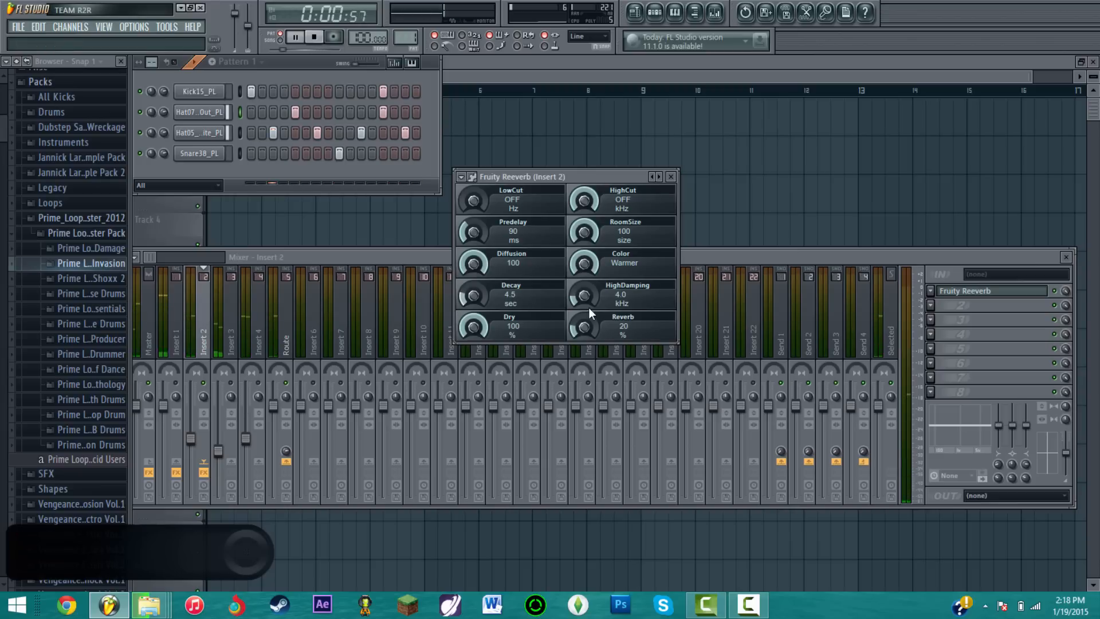
drag(589, 311, 589, 304)
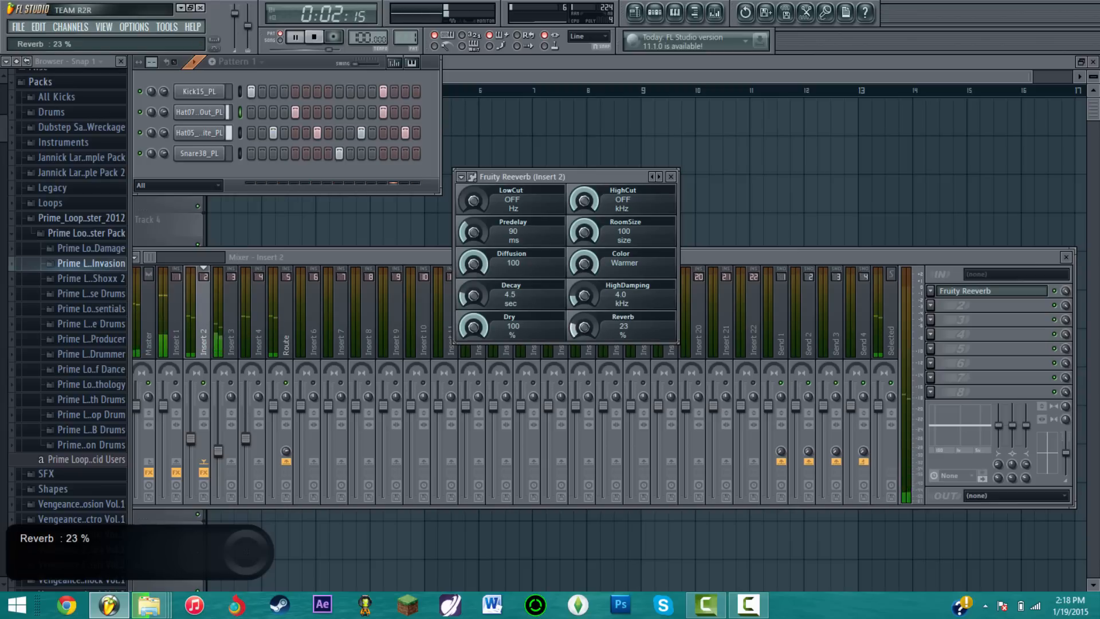
click(671, 176)
- Load Fruity Delay 2 in Insert 2's second effect slot and try two of its presets during playback
click(930, 305)
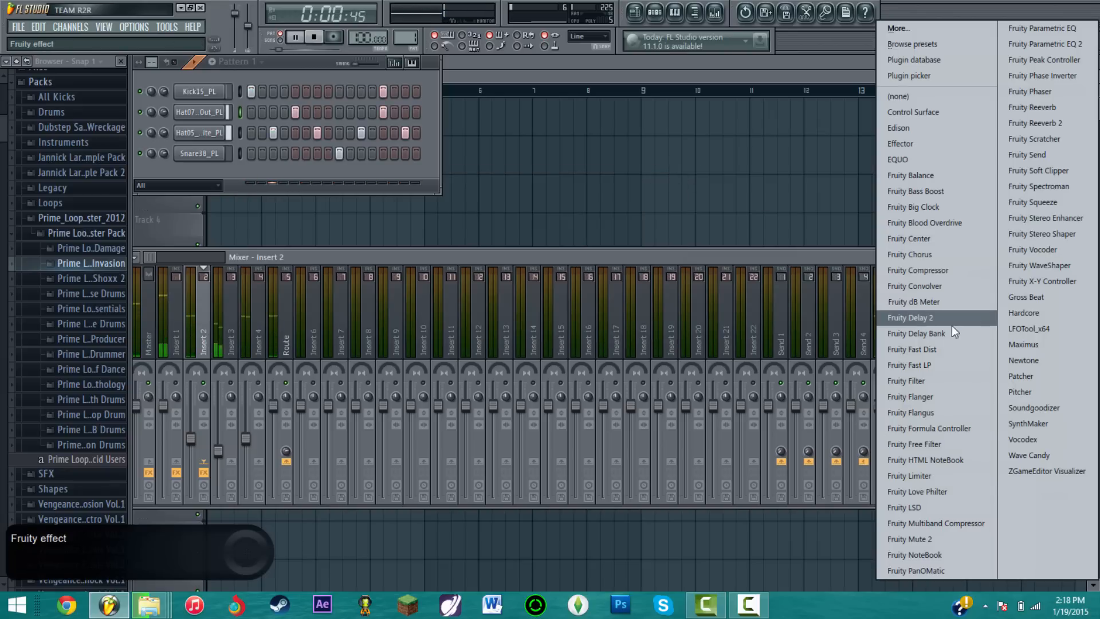
click(911, 317)
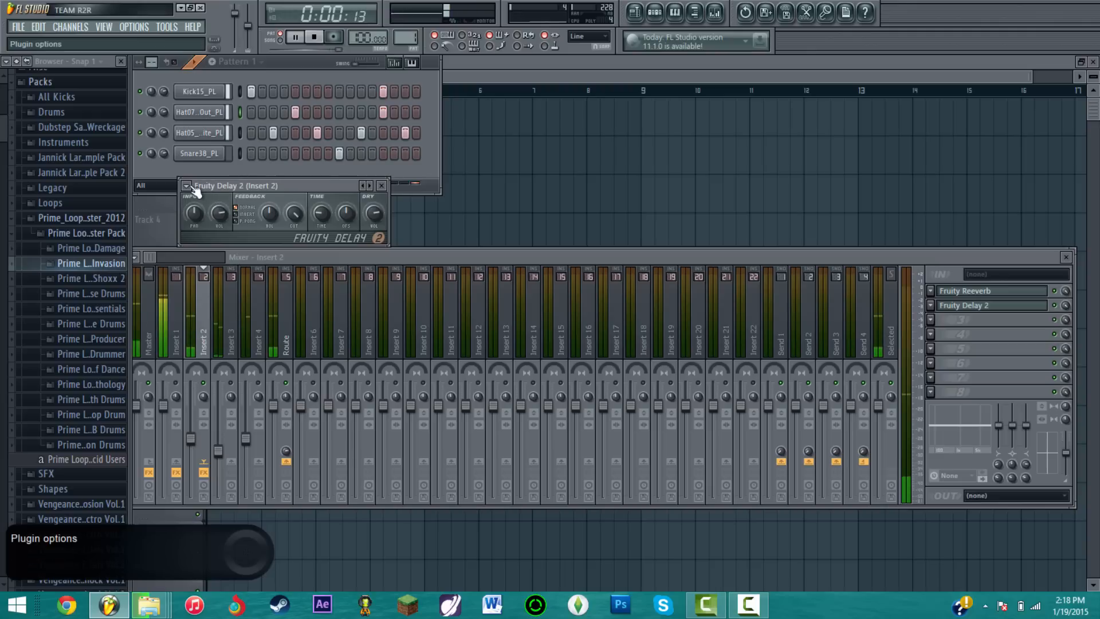
click(191, 188)
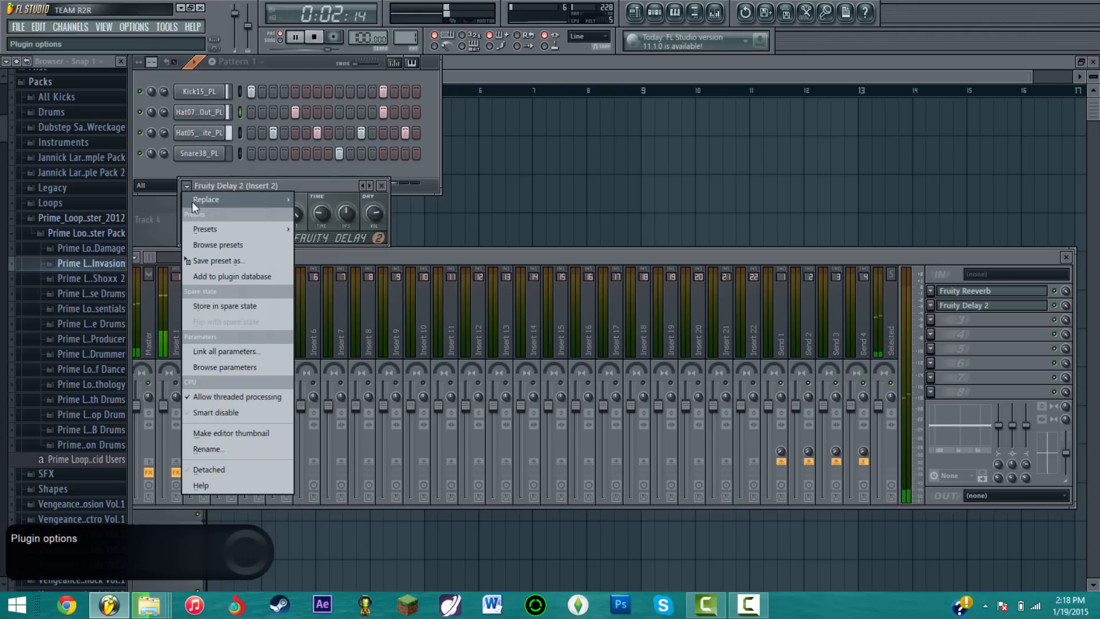
mouse_move(209, 228)
click(339, 241)
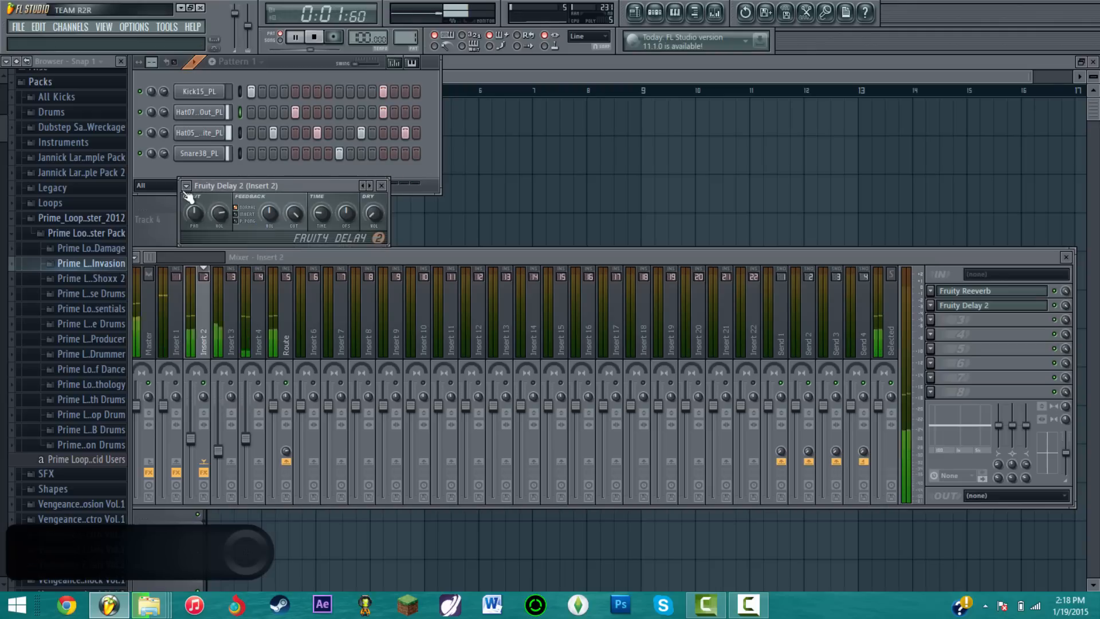
click(187, 186)
click(371, 262)
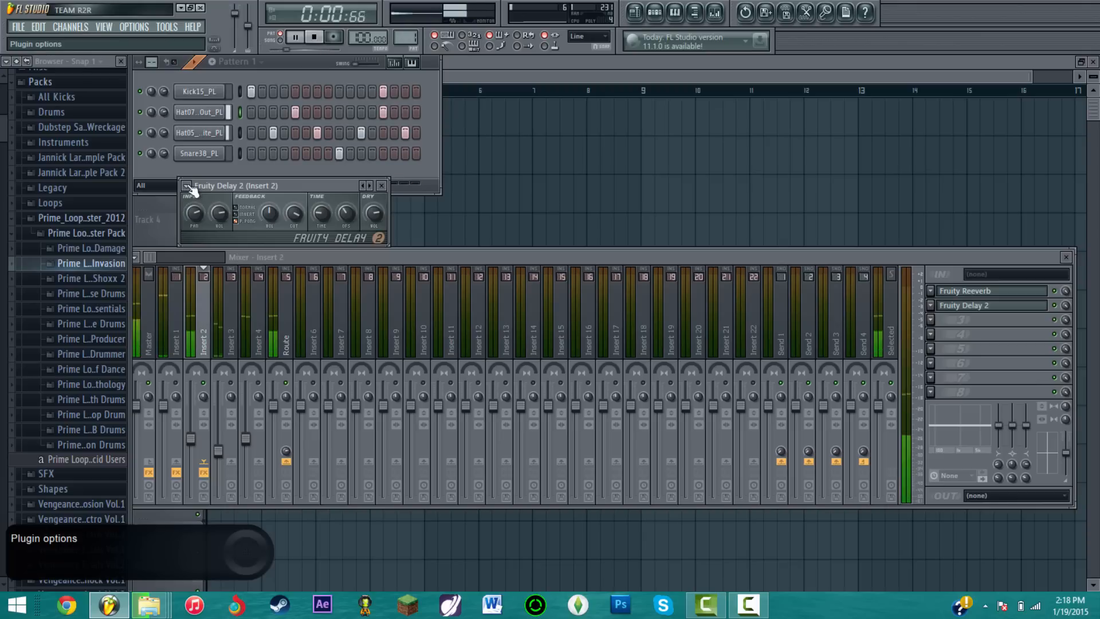
- Remove Fruity Delay 2 from Insert 2's second effect slot
click(195, 191)
mouse_move(201, 205)
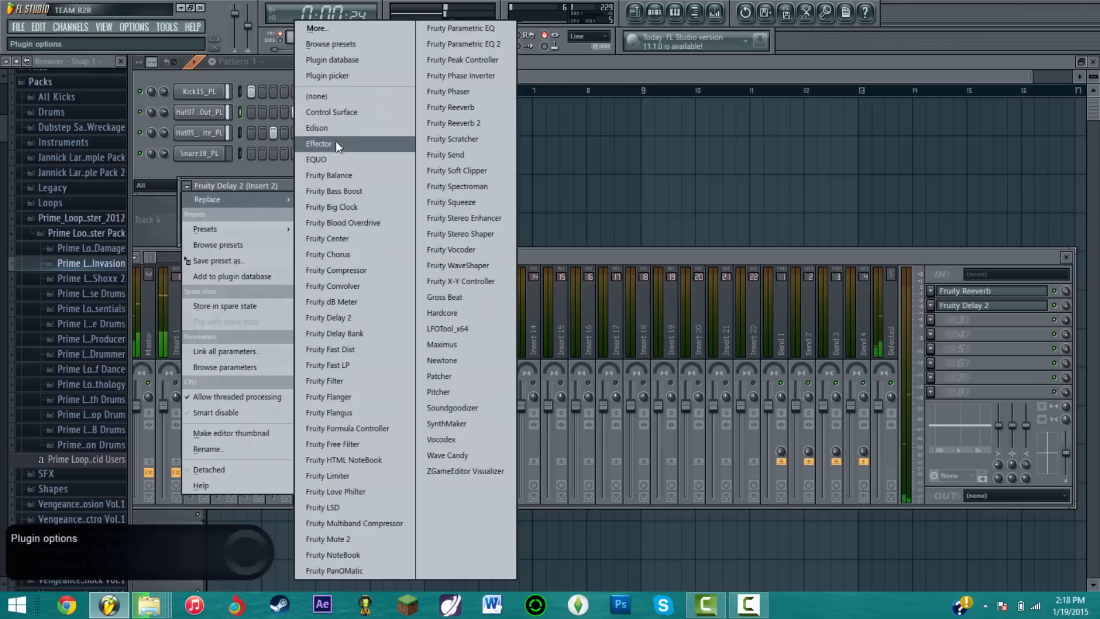
click(317, 98)
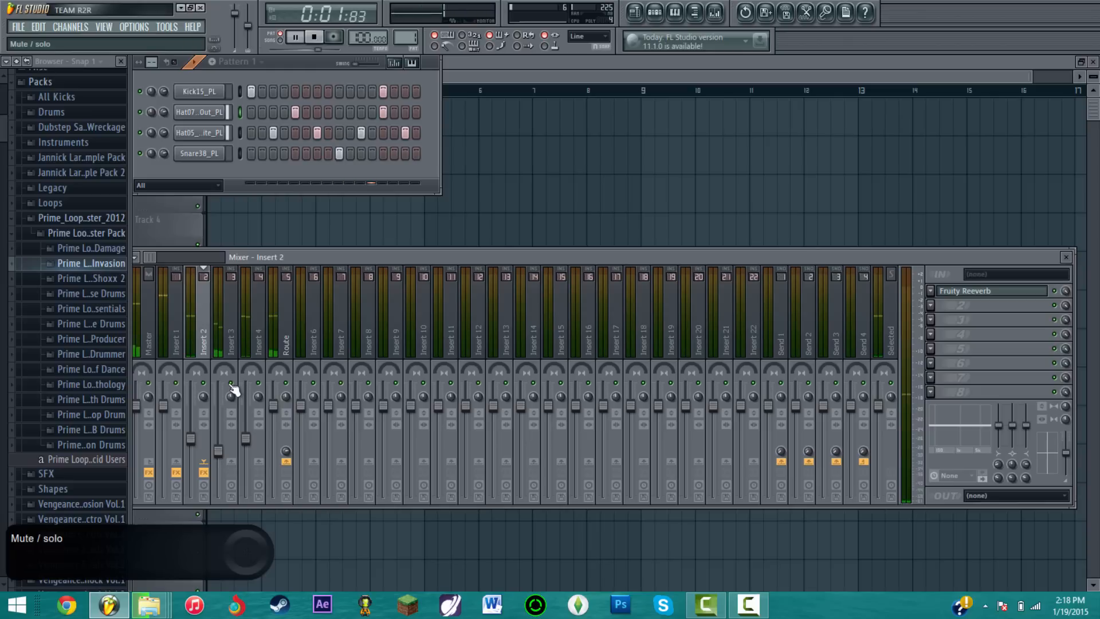
- Select Insert 3 and load Fruity Reeverb in its first effect slot
click(235, 337)
click(930, 290)
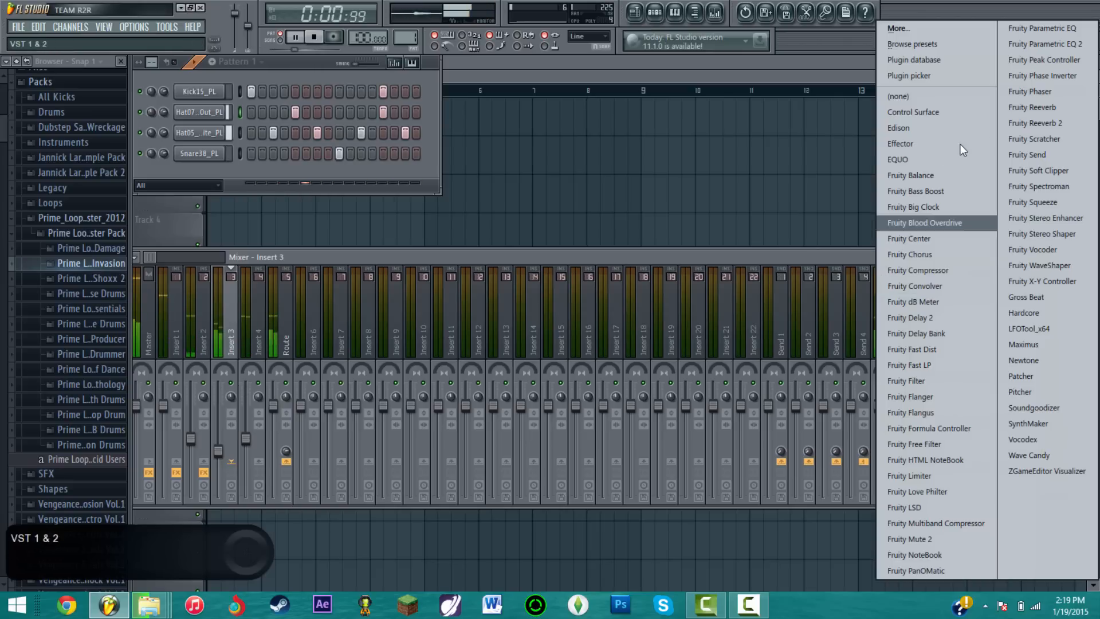
click(1026, 108)
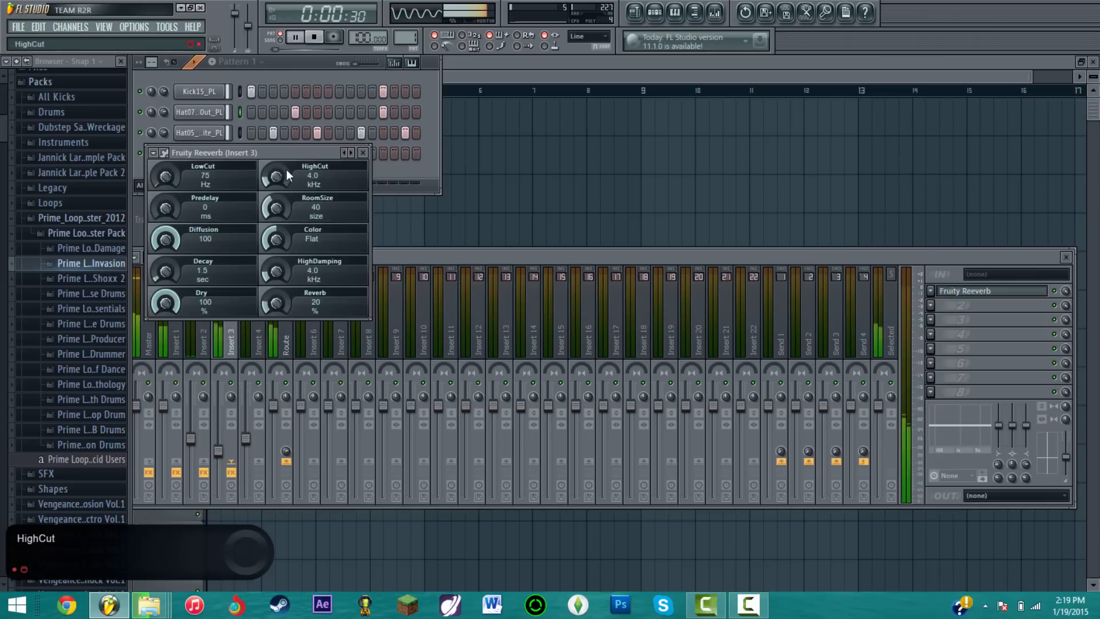
- Turn HighCut and LowCut off in Insert 3's Fruity Reeverb, and set RoomSize to 100 and Color to Warmer
drag(281, 176, 280, 114)
drag(166, 176, 166, 212)
drag(280, 208, 280, 155)
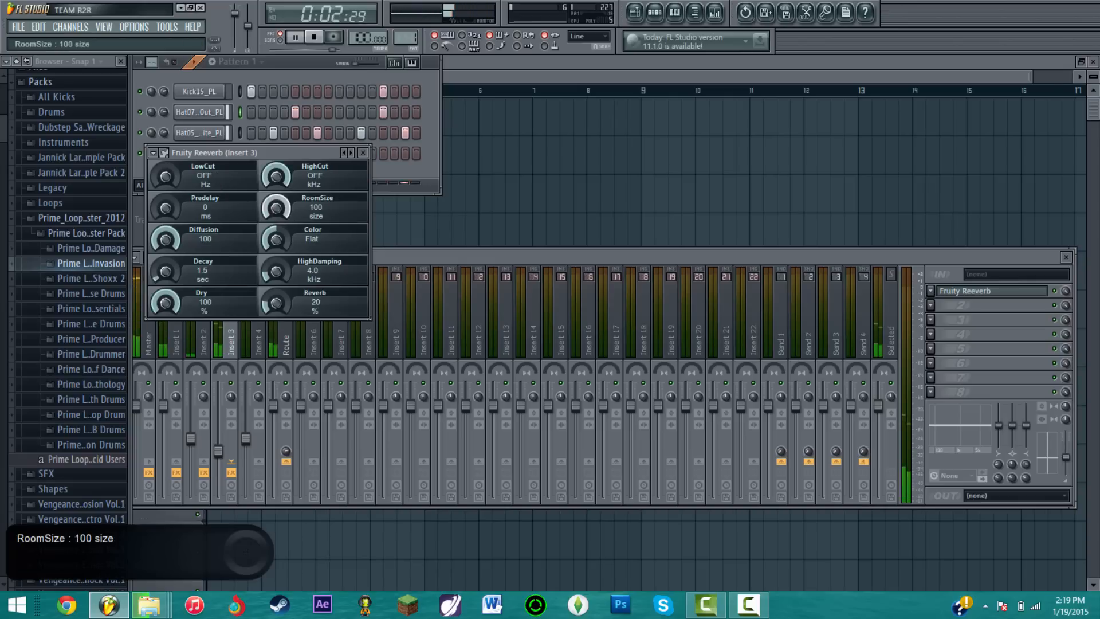
drag(289, 233, 289, 183)
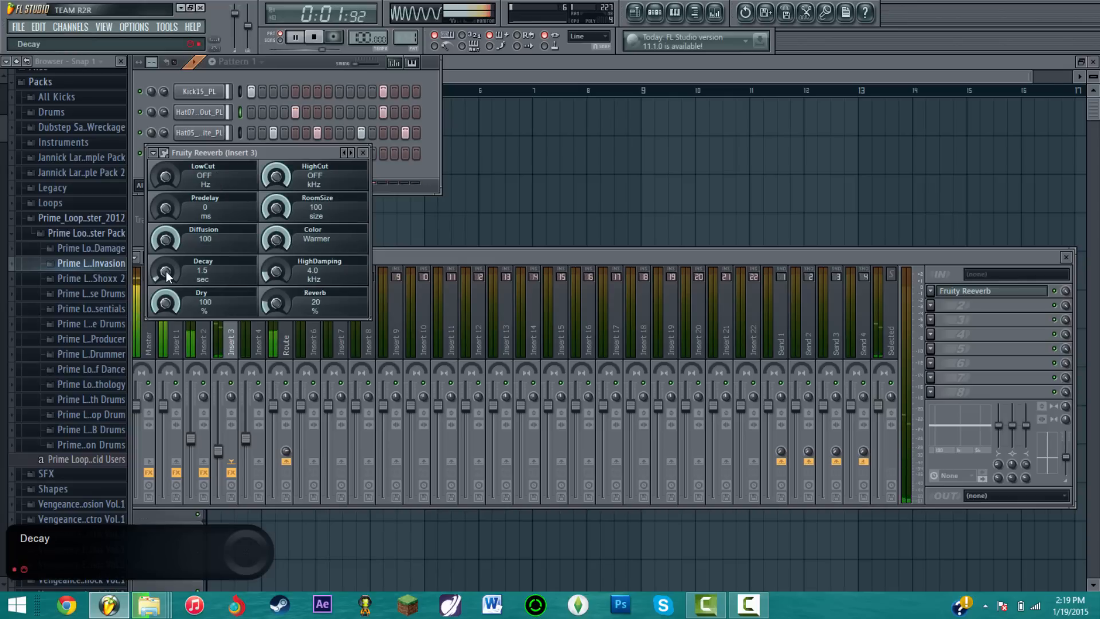
- Set Insert 3's reverb to a 90 ms Predelay, 5.5 sec Decay and 27% Reverb, and close the plugin
drag(167, 271, 166, 195)
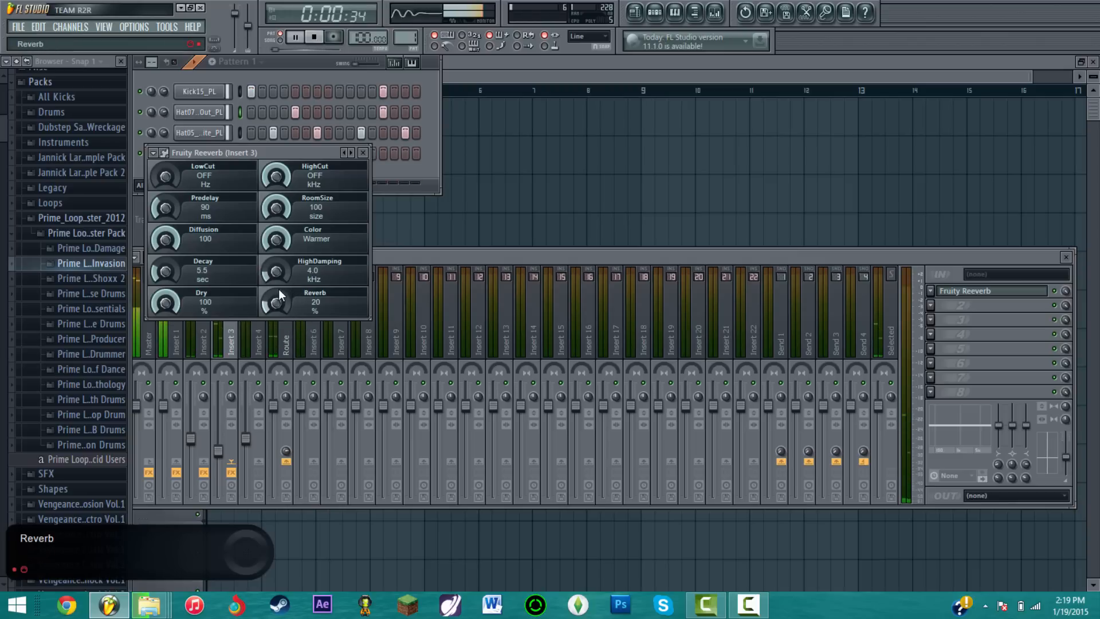
drag(278, 302, 279, 294)
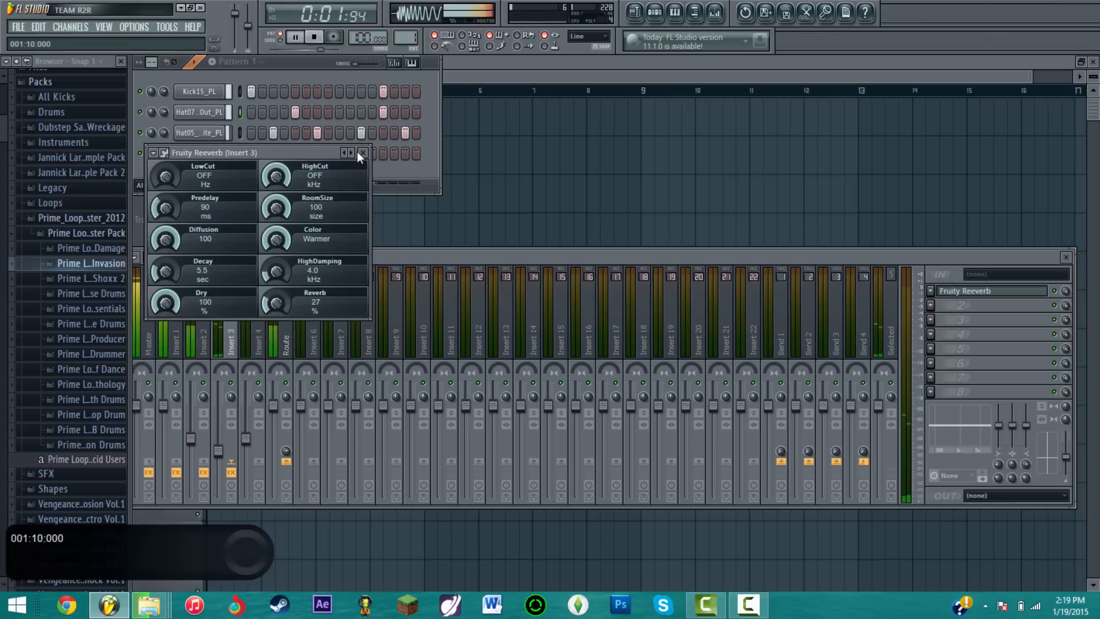
key(Escape)
- Select Insert 4 and load Fruity Reeverb in its first effect slot
click(263, 342)
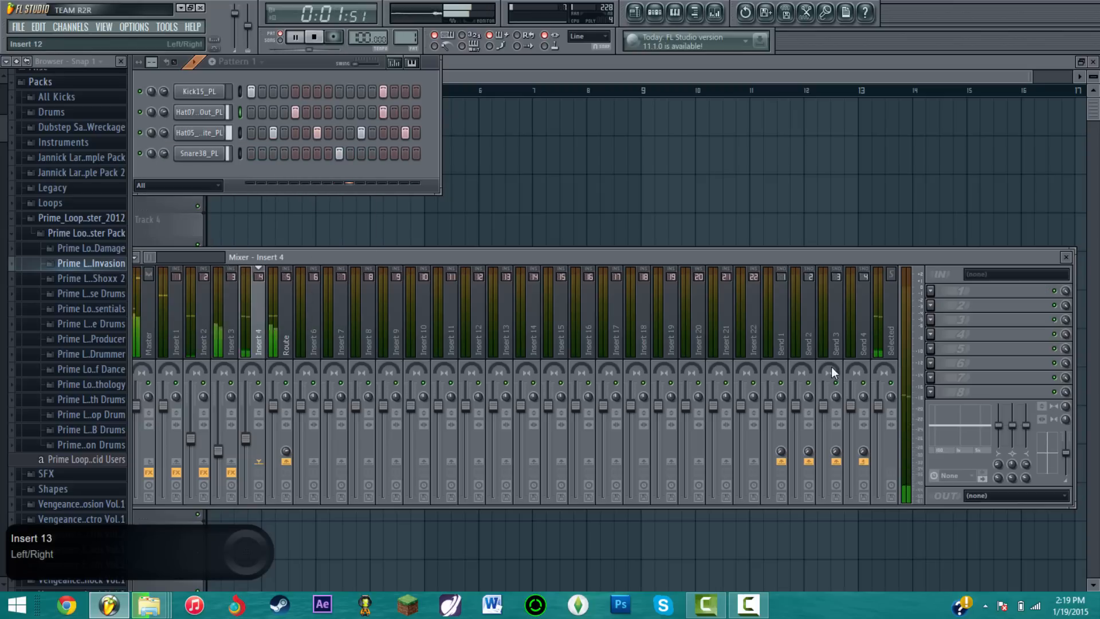
click(932, 290)
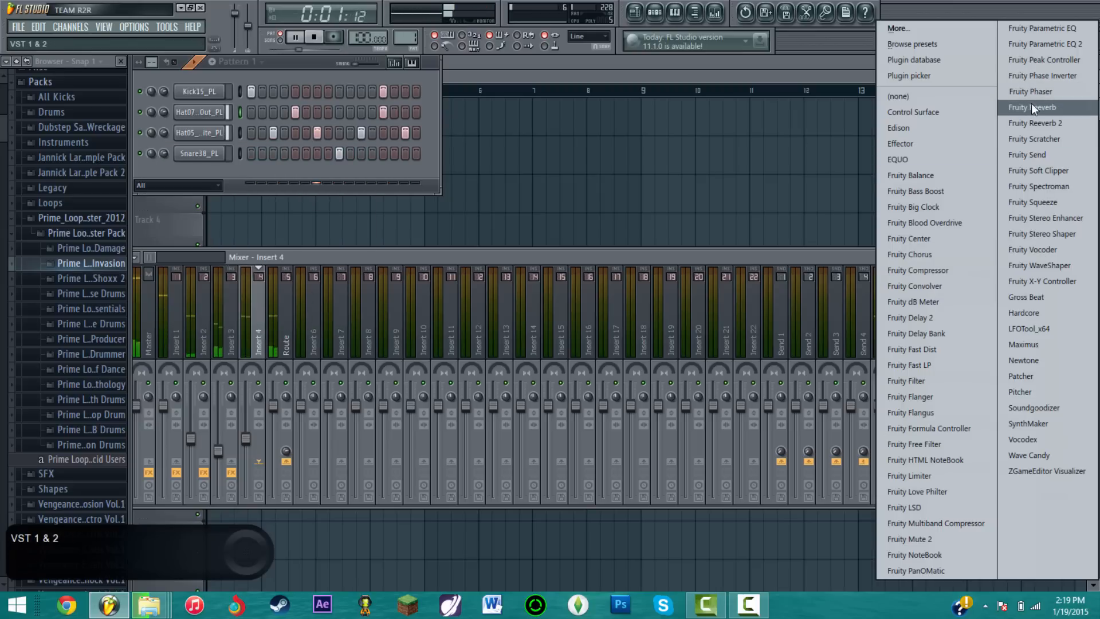
click(1031, 107)
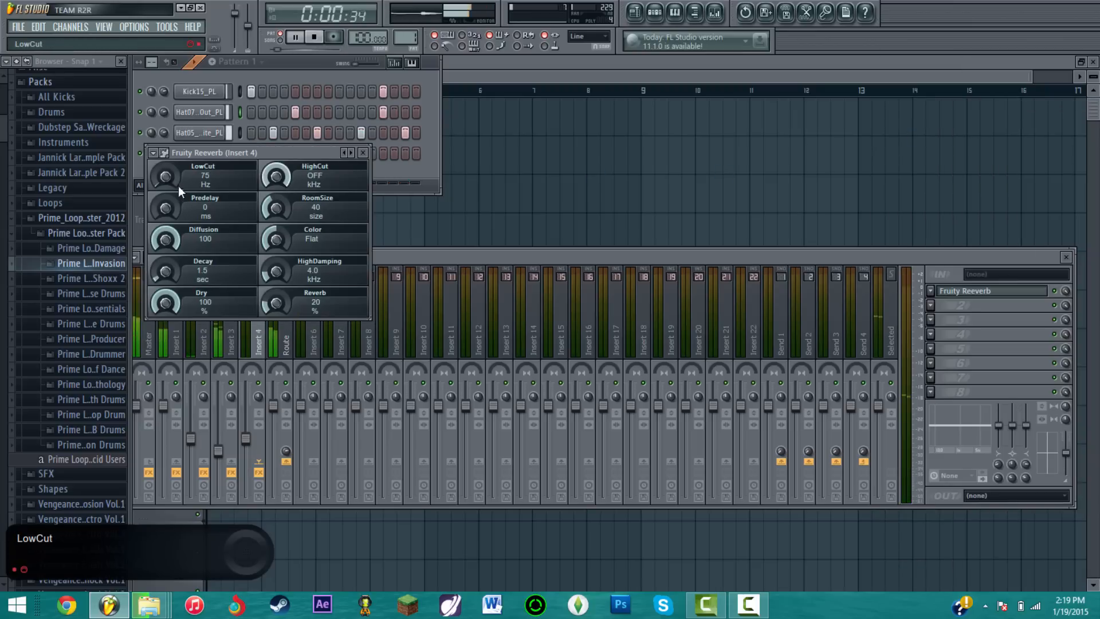
- Turn LowCut off in Insert 4's reverb, set RoomSize 100, Color Warmer, Decay 8.0 sec and Predelay 110 ms, and close the plugin
drag(277, 212, 277, 143)
drag(277, 242, 277, 178)
drag(166, 272, 166, 222)
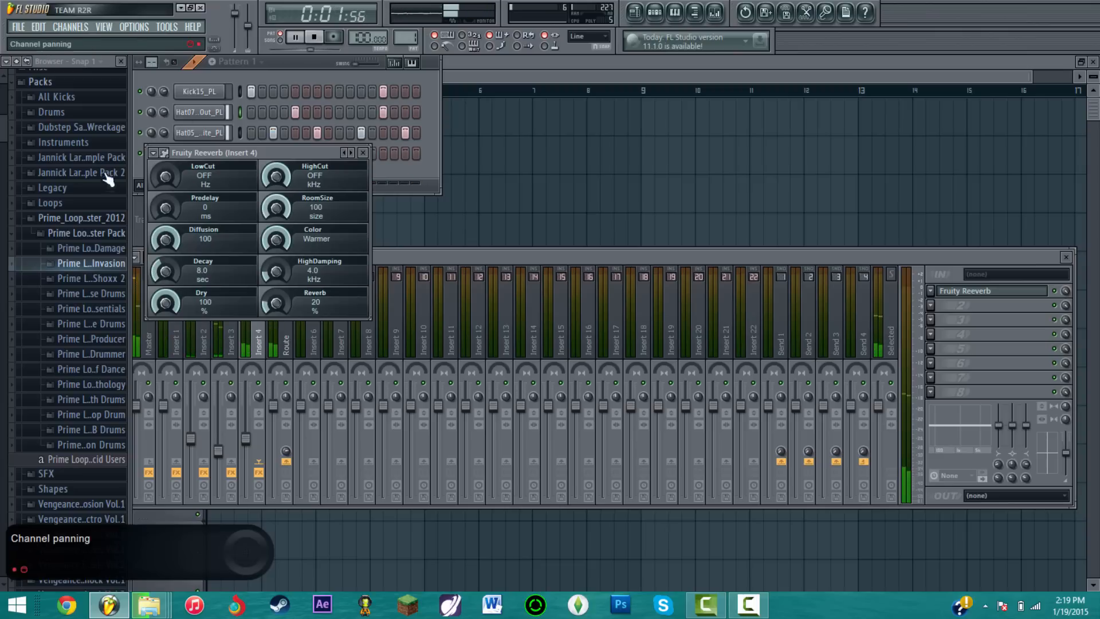
mouse_move(167, 204)
mouse_down()
mouse_move(167, 172)
mouse_move(166, 204)
mouse_move(165, 190)
mouse_up()
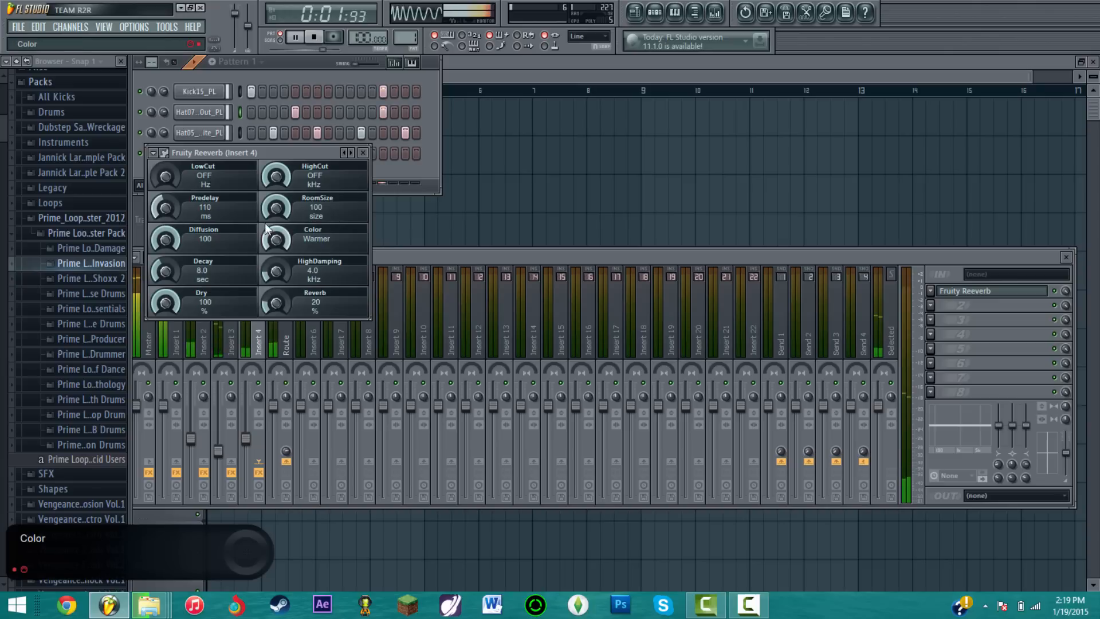
click(370, 154)
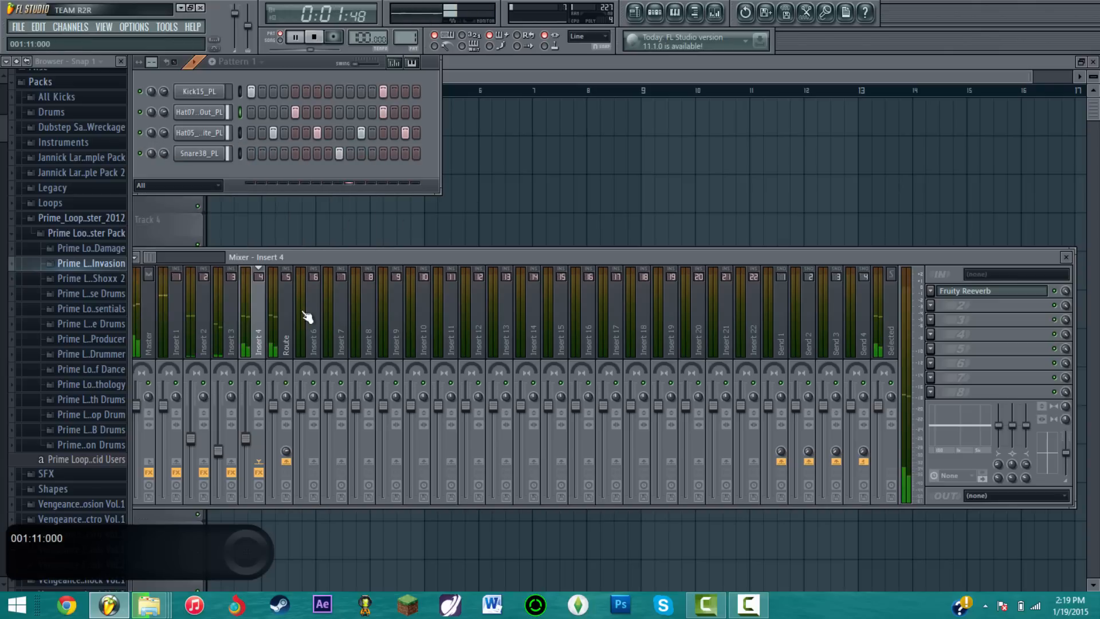
- Select Insert 4 and load Fruity Parametric EQ 2 in its second effect slot
click(285, 343)
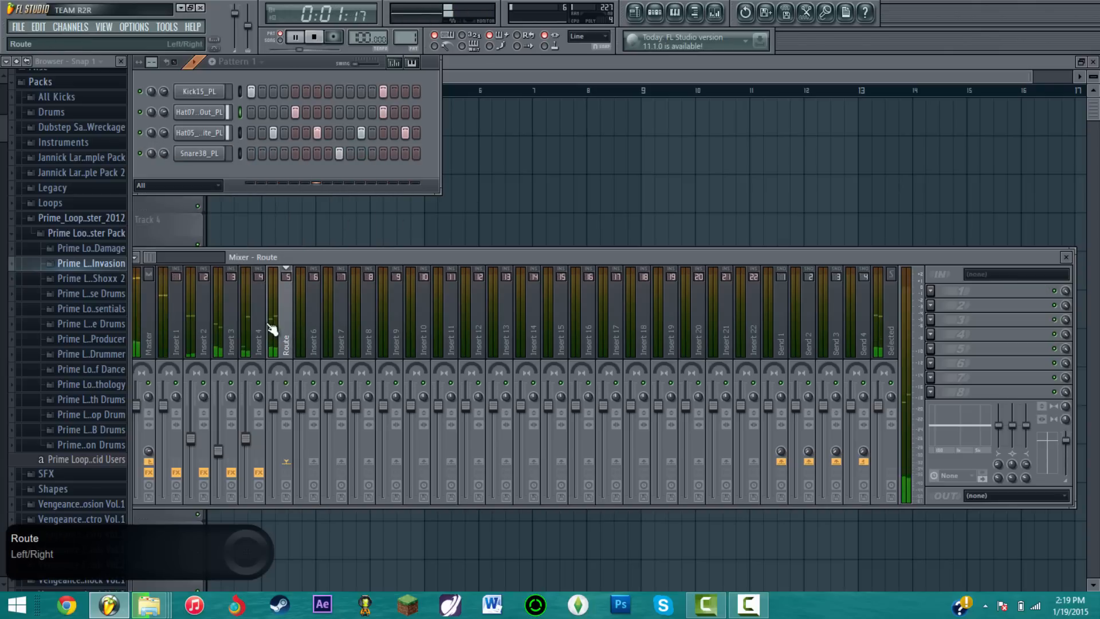
click(261, 331)
click(272, 340)
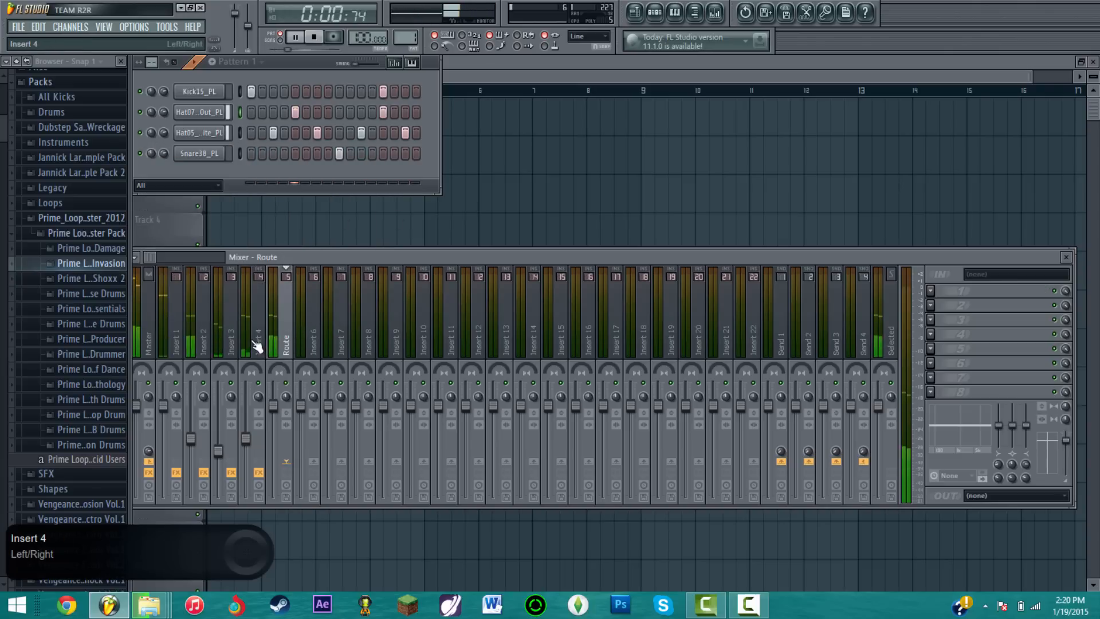
click(258, 344)
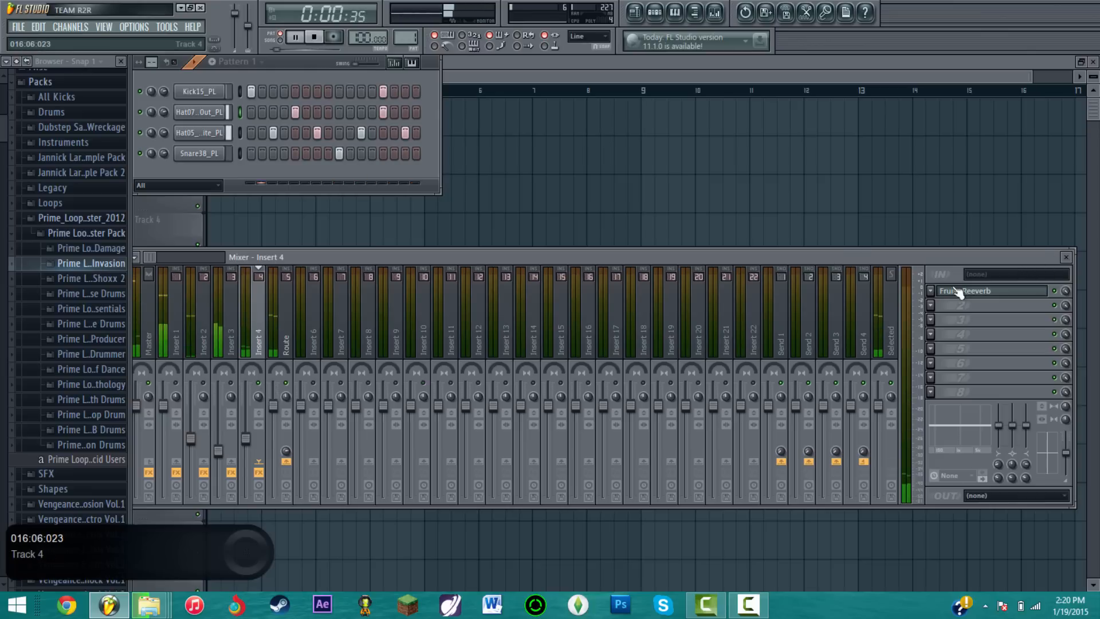
click(930, 320)
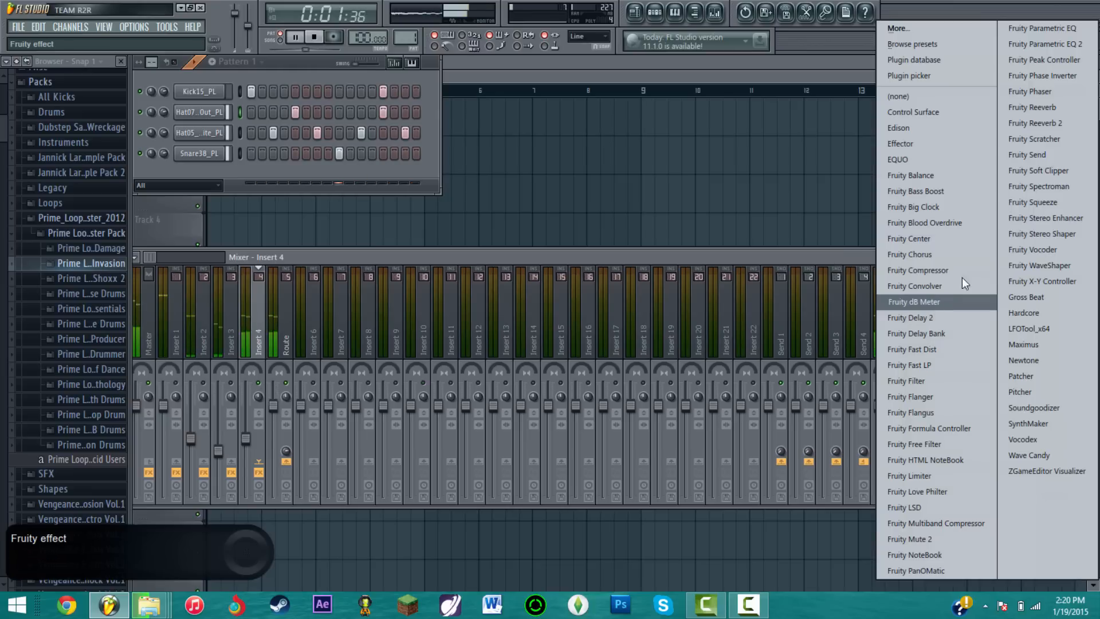
click(1074, 43)
drag(426, 298, 442, 352)
right_click(446, 344)
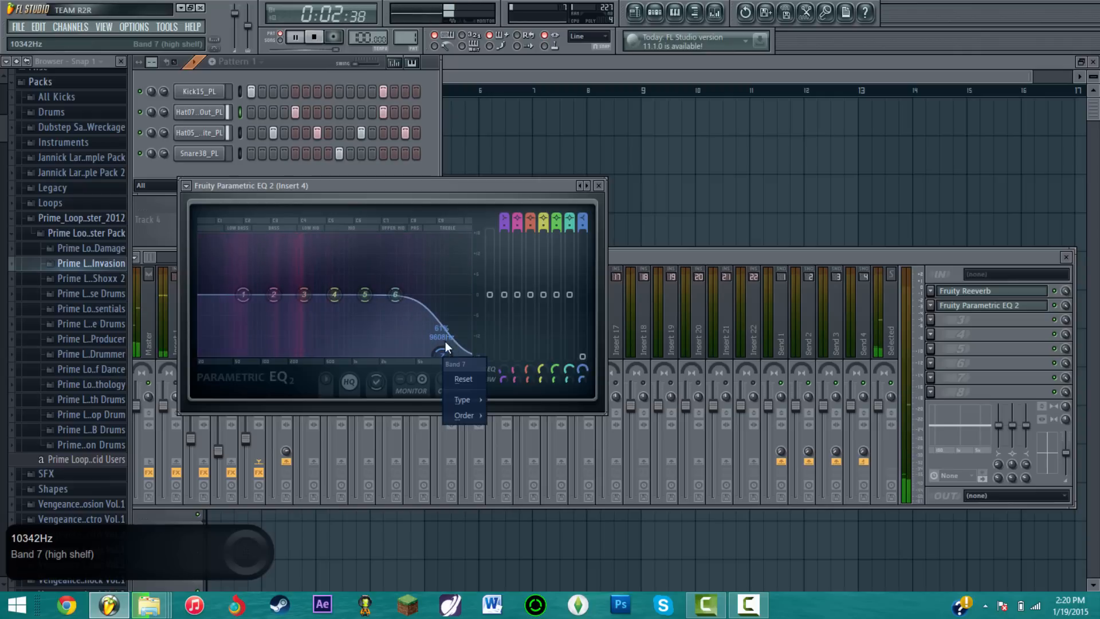
click(463, 378)
- Change band 1 of Insert 4's EQ to a high pass filter at about 122 Hz
right_click(247, 297)
mouse_move(263, 339)
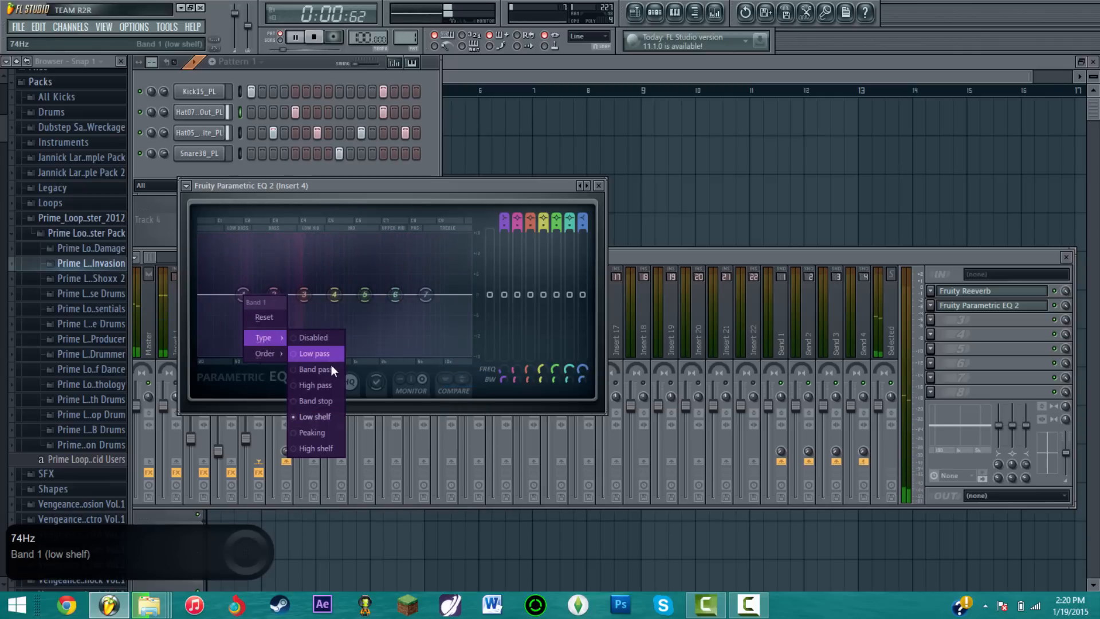
click(316, 386)
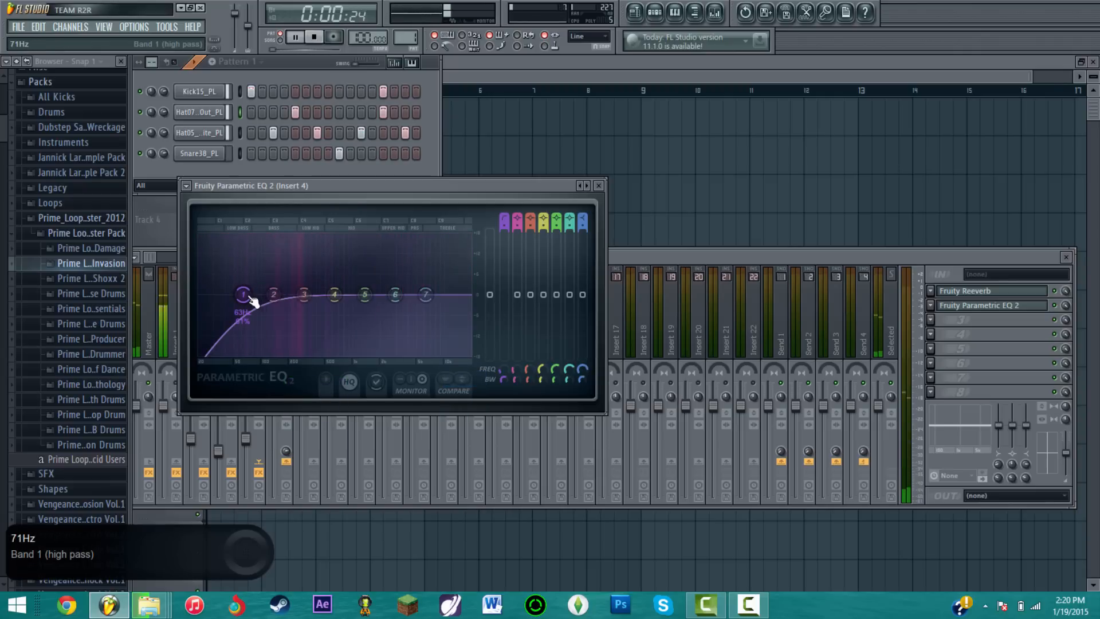
drag(252, 301, 243, 379)
drag(256, 323, 276, 301)
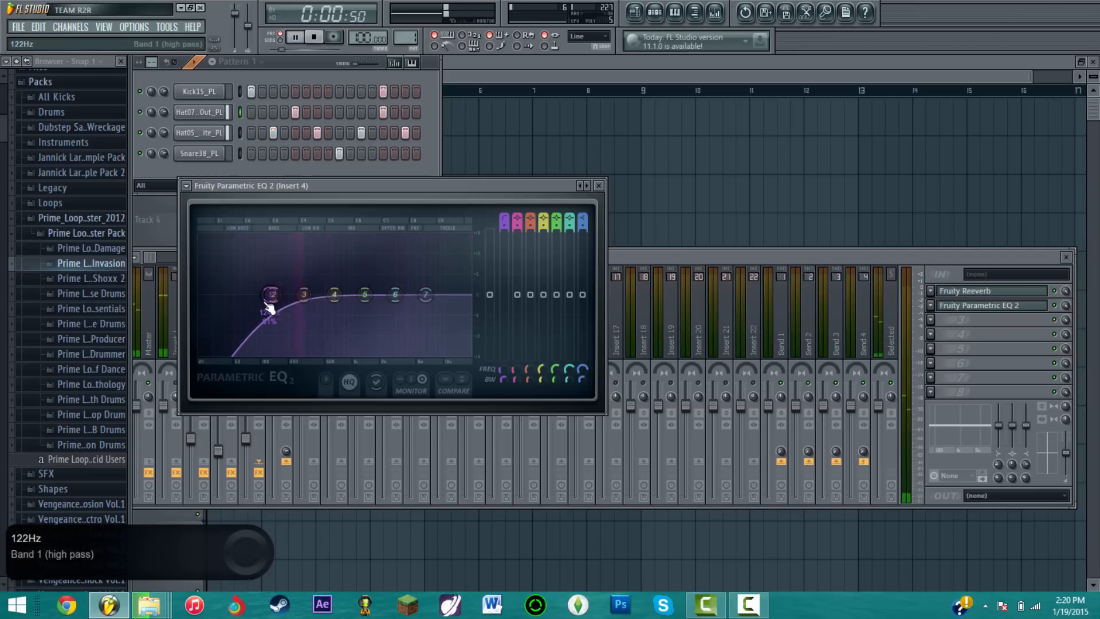
- Lower the high shelf on band 7 to about -5 dB at 5754 Hz, close the EQ and select the Route track
drag(425, 294, 422, 311)
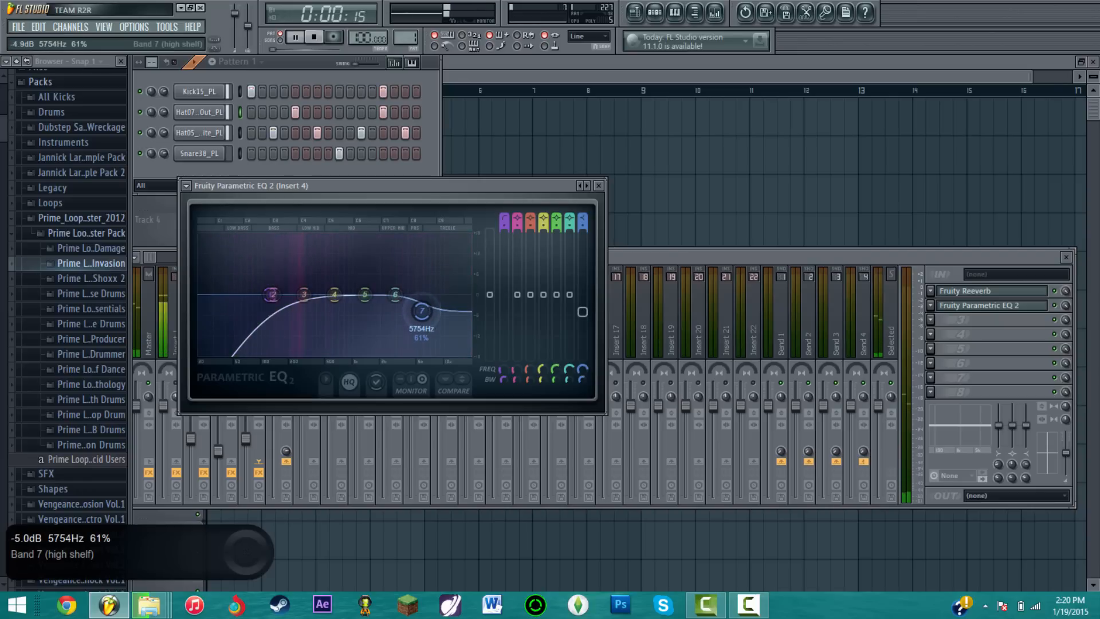
click(599, 187)
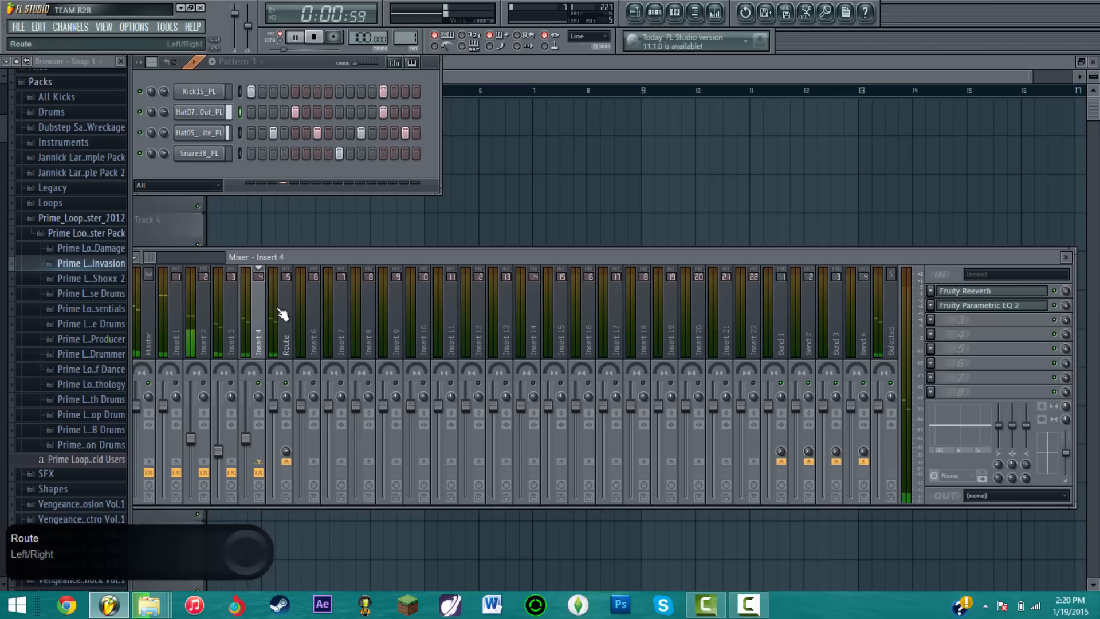
click(286, 345)
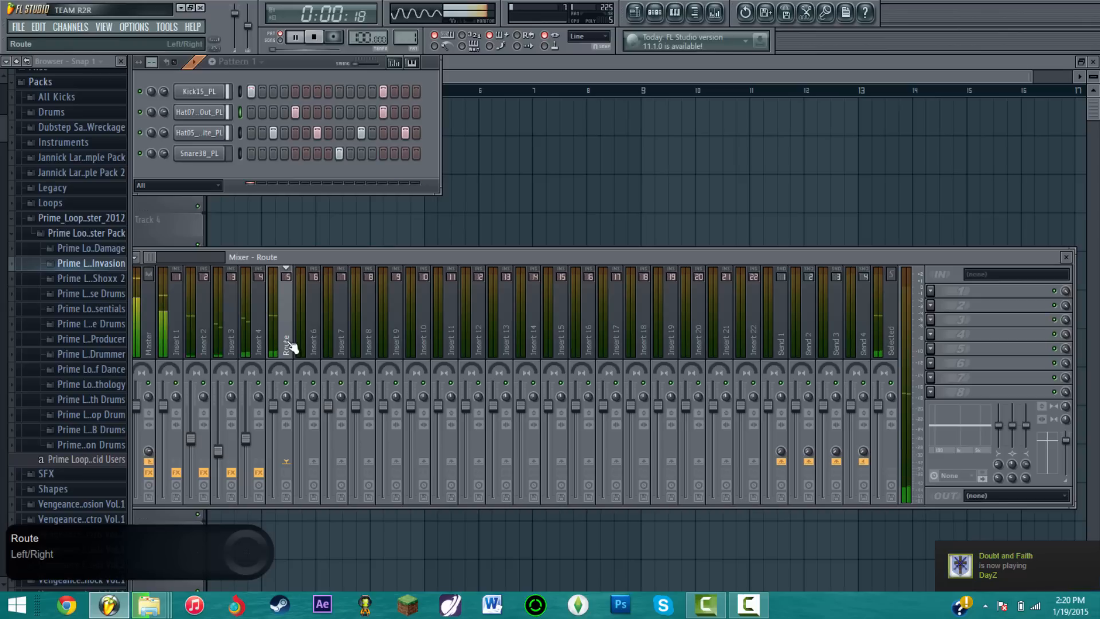
click(930, 285)
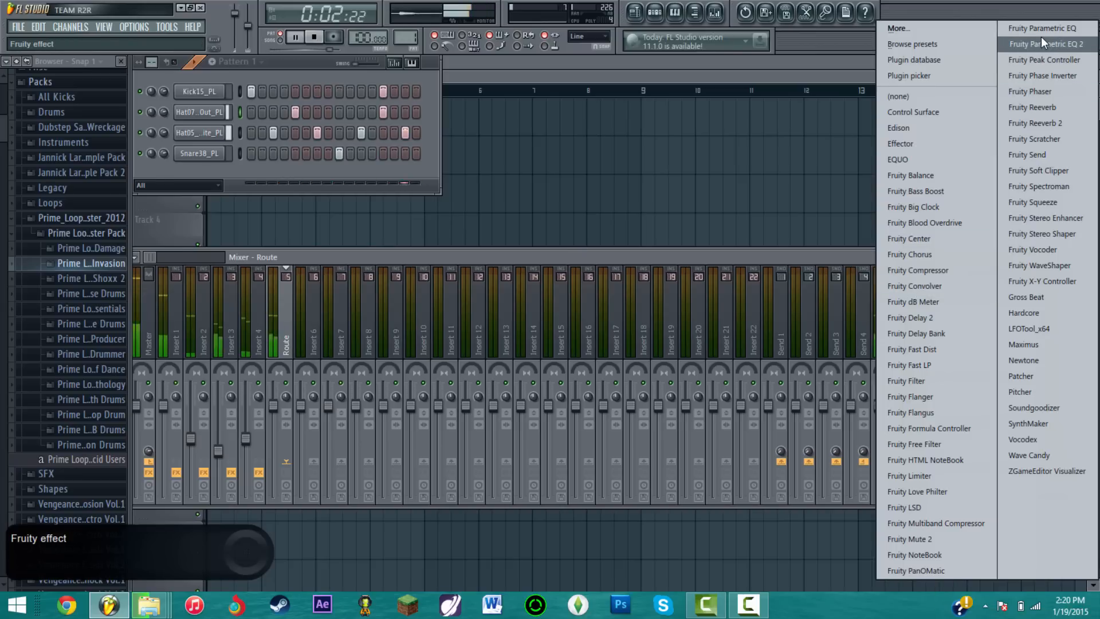
click(1041, 40)
drag(332, 261, 282, 318)
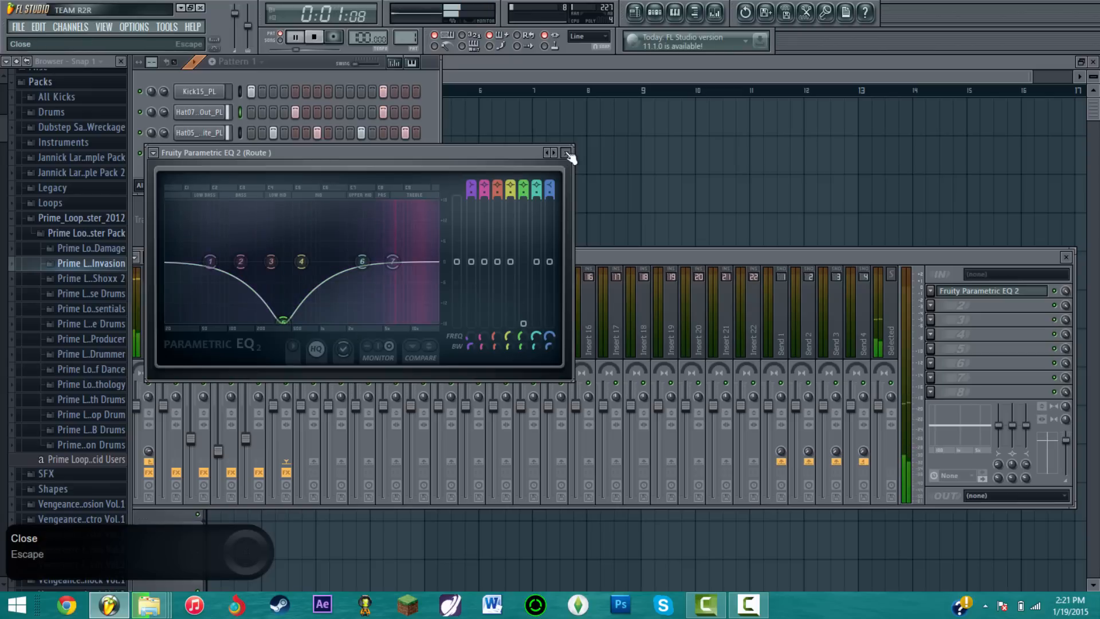
click(568, 153)
click(930, 291)
mouse_move(954, 270)
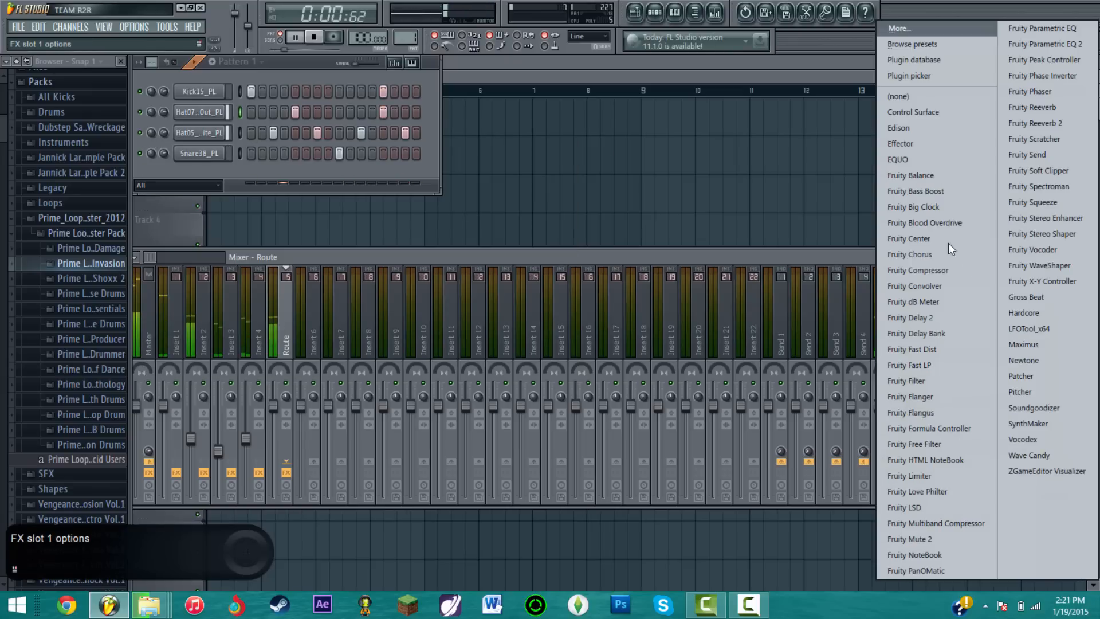
click(927, 98)
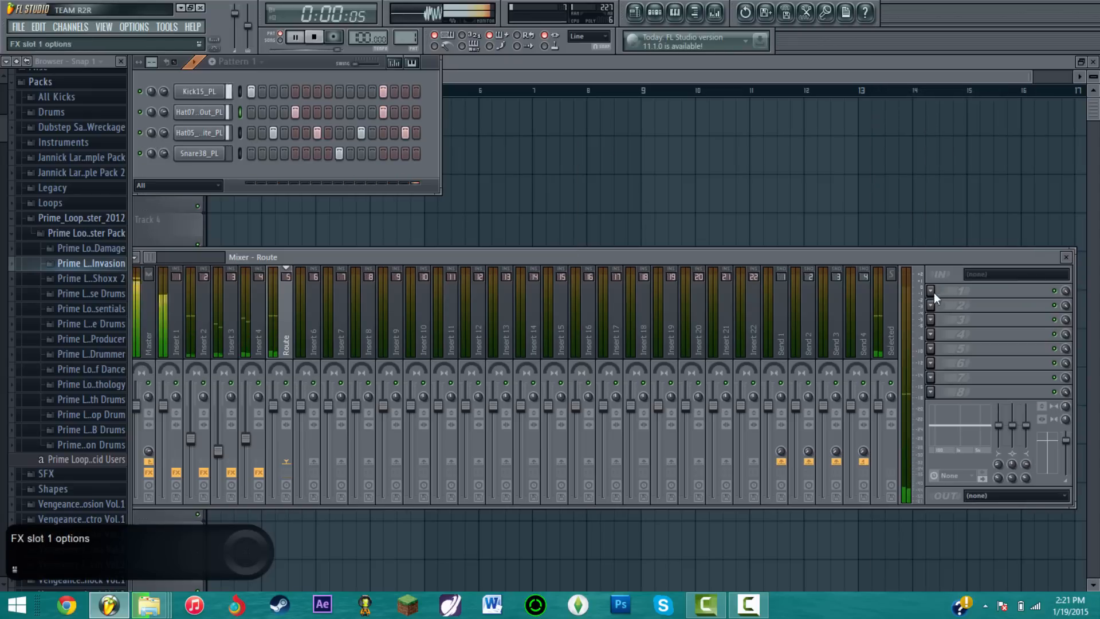
- Load Fruity Limiter in Route's first effect slot, switch it to COMP mode and set the sidechain input to 1
click(934, 292)
click(944, 476)
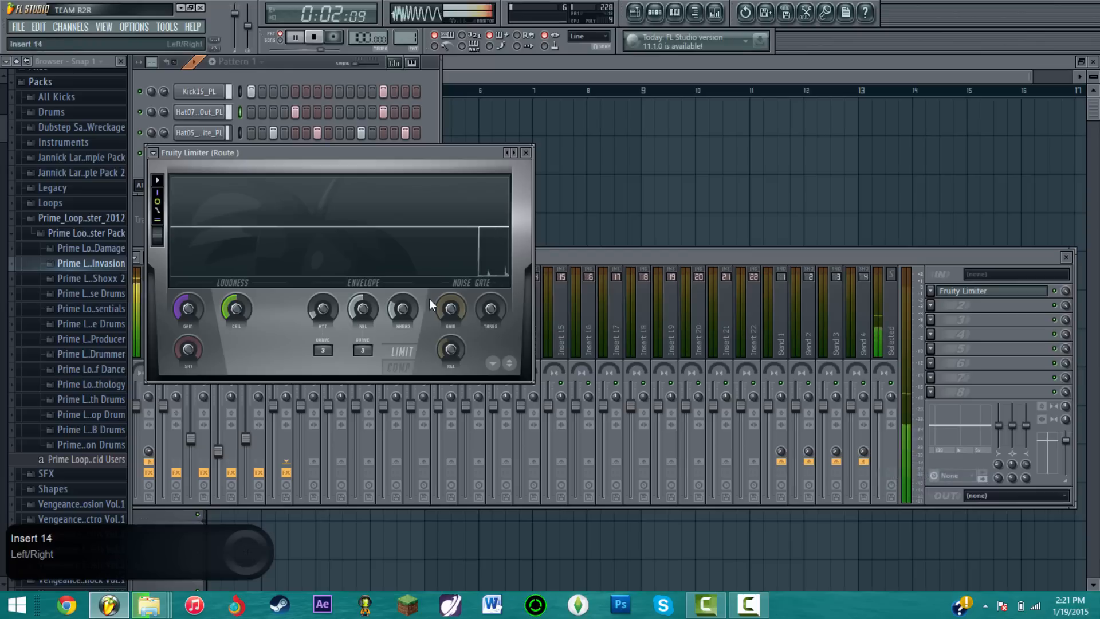
click(406, 373)
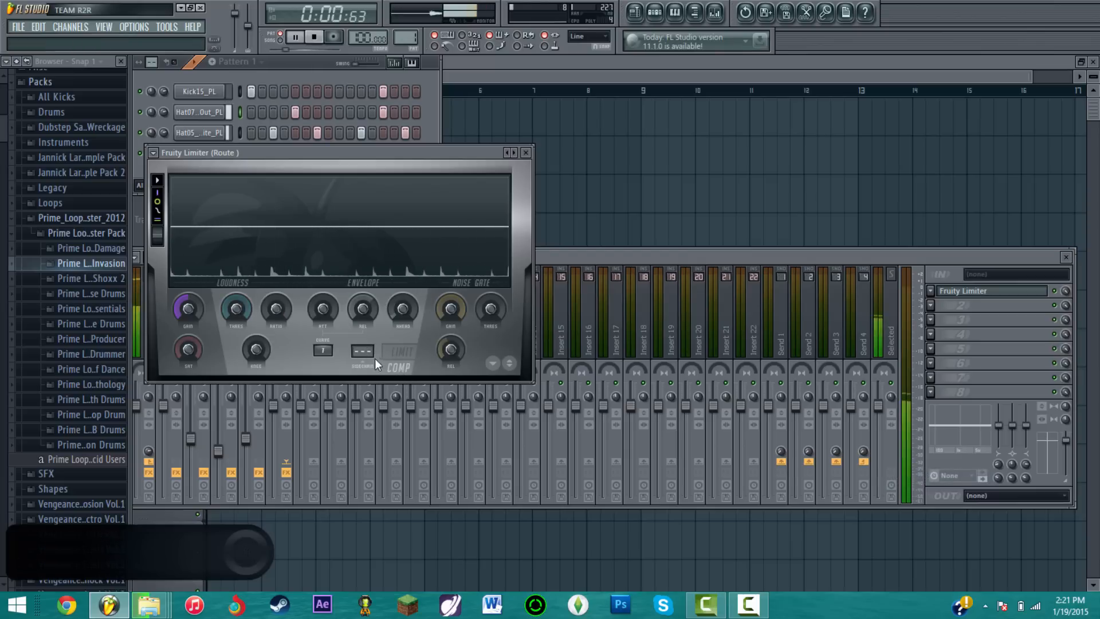
drag(362, 355, 363, 352)
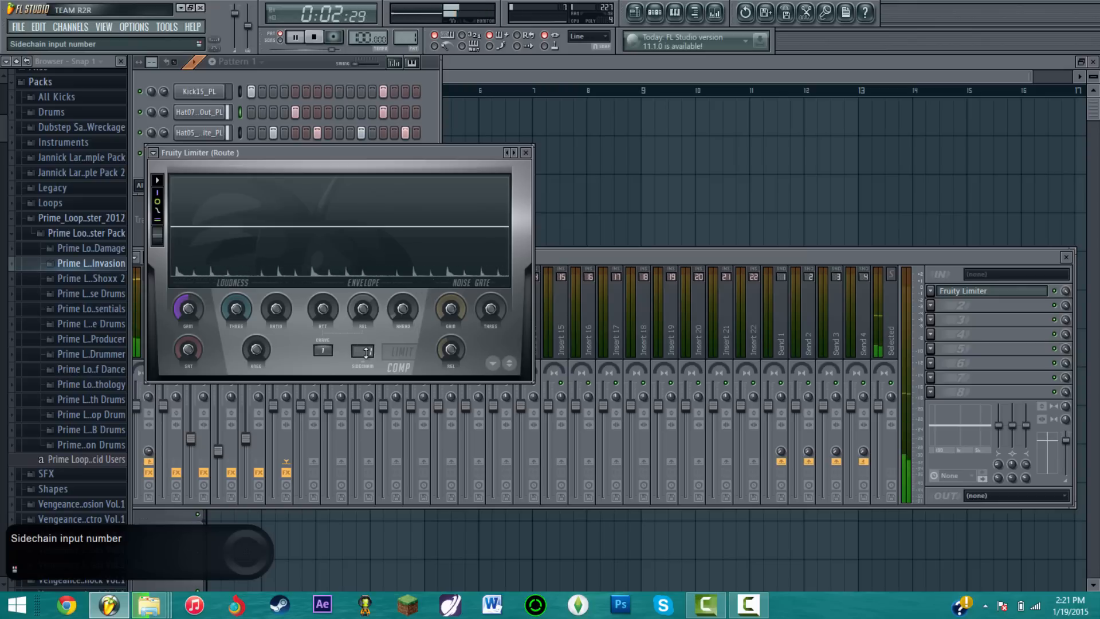
- Lower the compressor threshold on Route, raise its ratio and release to duck the drums under the kick, and close the limiter
drag(236, 304, 236, 364)
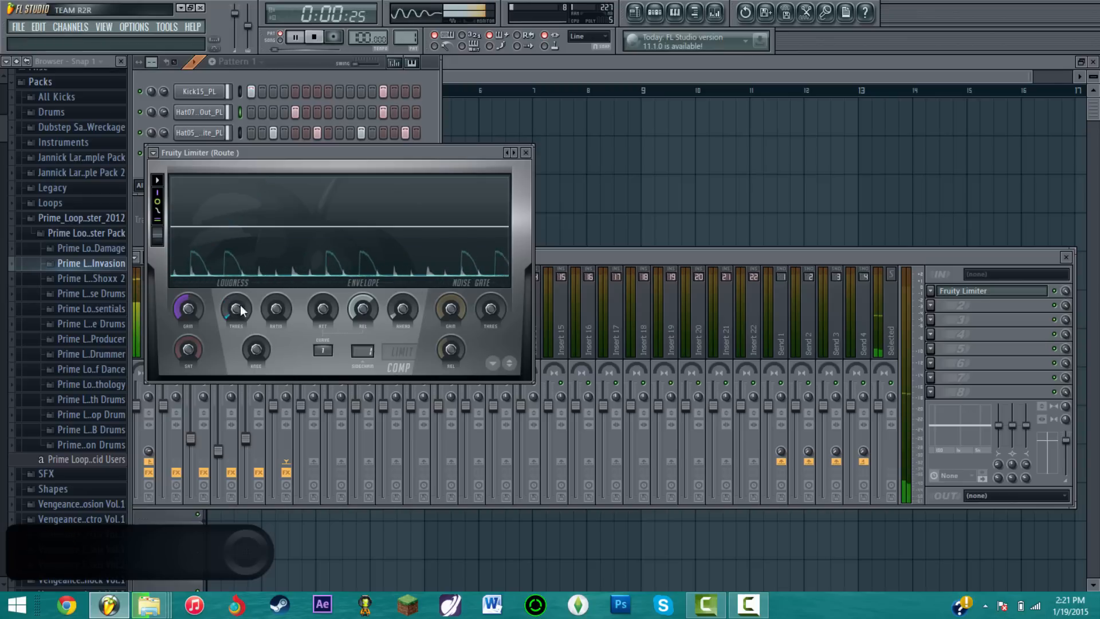
mouse_move(276, 308)
mouse_down()
mouse_move(277, 260)
mouse_move(276, 308)
mouse_up()
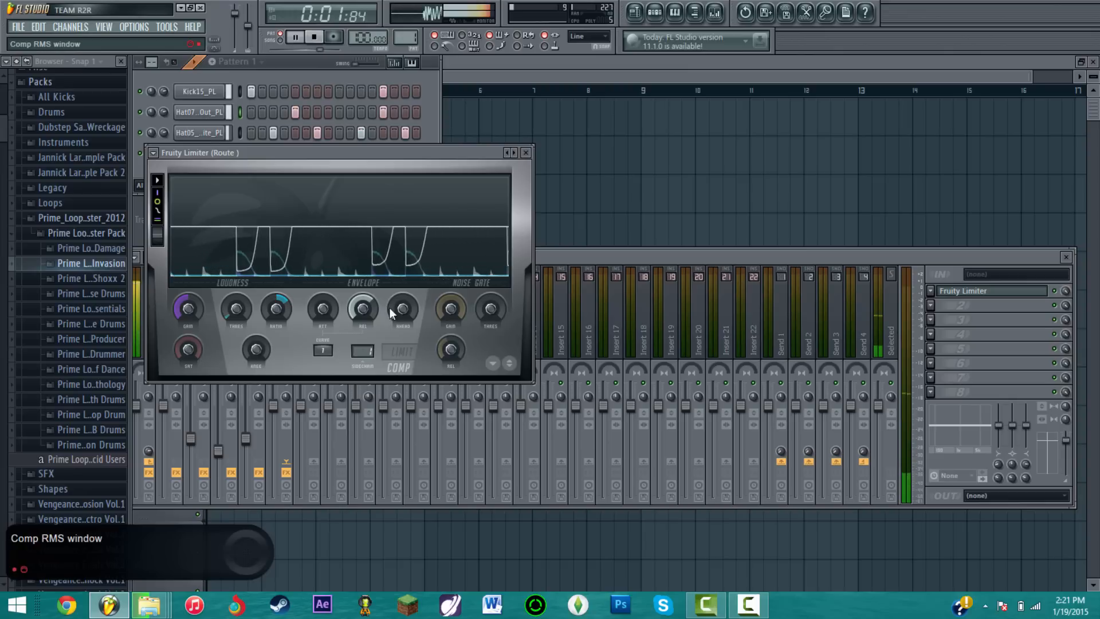
drag(278, 310, 240, 320)
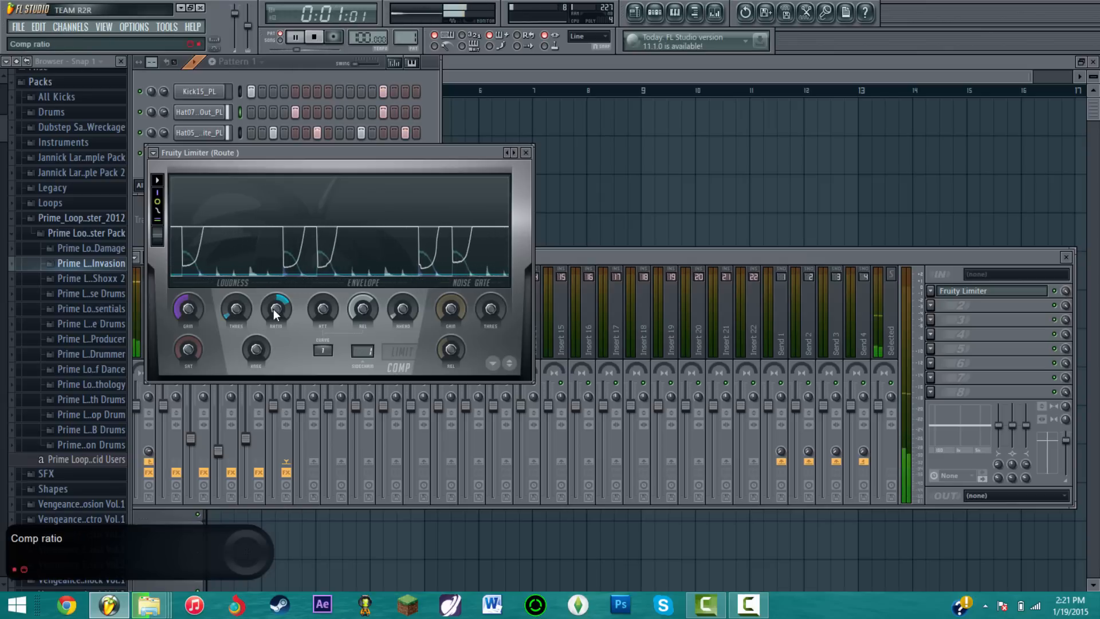
click(526, 153)
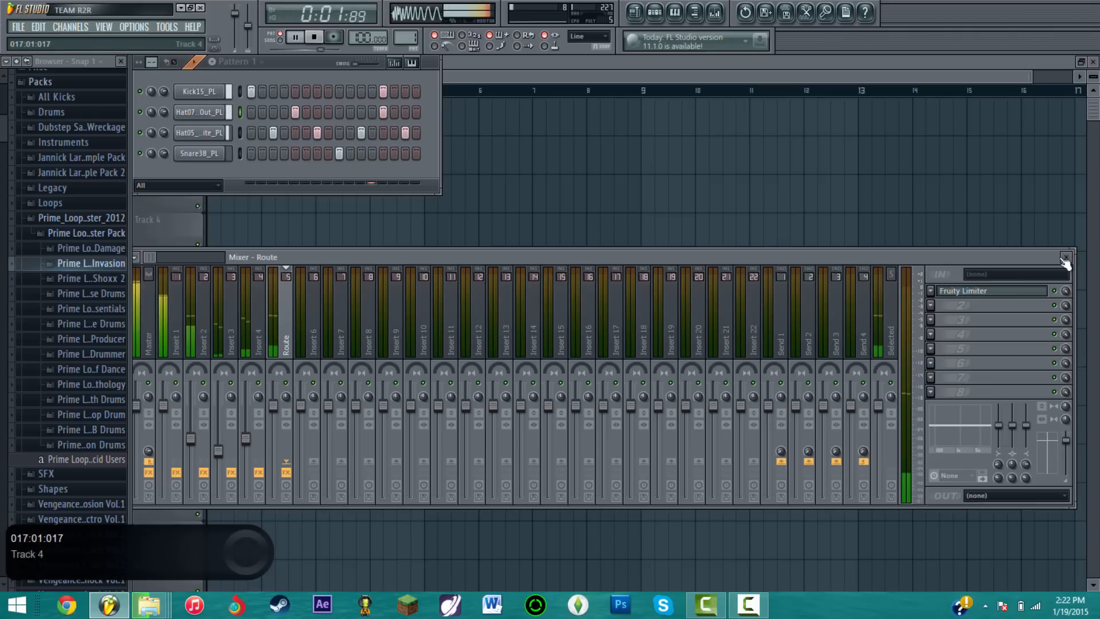
- Close the mixer and paint Pattern 1 clips on Track 1 of the playlist across bars 1 to 8
click(1066, 256)
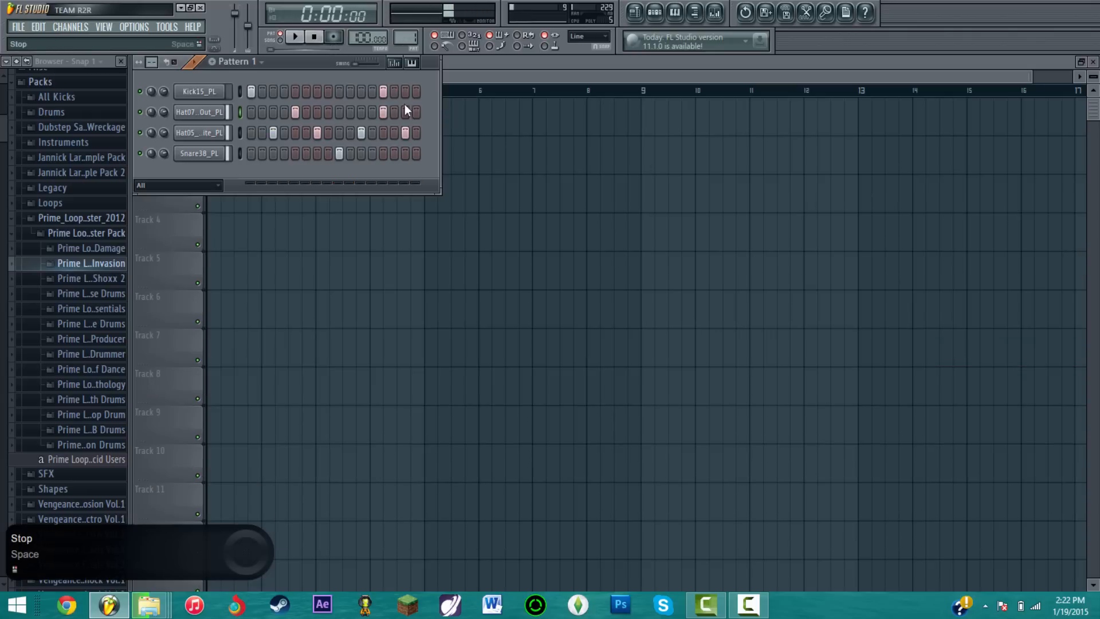
click(494, 135)
click(520, 153)
mouse_move(221, 108)
mouse_down()
mouse_move(665, 145)
mouse_move(661, 120)
mouse_up()
right_click(661, 121)
click(659, 164)
right_click(658, 163)
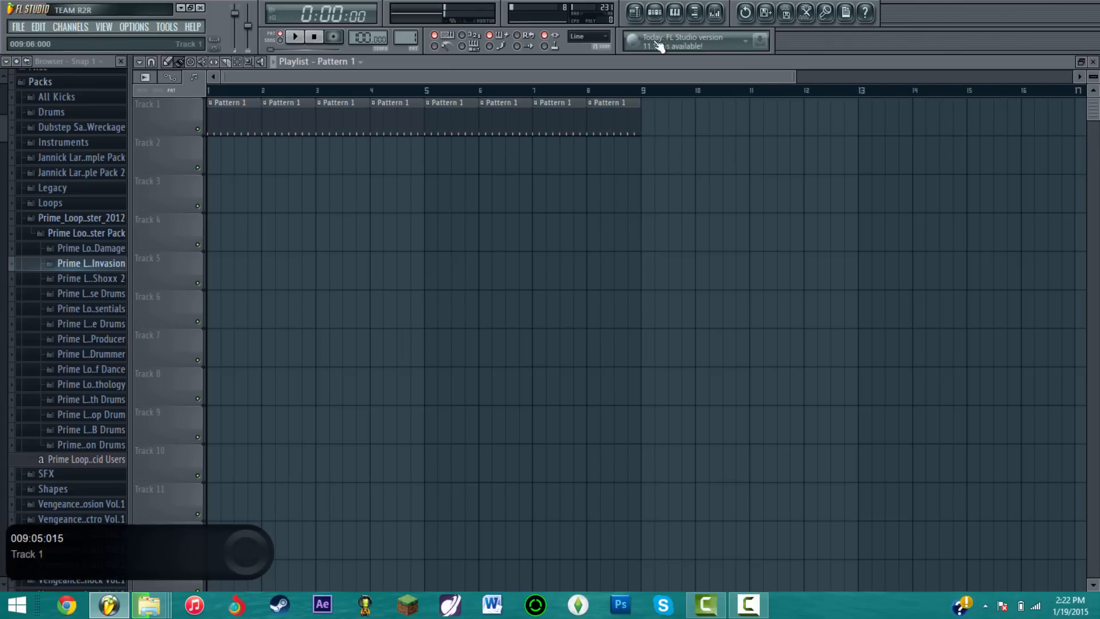
- Show the step sequencer and add a Harmor channel to Pattern 1, moving its window clear of the channel names
click(657, 16)
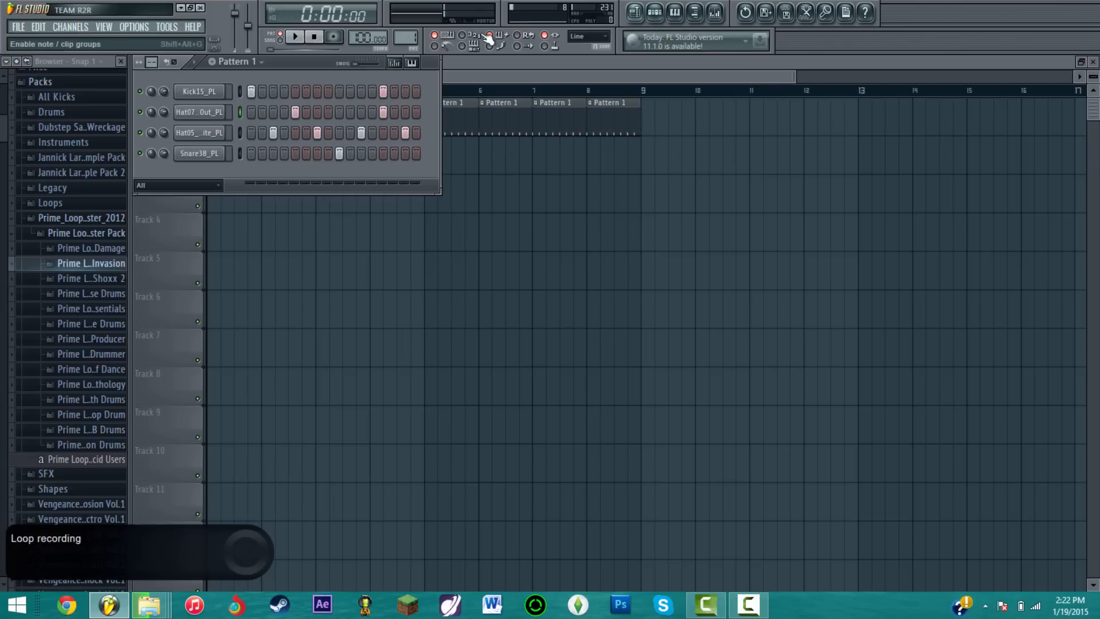
click(78, 32)
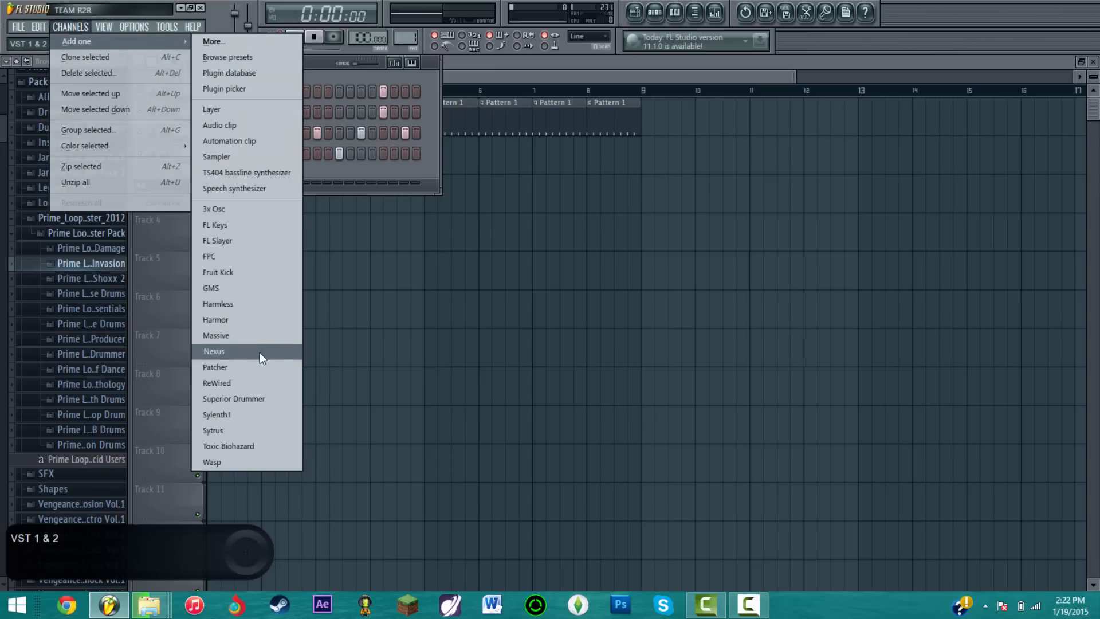
click(233, 319)
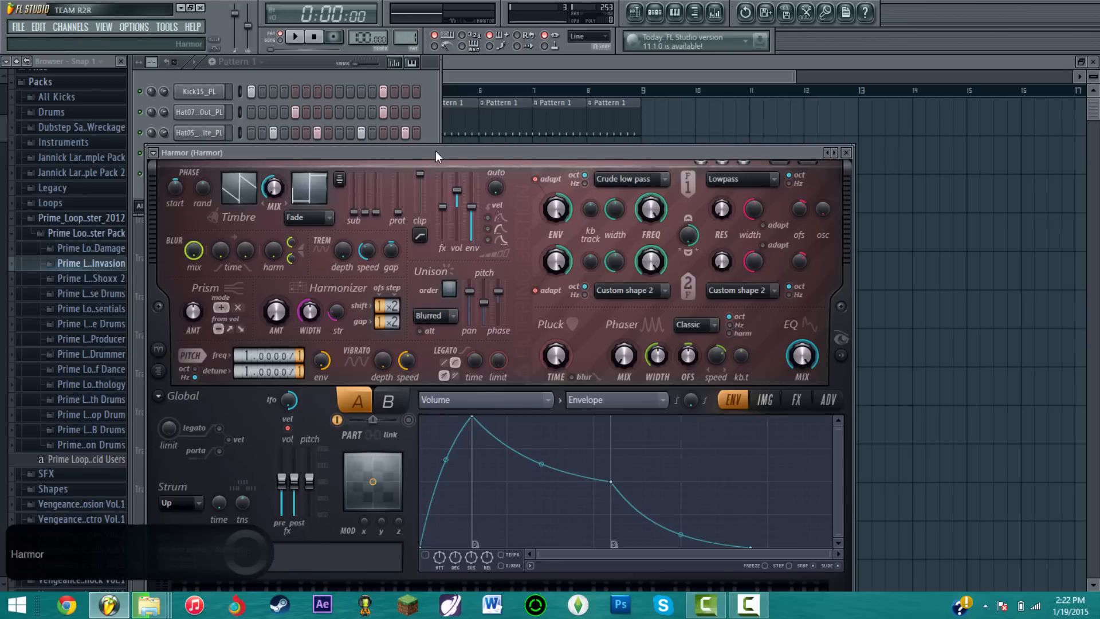
drag(436, 150, 562, 92)
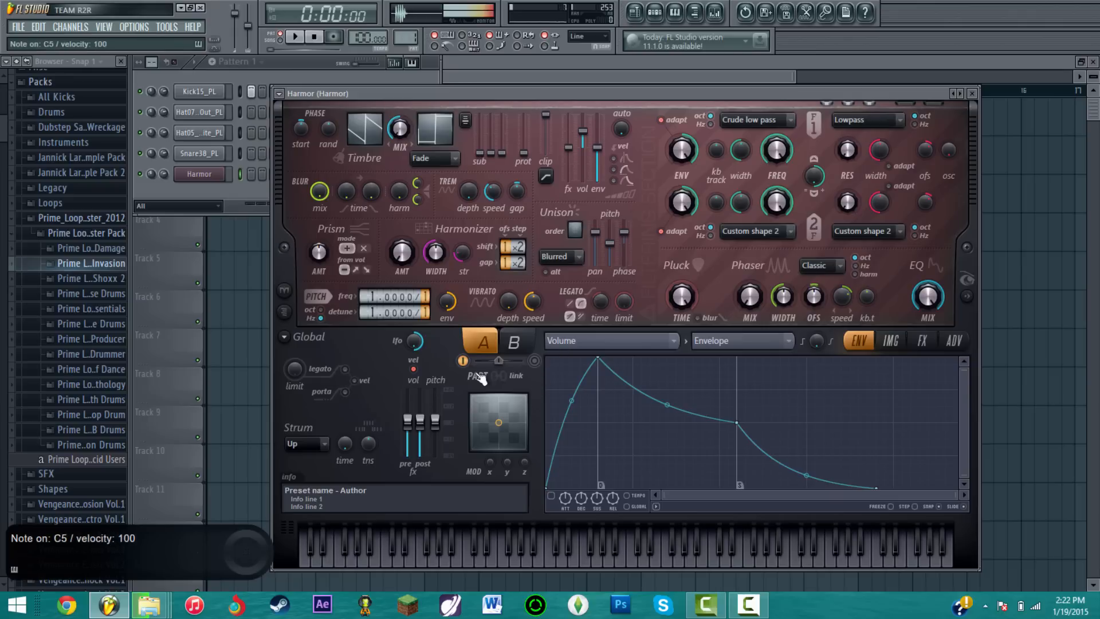
right_click(204, 174)
click(258, 172)
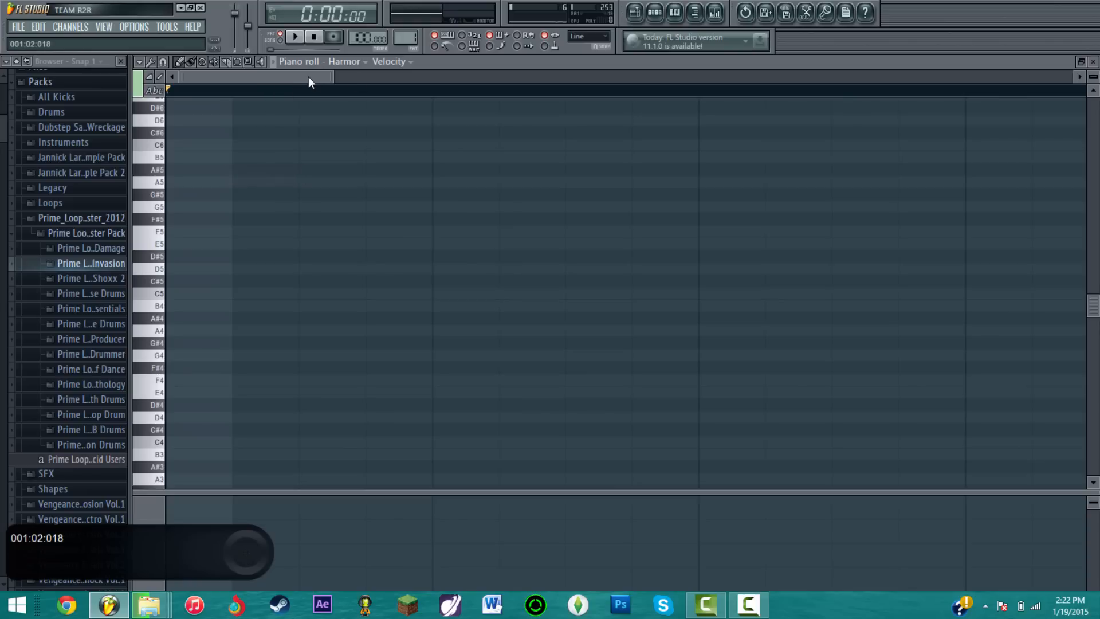
drag(334, 79, 1060, 80)
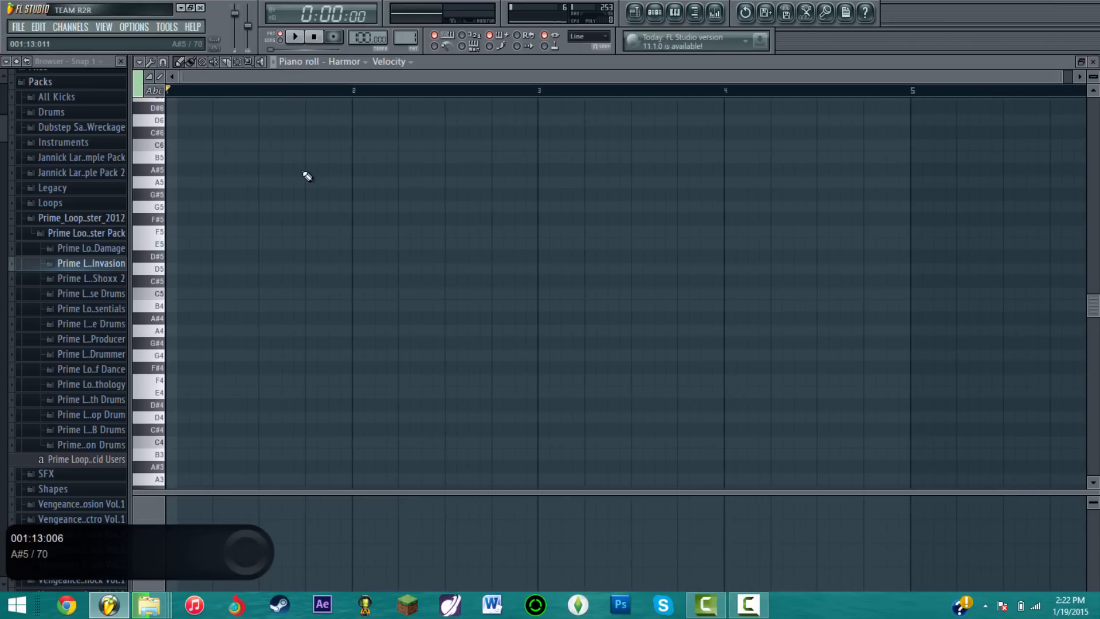
scroll(148, 207, up, 1)
click(1094, 61)
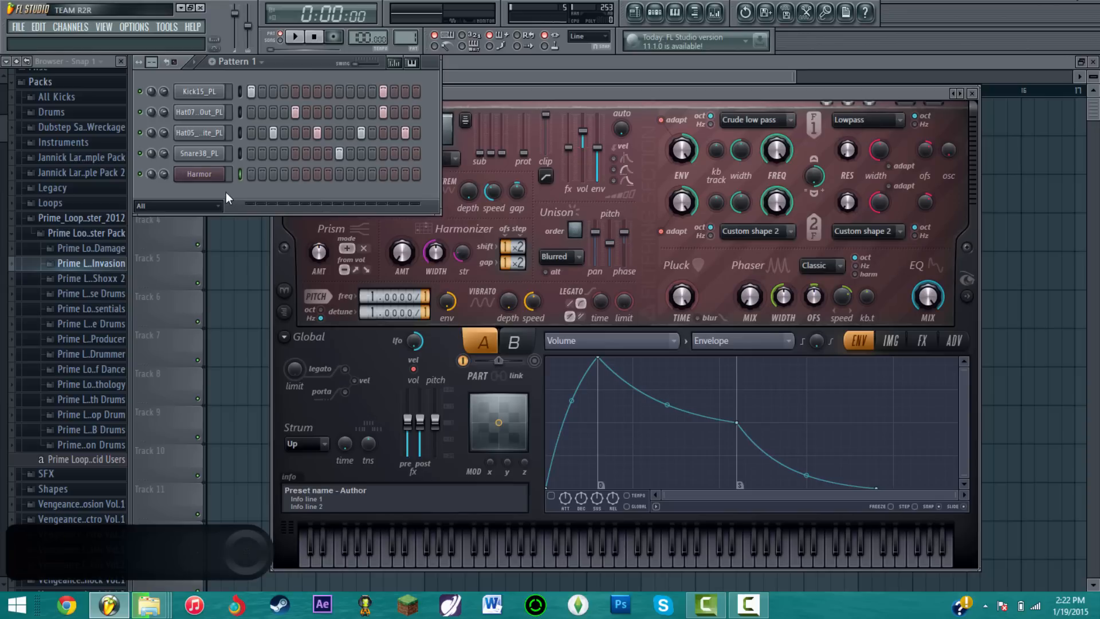
- Replace the Harmor channel with Nexus, load the PN Ballad Grand Piano preset from the Piano category, and close the plugin
right_click(213, 176)
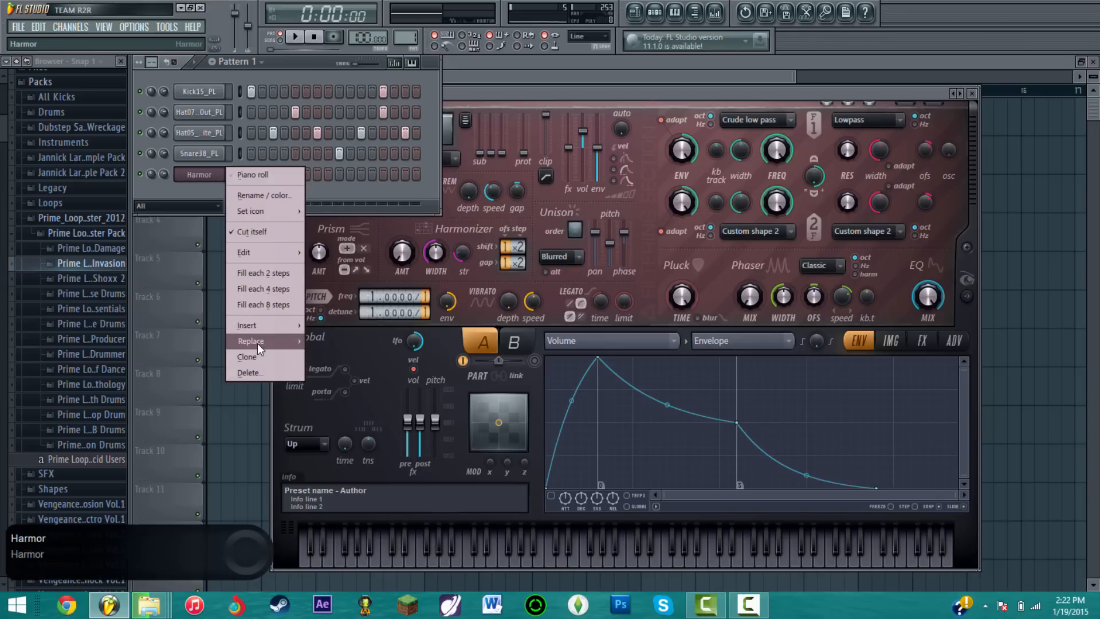
mouse_move(257, 343)
click(331, 460)
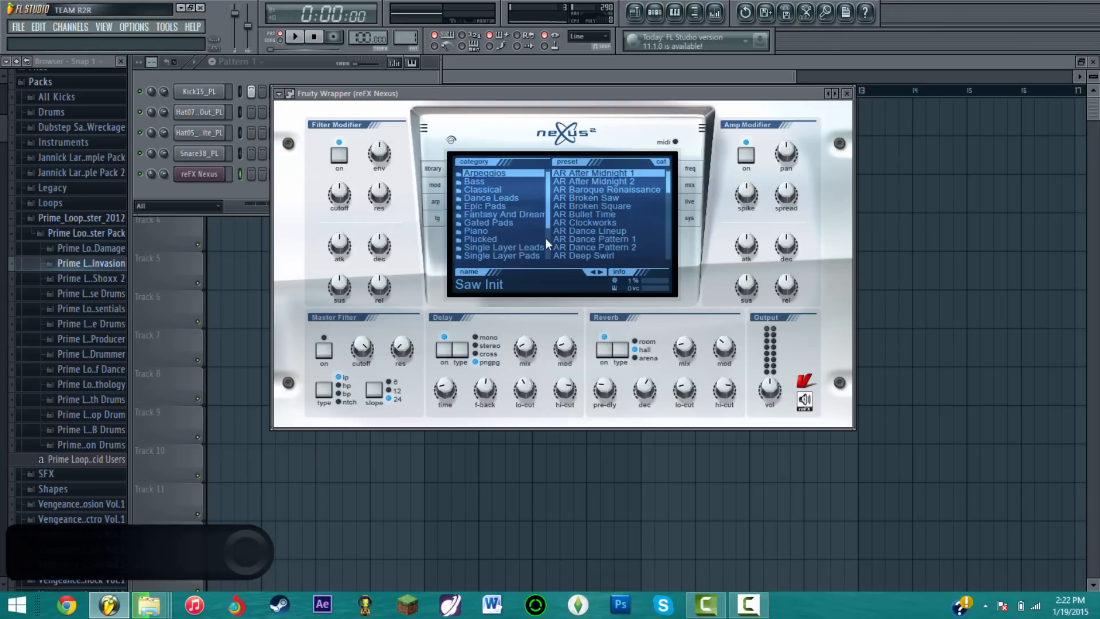
click(505, 230)
click(621, 206)
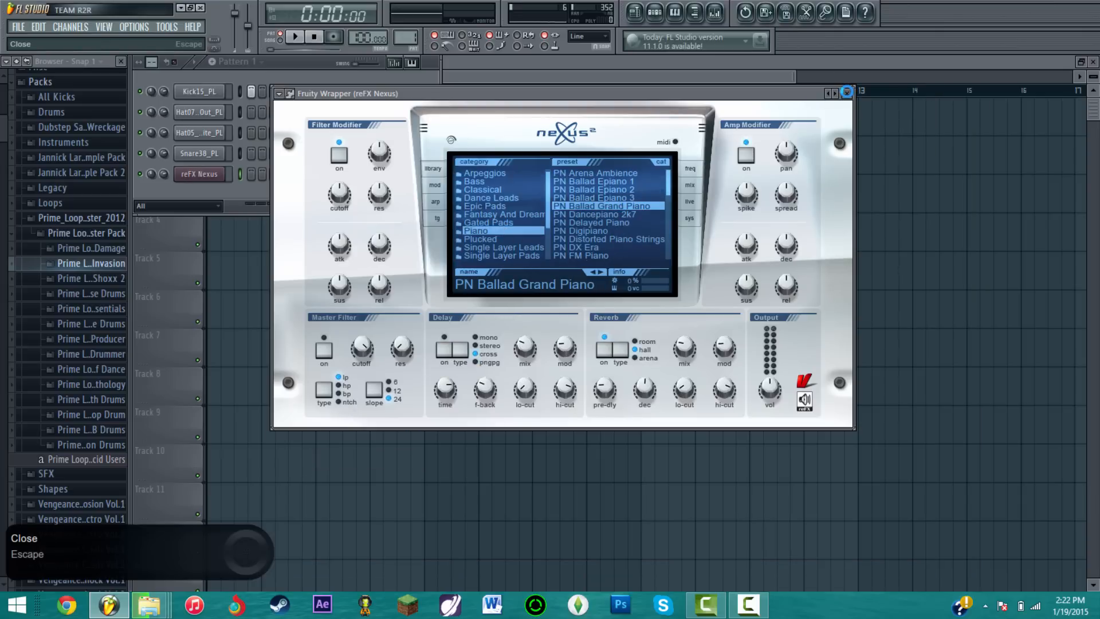
click(847, 93)
right_click(218, 173)
click(270, 172)
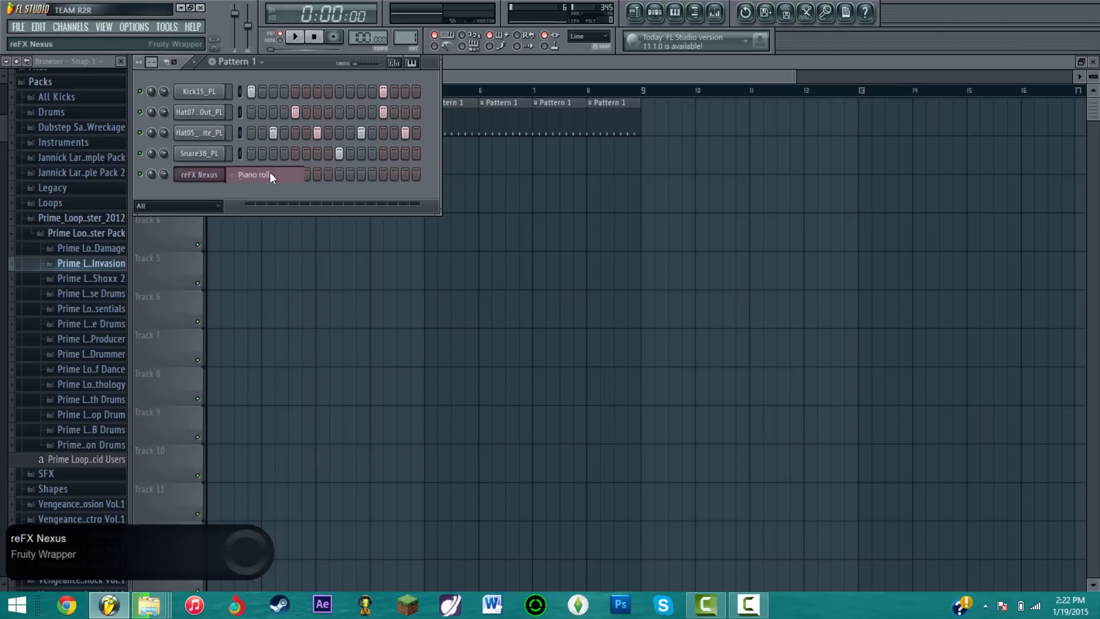
click(1094, 63)
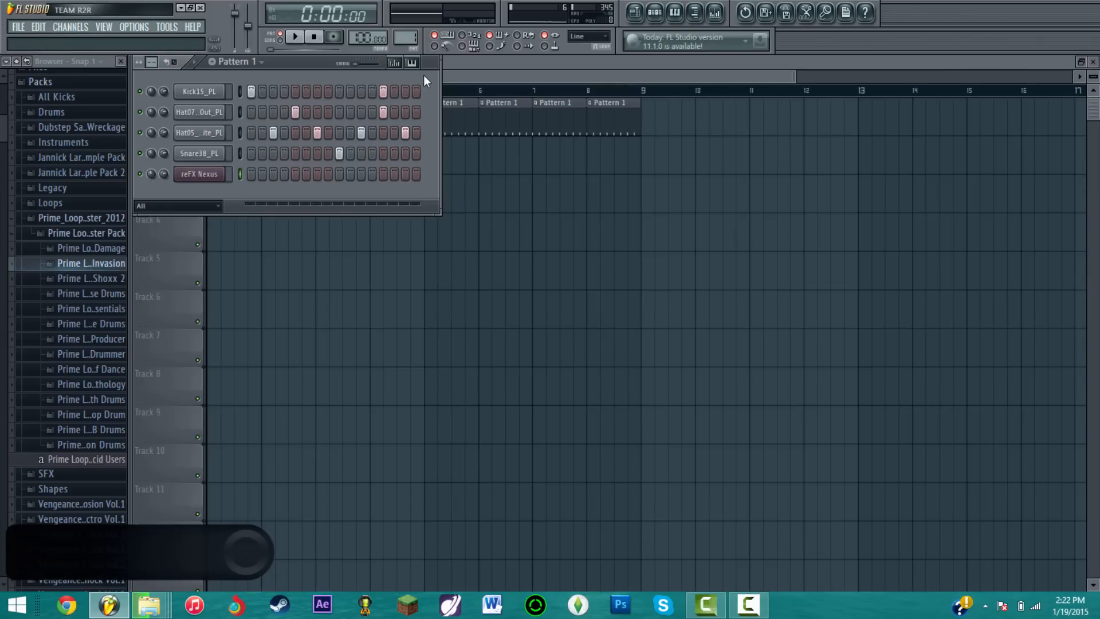
- Switch to the empty Pattern 2 and open the reFX Nexus channel's piano roll
scroll(415, 34, up, 1)
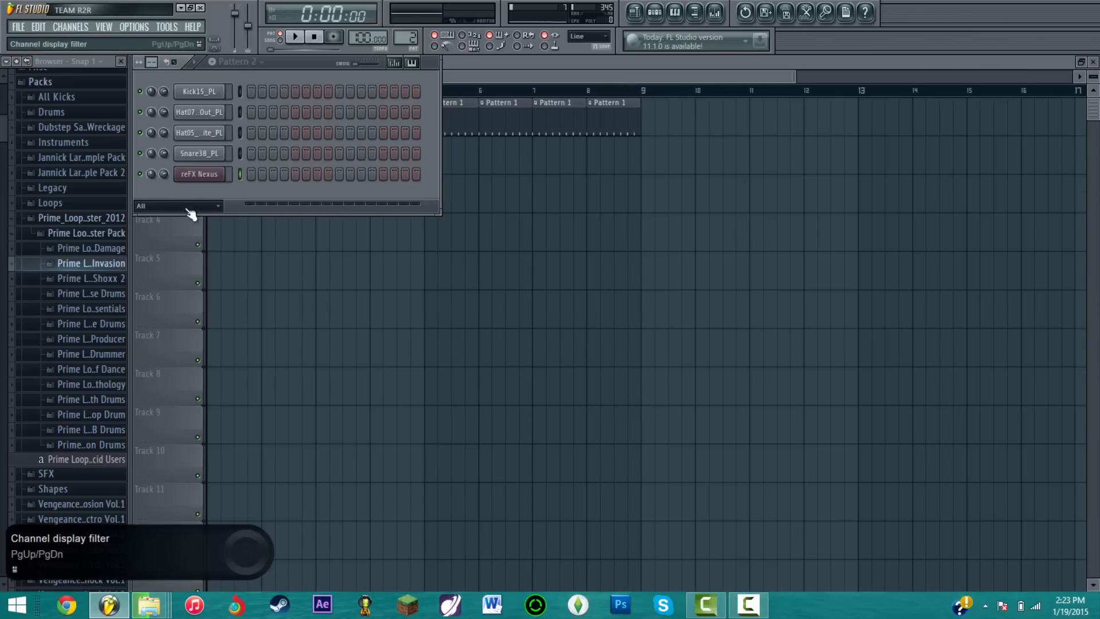
right_click(205, 174)
click(253, 179)
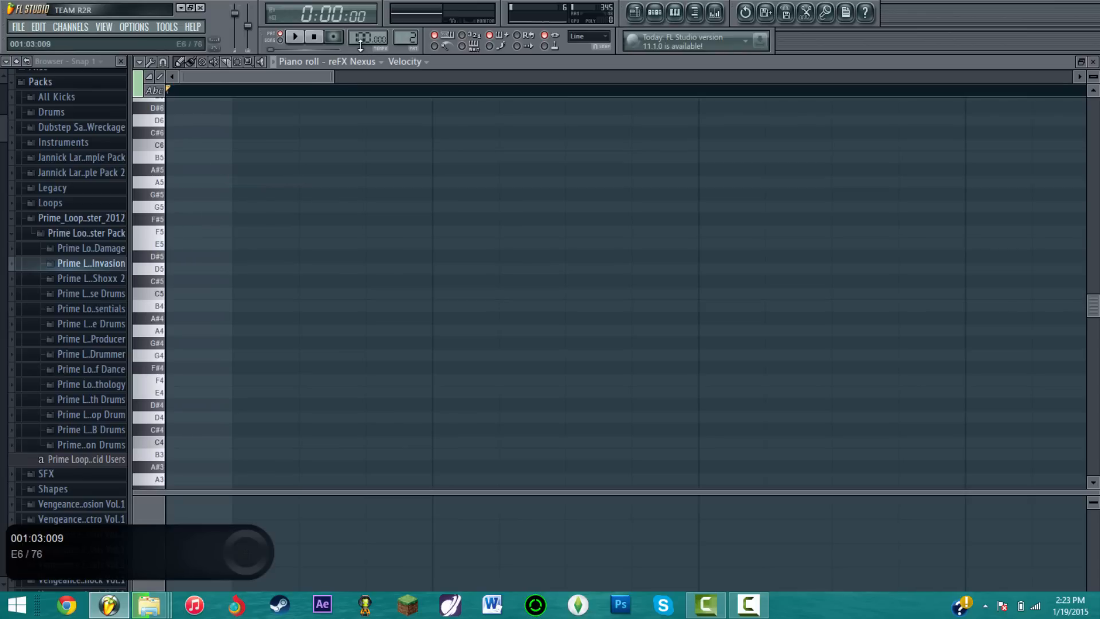
- Draw B5, D6 and A5 on beats 1, 3 and 4 of bar 1, and B5 on beat 1 of bar 2
drag(333, 77, 839, 86)
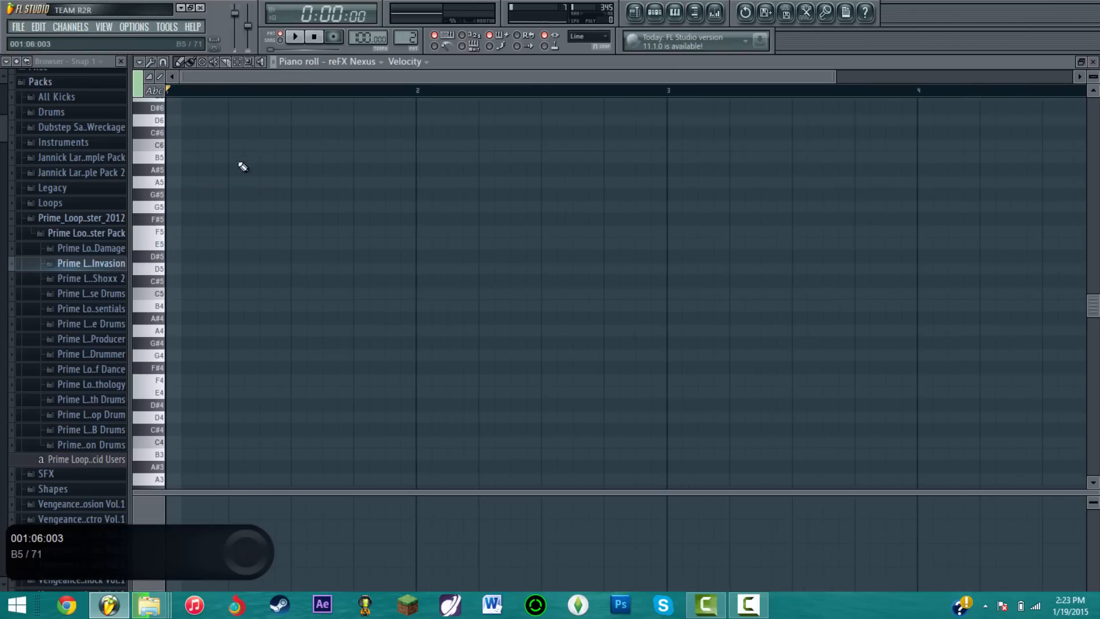
click(163, 160)
click(172, 161)
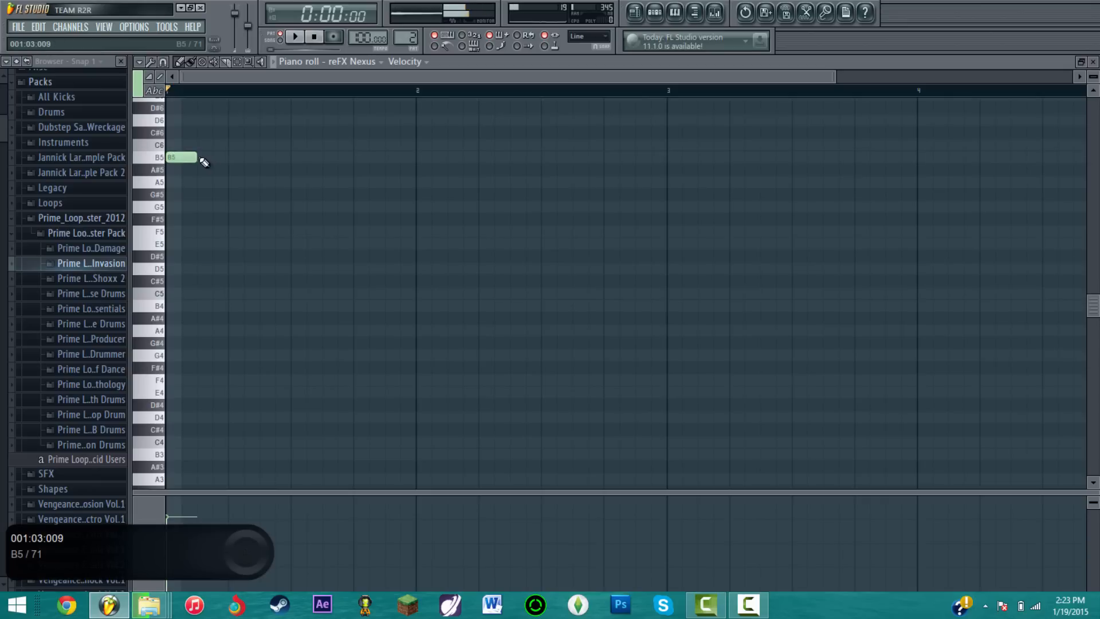
drag(837, 76, 1008, 77)
click(269, 120)
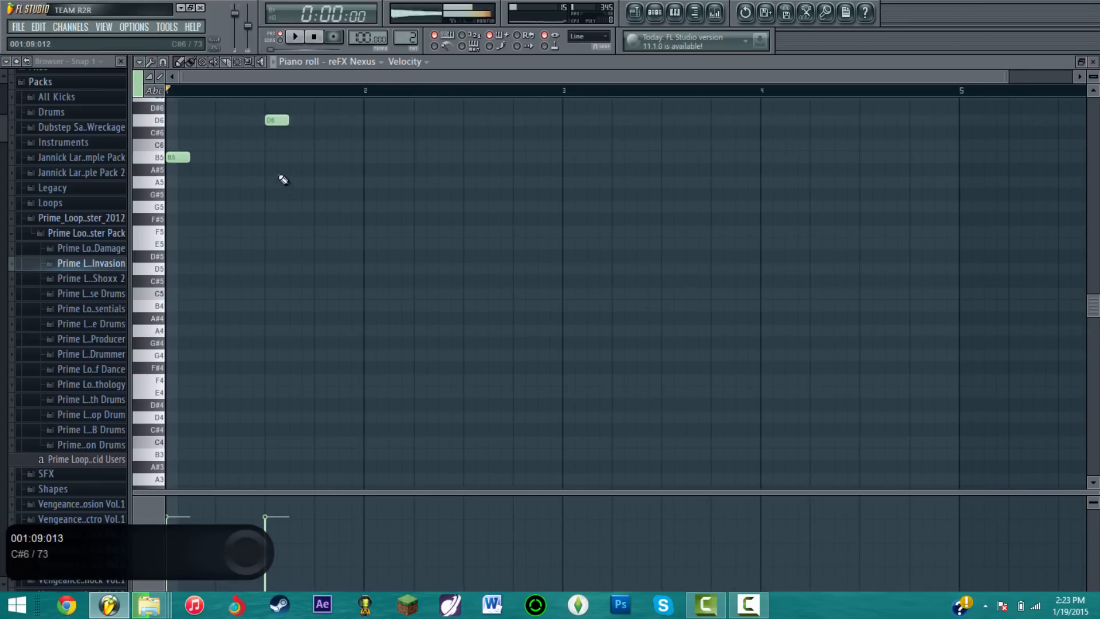
click(318, 183)
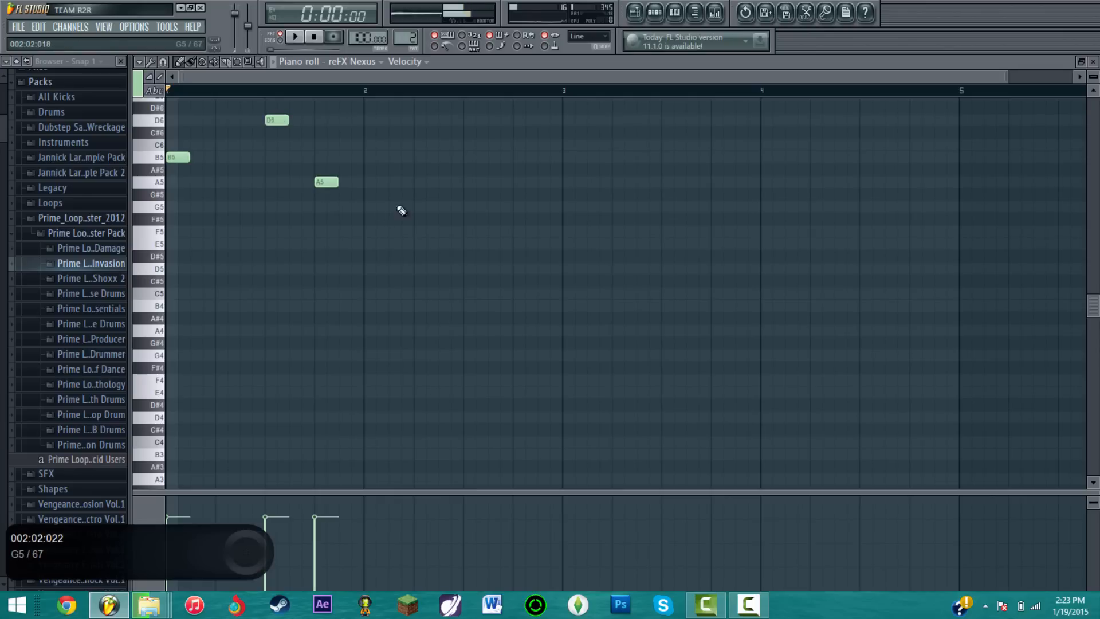
click(367, 160)
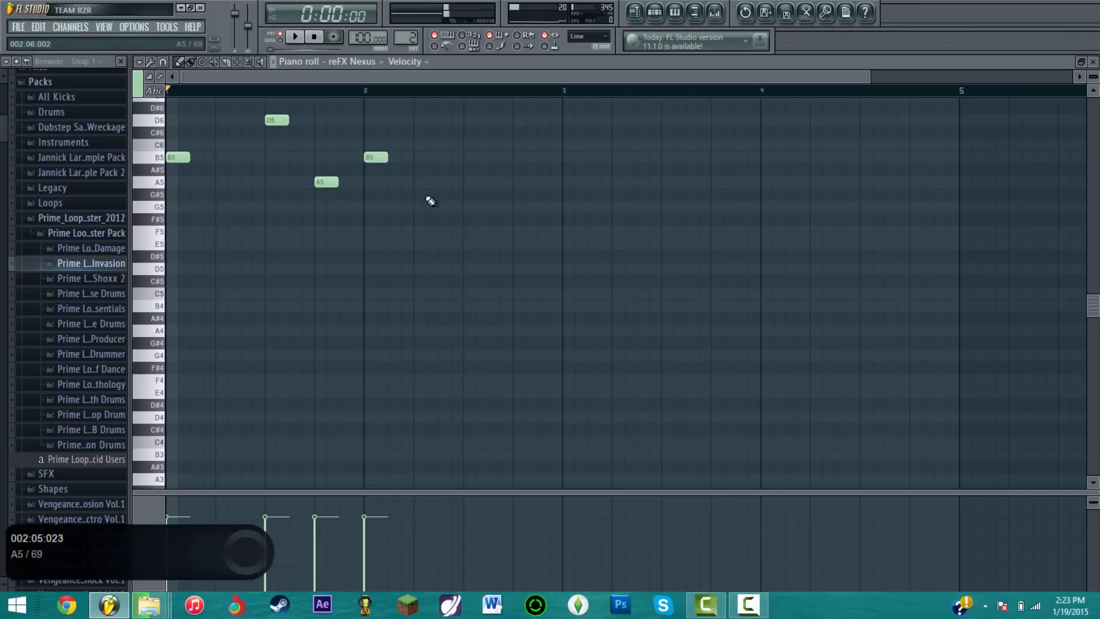
- Try G5, B5 and D6 on beats 2, 3 and 4 of bar 2 and play the melody back
click(467, 159)
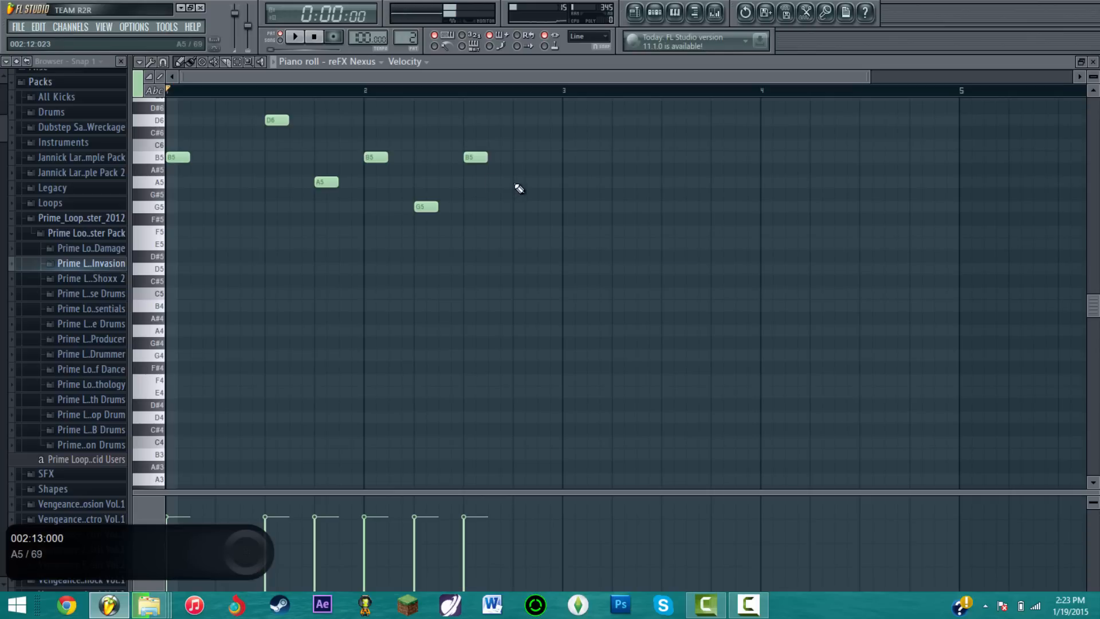
click(516, 122)
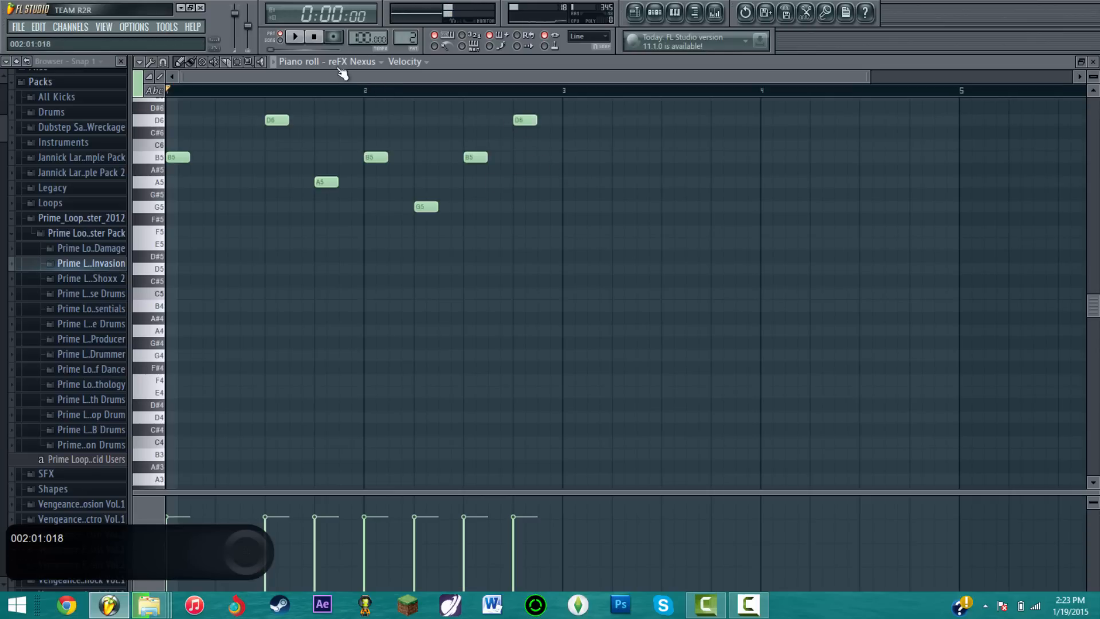
click(295, 38)
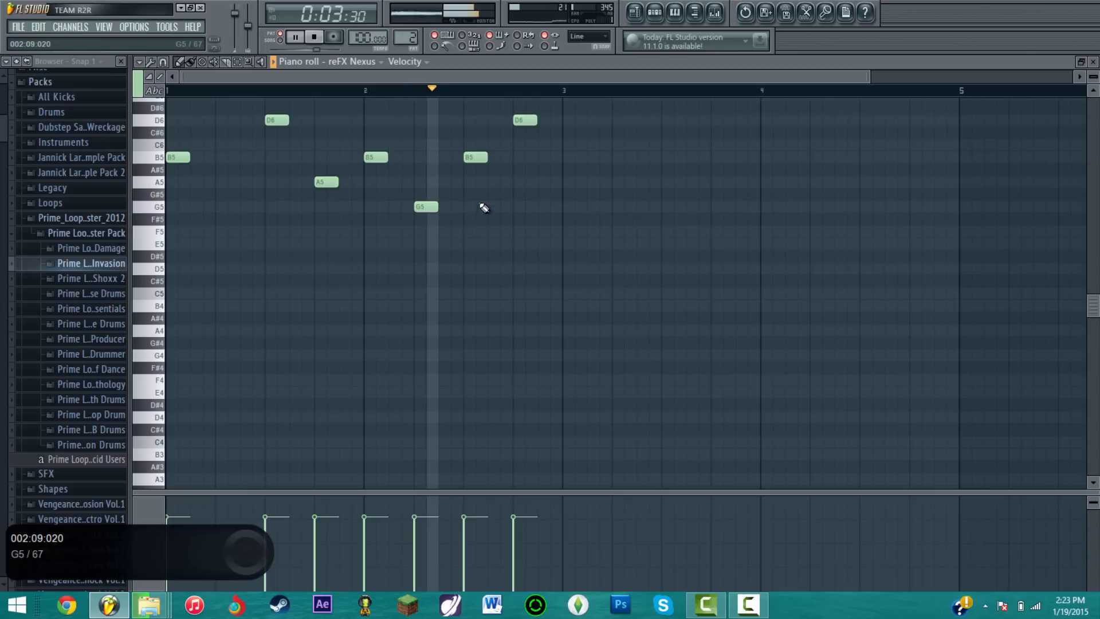
click(314, 37)
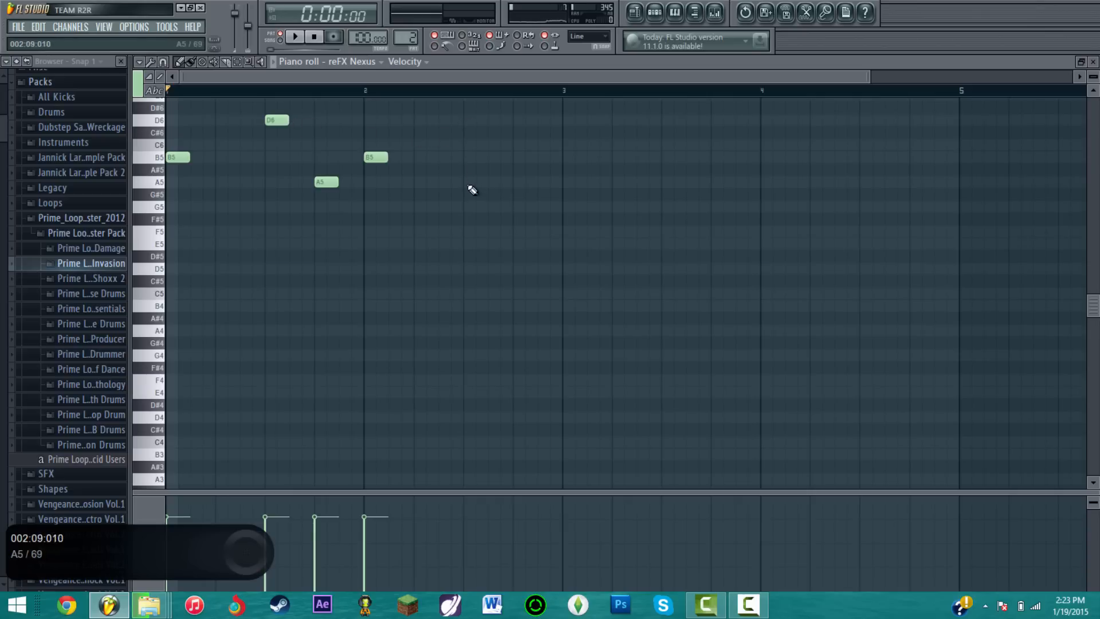
- Draw A5 and D6 on beats 3 and 4 of bar 2, and A5, B5 and G5 on beats 1, 3 and 4 of bar 3
click(516, 120)
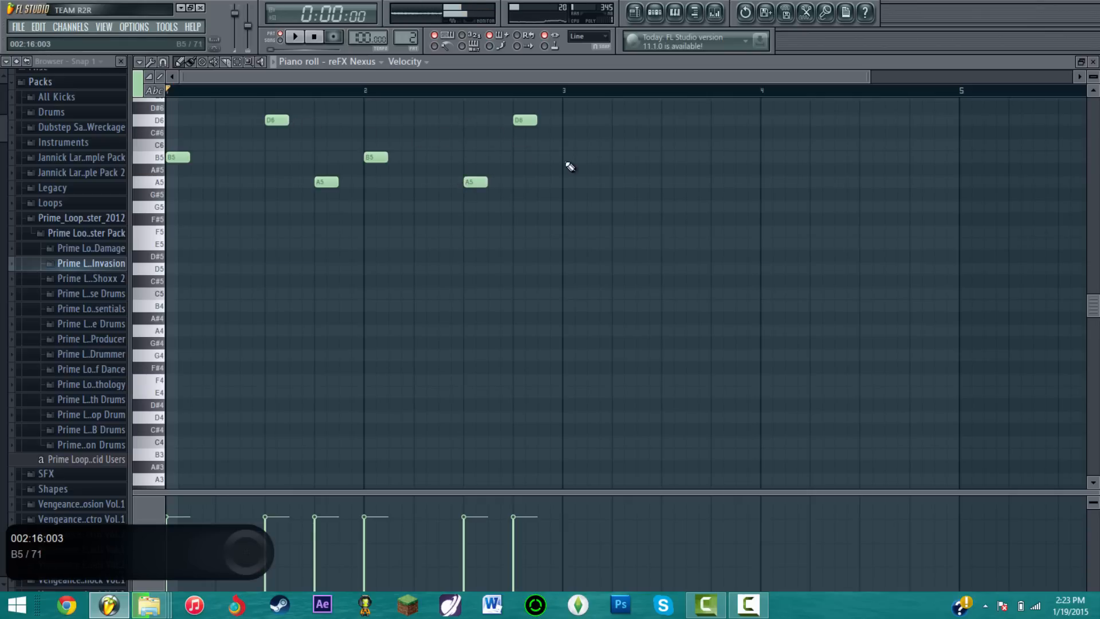
click(565, 182)
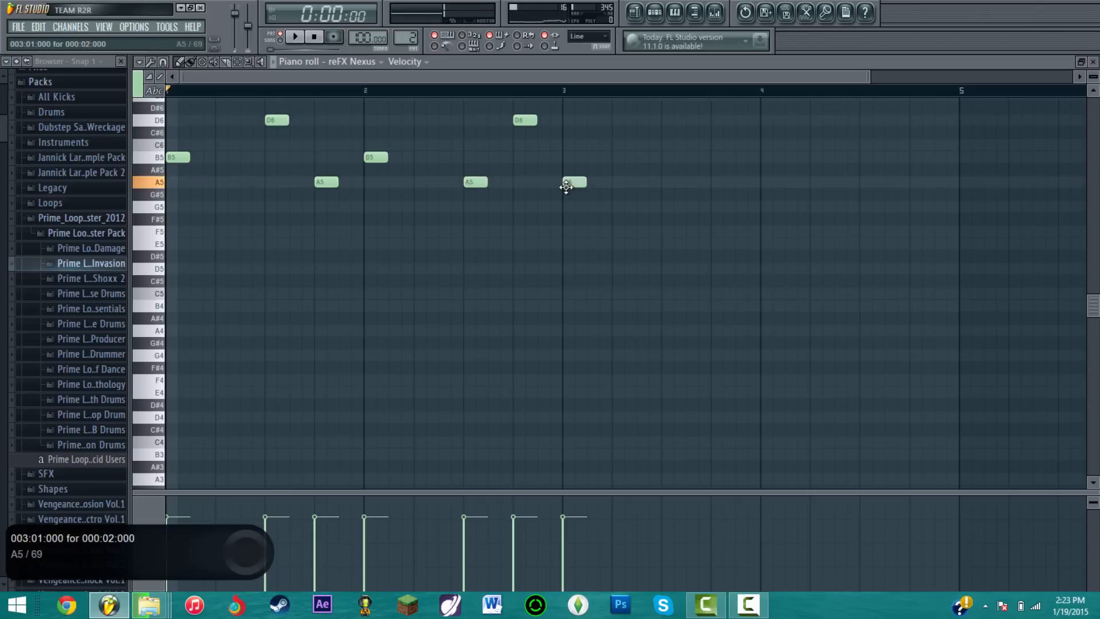
click(664, 121)
right_click(669, 121)
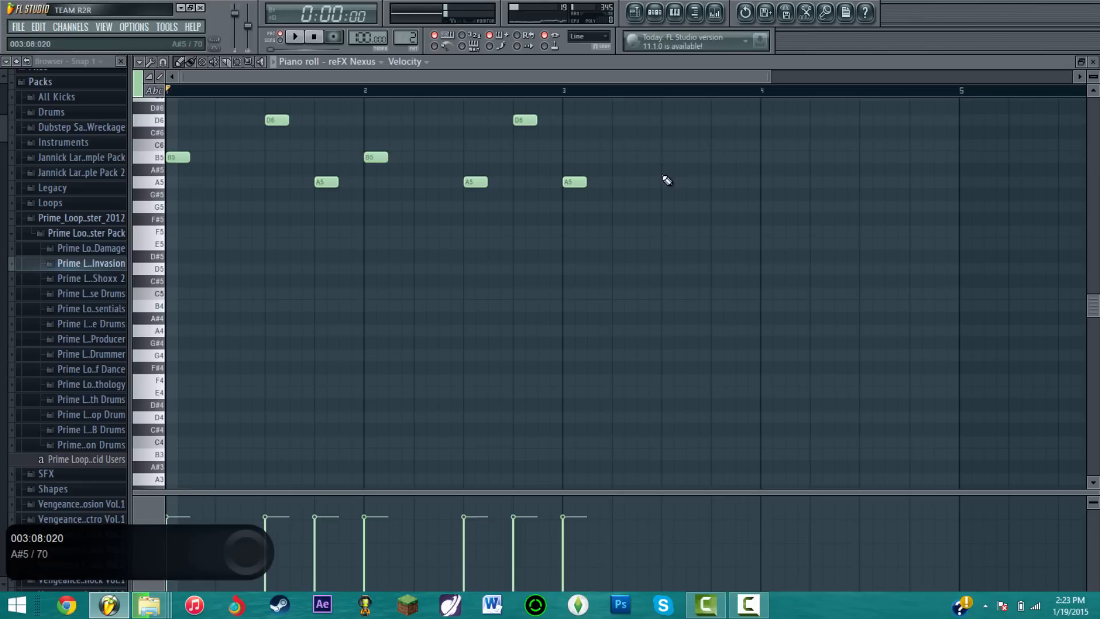
click(668, 159)
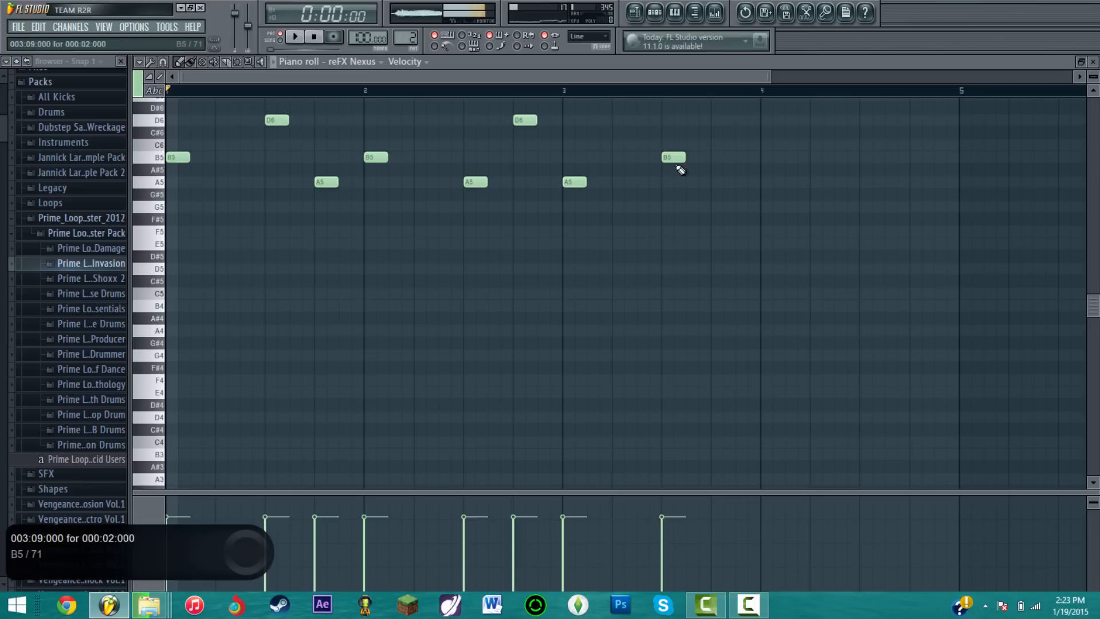
click(719, 206)
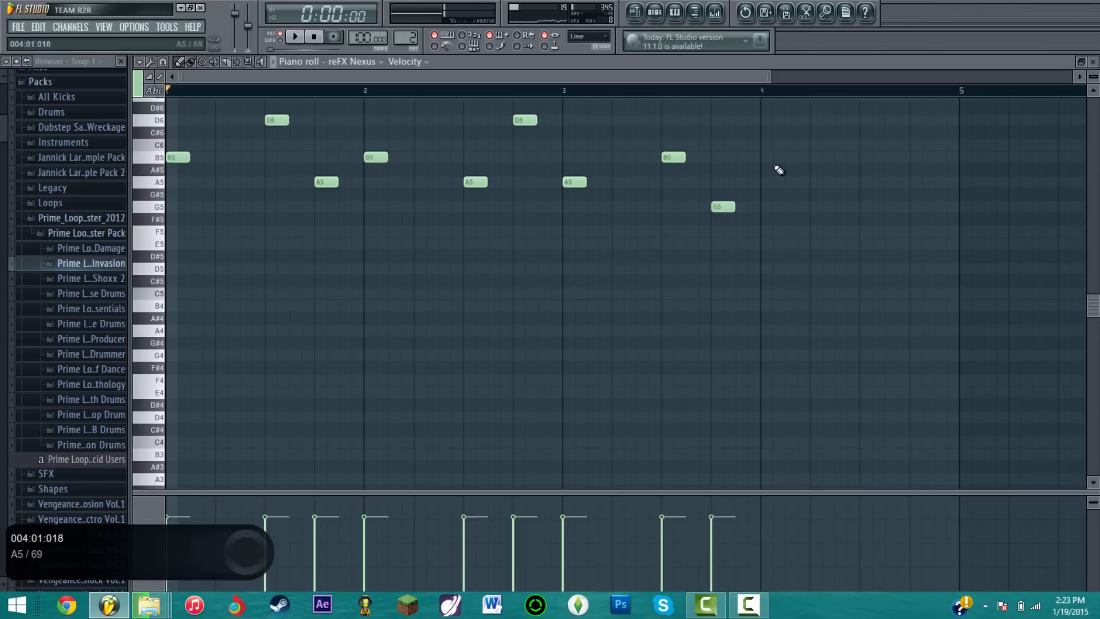
- Draw D6, G5 and B5 on beats 1, 3 and 4 of bar 4 plus a closing A5, and play the melody back
click(765, 119)
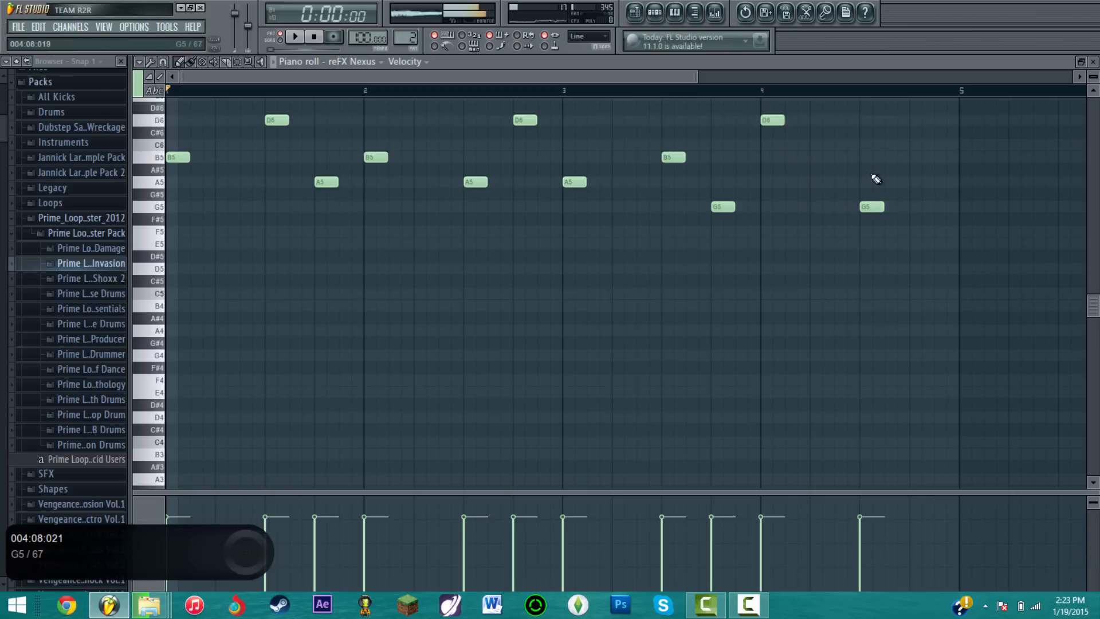
click(913, 160)
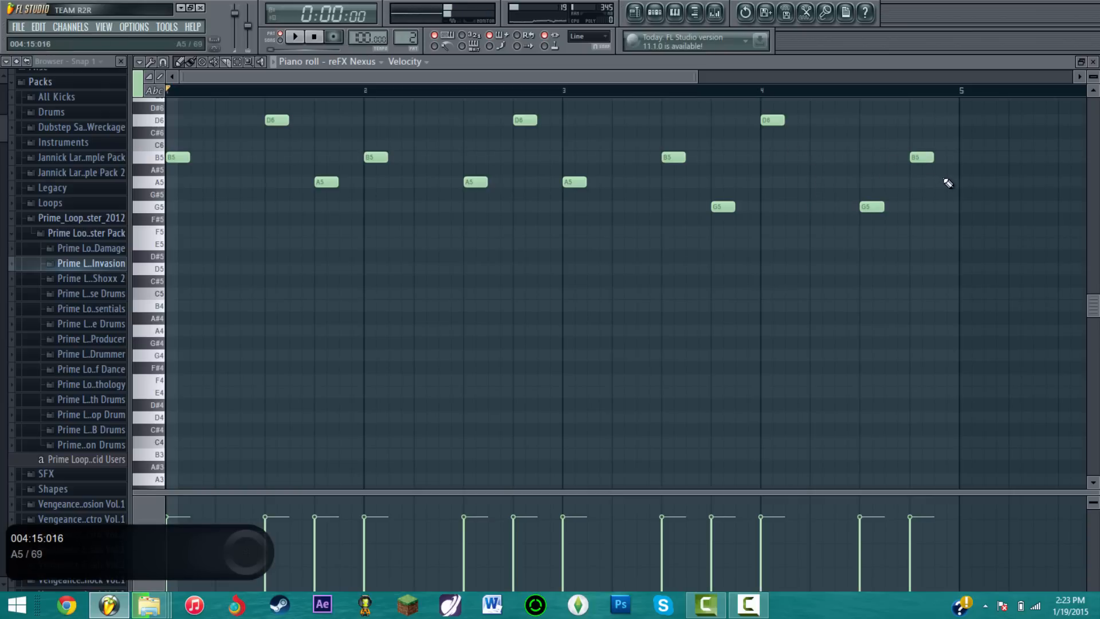
right_click(930, 159)
mouse_move(923, 182)
mouse_down()
mouse_move(955, 168)
mouse_move(943, 178)
mouse_up()
click(914, 158)
key(space)
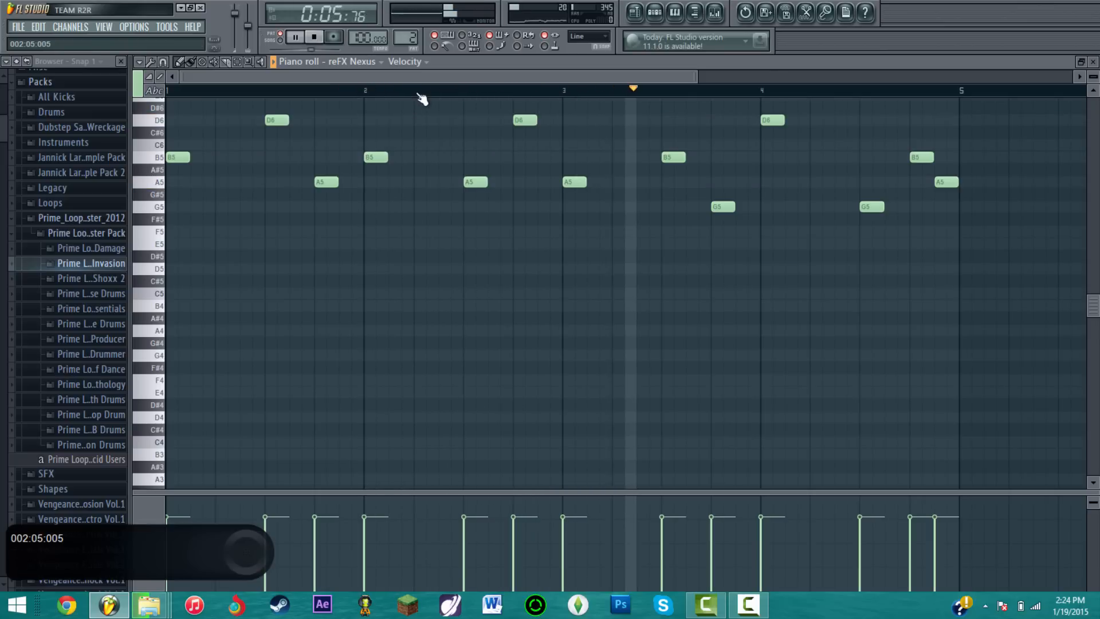
scroll(421, 102, down, 1)
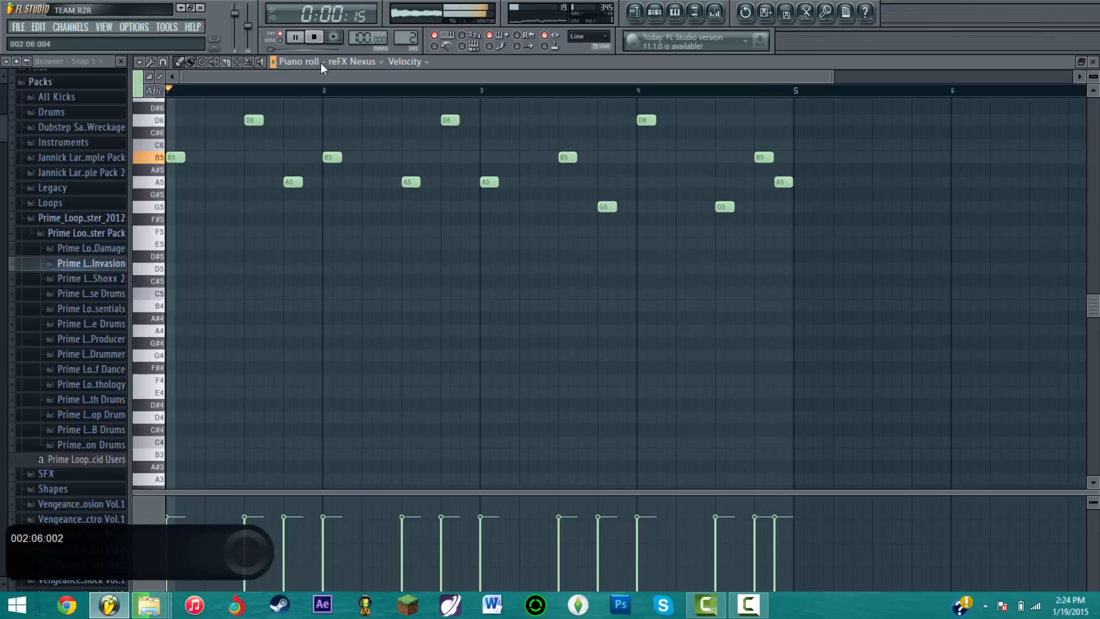
click(314, 37)
- Raise the G5 notes in bars 3 and 4 to A5 and play the melody back from bar 3
drag(610, 212, 609, 188)
drag(725, 208, 724, 182)
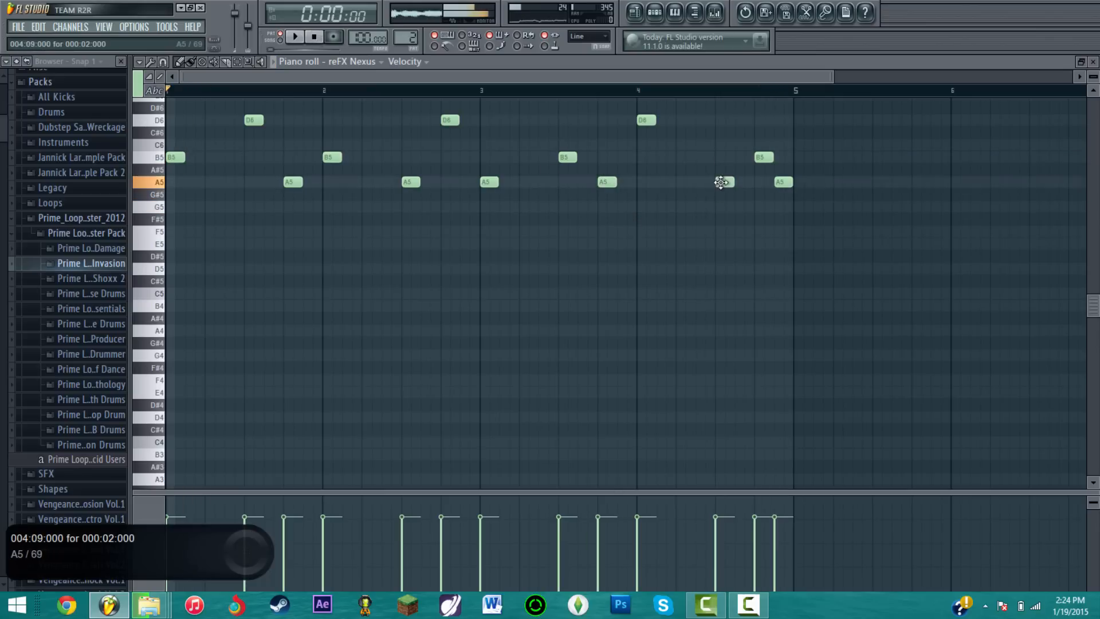
click(484, 93)
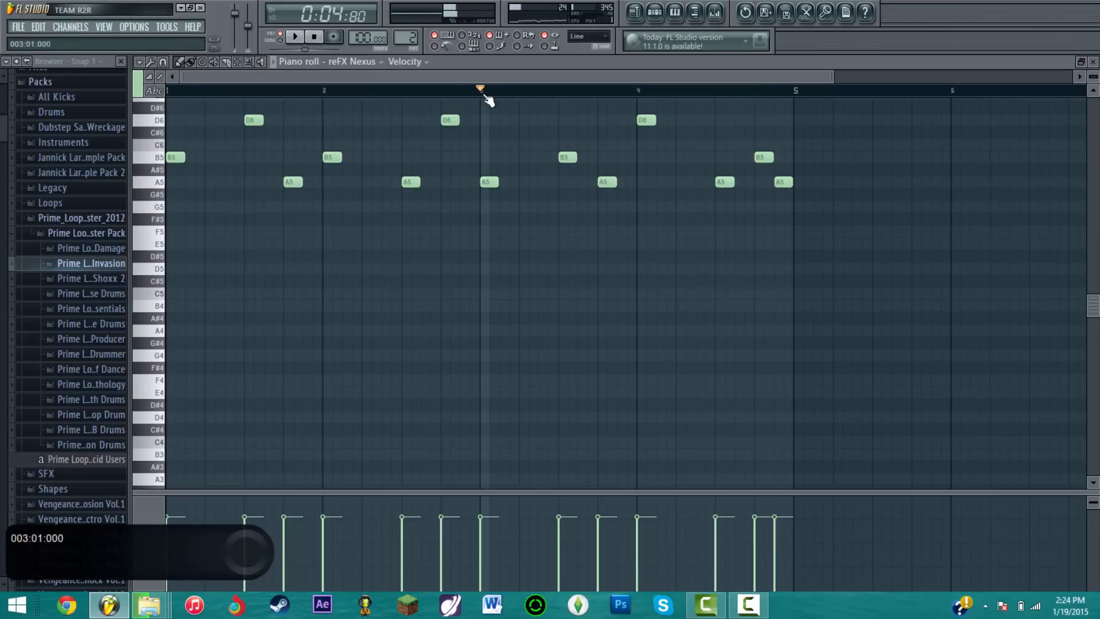
click(303, 44)
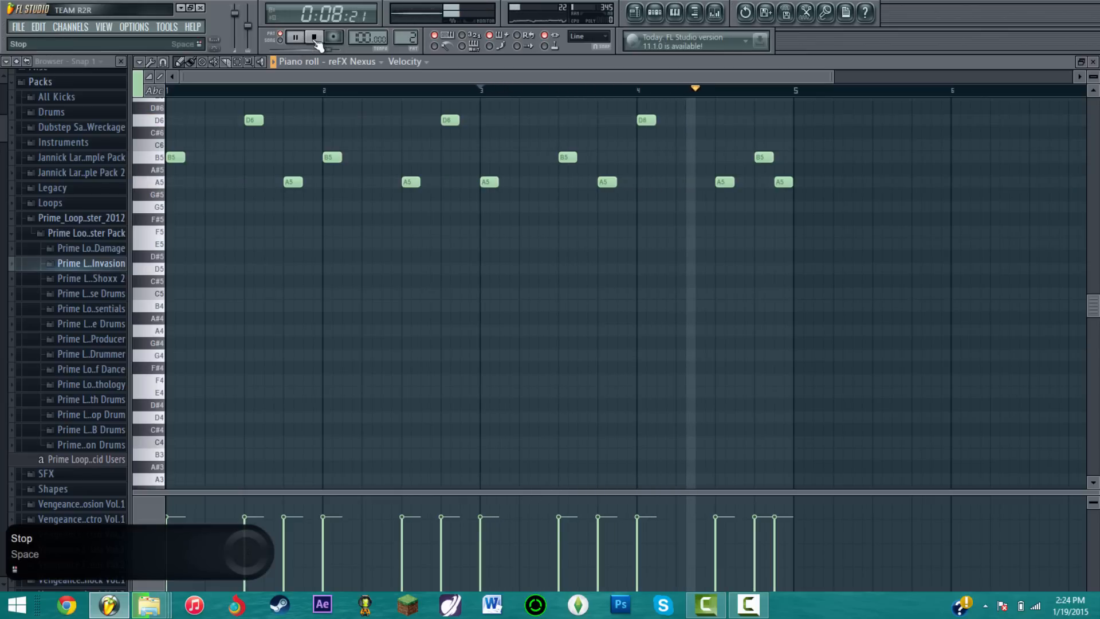
click(315, 38)
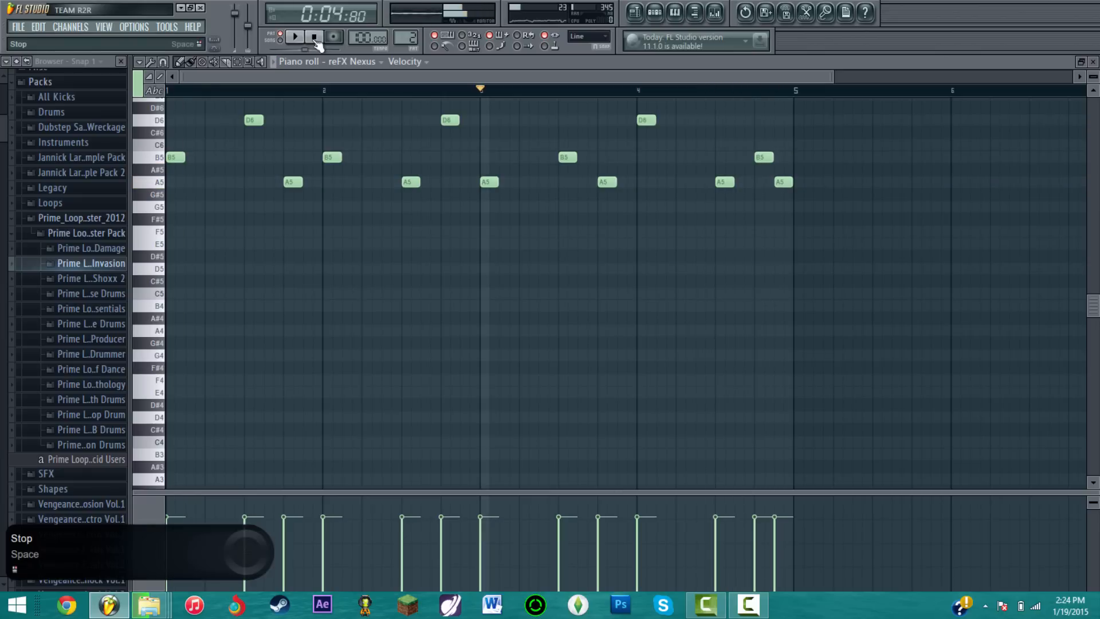
- Select all the melody notes, close the piano roll and replace the reFX Nexus channel with Harmor
key(ctrl+a)
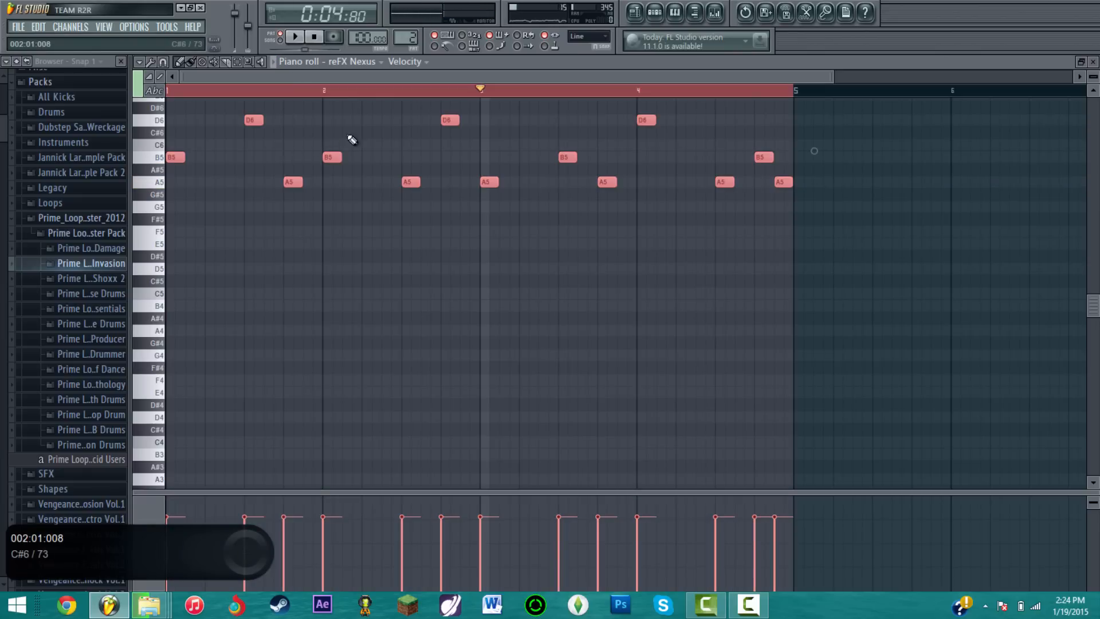
click(1094, 62)
right_click(195, 173)
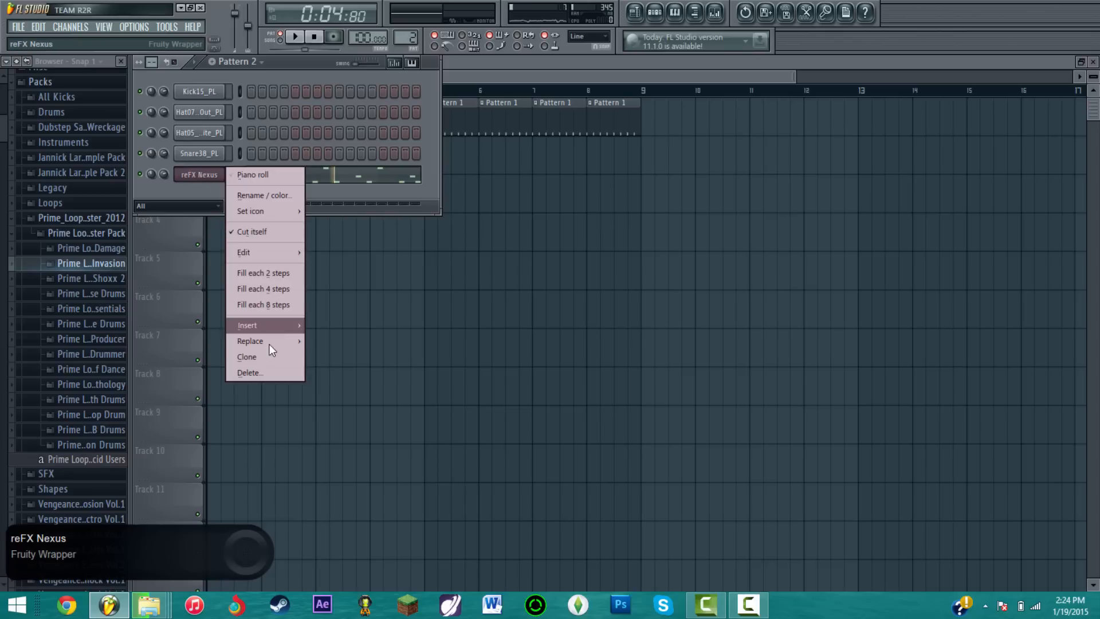
mouse_move(270, 342)
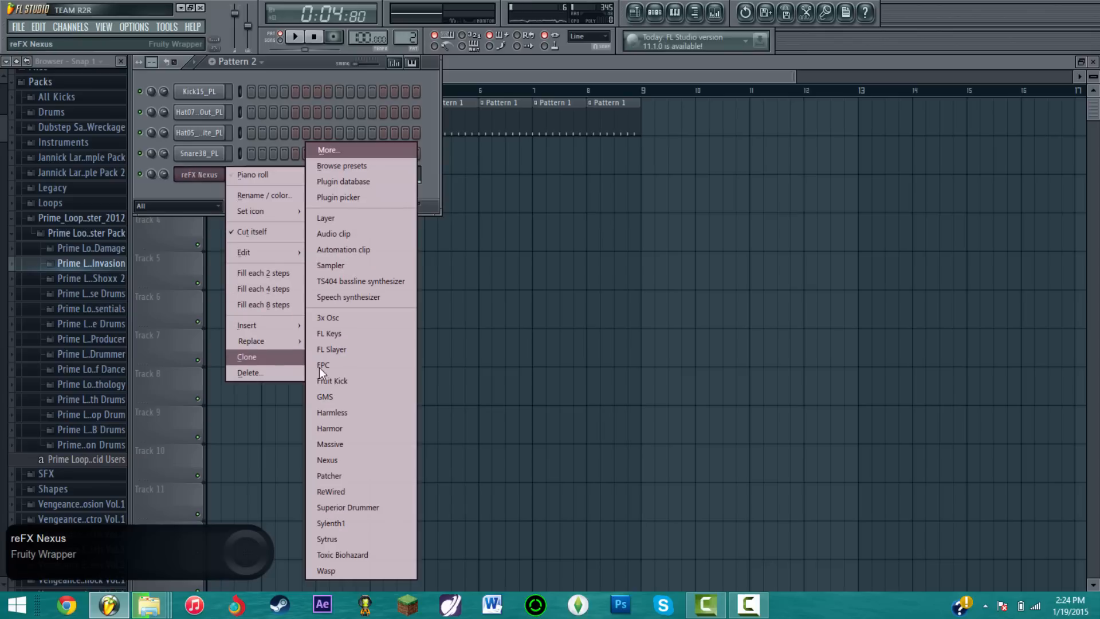
click(353, 431)
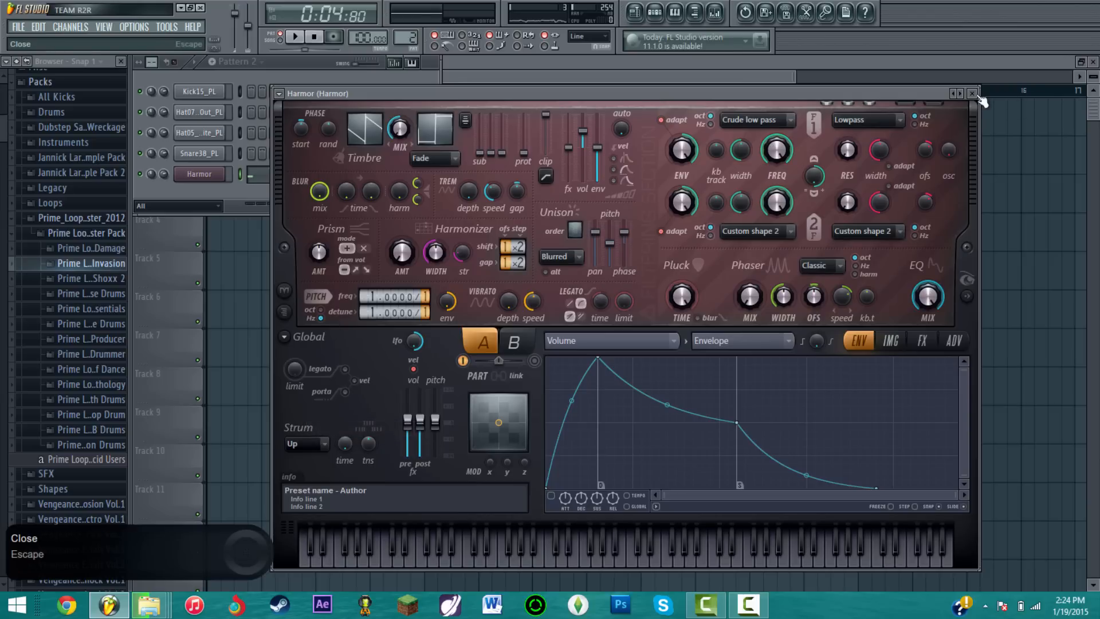
- Shift the Harmor window slightly and set its timbre mix to 100%
drag(613, 91, 576, 91)
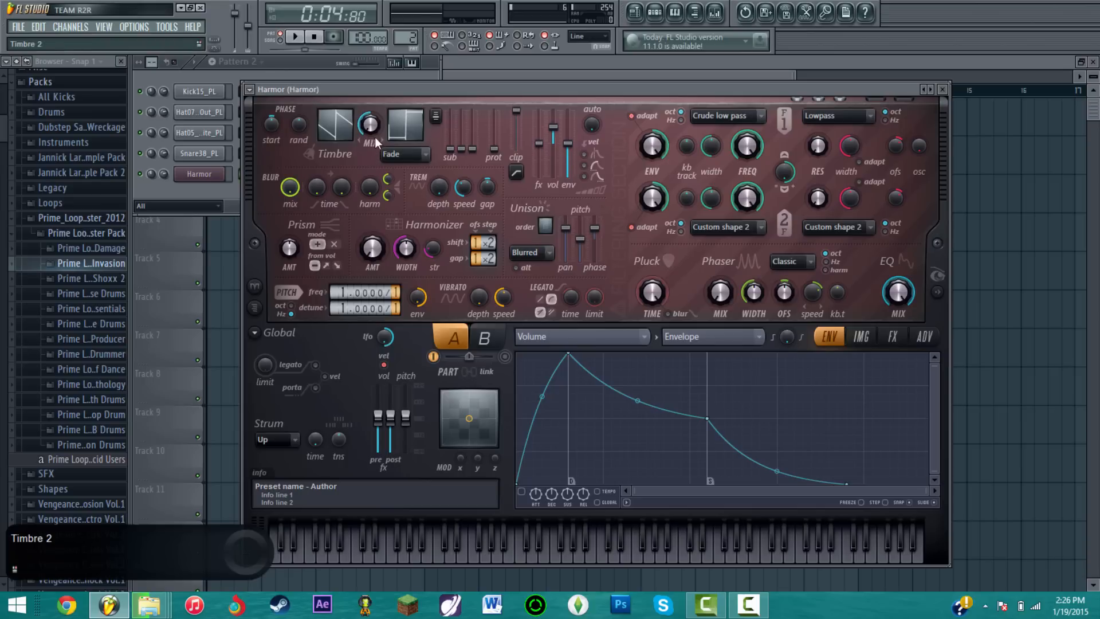
drag(370, 117, 374, 140)
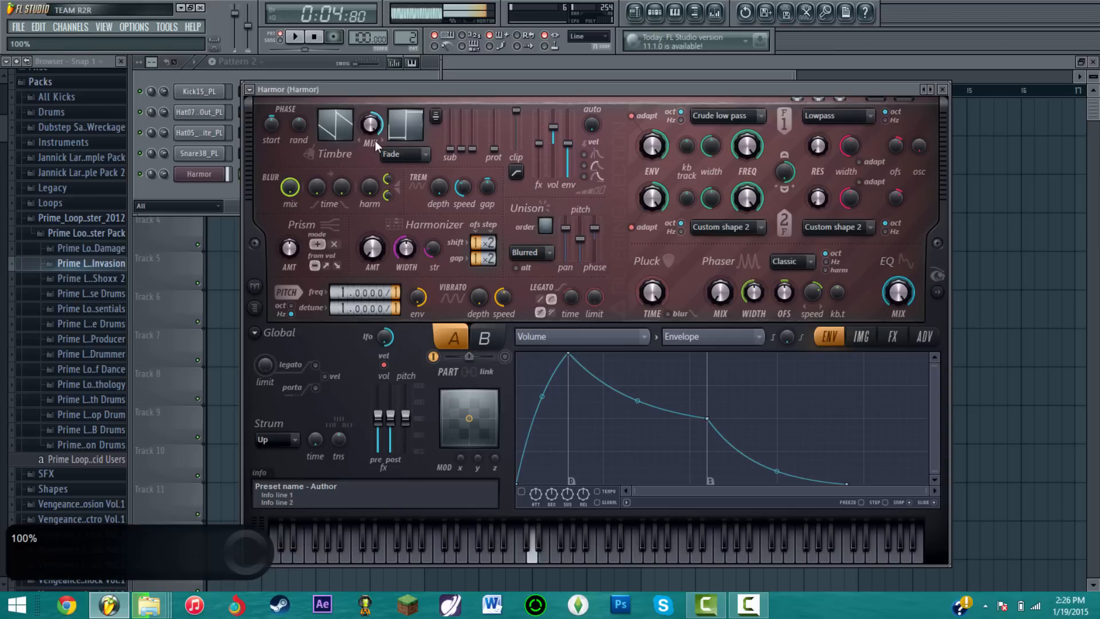
- Audition test notes on Harmor while briefly changing the frequency multiplier and returning it to x1
key(s)
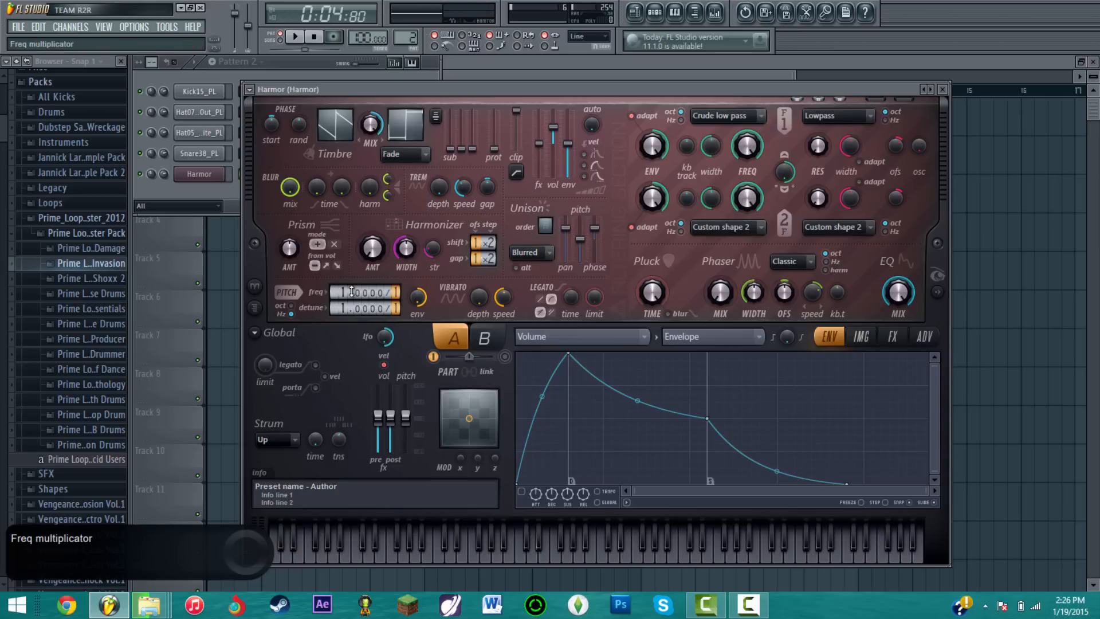
scroll(339, 292, up, 1)
key(2)
scroll(339, 293, down, 1)
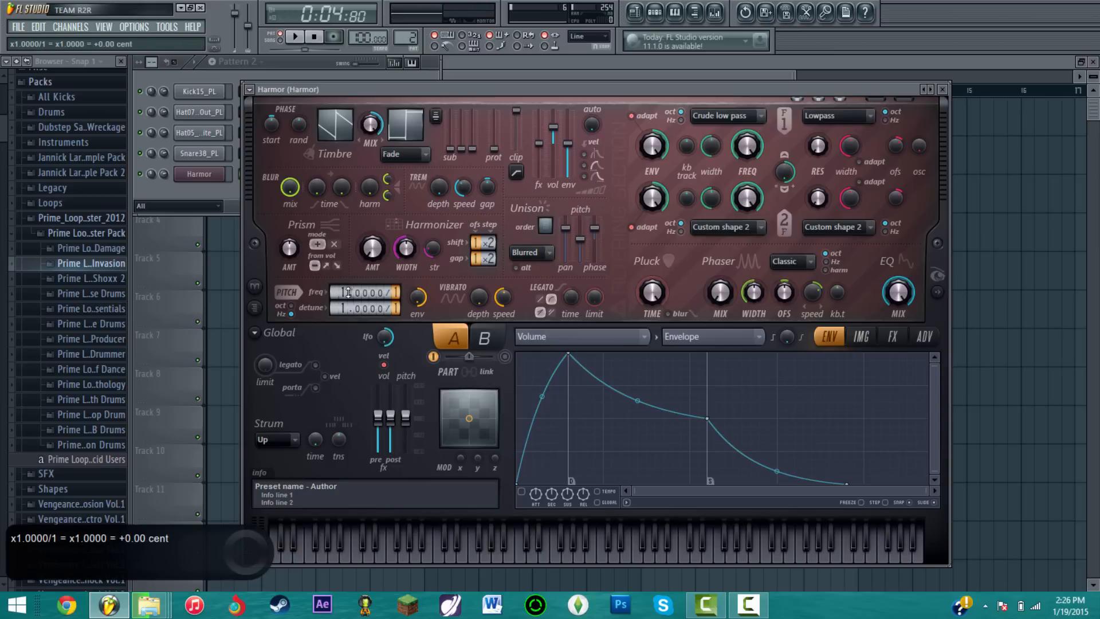
key(2)
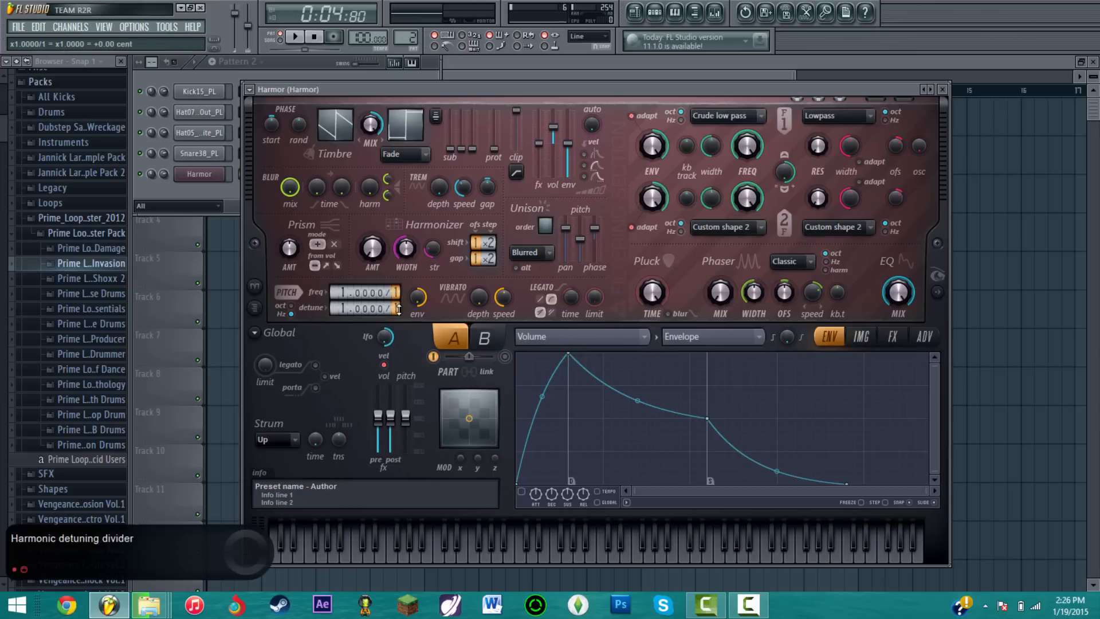
key(2)
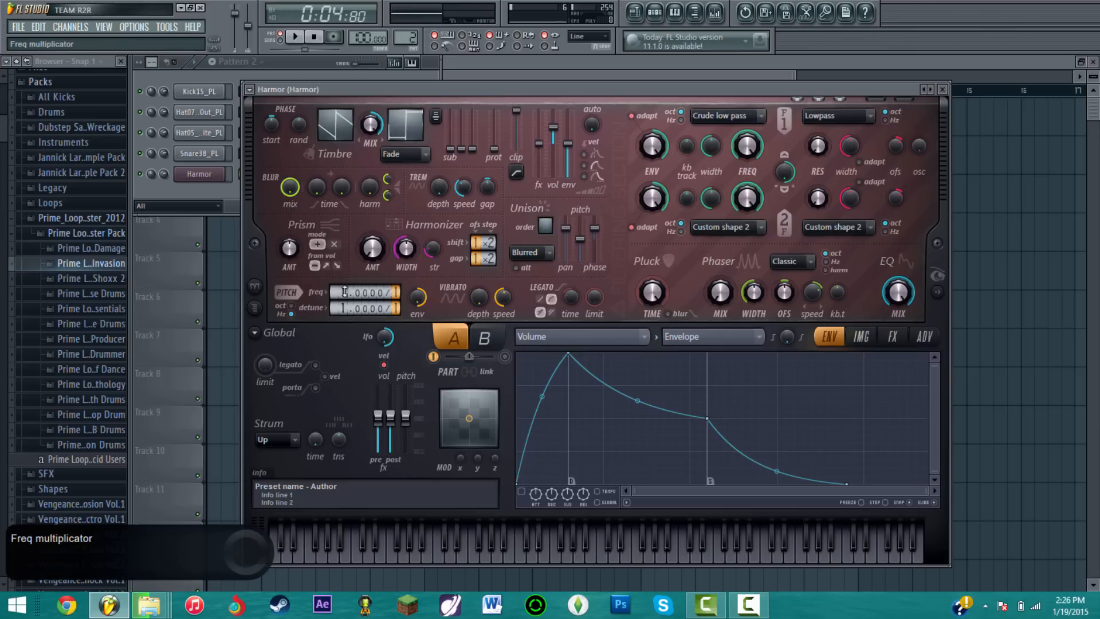
- Try Harmor's frequency multiplier at x2 with test notes, return it to x1 and play and stop the melody
scroll(343, 308, up, 1)
key(2)
scroll(344, 307, down, 1)
scroll(343, 289, up, 1)
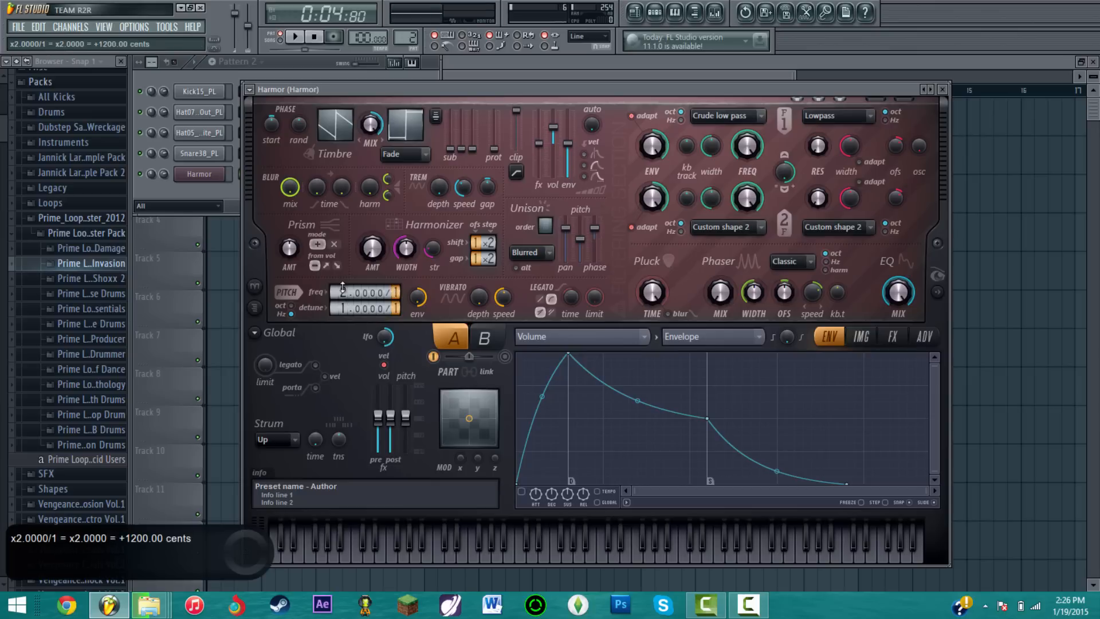
key(2)
key(2)
key(2)
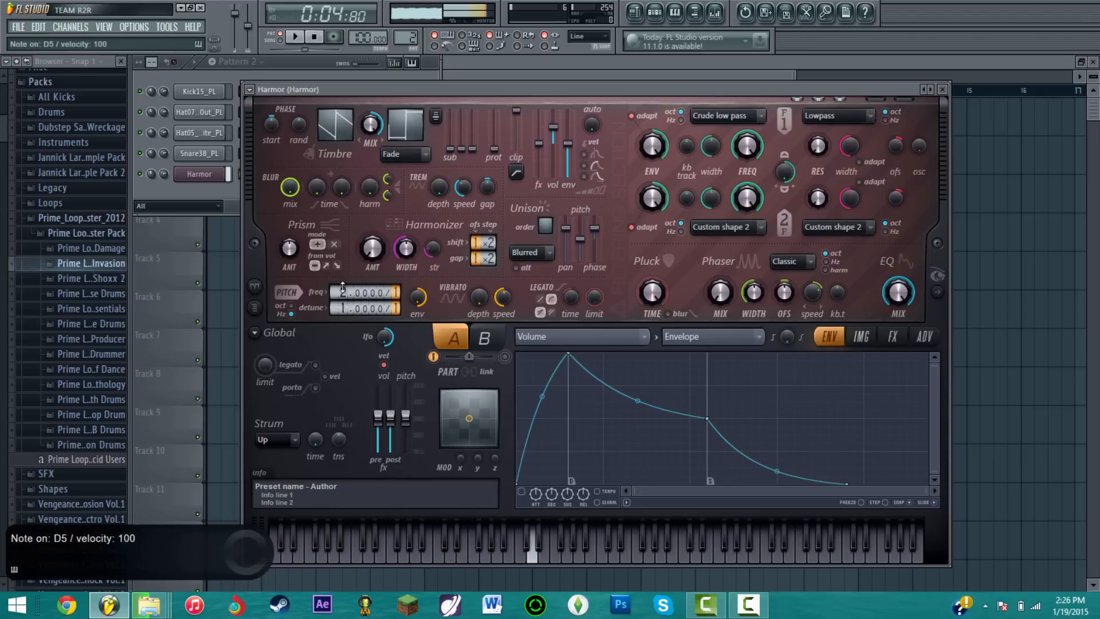
key(2)
key(w)
key(q)
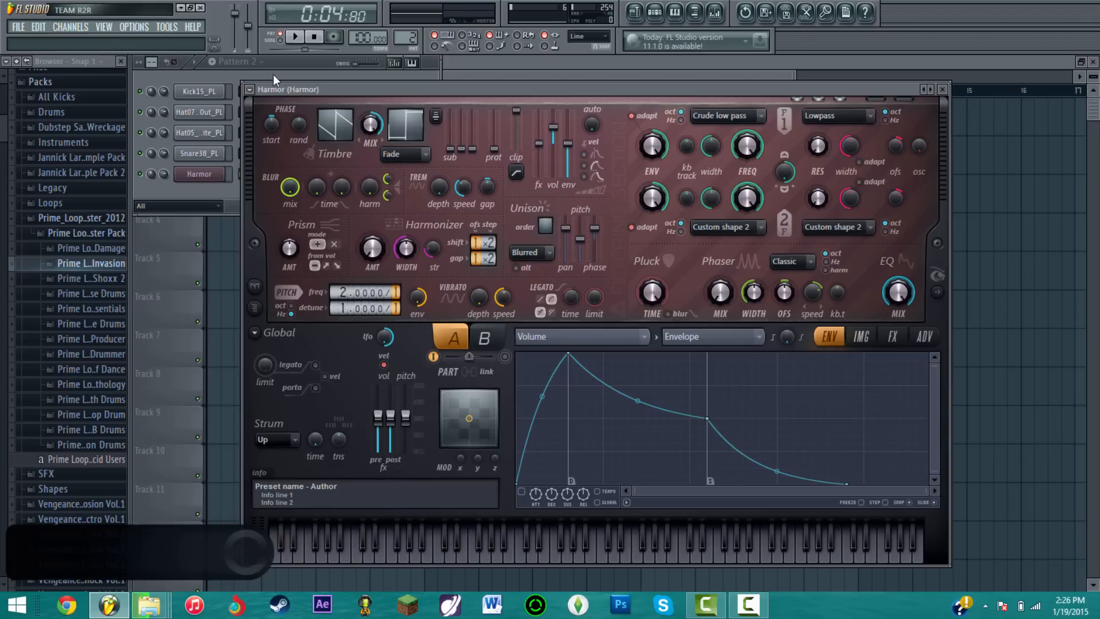
scroll(362, 292, down, 1)
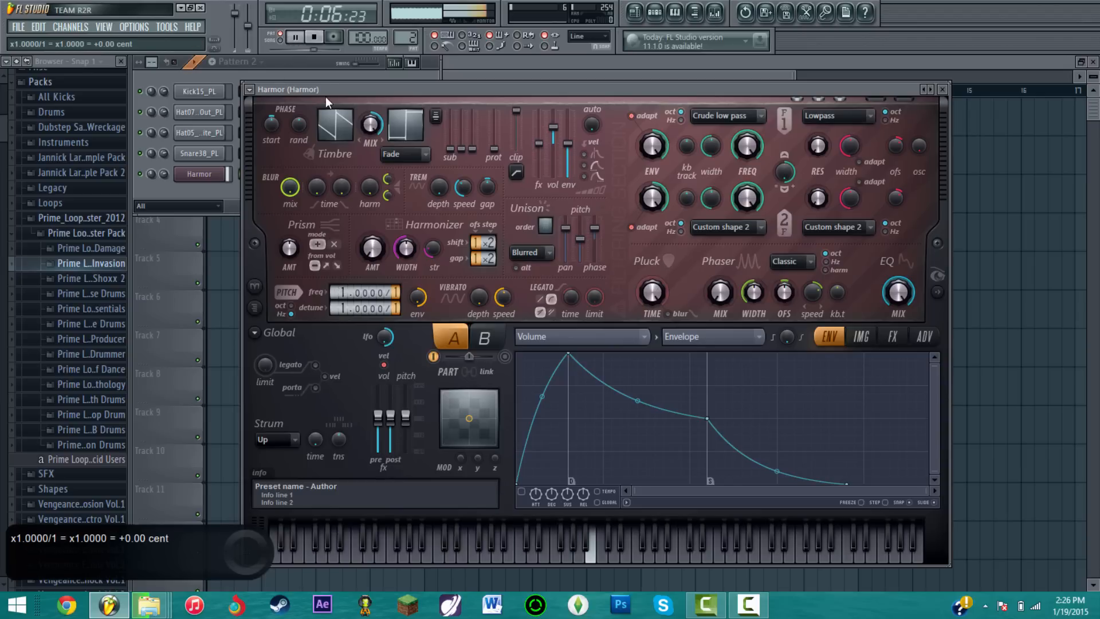
click(324, 41)
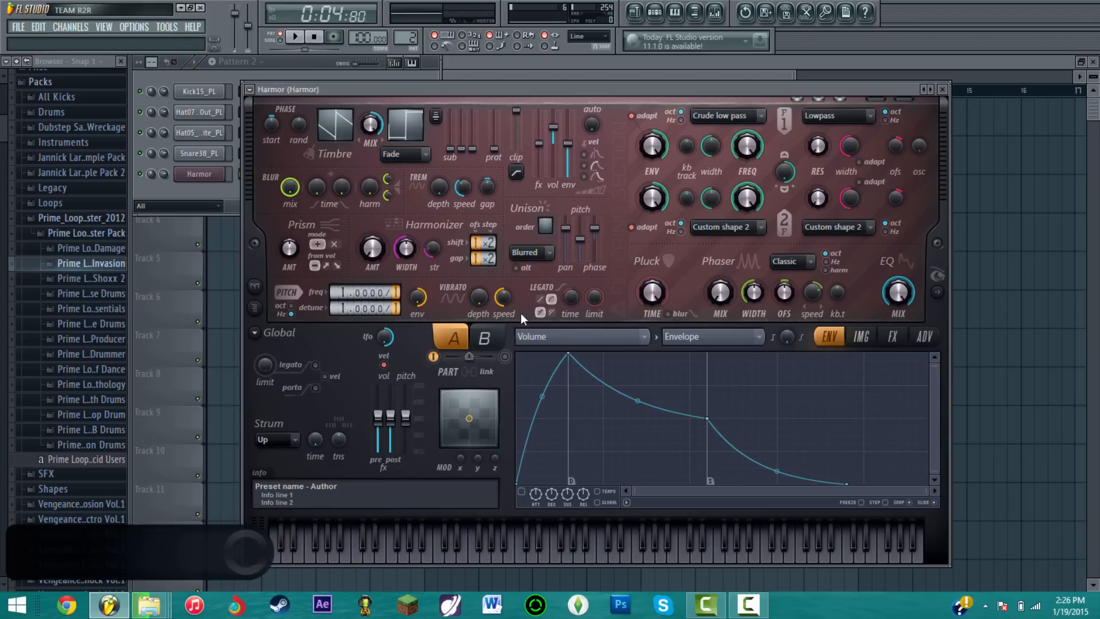
- Adjust Harmor's vibrato depth slightly and change the pluck time while the melody plays
mouse_move(476, 297)
mouse_down()
mouse_move(476, 286)
mouse_move(477, 305)
mouse_up()
click(295, 36)
drag(648, 295, 648, 271)
- Set the unison order to 4 with the Uniform type and raise the sub-harmonic levels slightly
scroll(544, 226, up, 1)
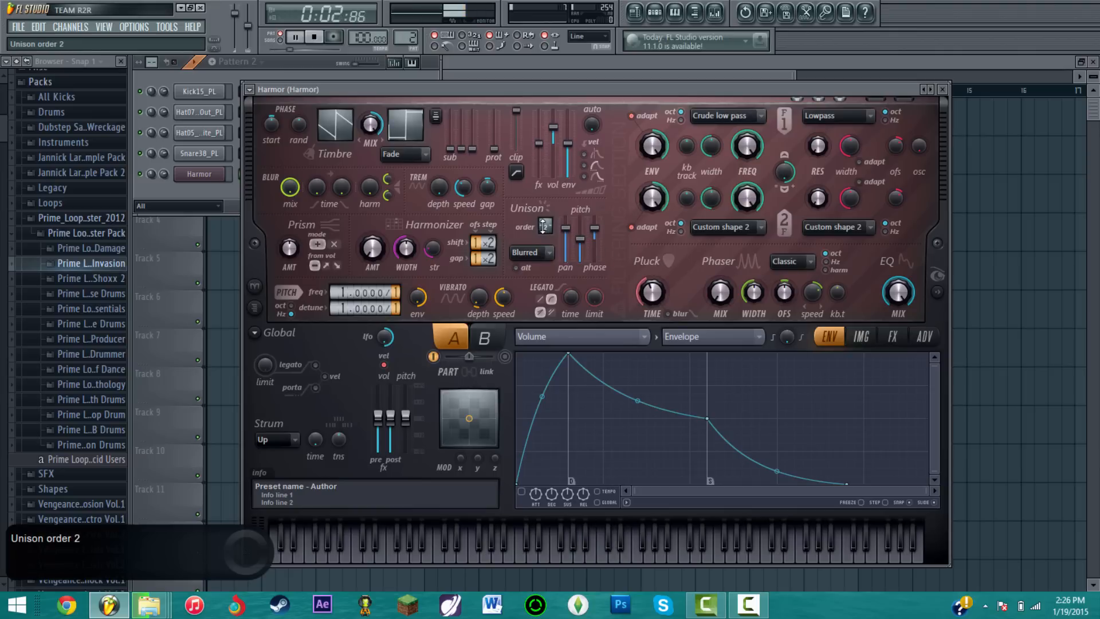
scroll(544, 226, up, 1)
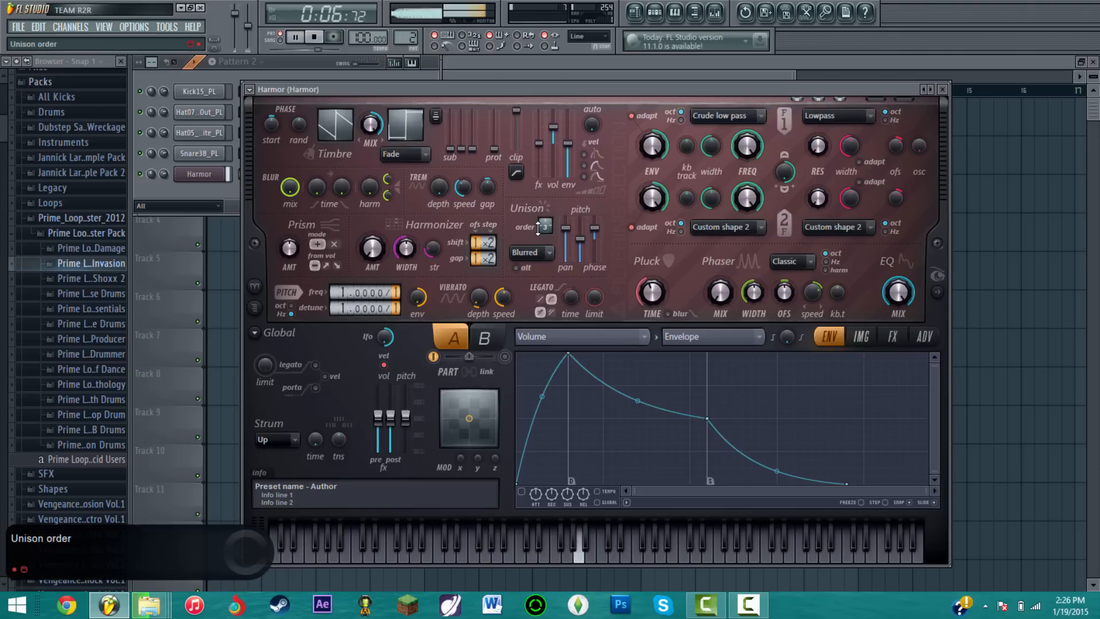
click(530, 252)
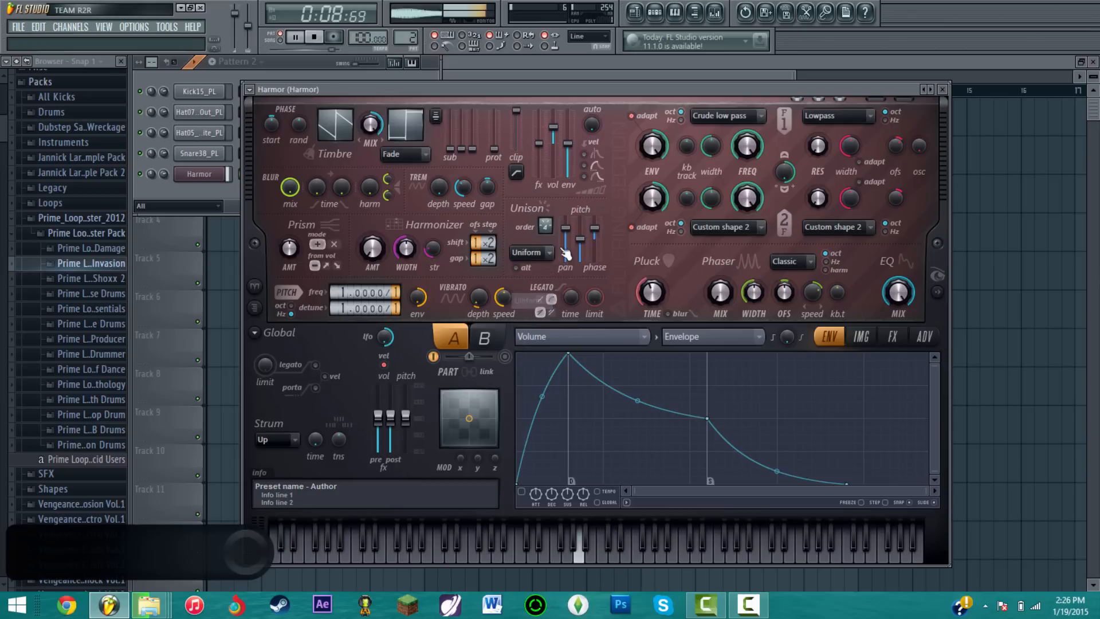
click(539, 300)
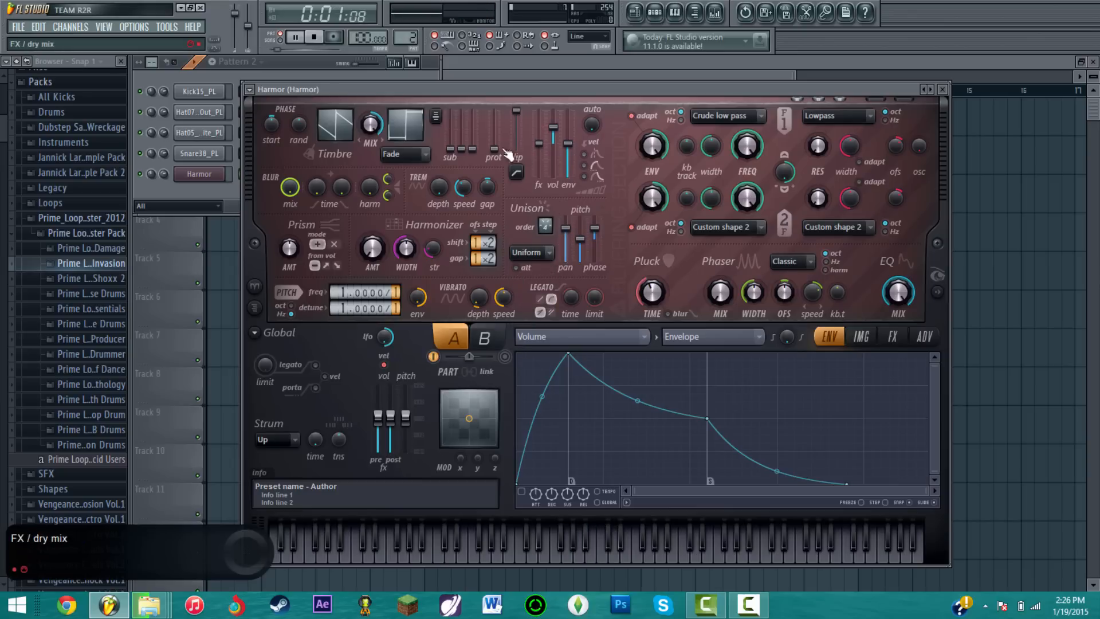
mouse_move(451, 149)
mouse_down()
mouse_move(461, 135)
mouse_move(472, 148)
mouse_move(450, 140)
mouse_up()
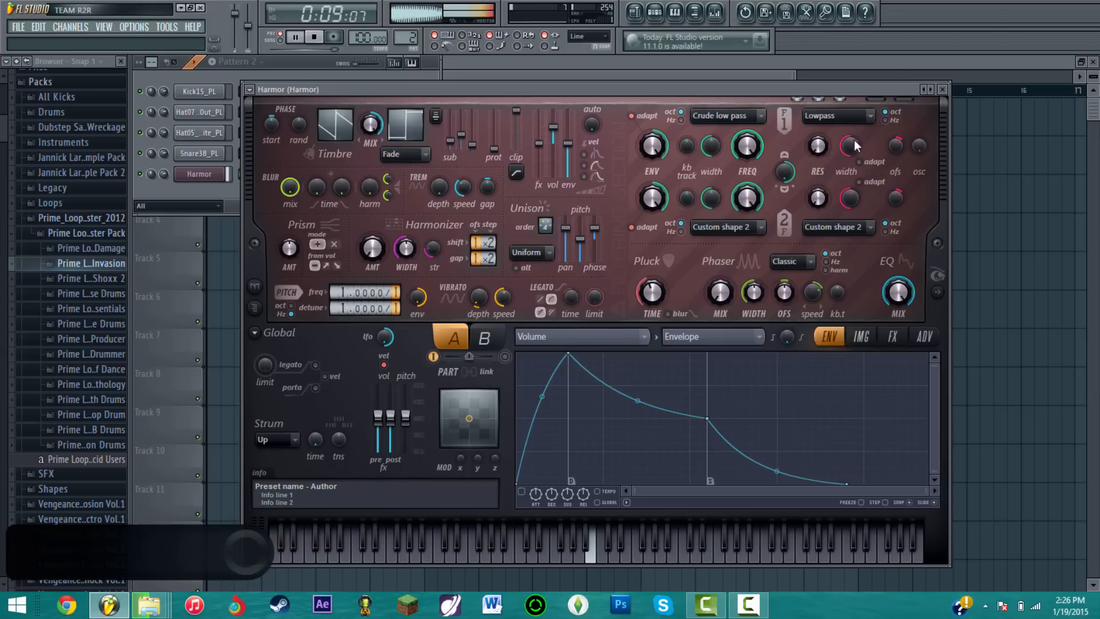
- Look through Harmor's image, effects and advanced pages and return to the envelope page
click(861, 336)
click(893, 336)
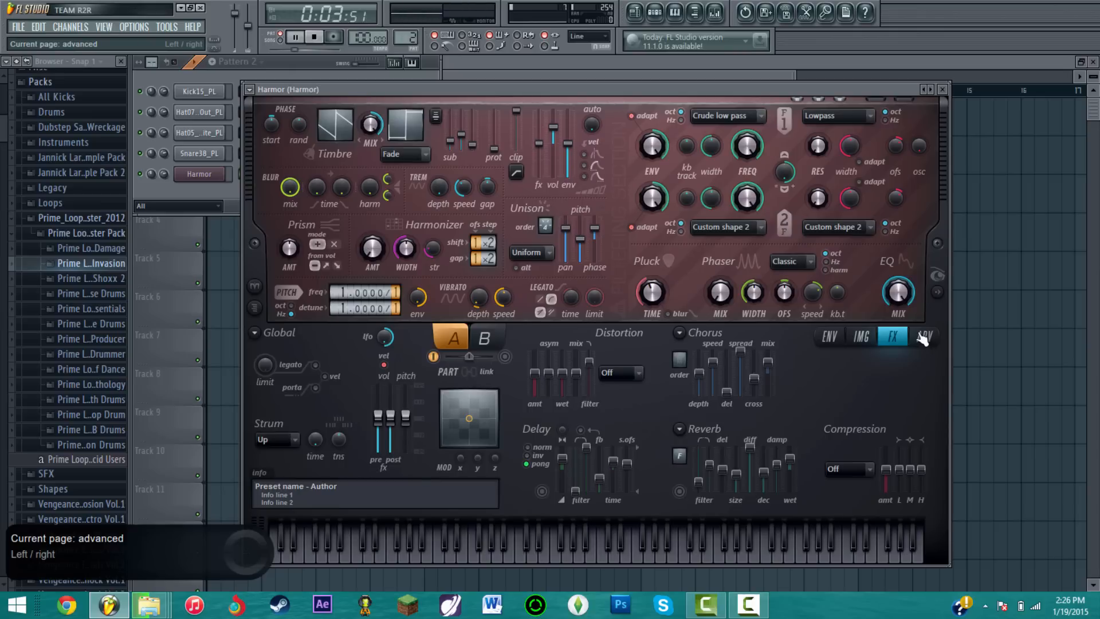
click(924, 337)
click(830, 336)
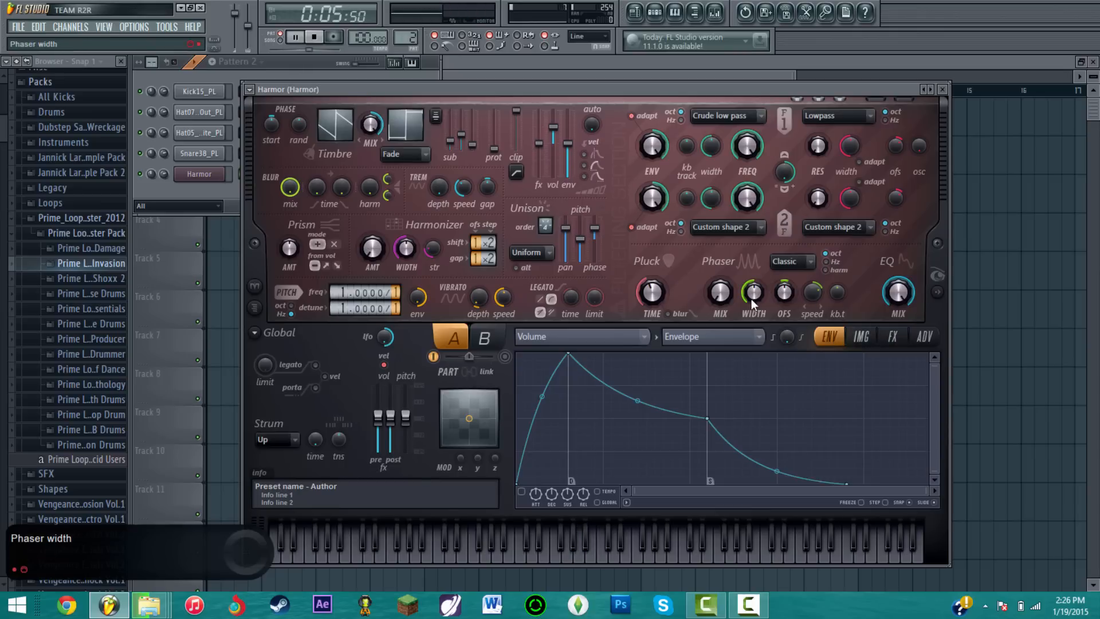
mouse_move(720, 293)
mouse_down()
mouse_move(720, 259)
mouse_move(720, 293)
mouse_up()
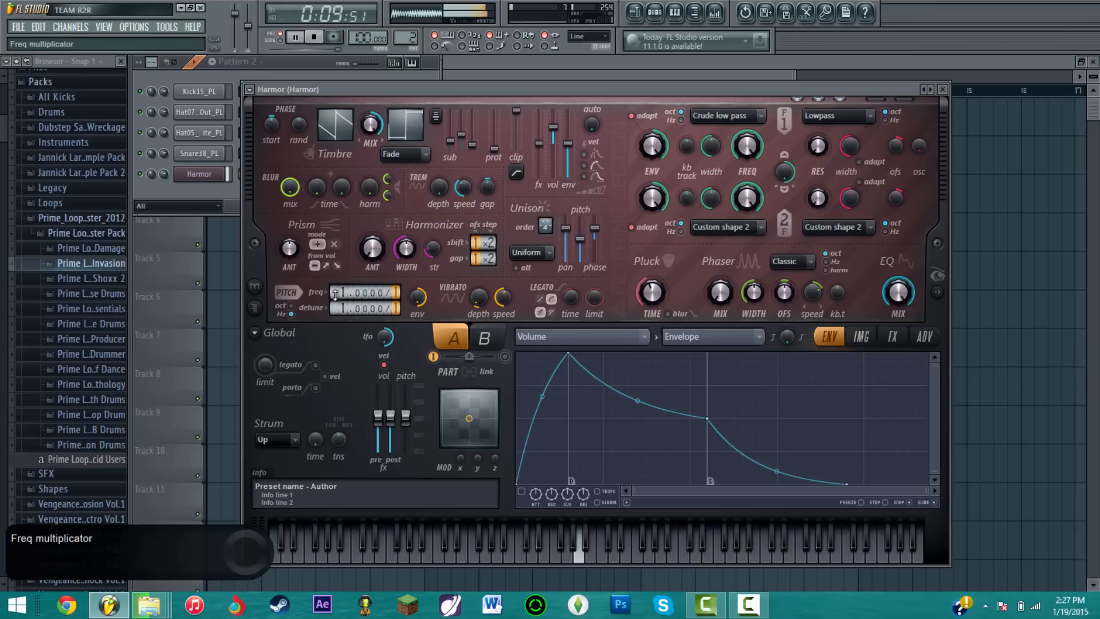
- Try raising the frequency multiplier to x11 while the melody plays and return it to x1
scroll(335, 293, up, 1)
scroll(335, 293, up, 9)
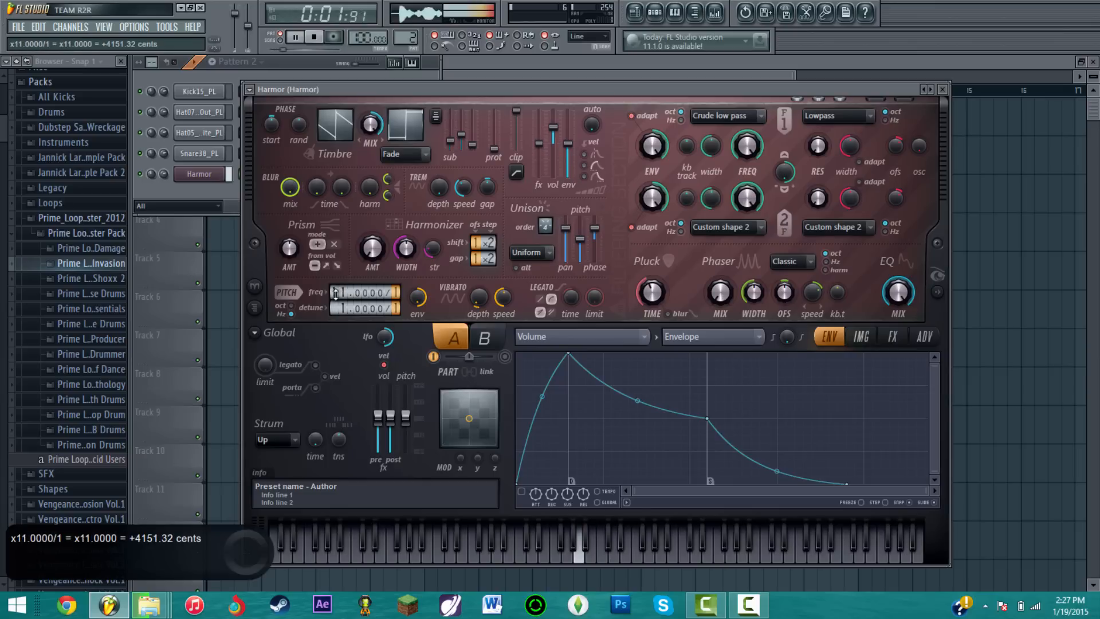
scroll(335, 293, down, 10)
- Try a frequency divider of 2 together with a harmonic detuning multiplier of x2, and restore both to 1
scroll(394, 294, up, 1)
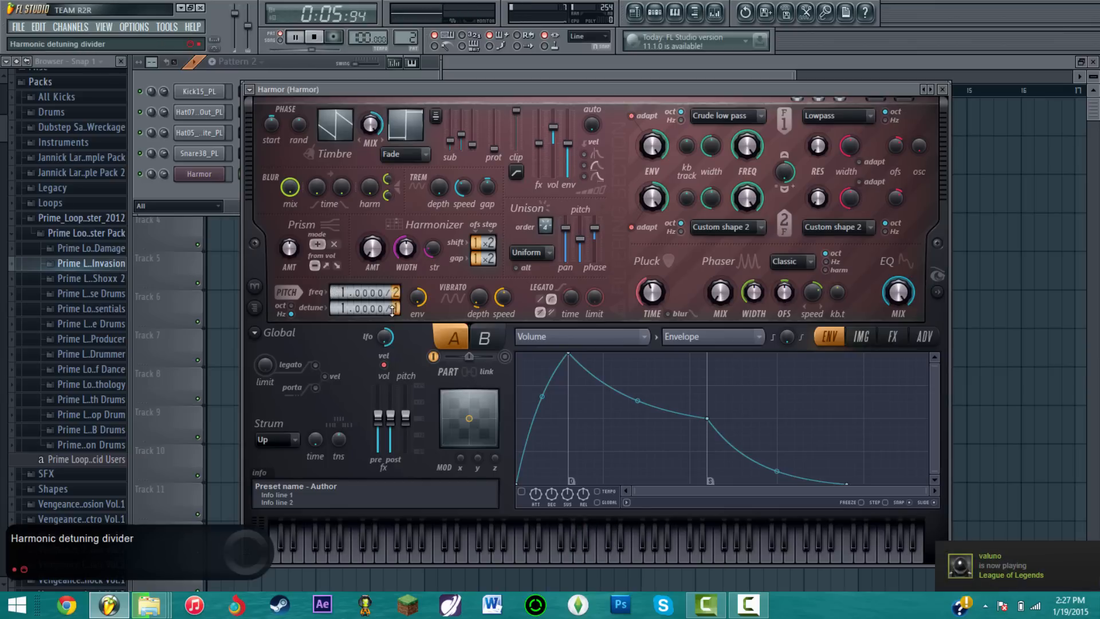
scroll(394, 310, up, 1)
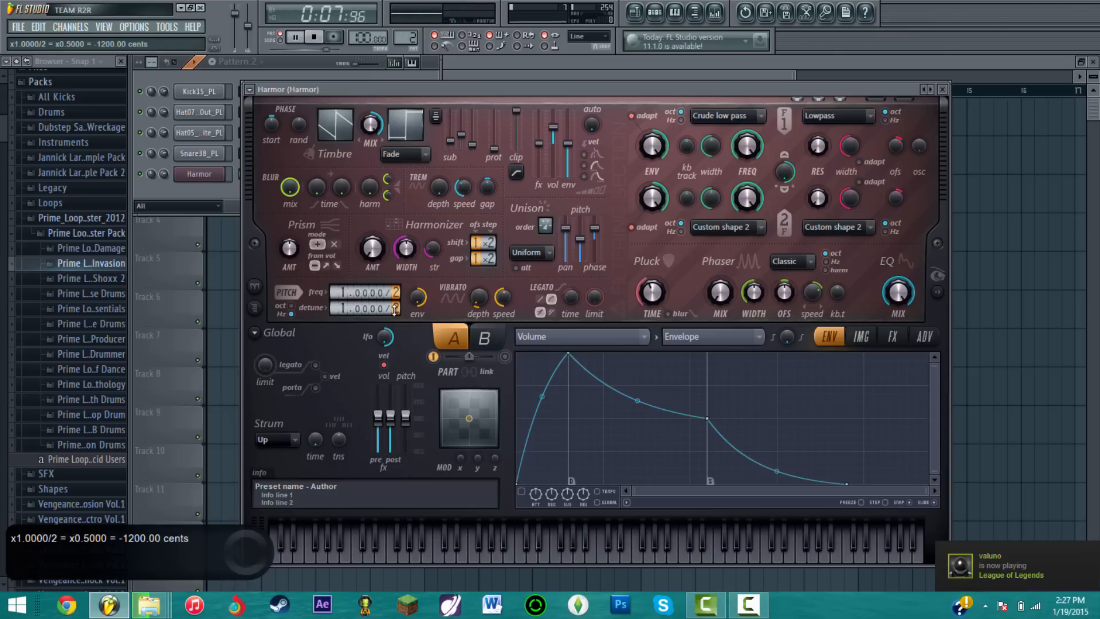
scroll(395, 310, down, 1)
scroll(338, 310, up, 1)
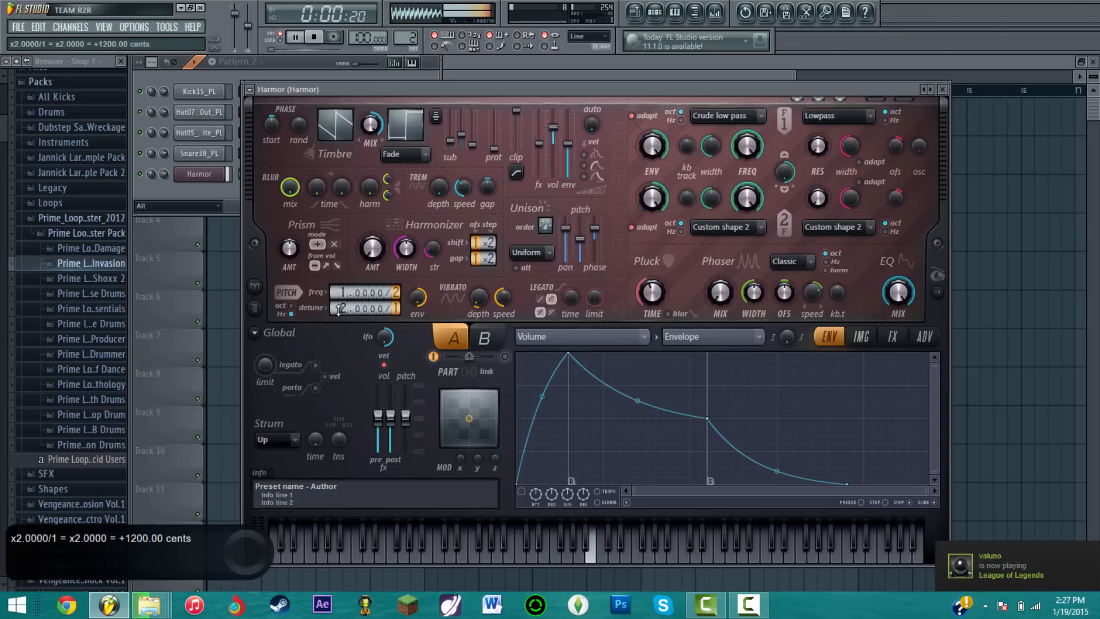
scroll(338, 309, down, 1)
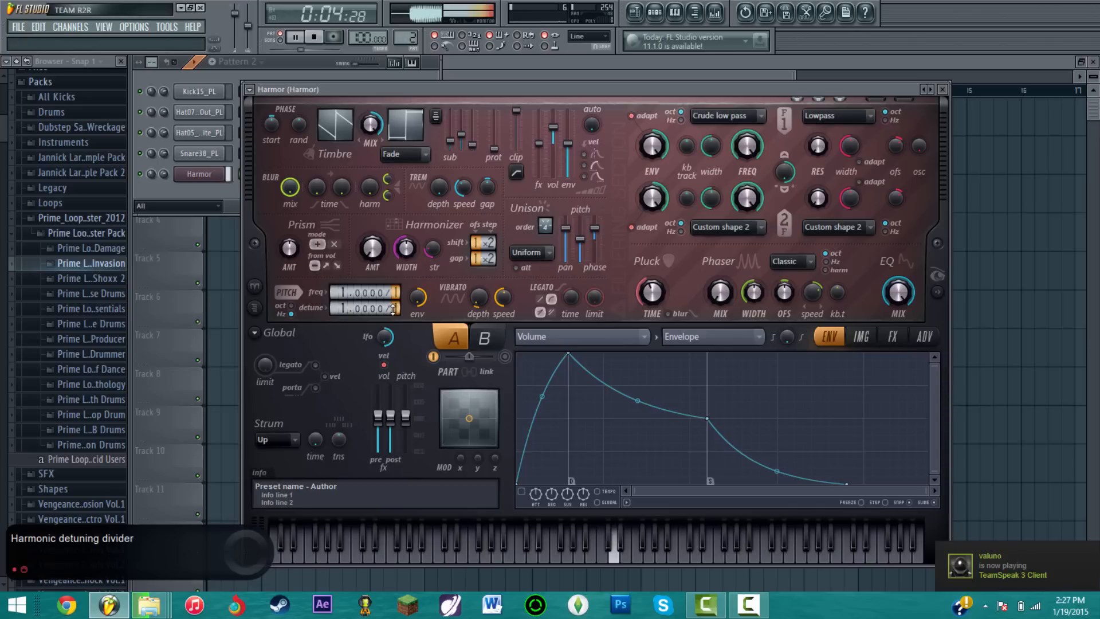
- Try a harmonic detuning divider of 2 with a frequency multiplier of x2, restore both, and briefly test the frequency divider
scroll(395, 308, up, 1)
scroll(350, 289, up, 1)
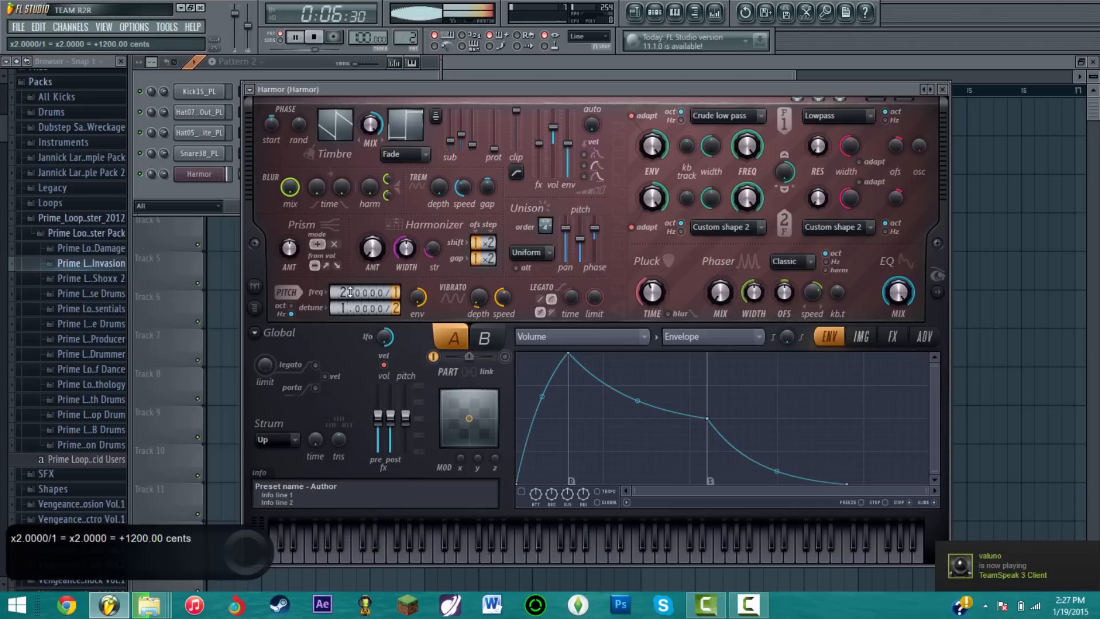
scroll(350, 291, down, 1)
scroll(396, 308, down, 1)
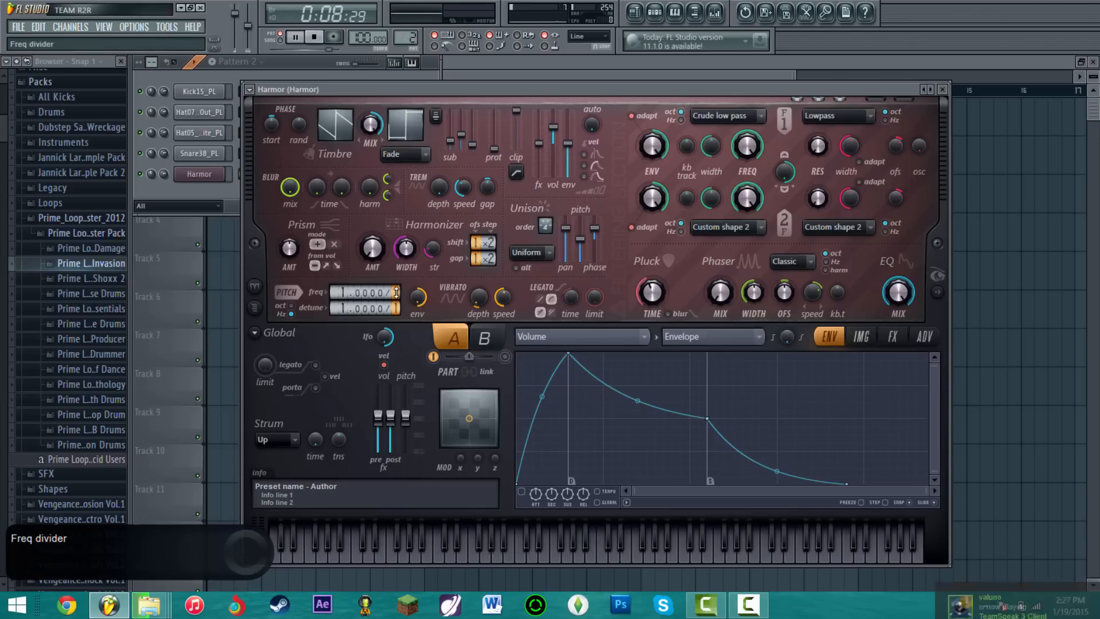
scroll(396, 292, up, 1)
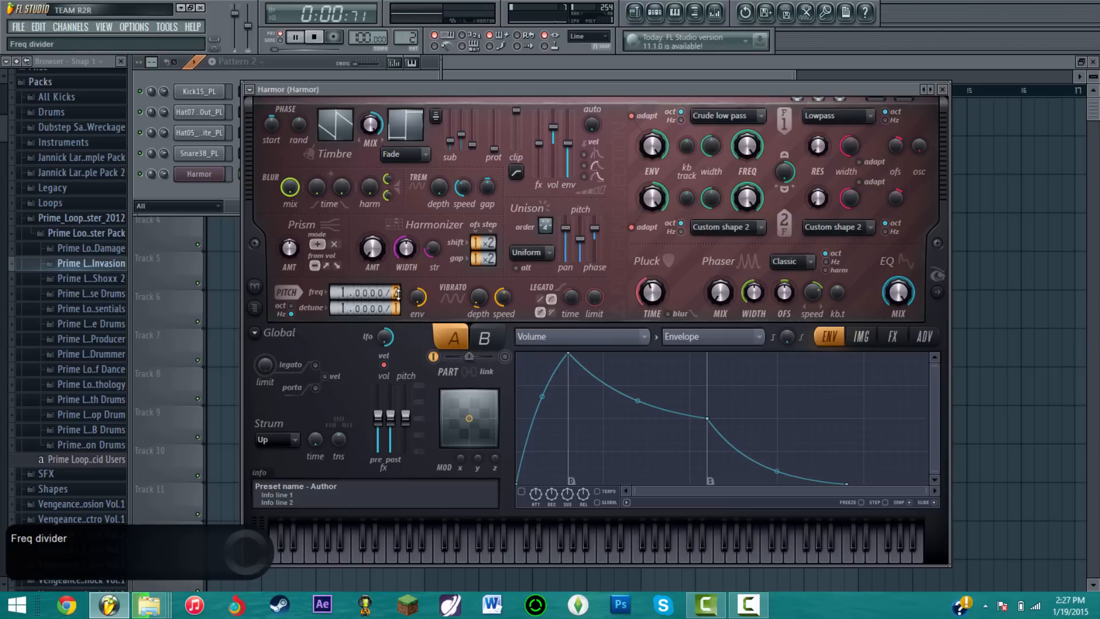
scroll(397, 294, down, 1)
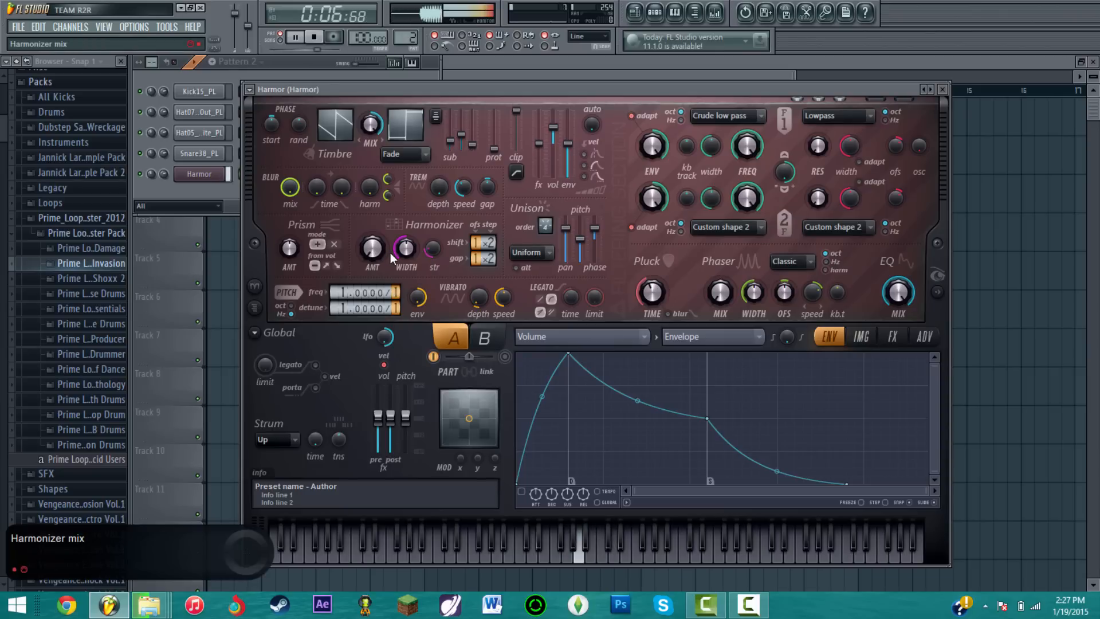
- Nudge Harmor's vibrato depth once more and close the synth window
drag(486, 300, 486, 289)
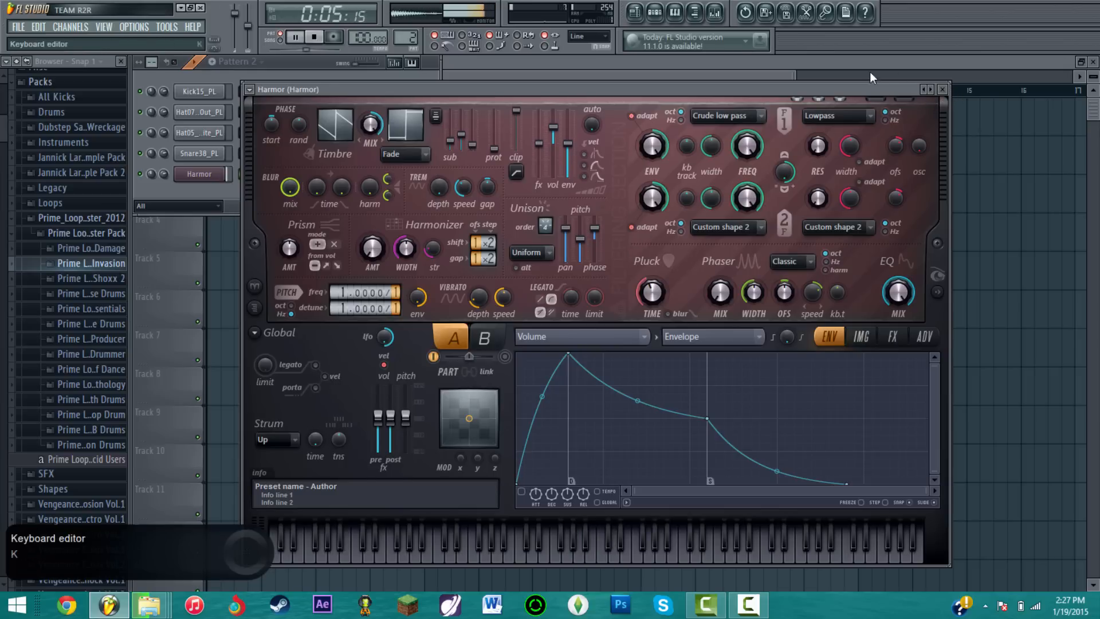
click(944, 90)
- Place Pattern 2 on playlist Track 2 at bars 1 and 5 and stop playback
drag(897, 149, 219, 151)
key(space)
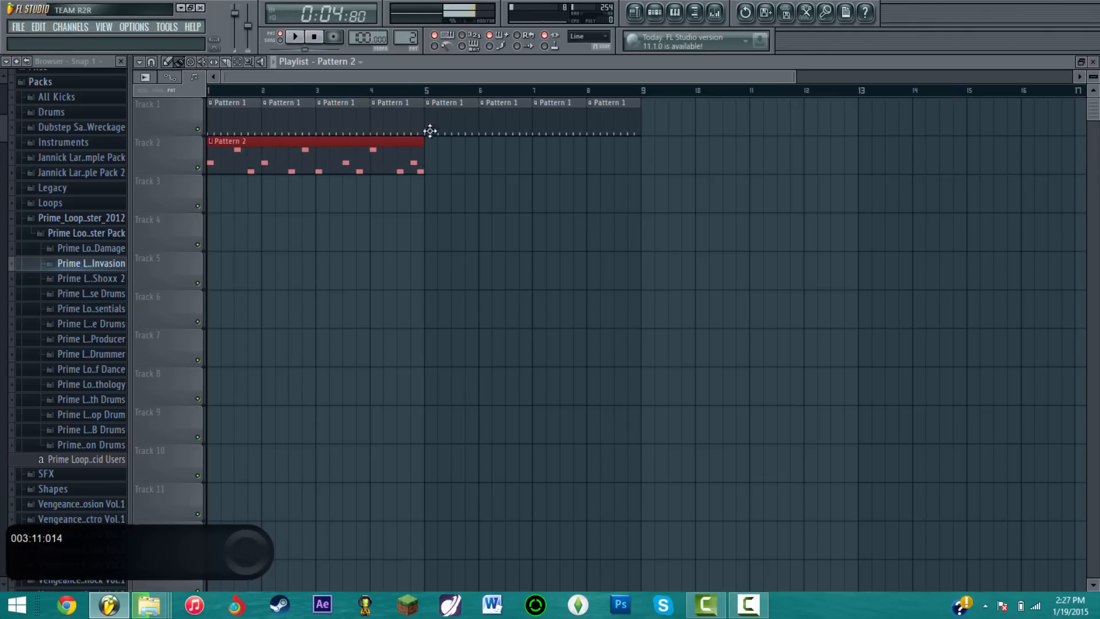
click(425, 163)
- Show the mixer and the channel rack and play Pattern 2 back briefly
click(714, 12)
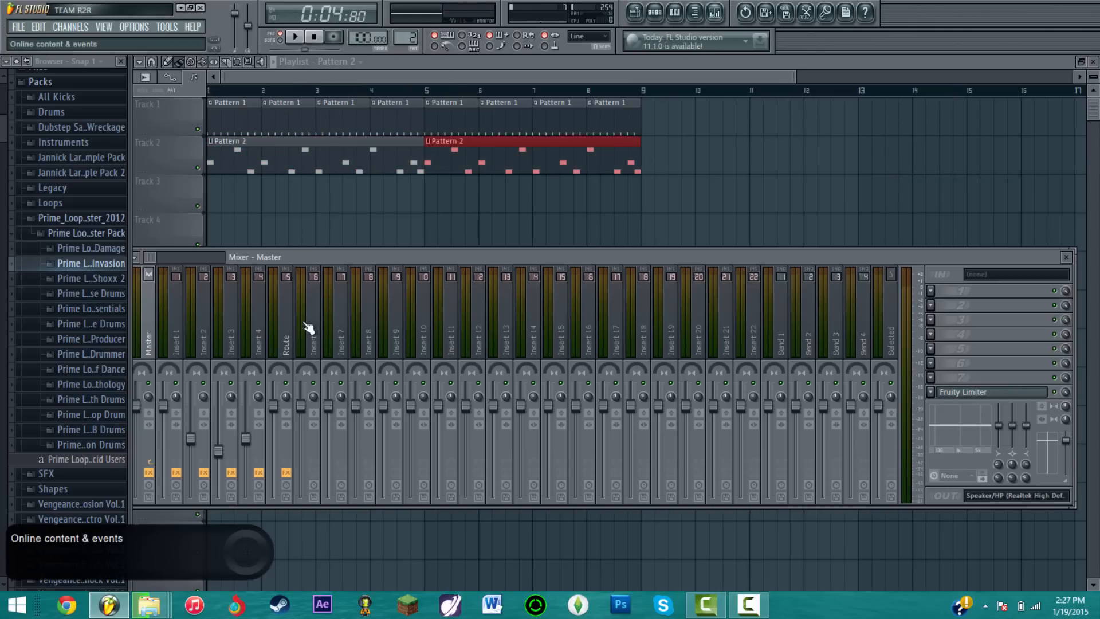
click(655, 12)
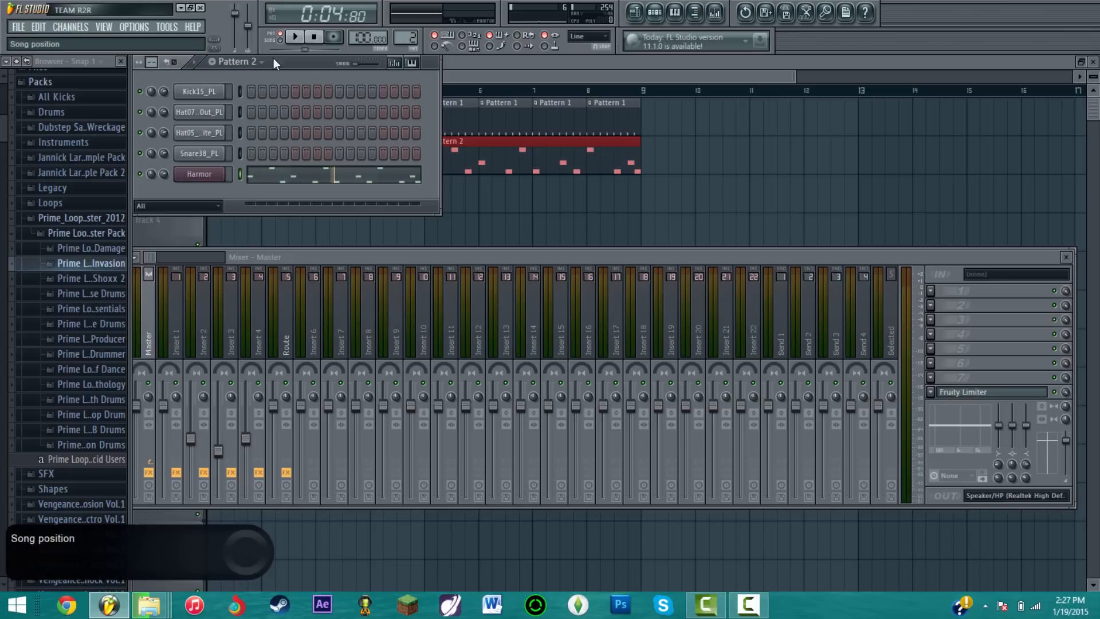
click(311, 40)
click(295, 36)
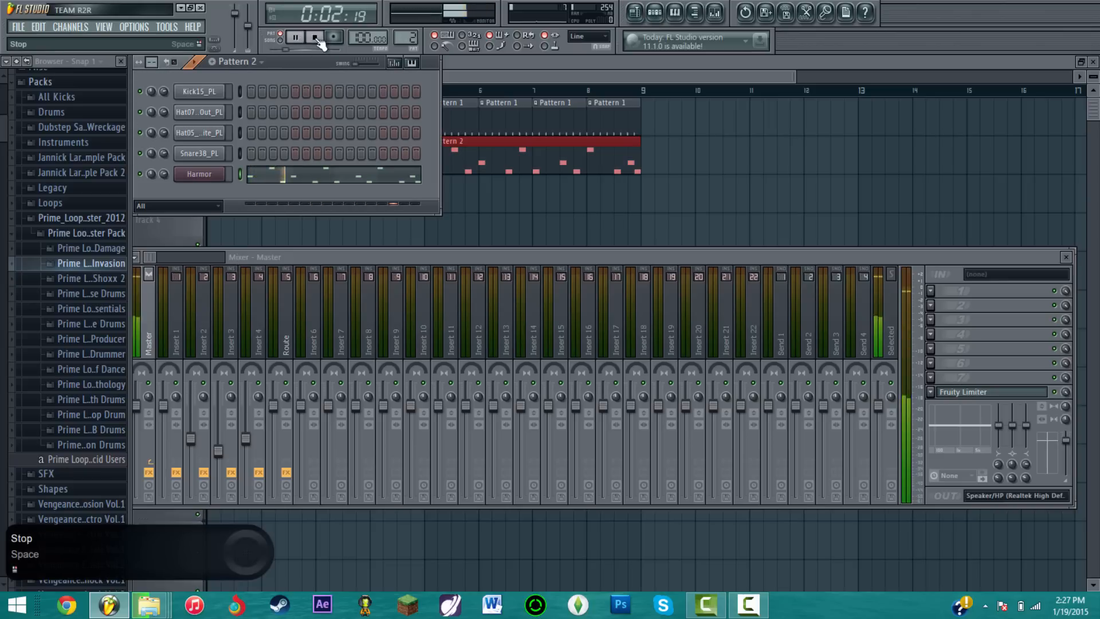
click(315, 38)
- Route the Harmor channel to free mixer track 6 from its channel settings
click(220, 174)
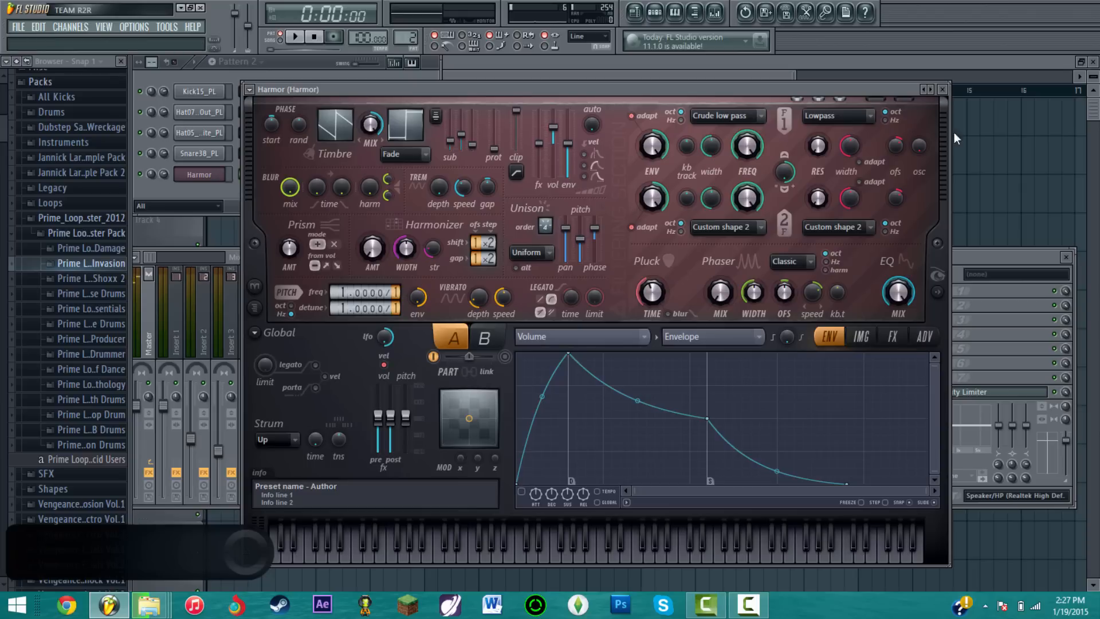
click(949, 93)
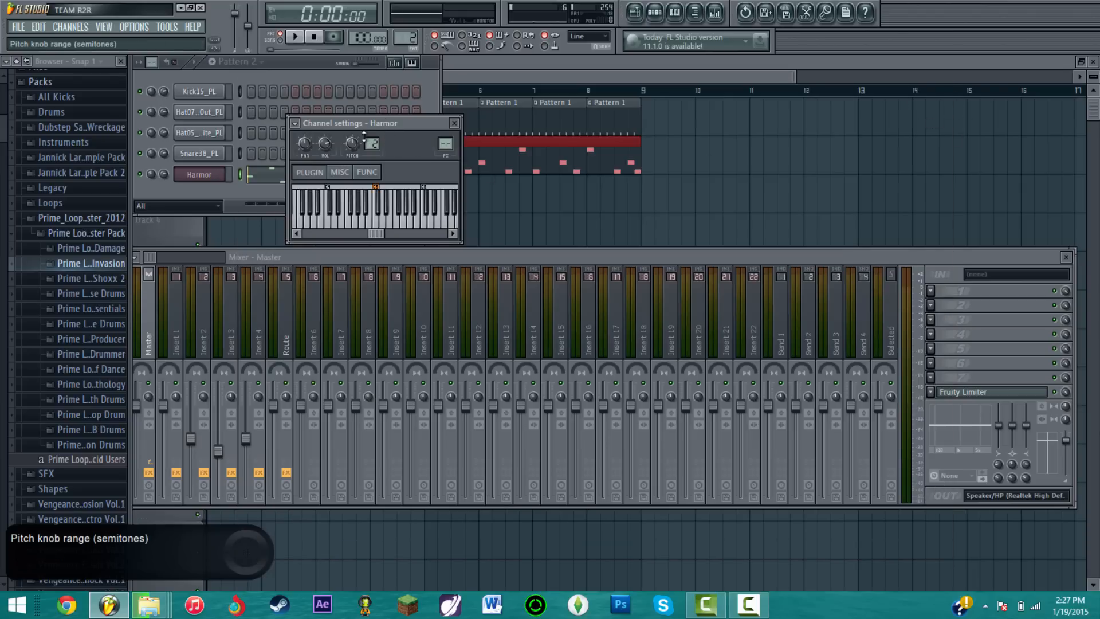
click(296, 124)
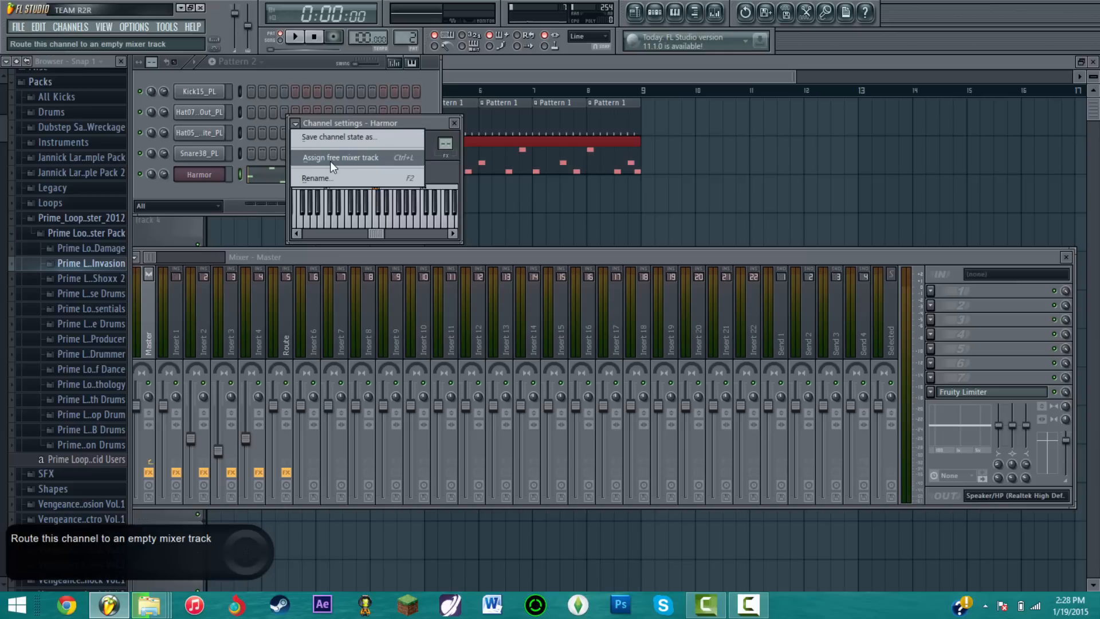
click(330, 156)
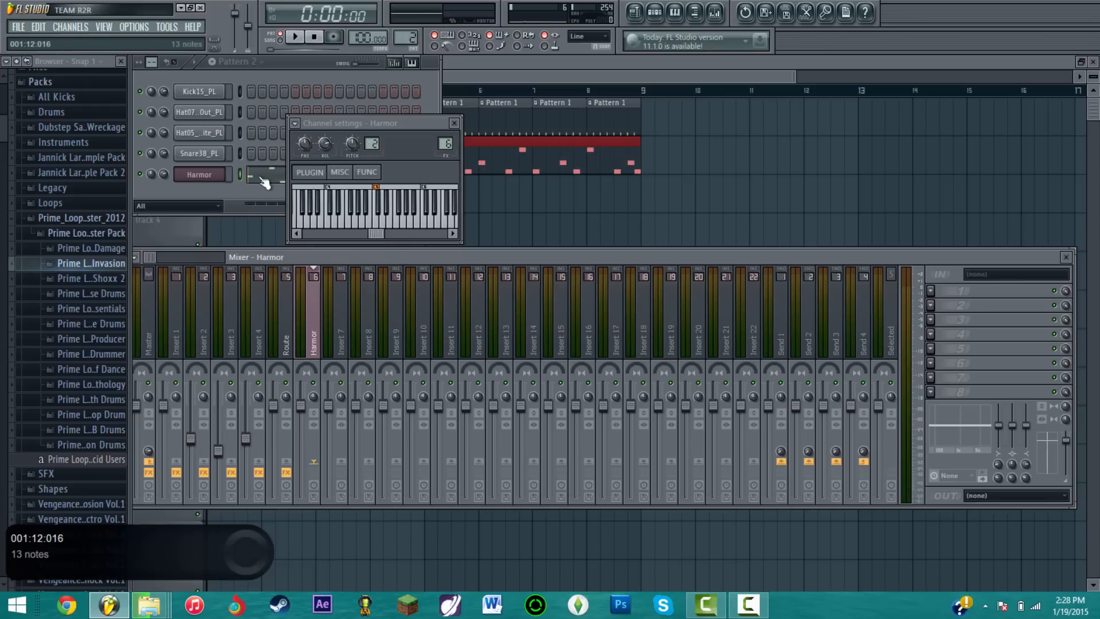
- Load Fruity Reeverb into the first effect slot of the Harmor mixer track, with its high cut and low cut off
click(931, 290)
click(1062, 111)
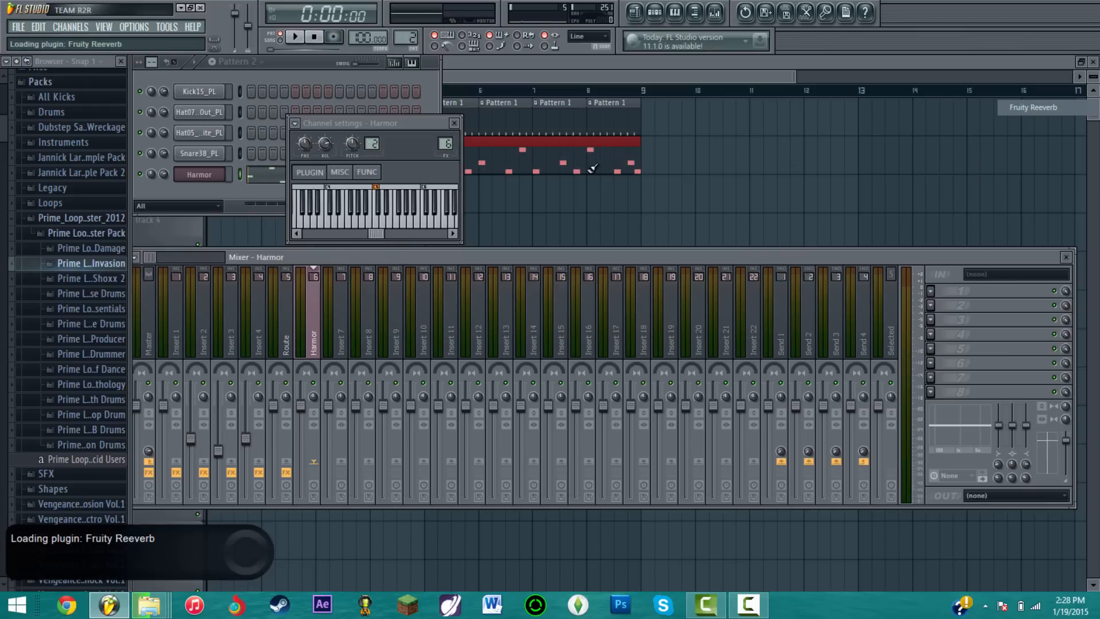
drag(277, 177, 278, 103)
drag(167, 177, 167, 198)
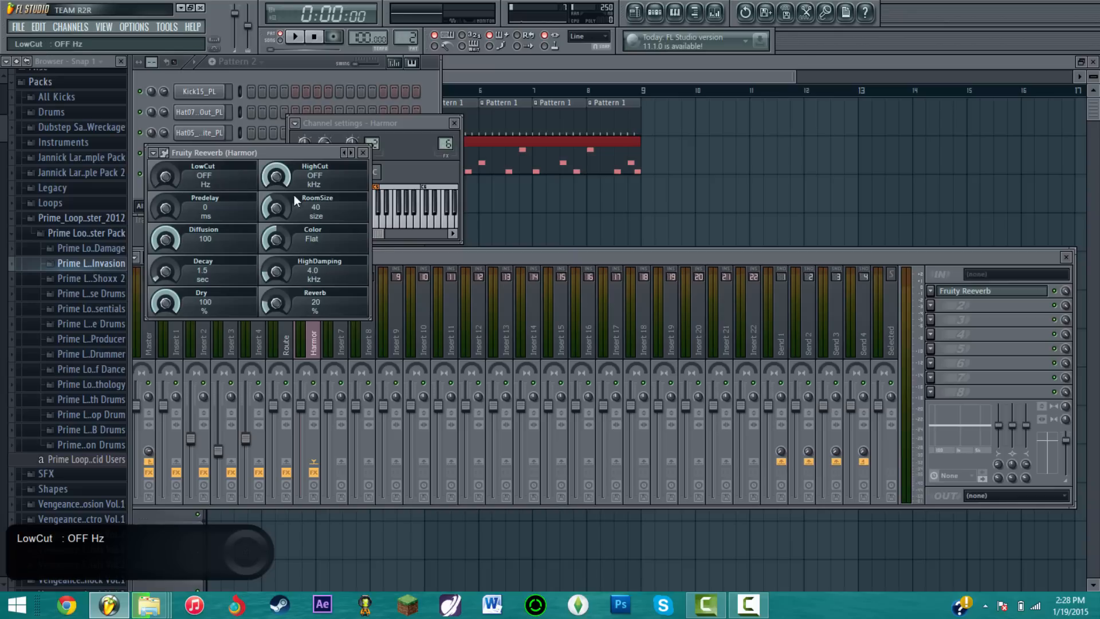
- Set the reverb's room size to 100, color to Warmer and decay to 4.9 sec
drag(284, 208, 283, 150)
drag(282, 236, 282, 179)
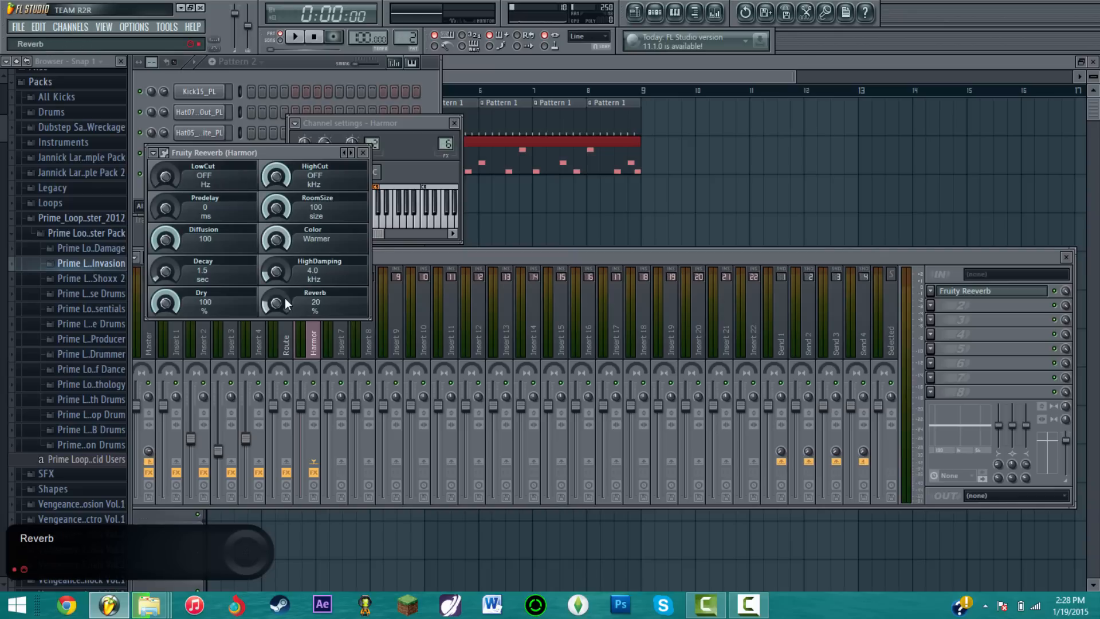
drag(171, 270, 171, 241)
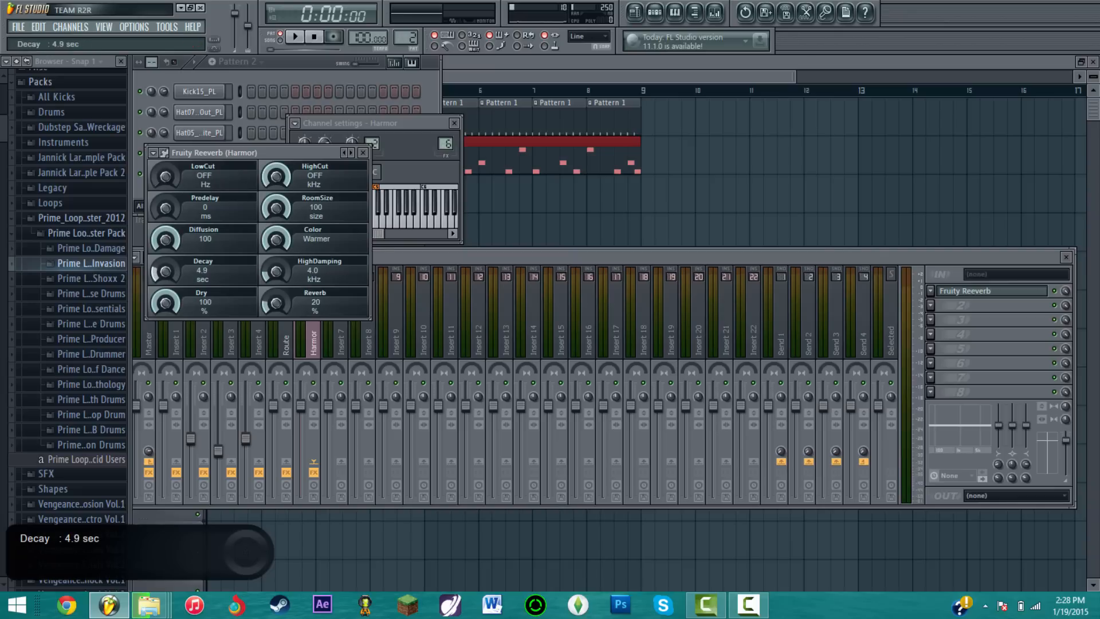
- Set the reverb's predelay to 90 ms and decay to 5.0 sec while Pattern 2 plays, then close the effect and stop playback
click(296, 36)
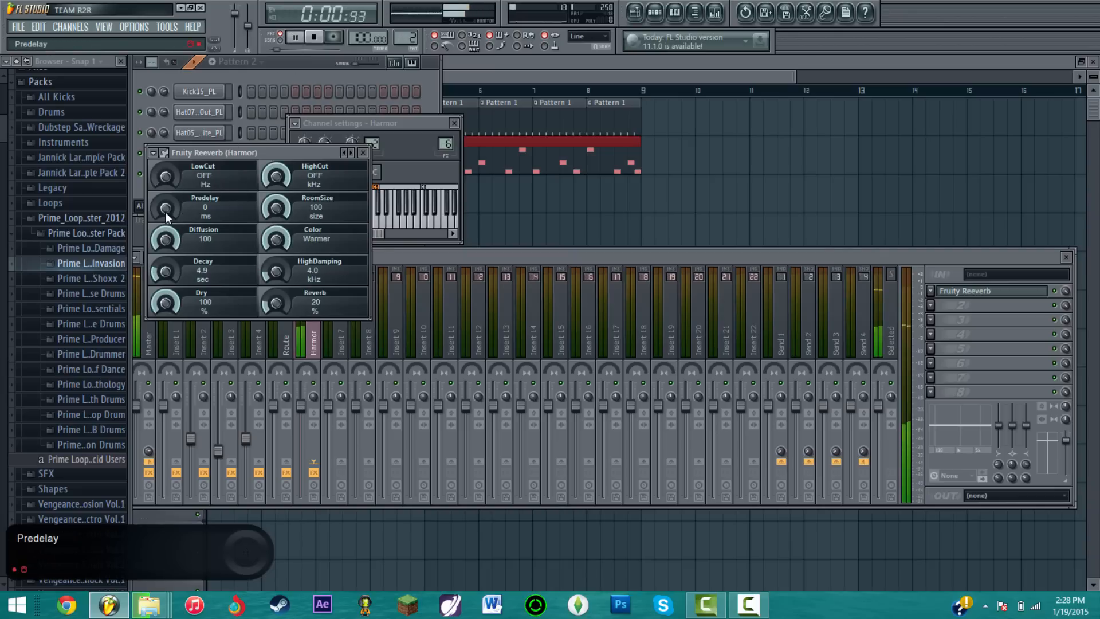
drag(165, 212, 165, 194)
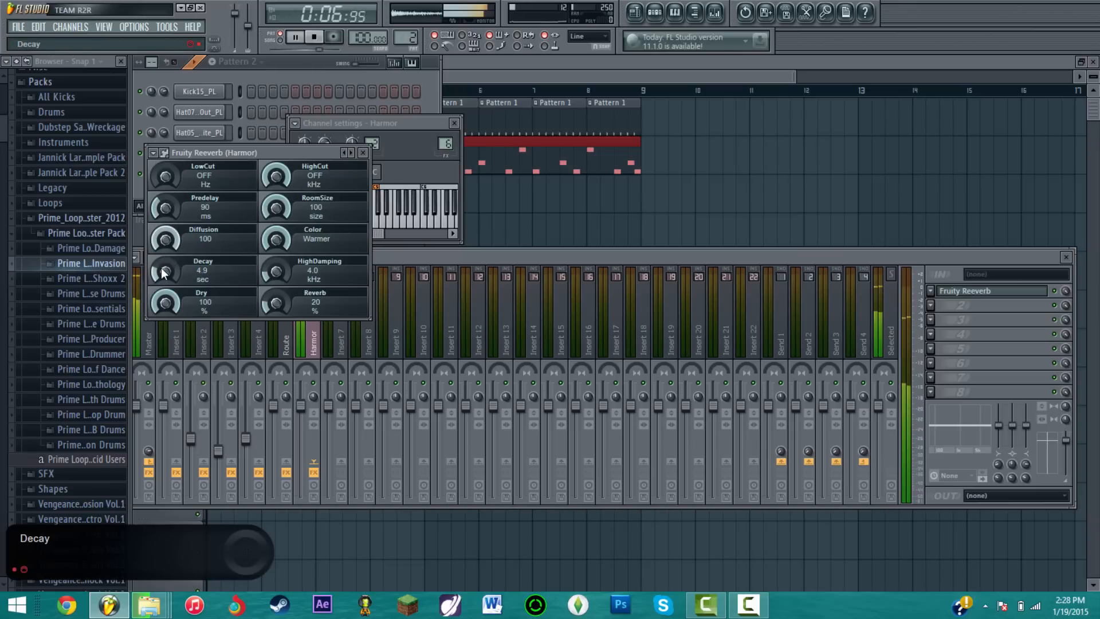
drag(163, 273, 164, 271)
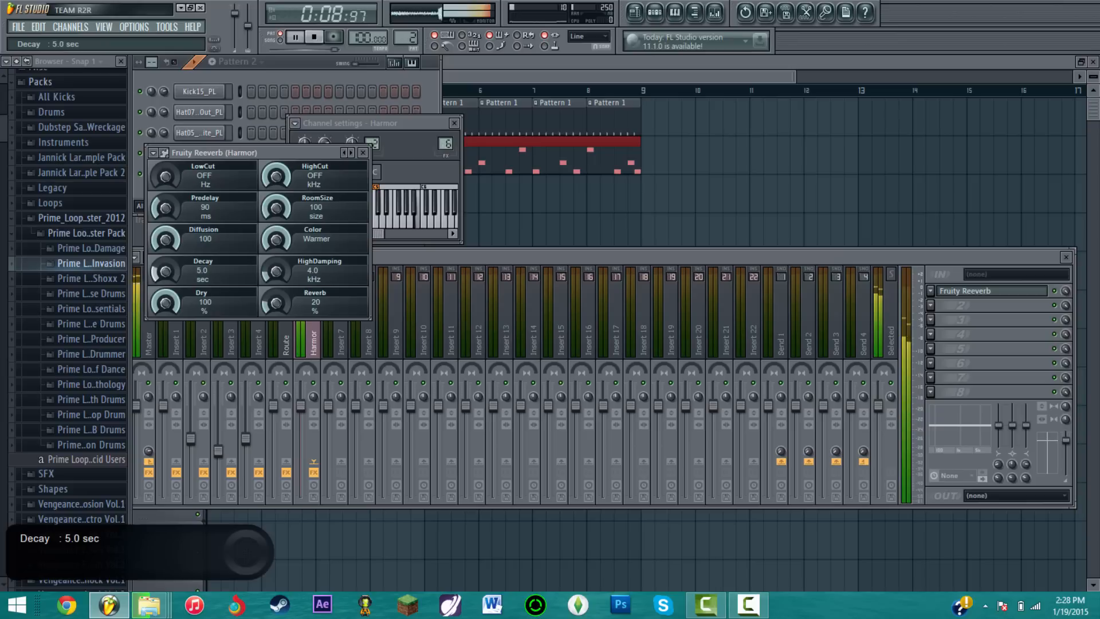
click(362, 153)
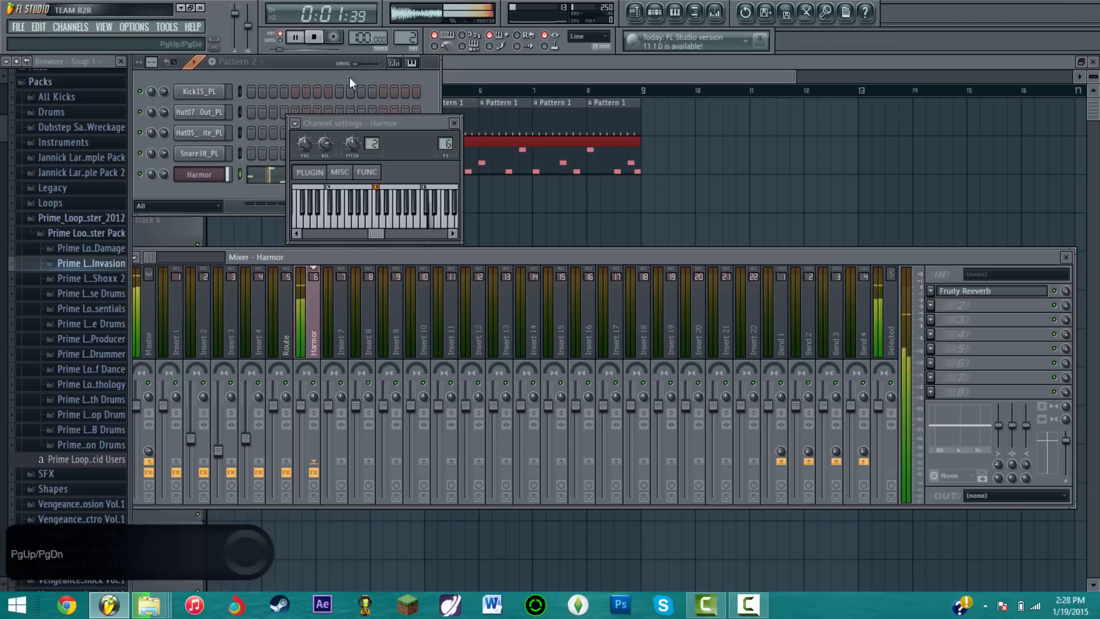
key(space)
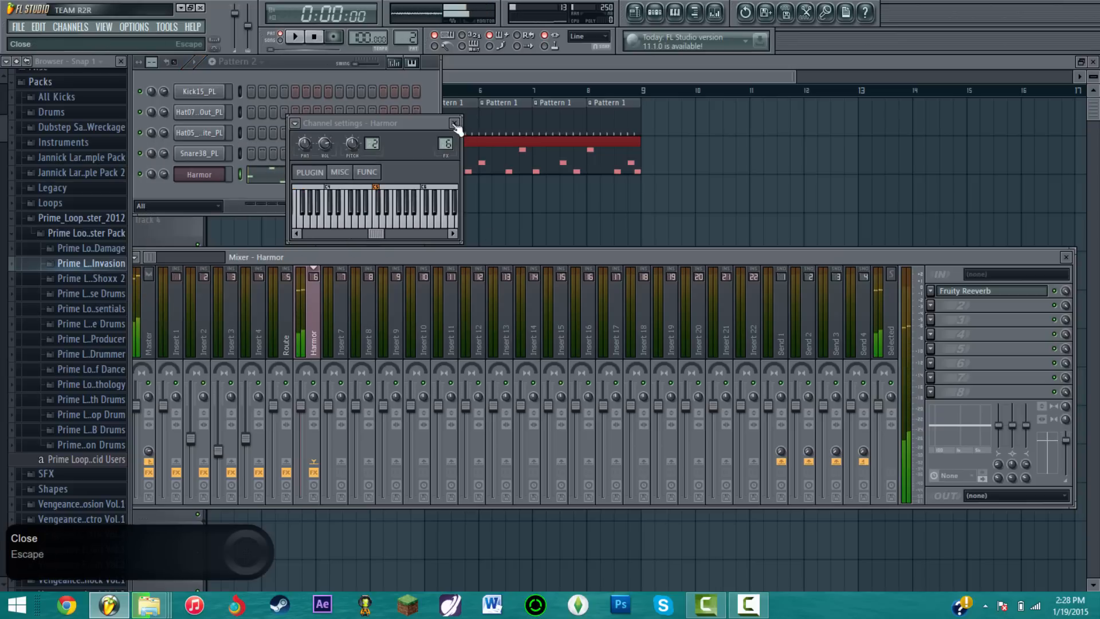
click(455, 124)
click(932, 307)
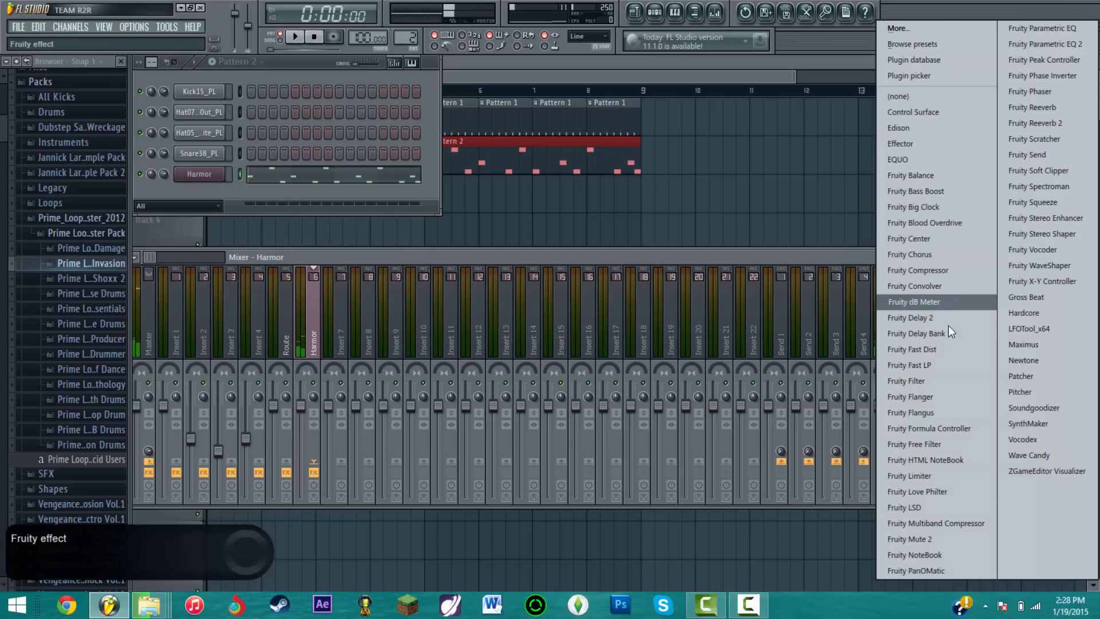
click(825, 312)
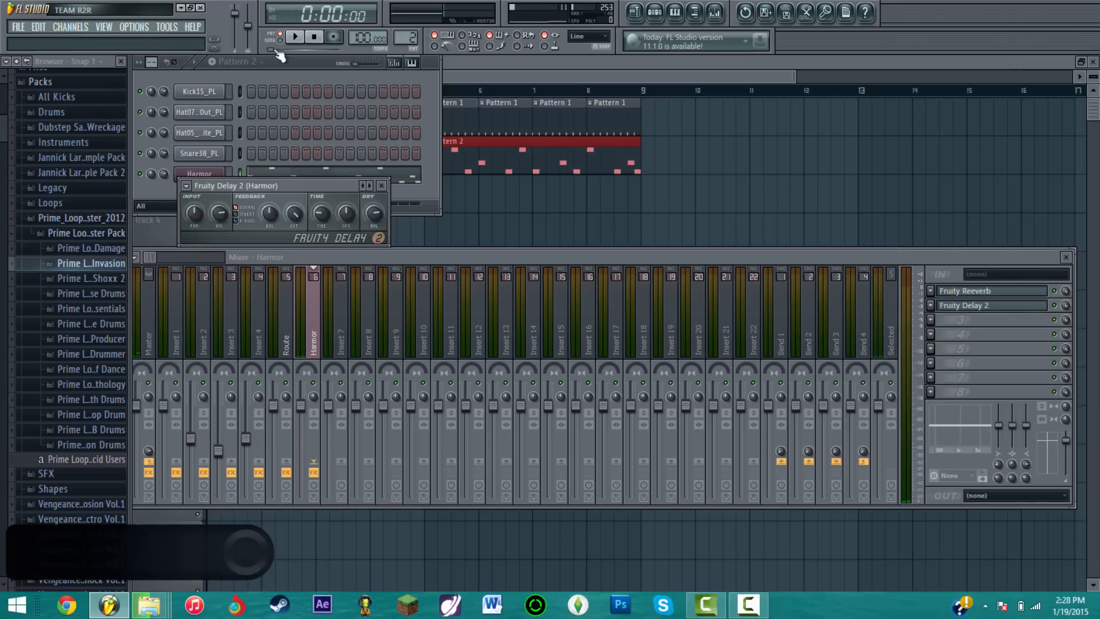
click(295, 36)
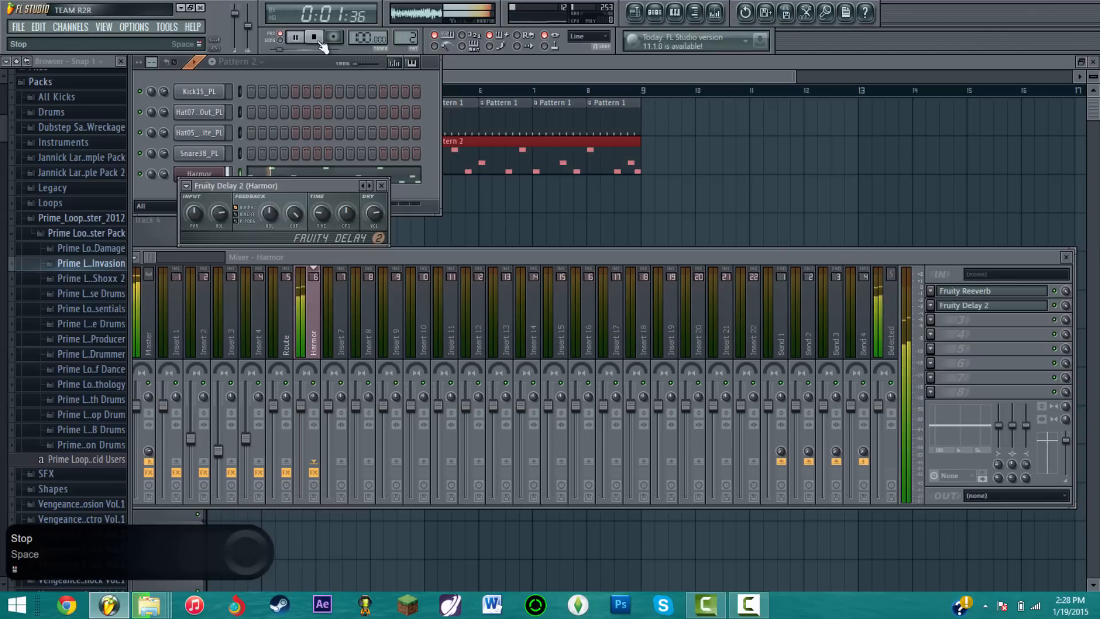
click(318, 39)
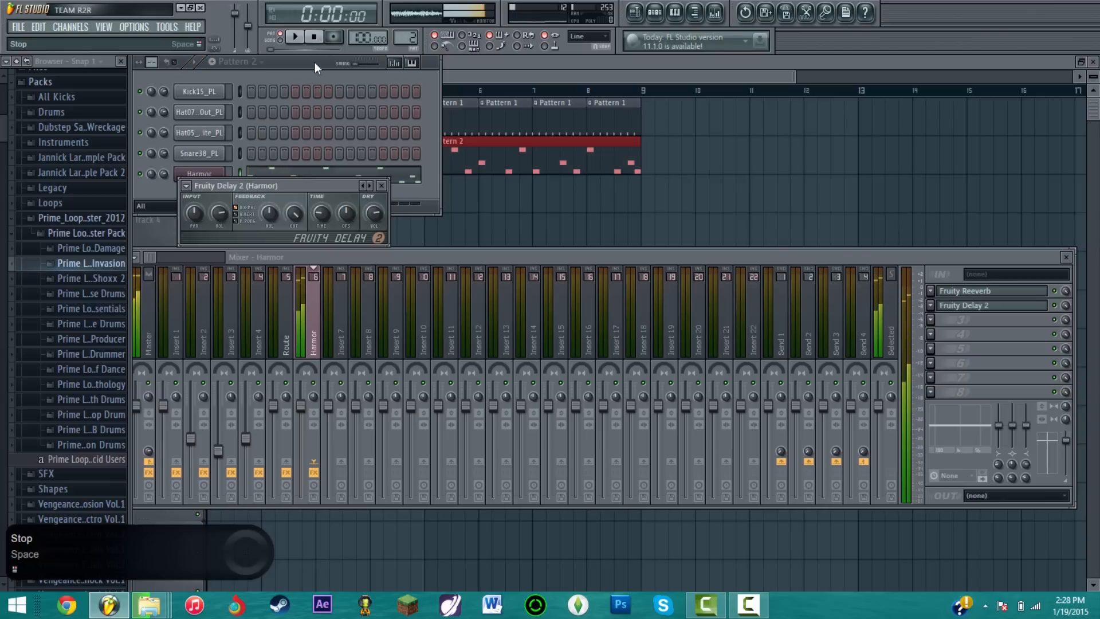
- Apply the Stereo effect preset to Fruity Delay 2, audition it, and close the delay and the mixer
click(187, 187)
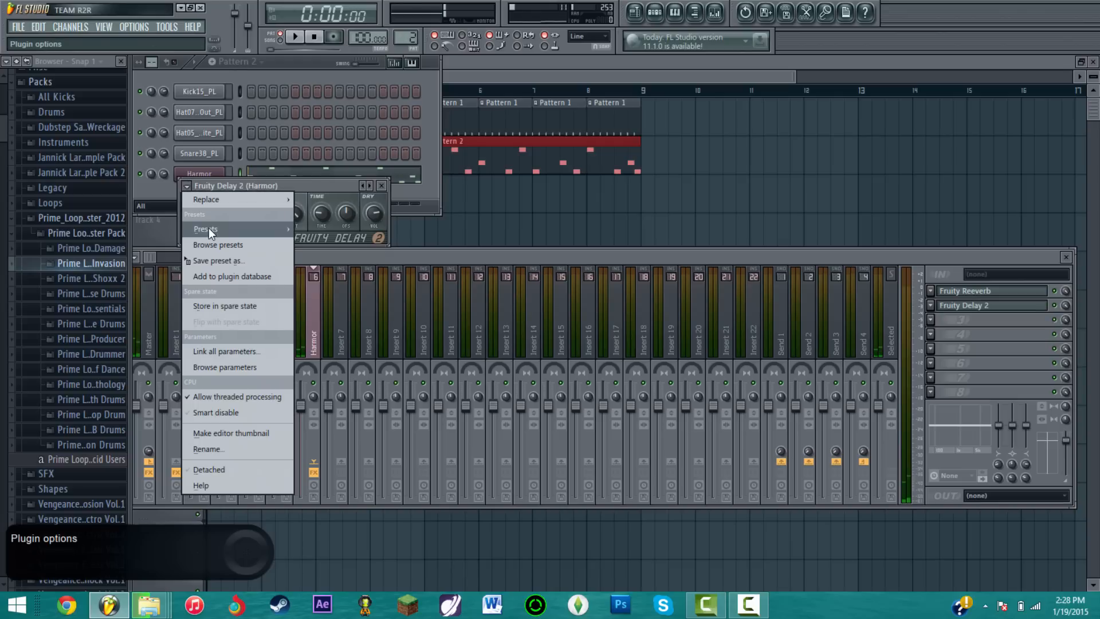
mouse_move(209, 228)
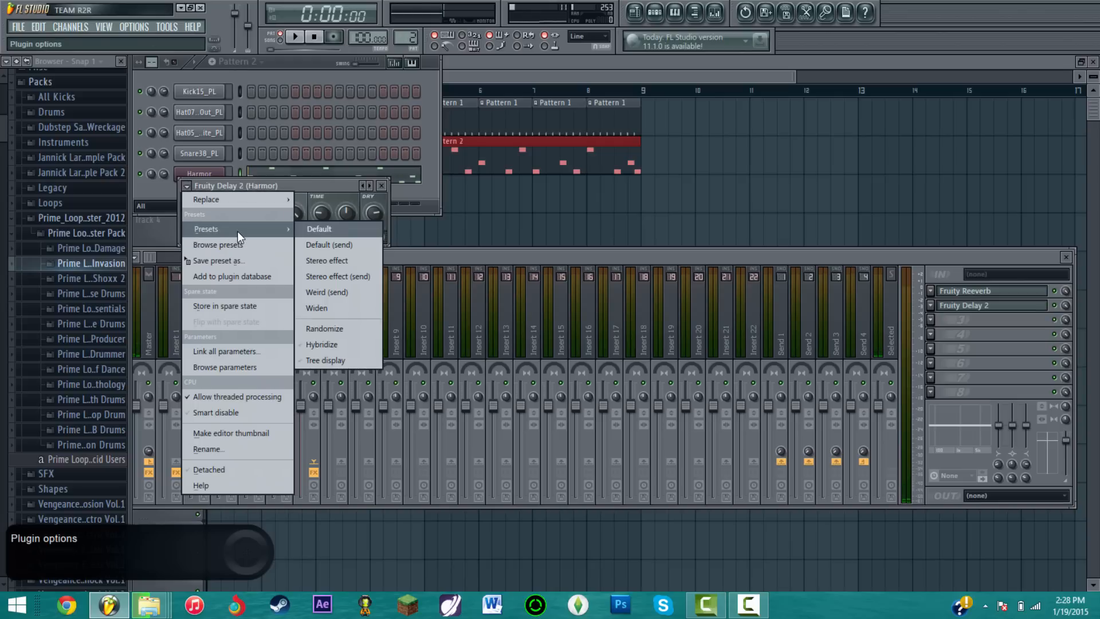
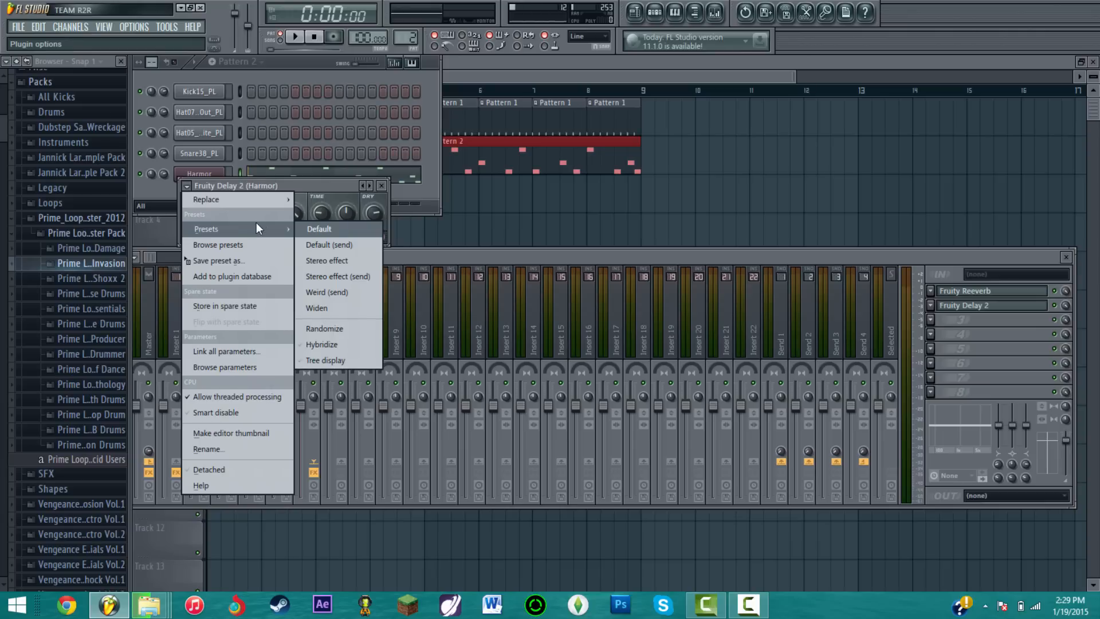
click(325, 259)
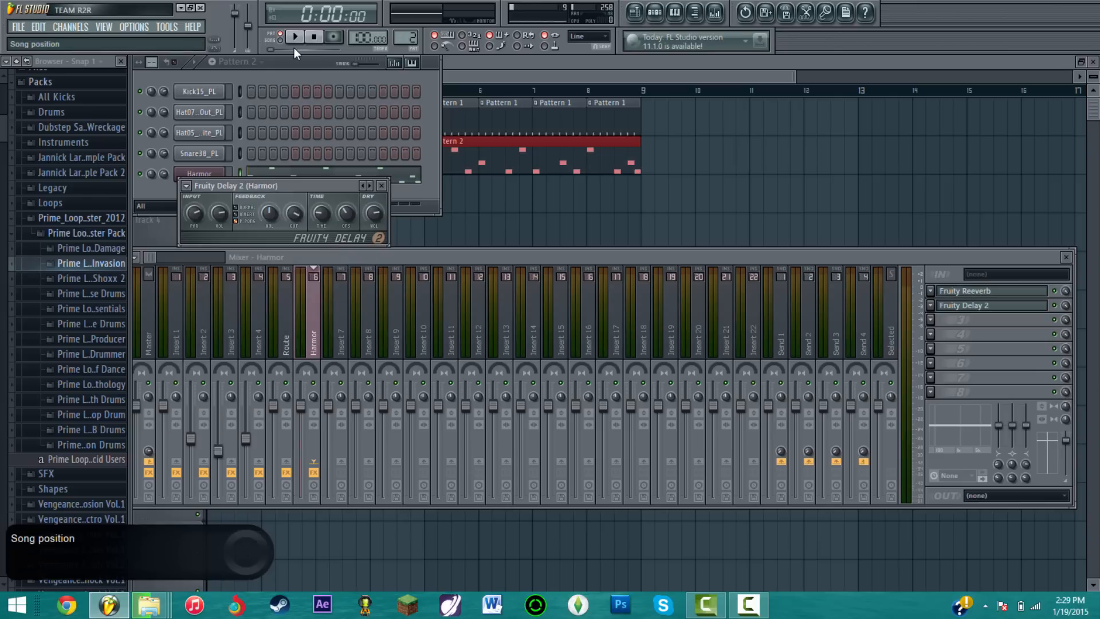
click(295, 36)
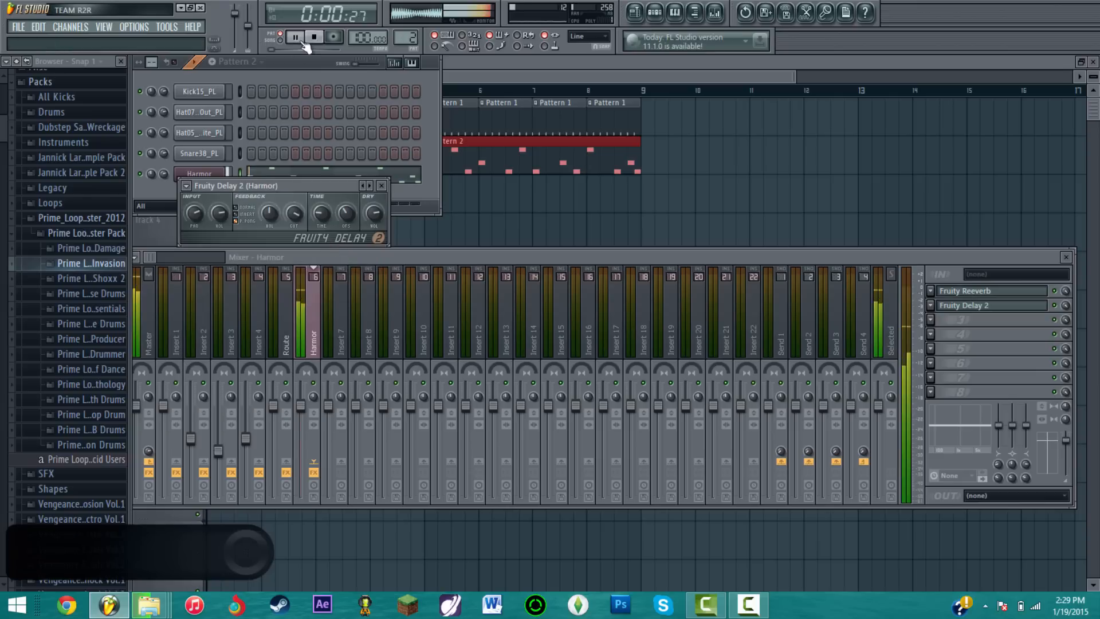
click(381, 186)
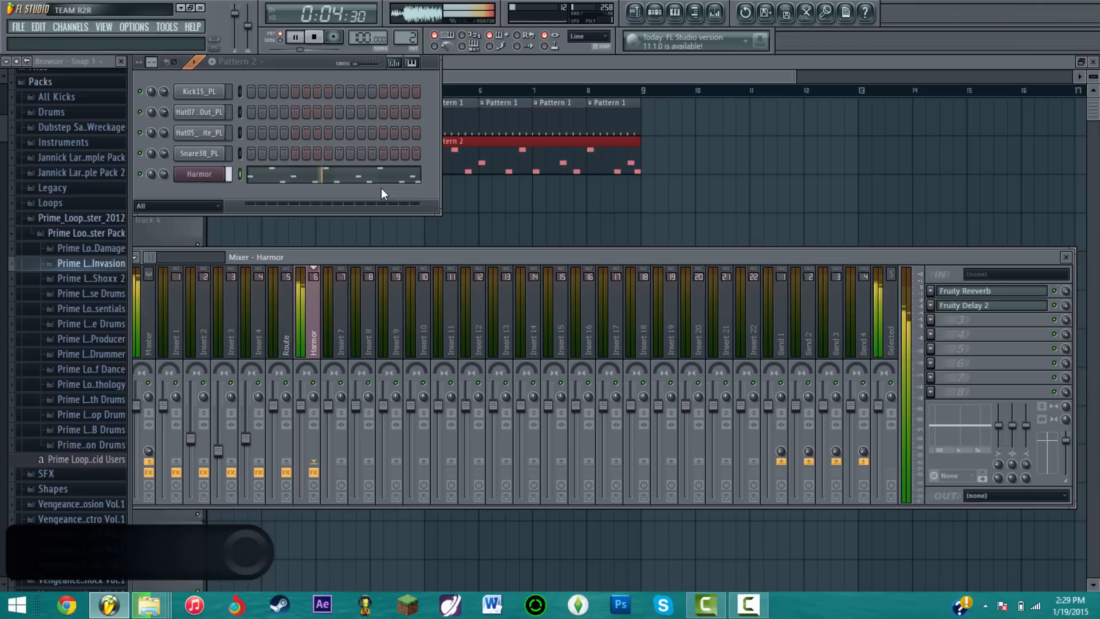
click(1067, 258)
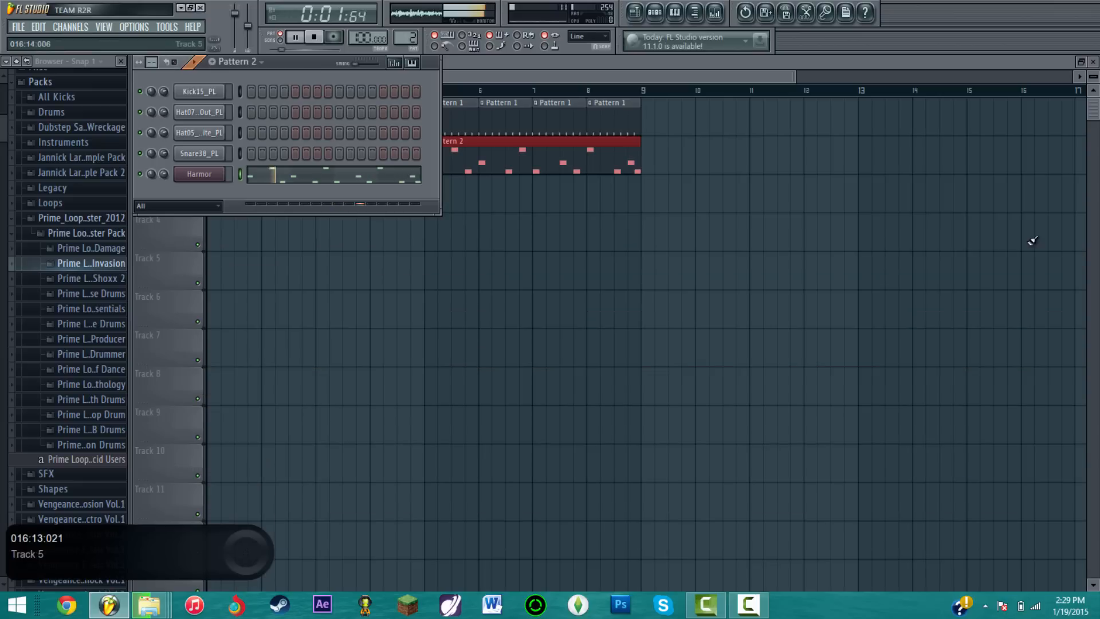
click(314, 38)
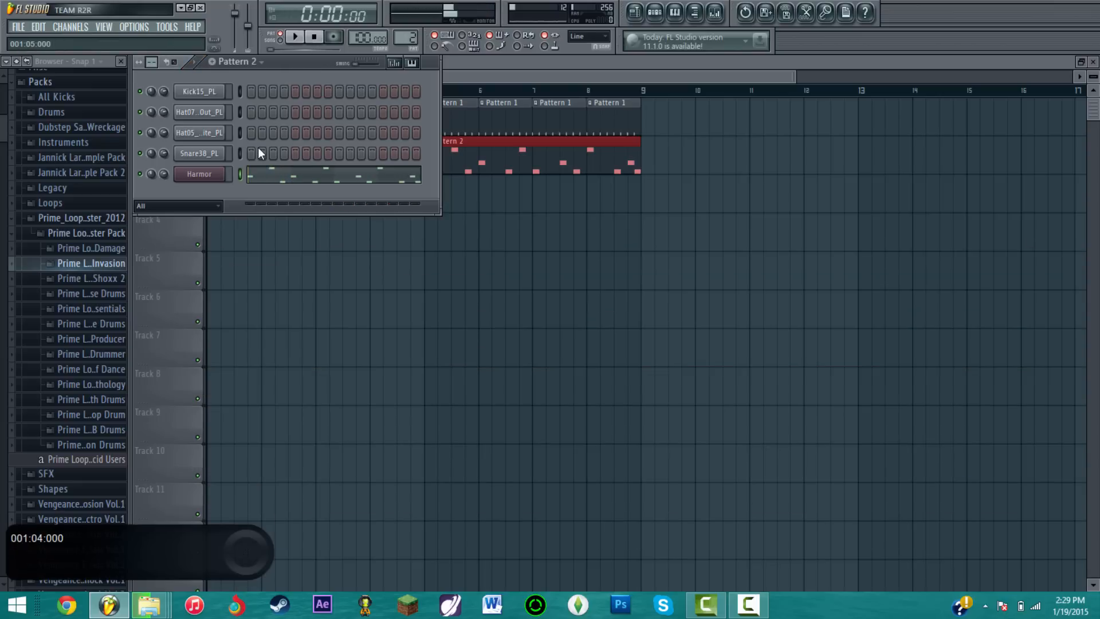
- Copy all of Harmor's Pattern 2 notes from its piano roll and close the piano roll
click(270, 177)
drag(267, 77, 905, 84)
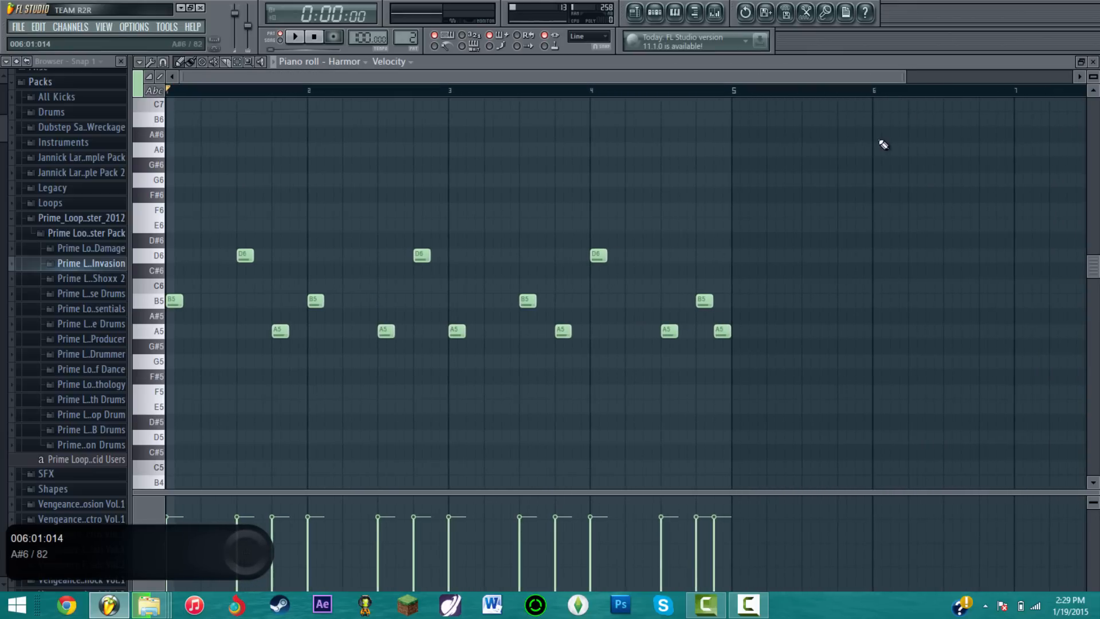
key(ctrl+a)
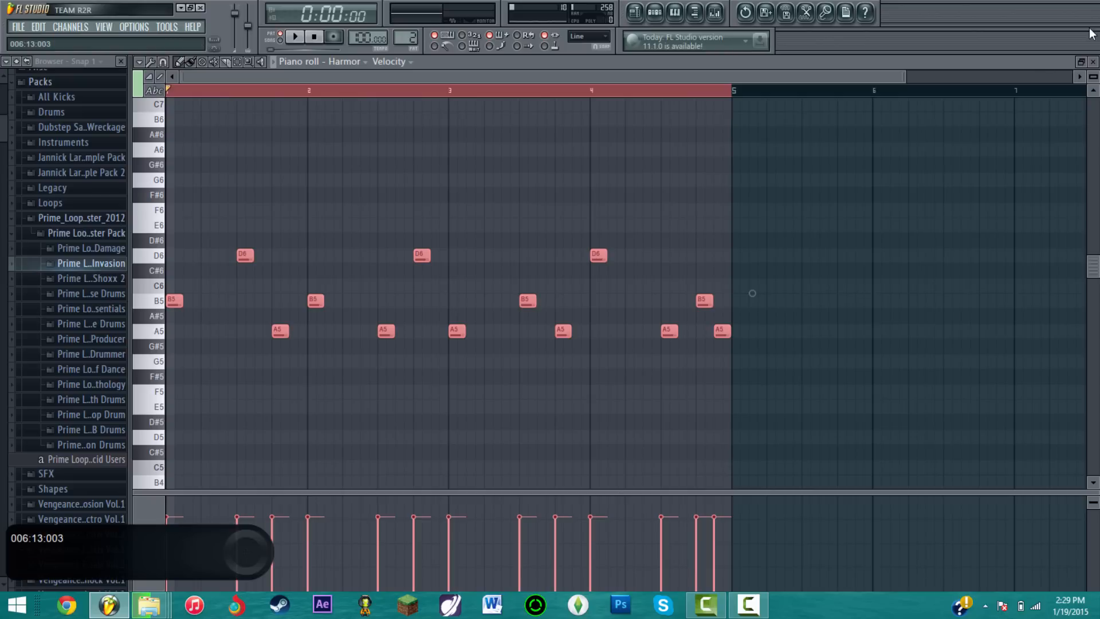
click(1093, 61)
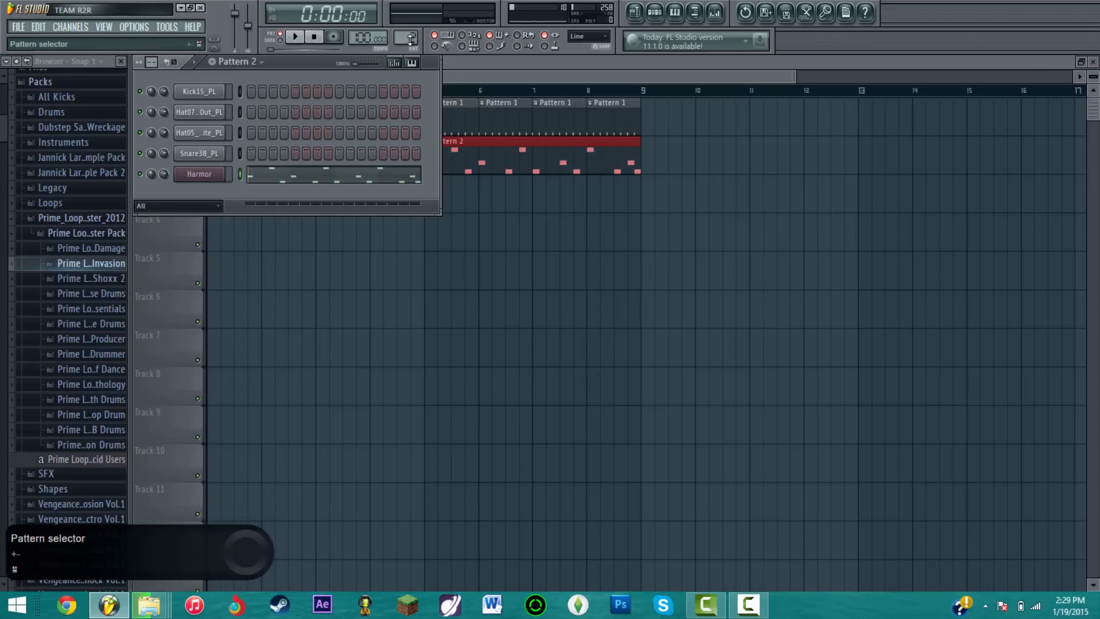
- Switch to Pattern 3, add a Nexus channel and load the Piano preset PN Ballad Grand Piano
scroll(413, 43, up, 1)
click(71, 29)
mouse_move(74, 46)
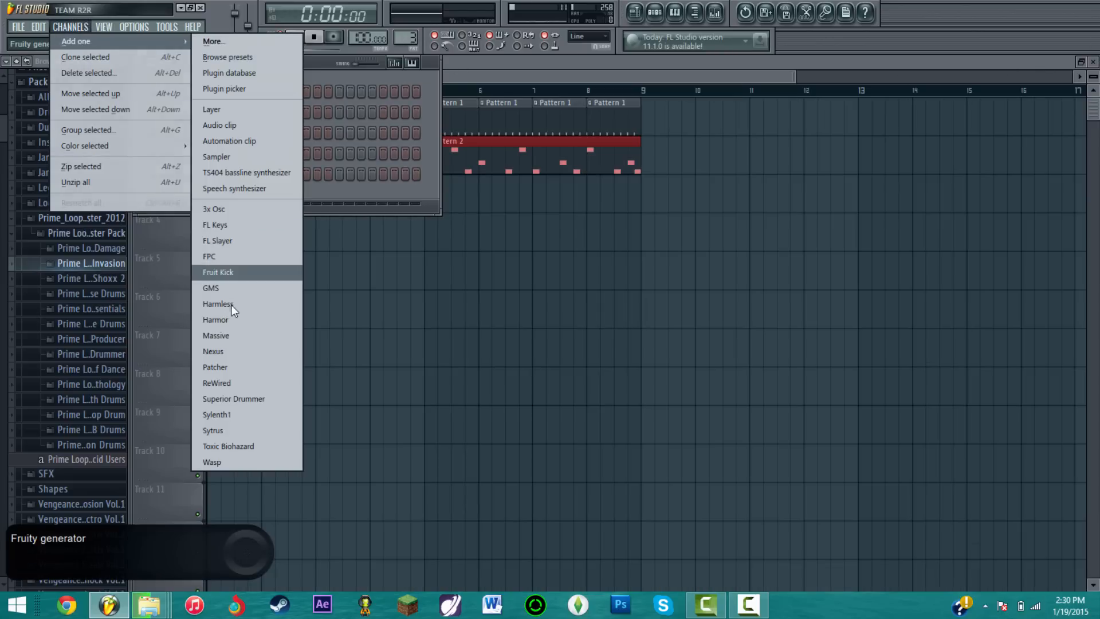
click(235, 351)
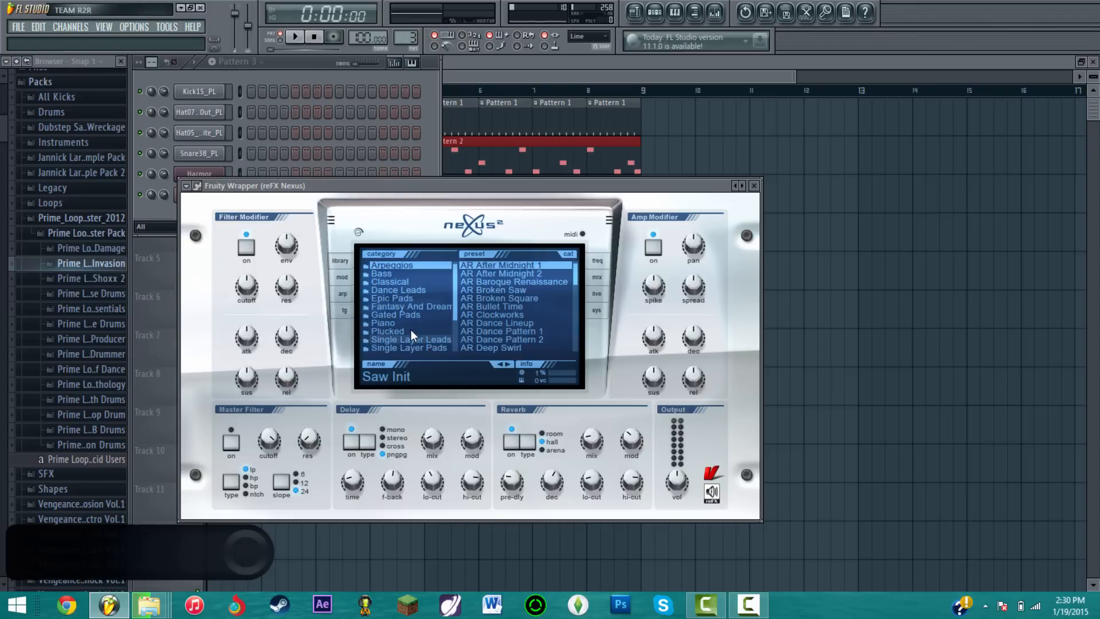
click(411, 324)
click(535, 297)
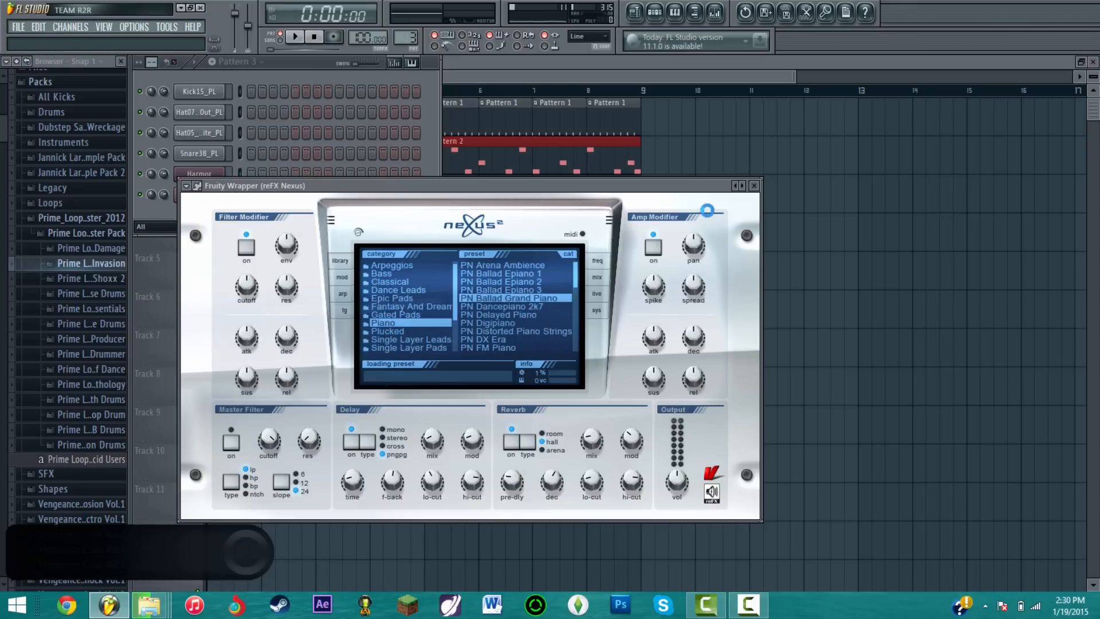
- Paste the copied melody into Nexus's piano roll and deselect the notes
click(196, 186)
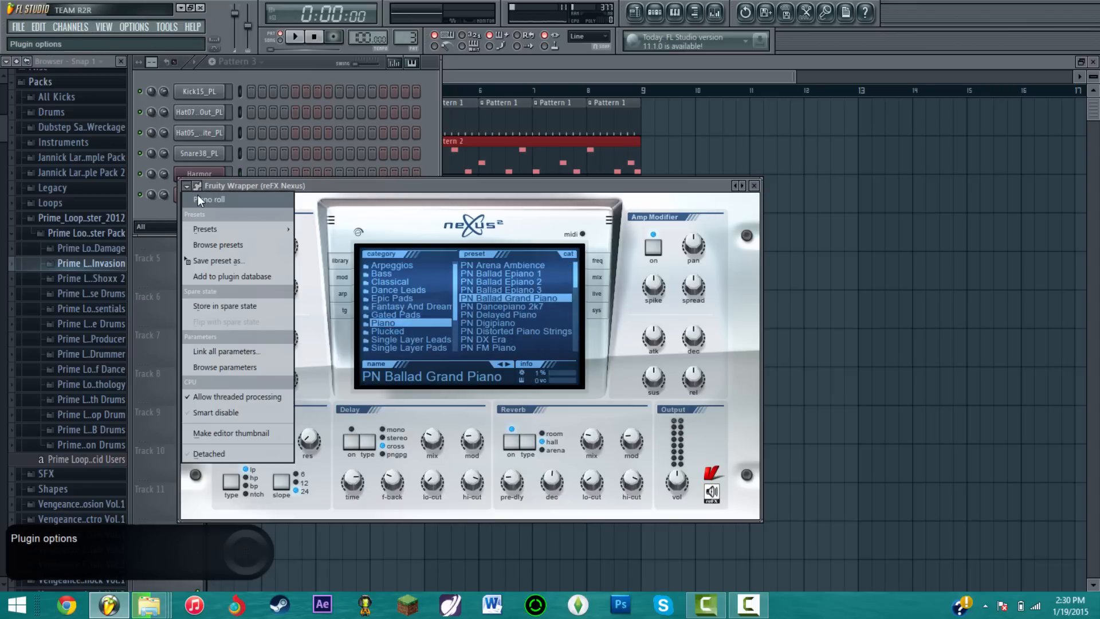
click(200, 200)
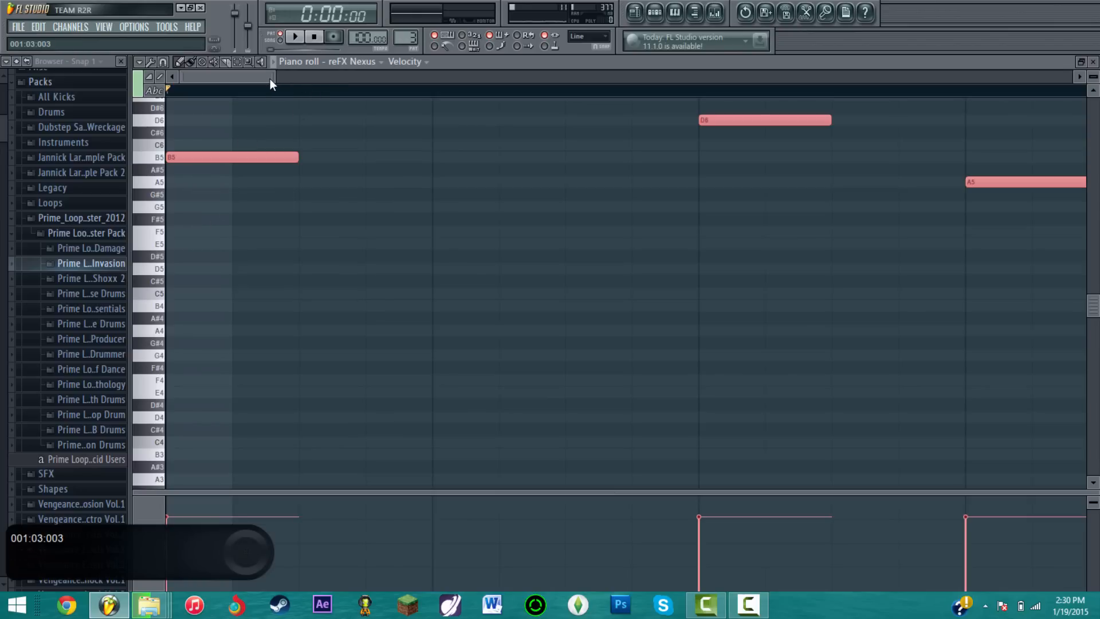
drag(278, 78, 1040, 78)
scroll(295, 238, up, 3)
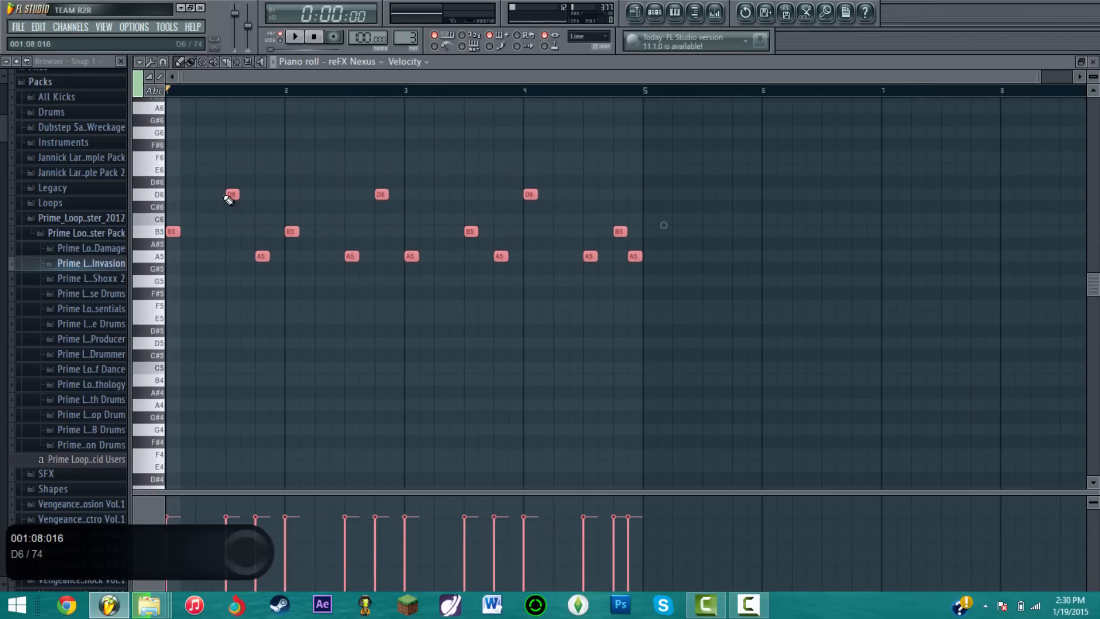
click(216, 231)
- Stack the nearby notes into chords: D6-B5-A5 at the start of bar 1 and D6-B5-G5 at bar 2
drag(230, 195, 172, 195)
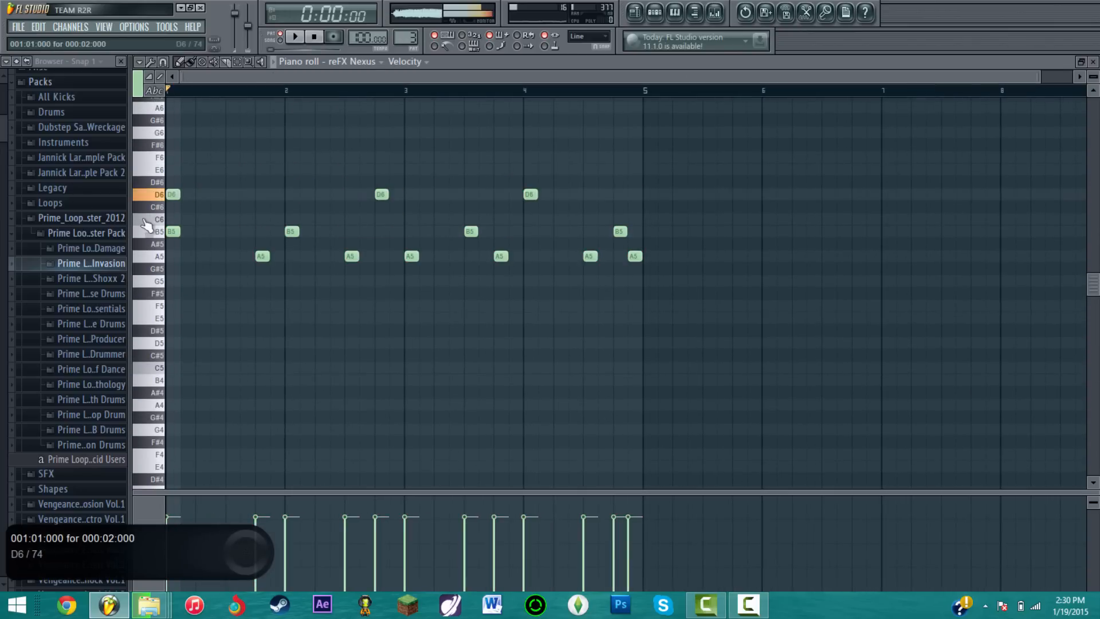
drag(260, 253, 172, 253)
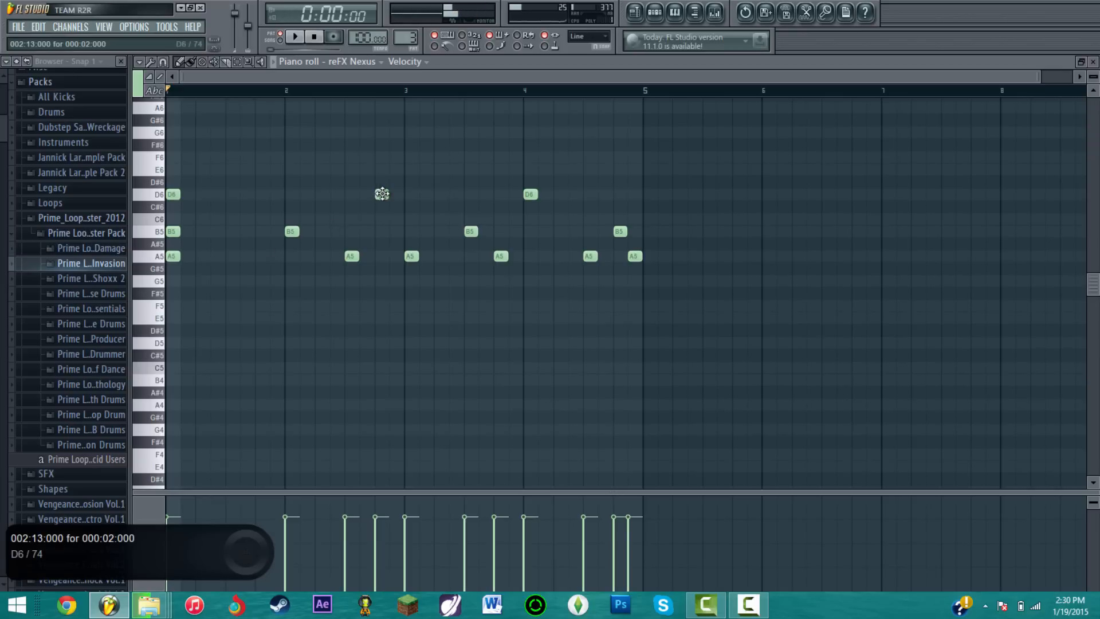
drag(381, 194, 291, 195)
drag(351, 256, 291, 281)
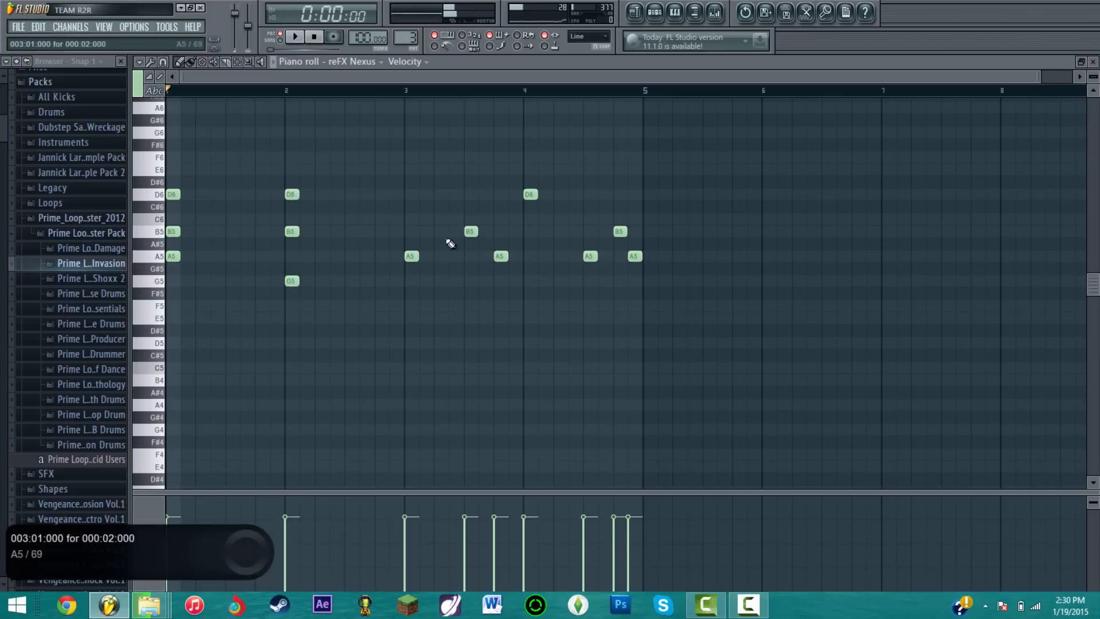
- Form the bar 3 chord D6-A5-G5 from the nearby notes and delete the spare A5 within that bar
drag(466, 235, 410, 232)
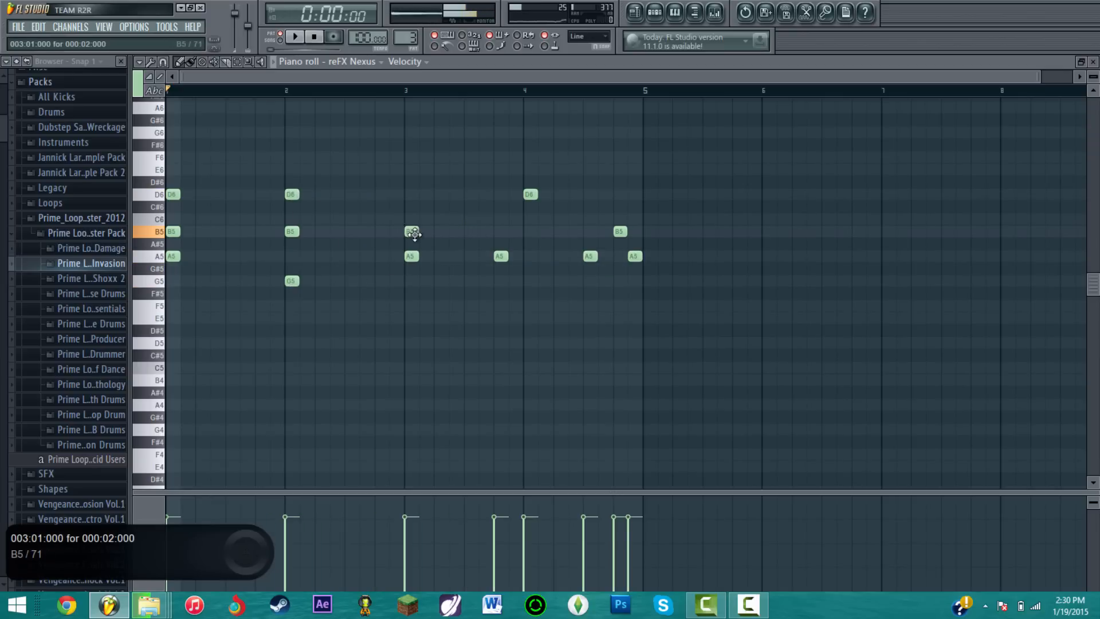
right_click(500, 256)
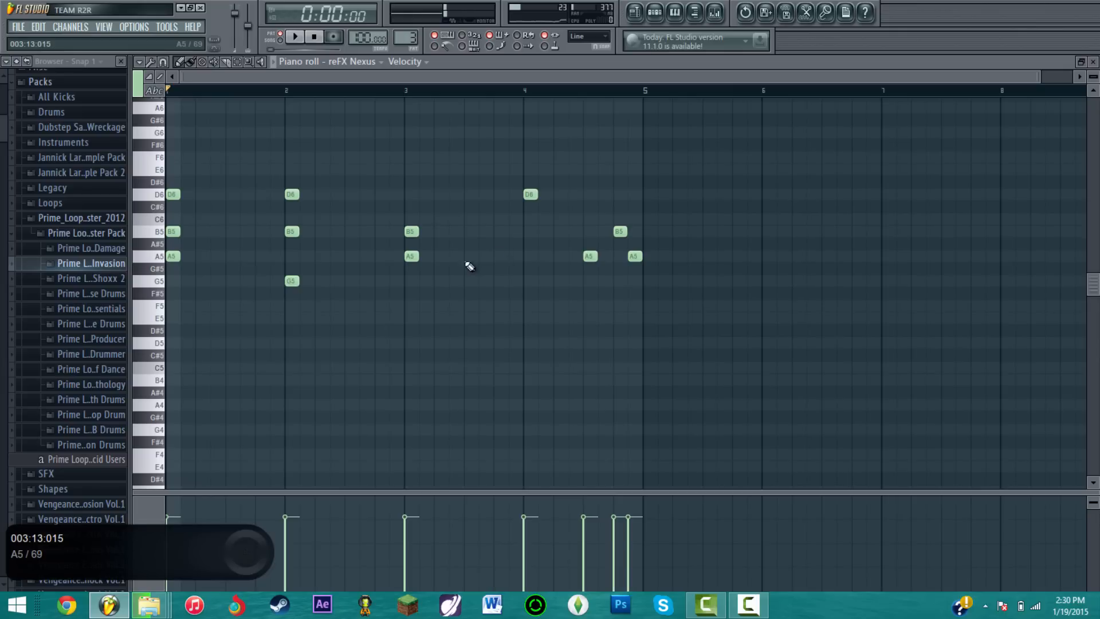
click(407, 282)
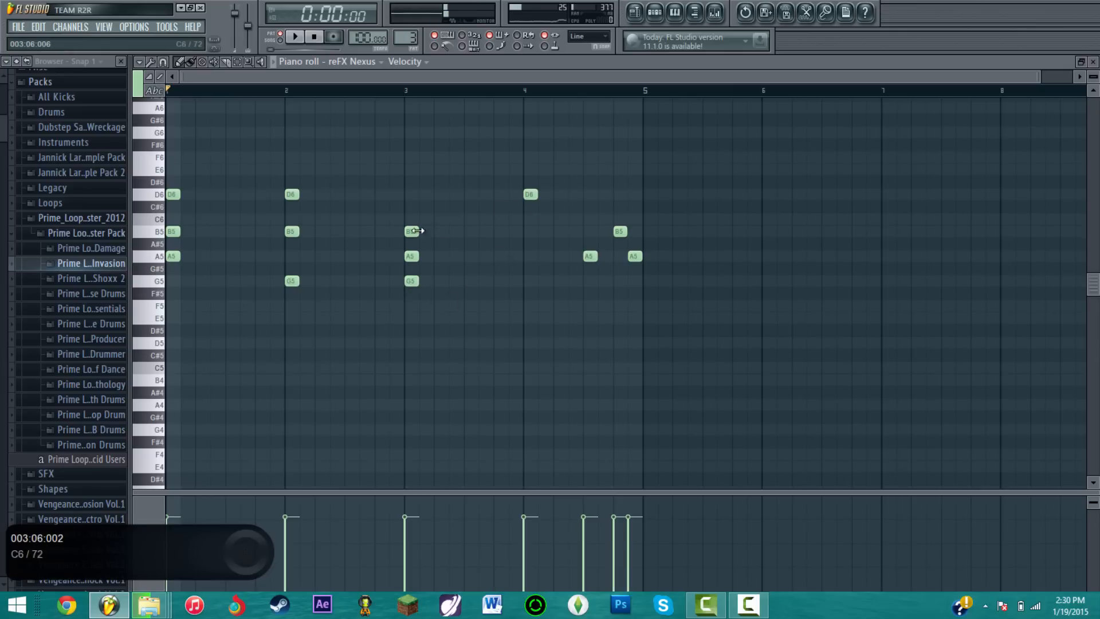
drag(416, 230, 412, 195)
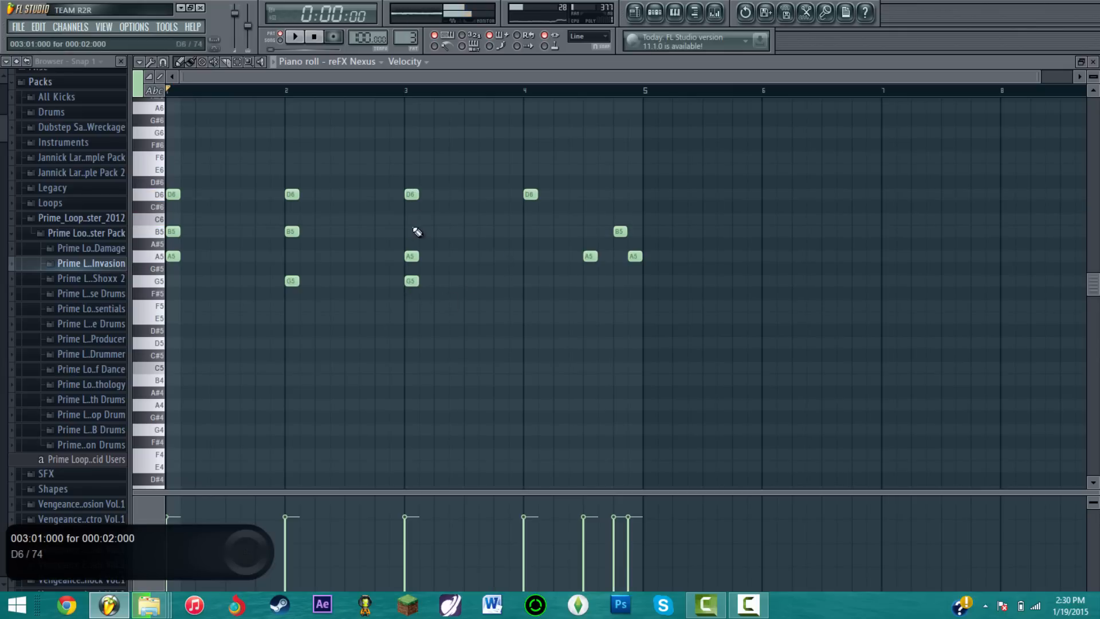
click(412, 260)
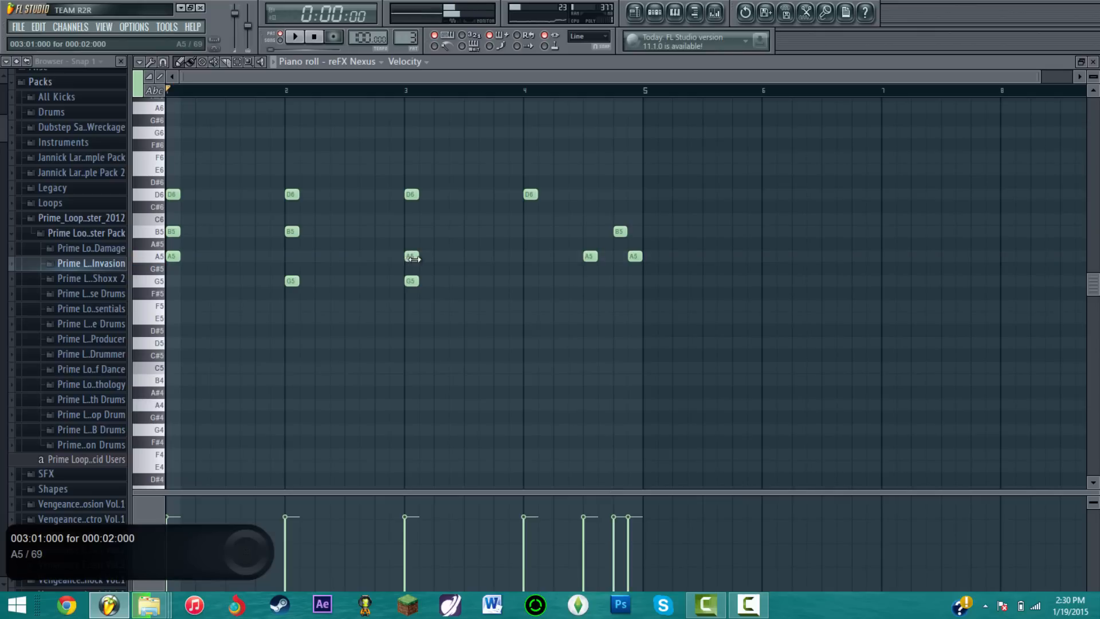
- Stack the bar 4 notes into the chord D6-B5-A5 and delete the leftover A5 at the end of the bar
drag(587, 257, 529, 257)
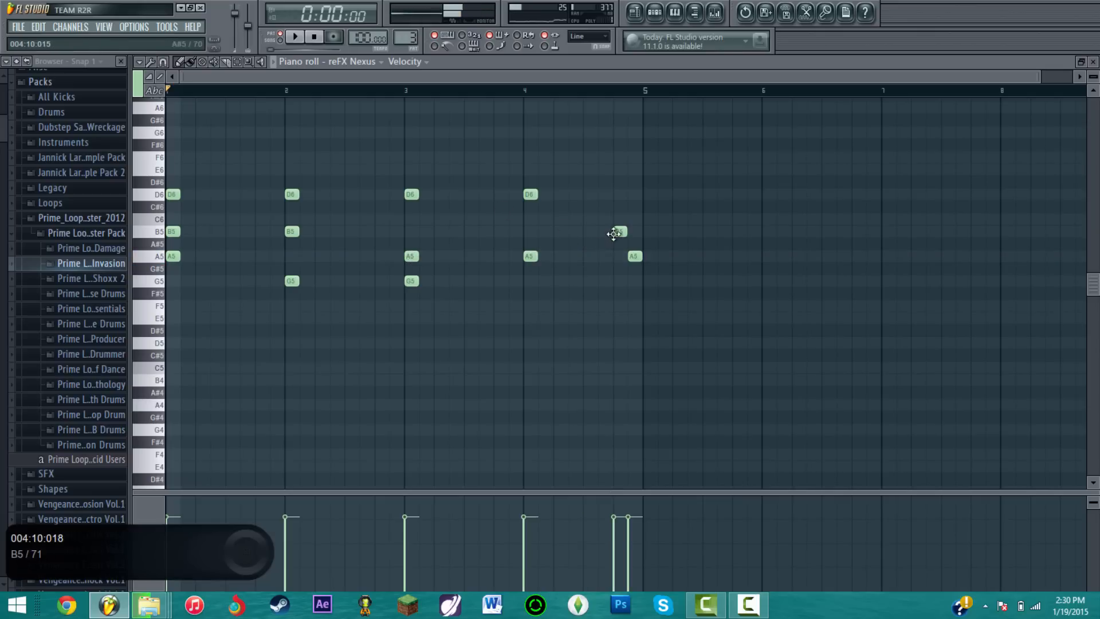
drag(614, 232, 528, 234)
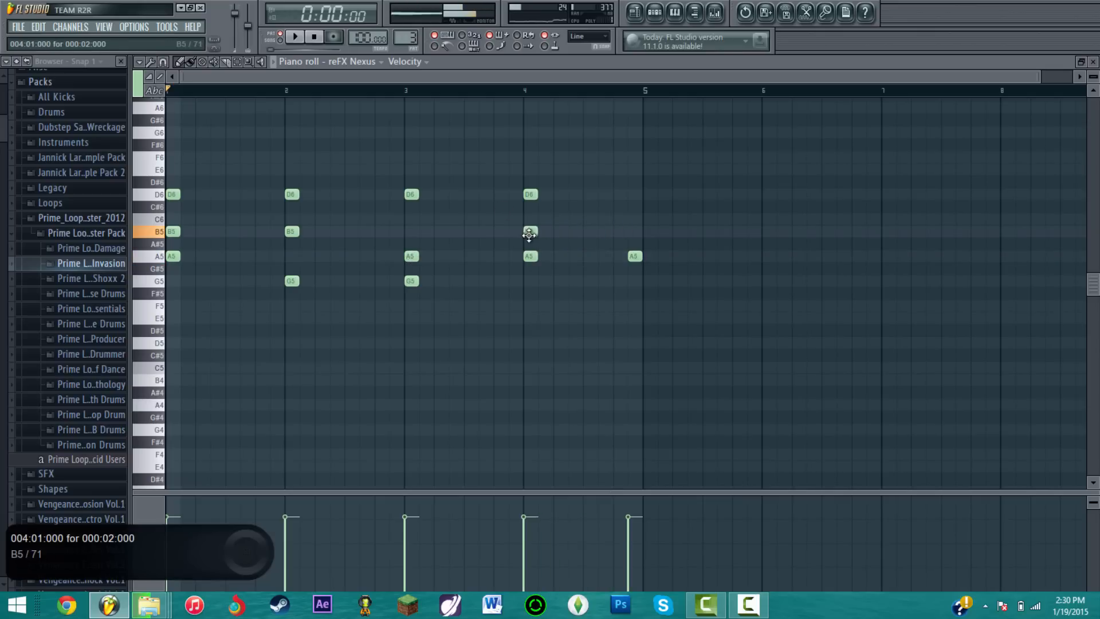
right_click(633, 257)
- Lengthen all the chord notes to one full bar each, deselect them and play back the progression
key(ctrl+a)
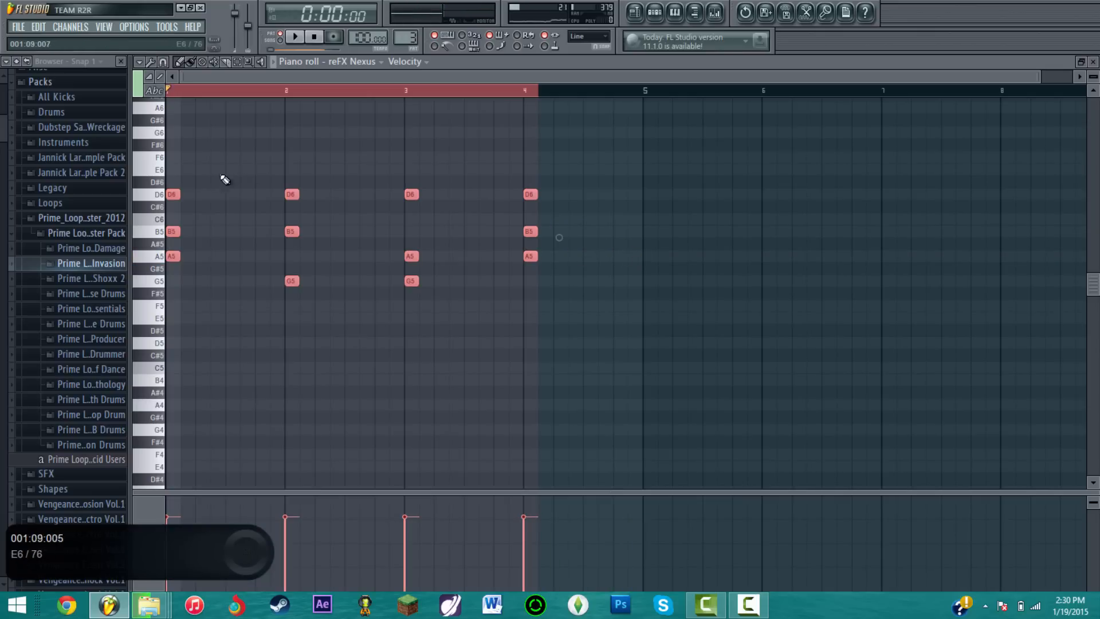
drag(176, 194, 286, 202)
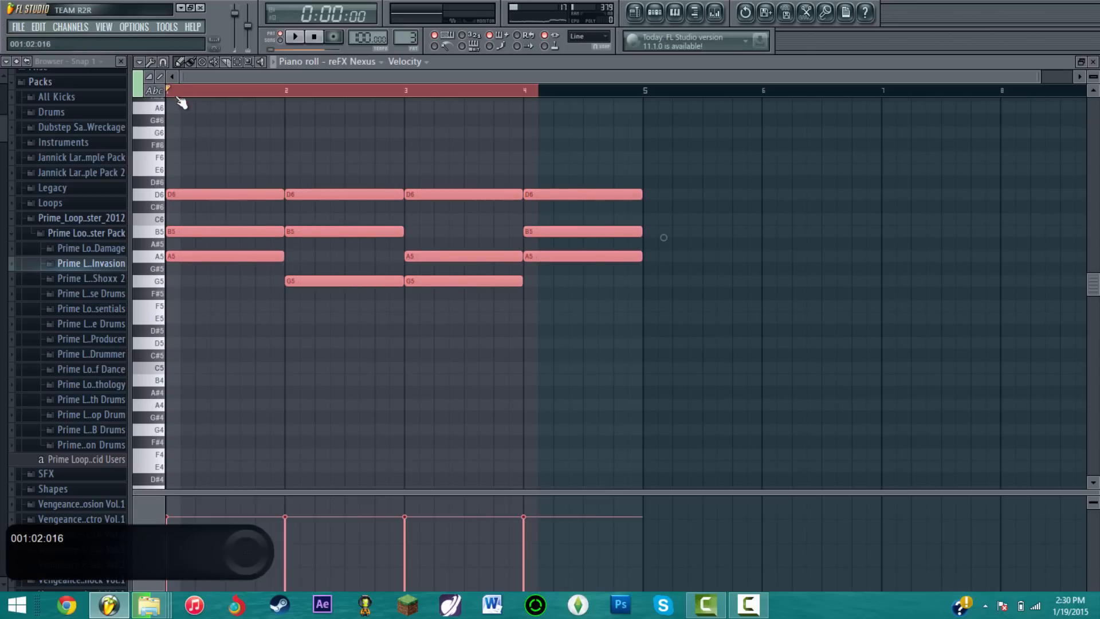
key(ctrl+d)
click(305, 40)
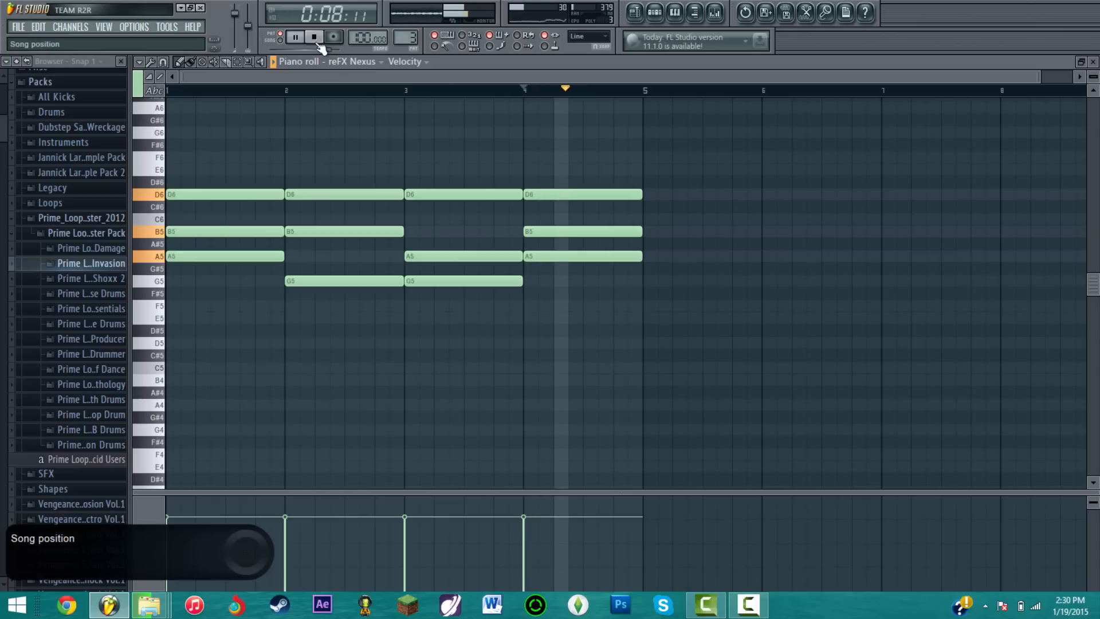
key(space)
- Try C6 in place of B5 and E6 in place of D6 in the bar 1 chord, restoring each note after listening
drag(192, 231, 193, 219)
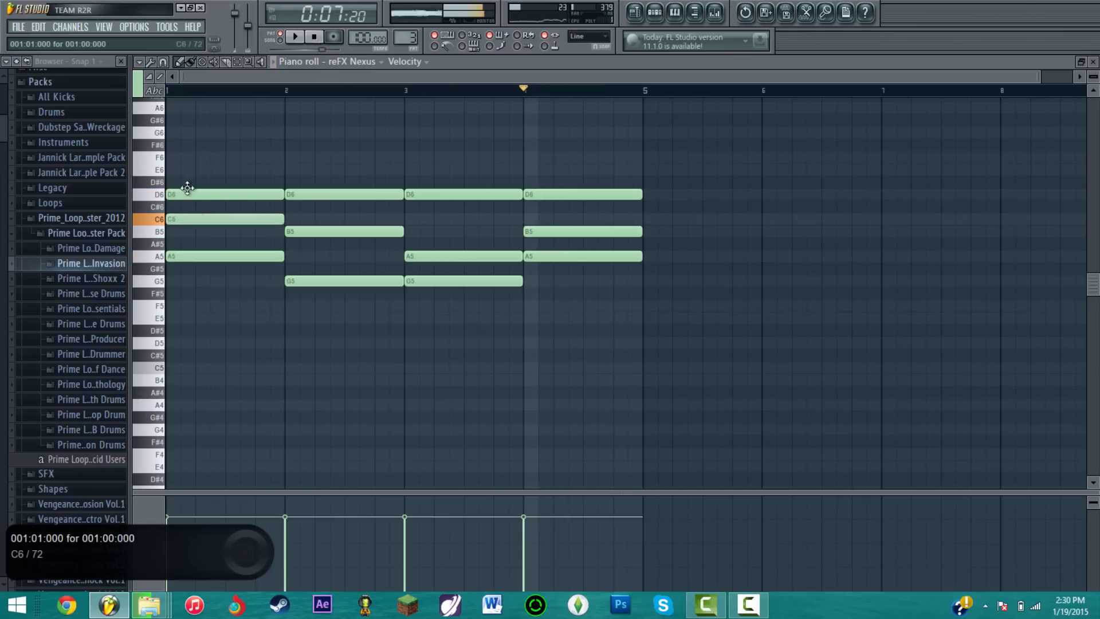
click(170, 91)
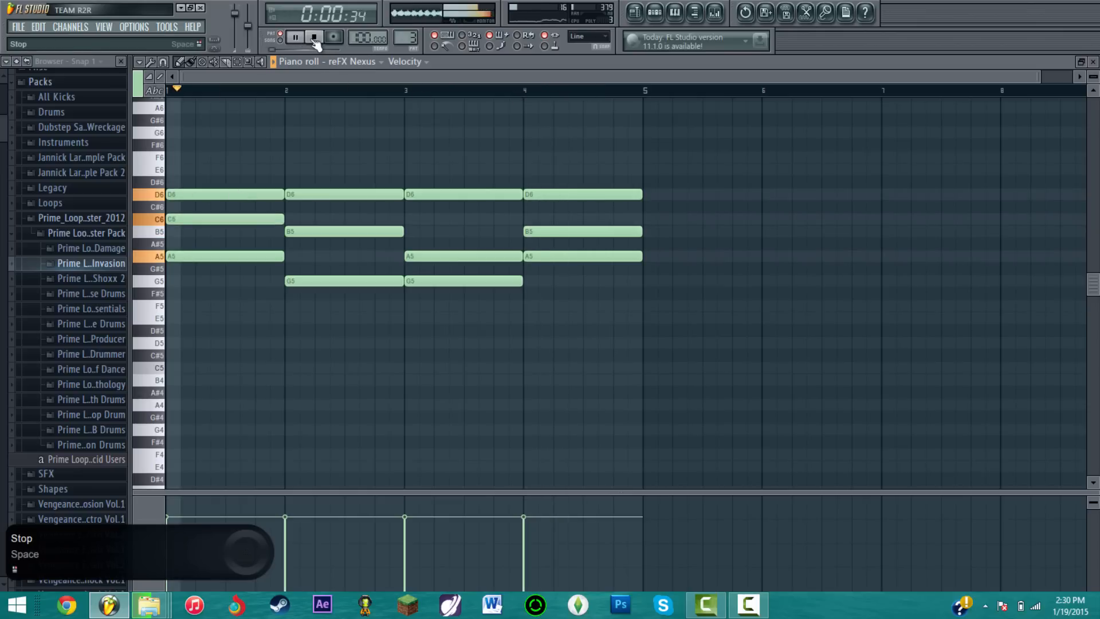
drag(187, 219, 189, 171)
click(295, 40)
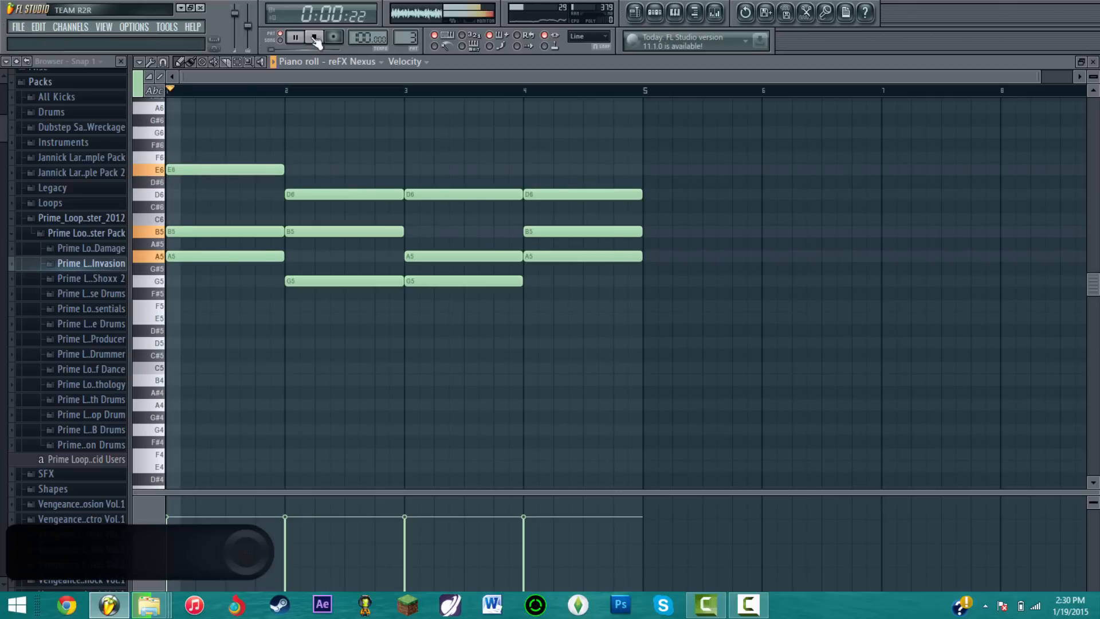
drag(220, 167, 216, 194)
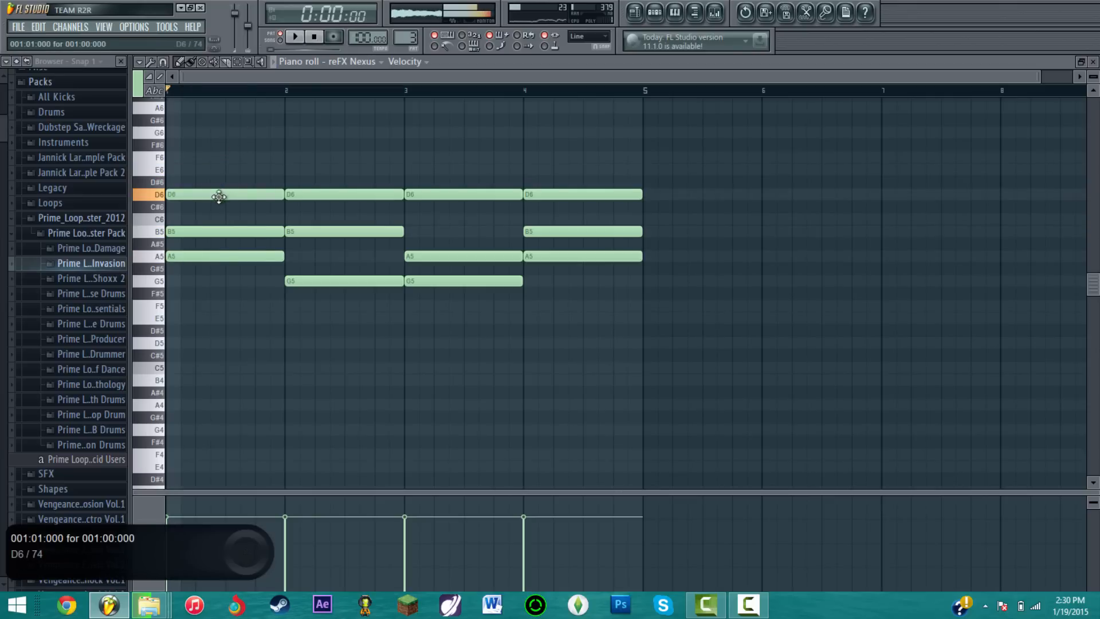
- Try the bar 1 chord with G5 as its lowest note, compare it with bar 4 and restore A5
drag(213, 256, 208, 282)
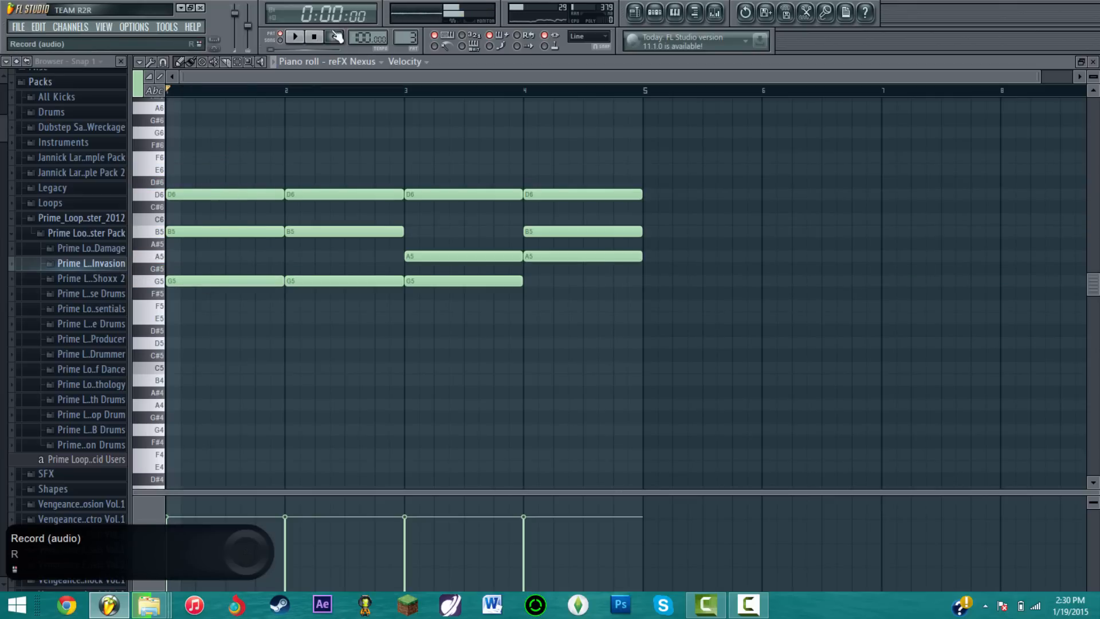
click(296, 39)
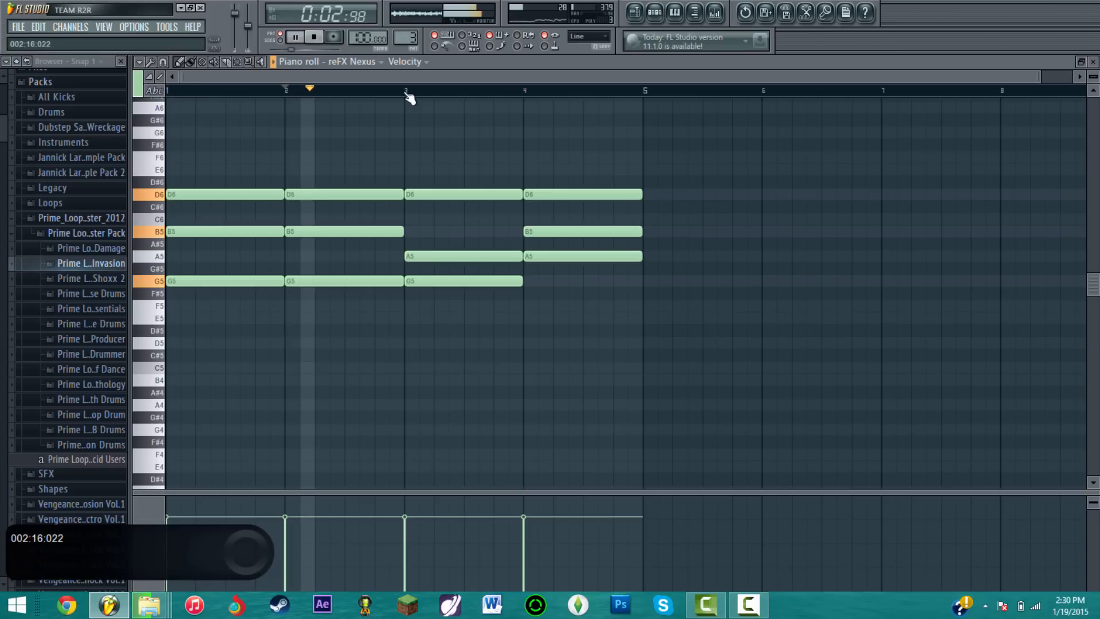
click(526, 91)
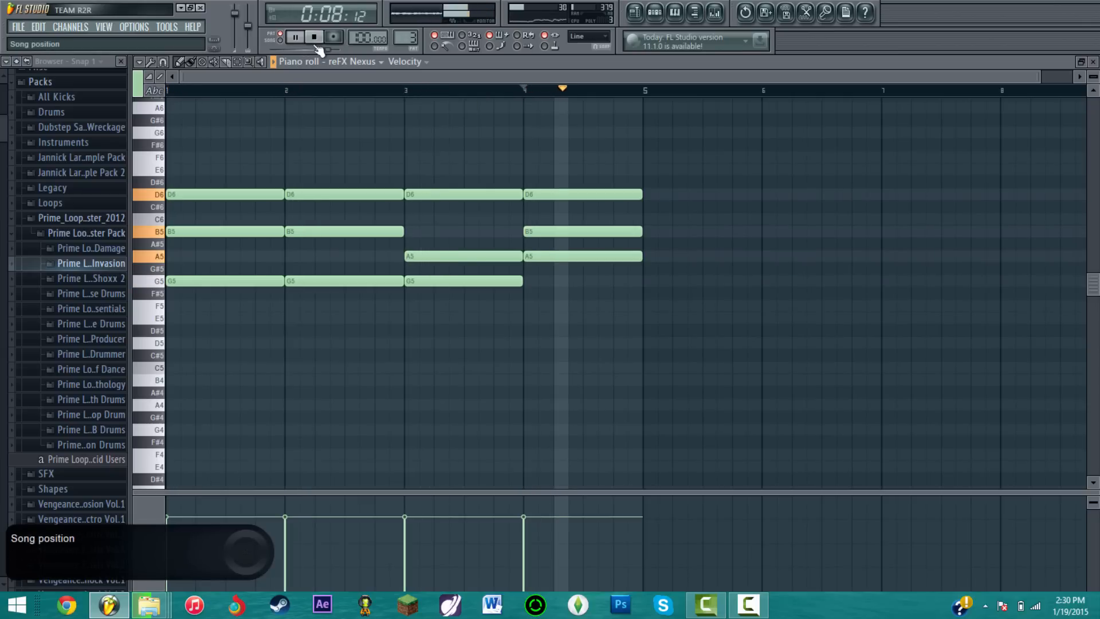
key(space)
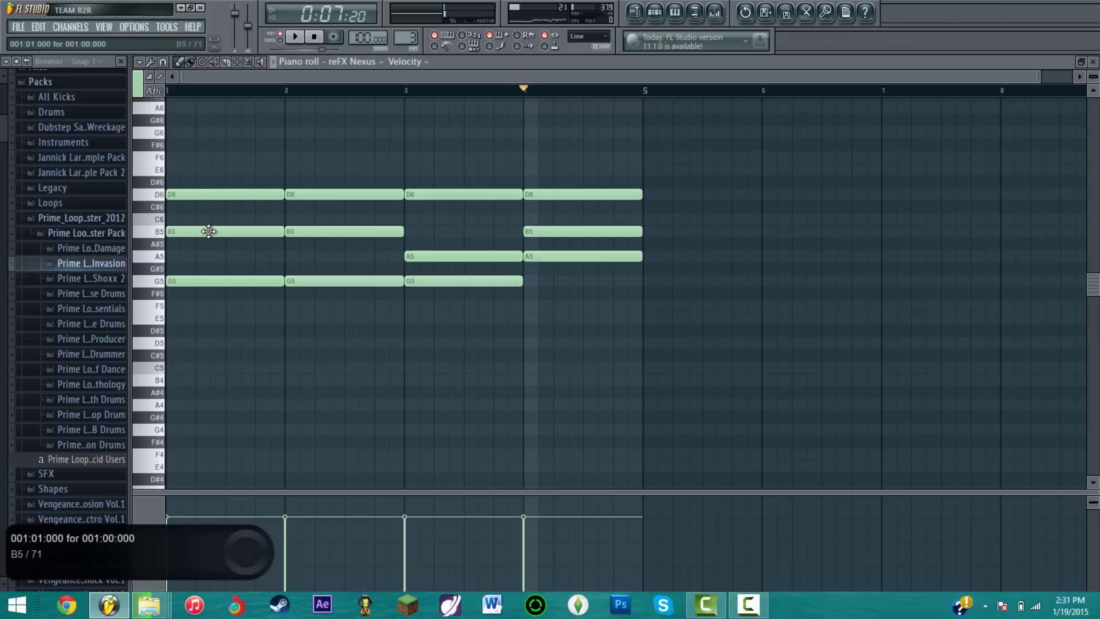
drag(211, 281, 212, 256)
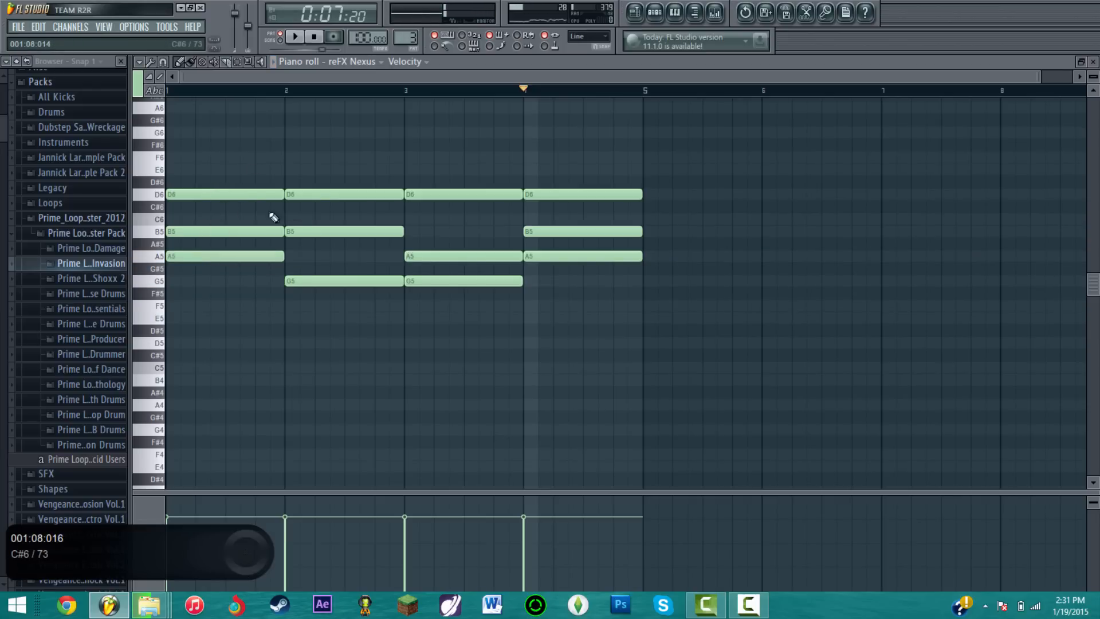
click(315, 39)
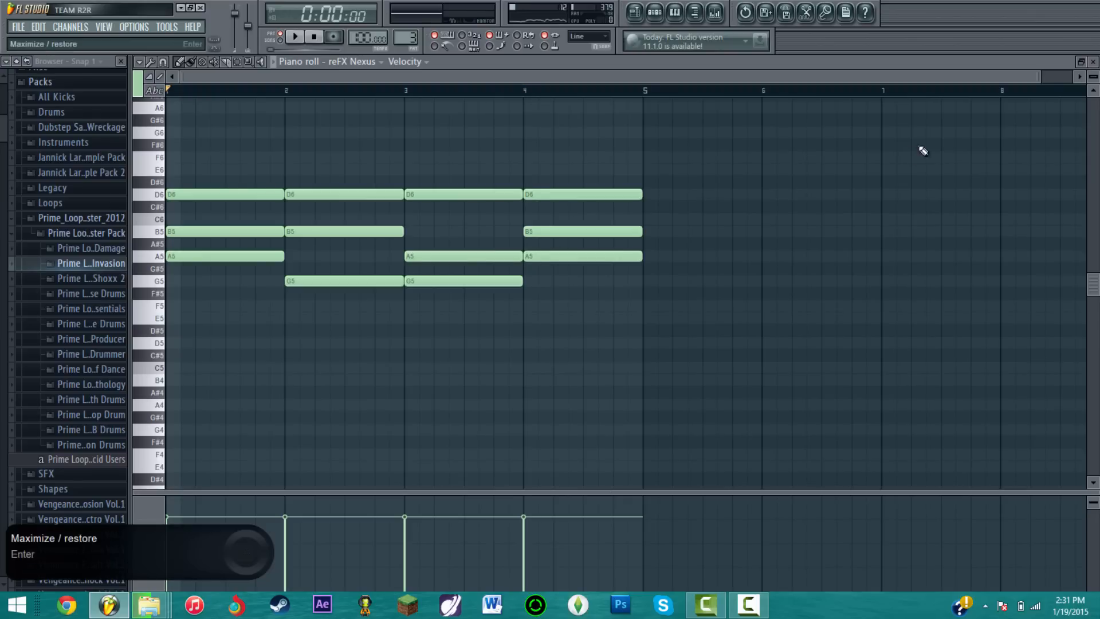
- Close the piano roll and place Pattern 3 twice on Track 3 of the playlist, at bars 1 and 5
click(1092, 62)
click(851, 163)
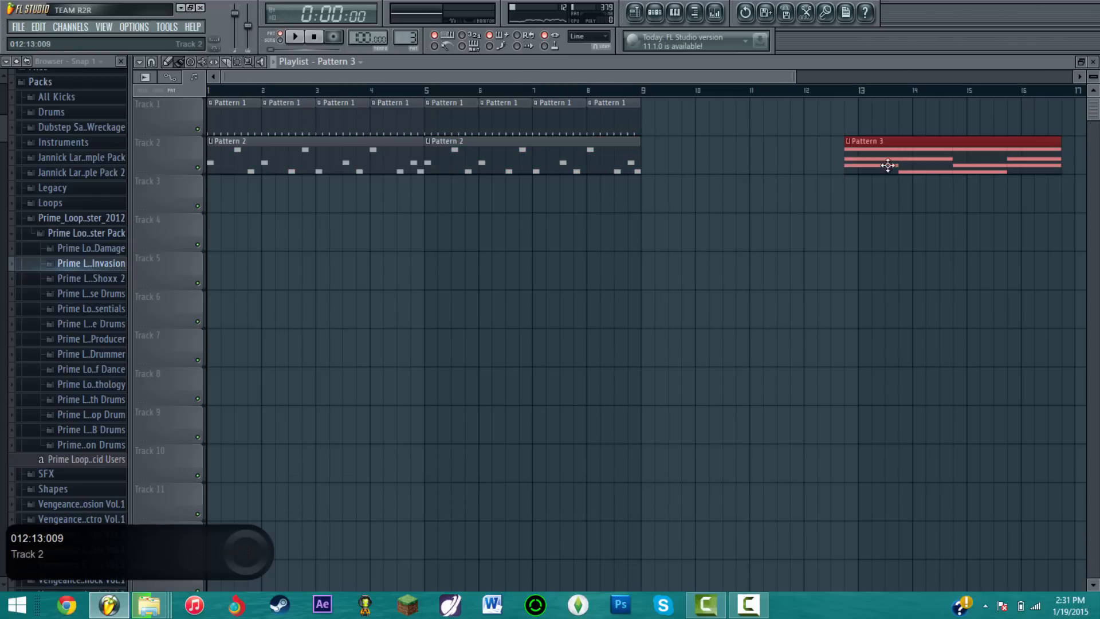
drag(888, 166, 189, 191)
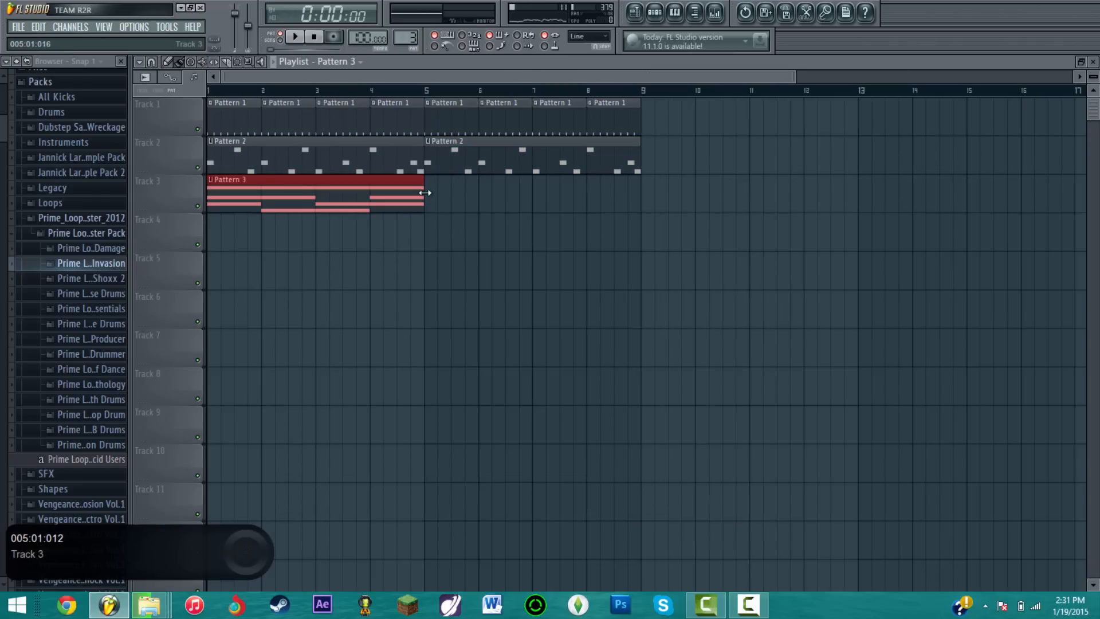
click(429, 191)
click(751, 160)
right_click(751, 159)
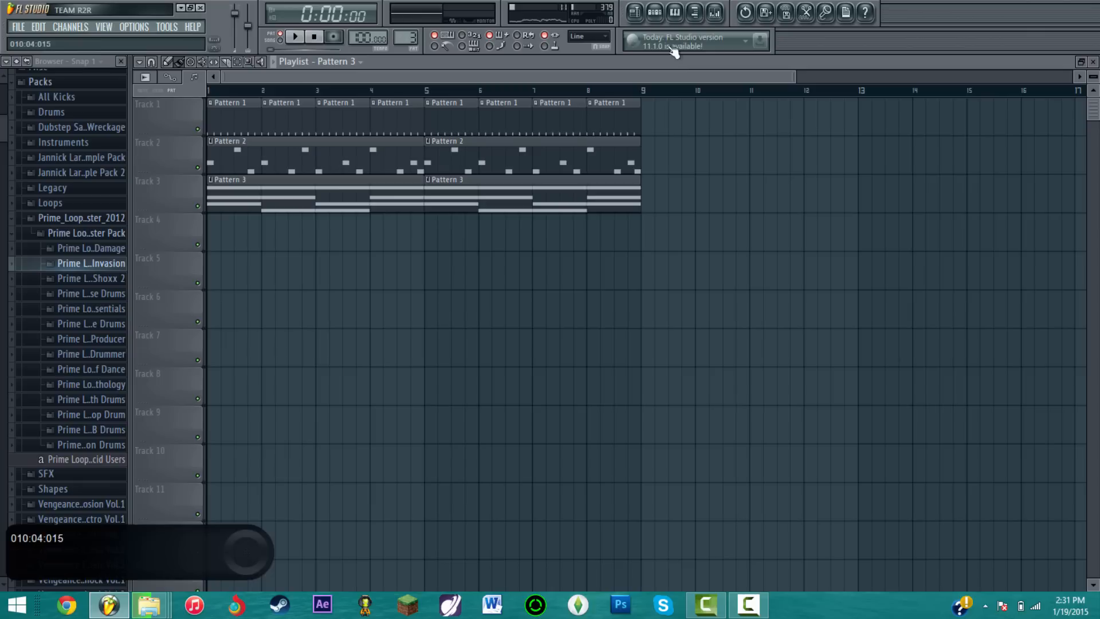
- Route the Nexus channel to mixer track 7 and close its plugin window
key(F6)
click(213, 193)
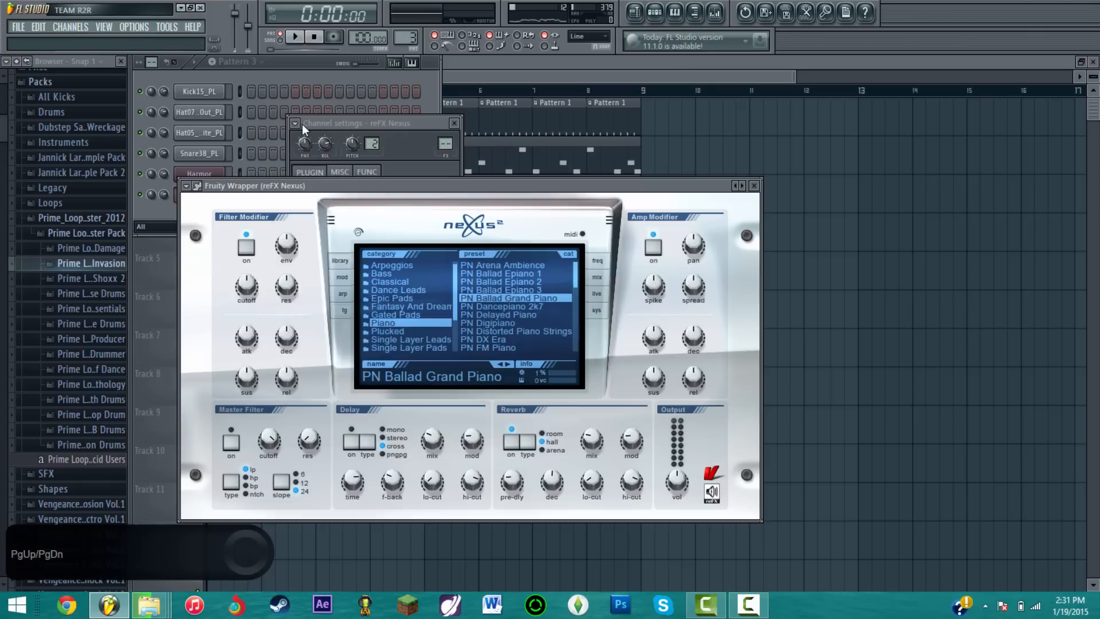
click(297, 123)
click(319, 154)
click(753, 186)
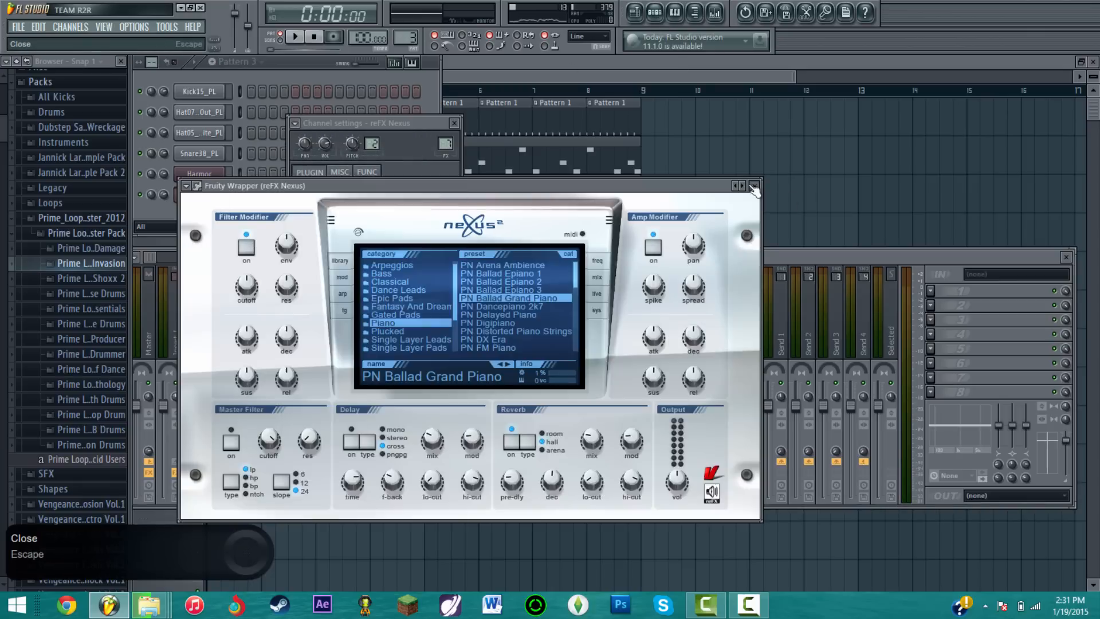
click(754, 187)
click(927, 291)
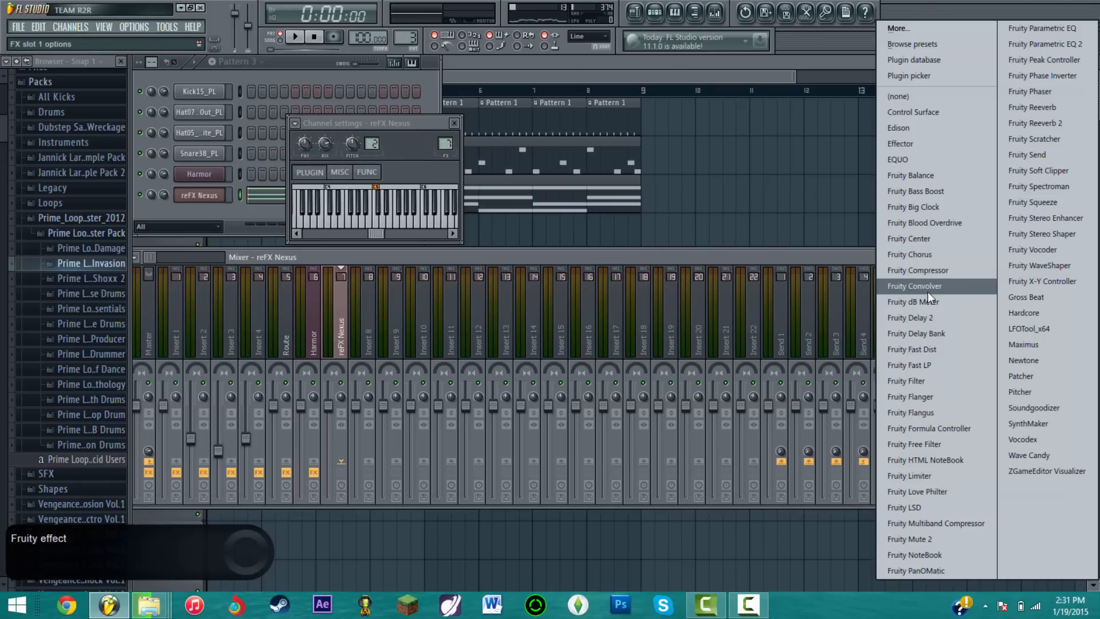
click(802, 250)
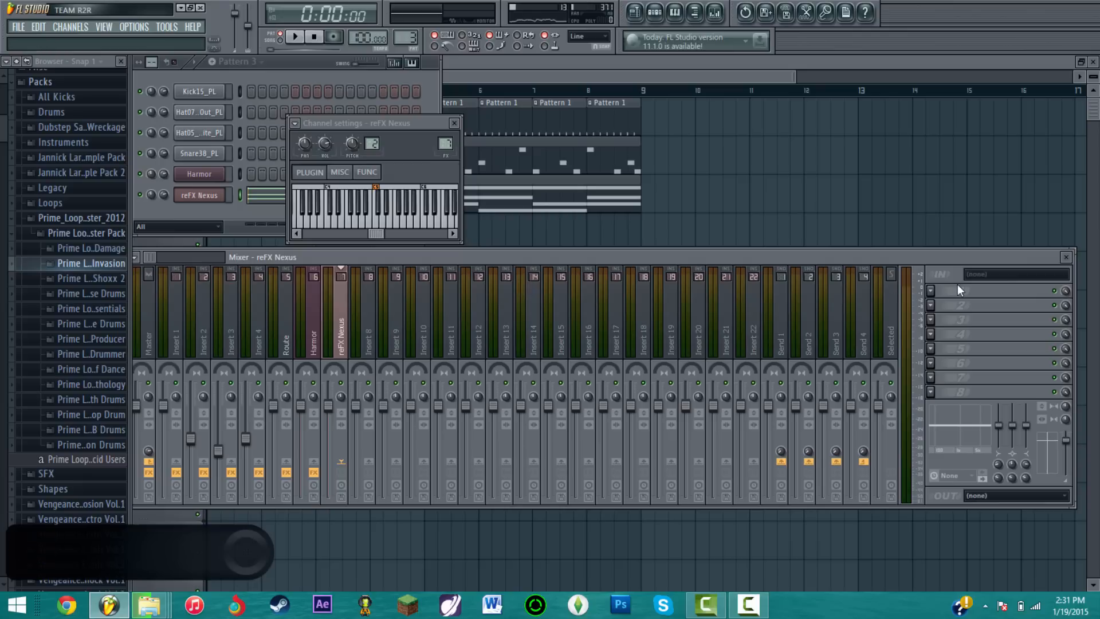
click(455, 123)
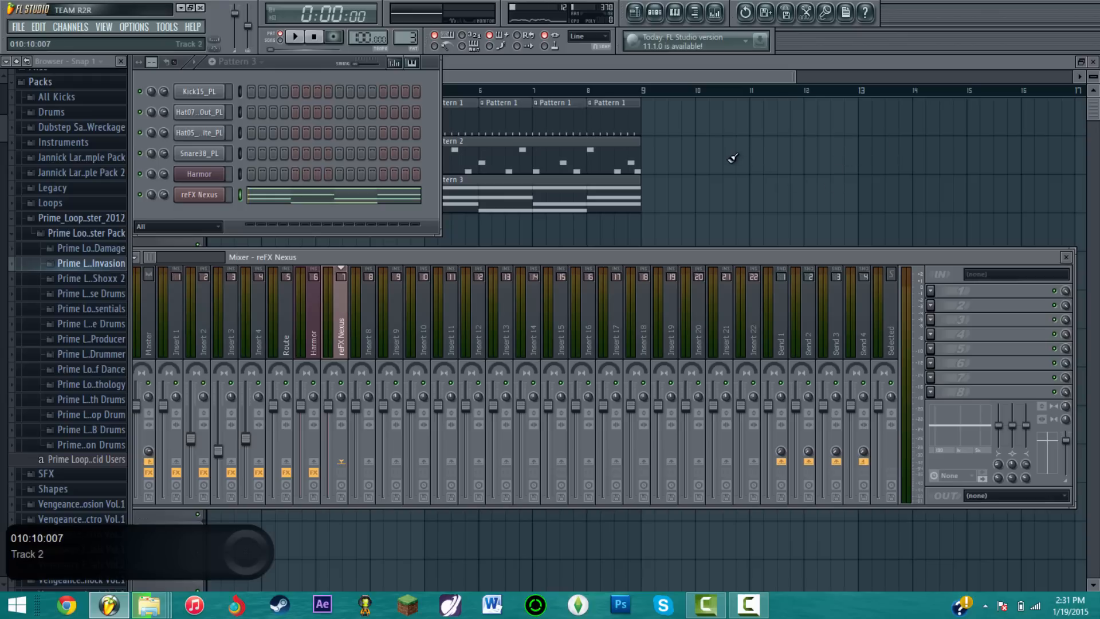
- Replace the Nexus piano sound with the Epic Pads preset PD Amberglance
click(192, 196)
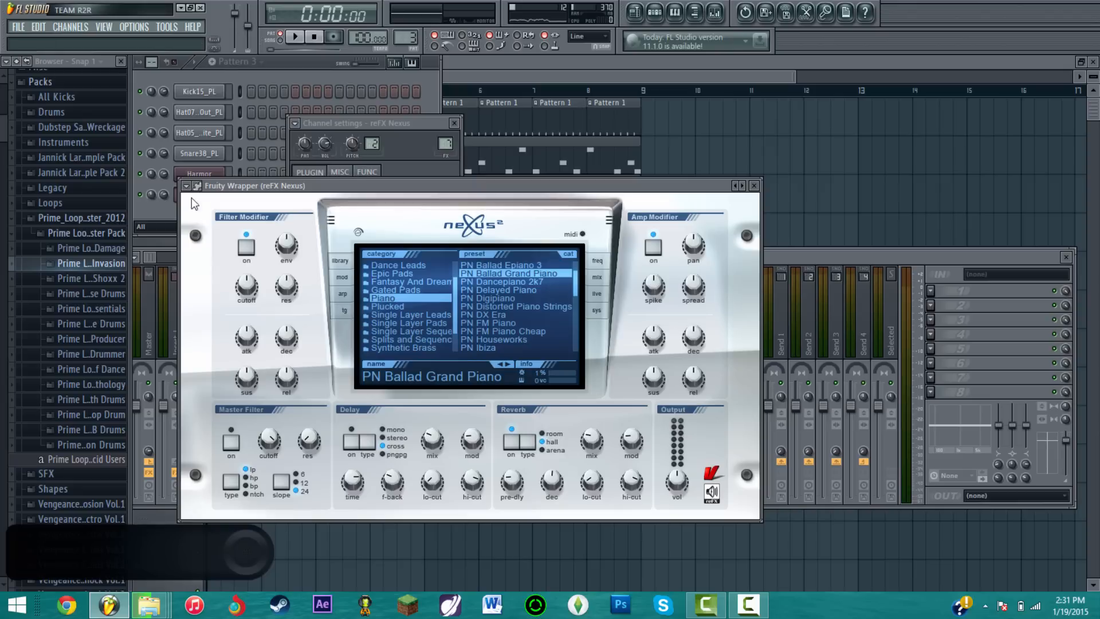
scroll(408, 287, up, 3)
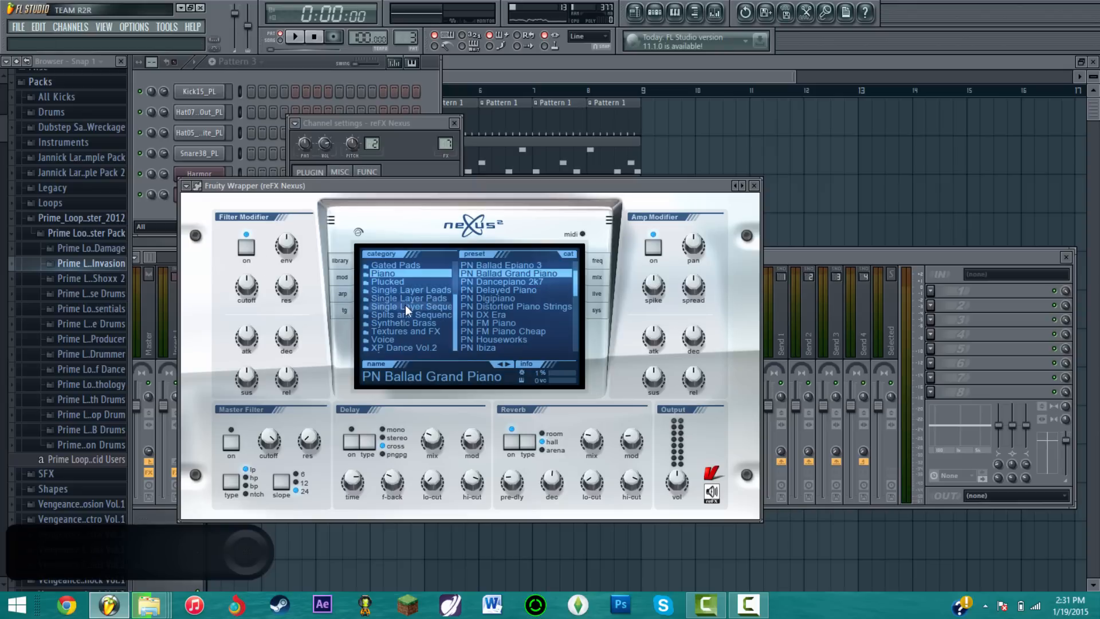
click(401, 299)
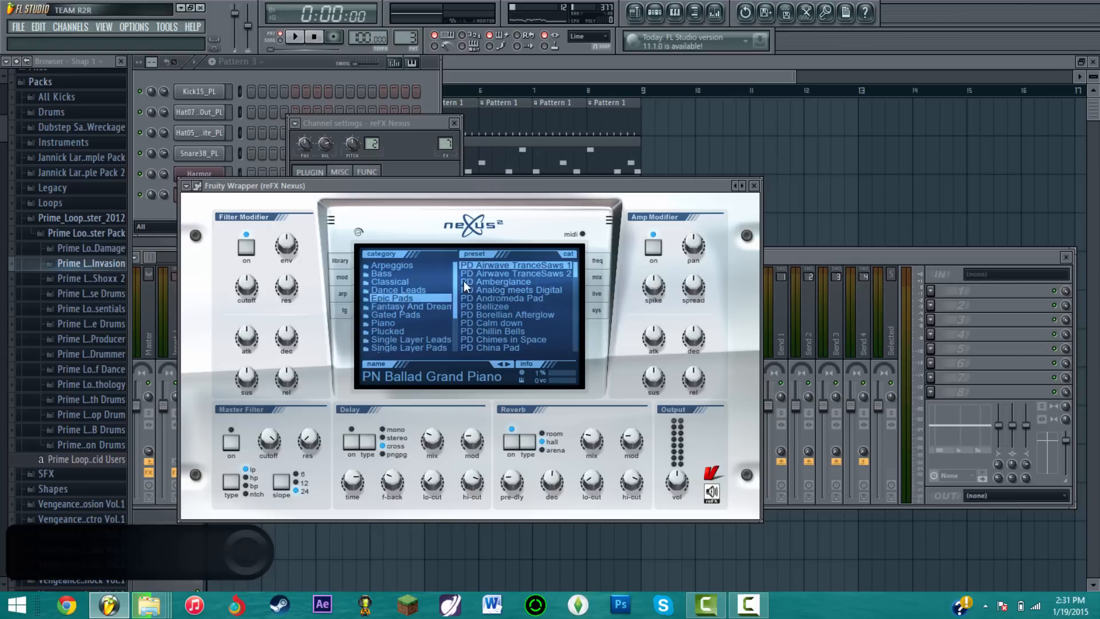
click(499, 281)
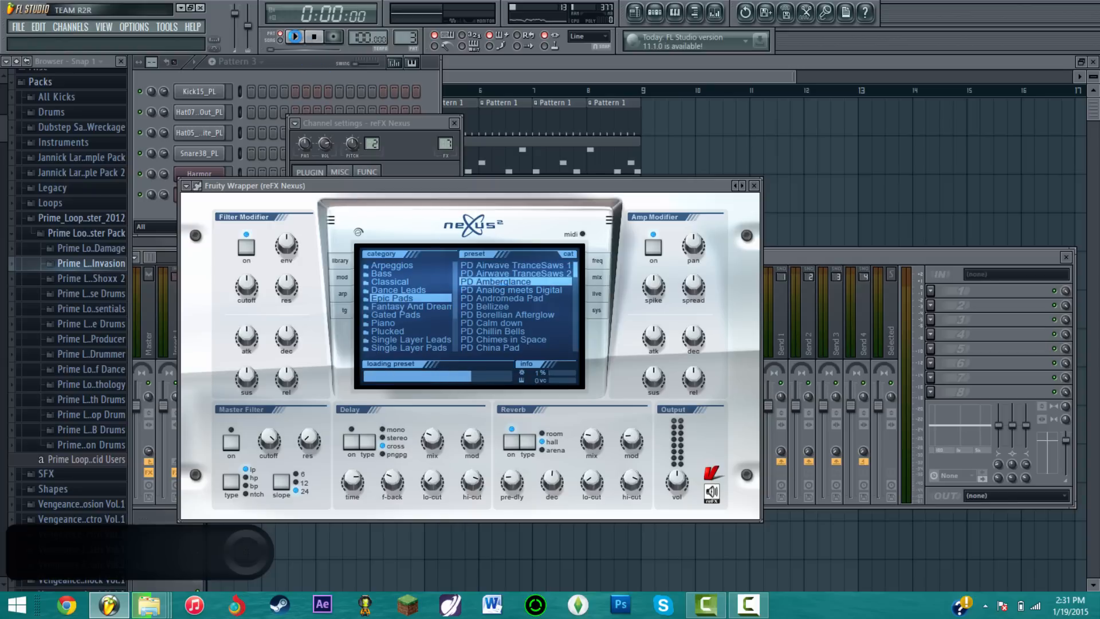
- Play Pattern 3 to hear the new pad, close the Nexus plugin and channel settings windows, and stop playback
click(293, 37)
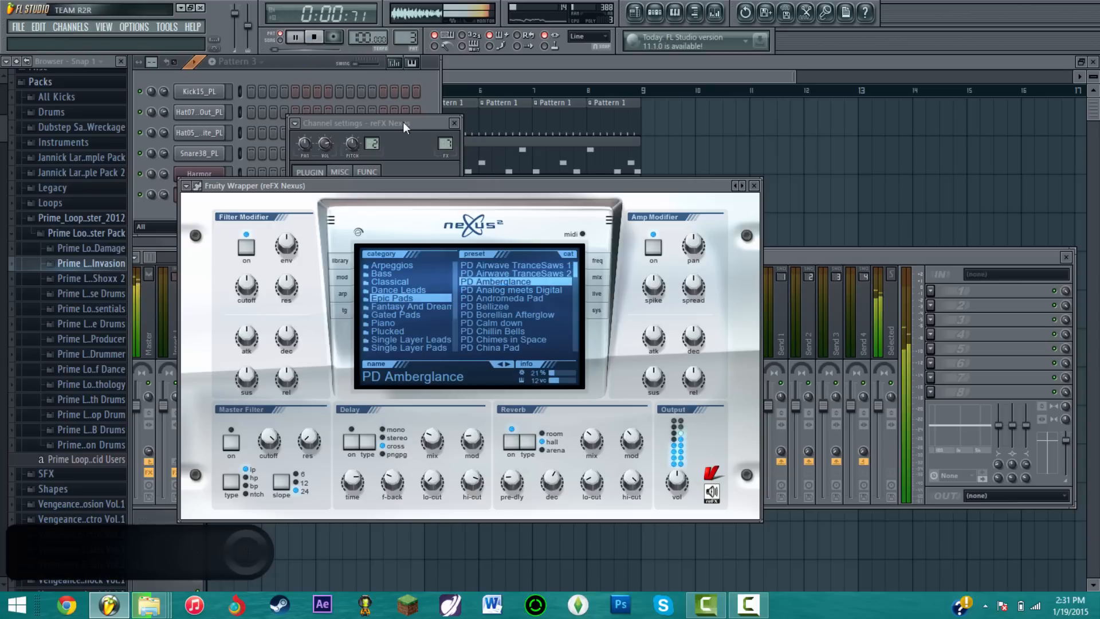
click(754, 186)
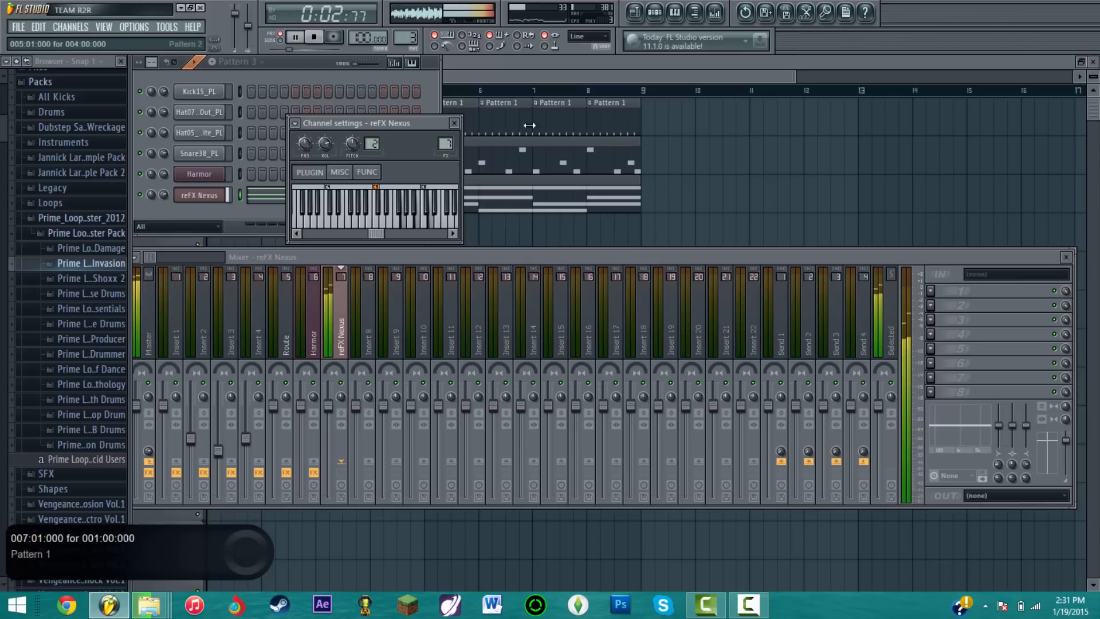
click(456, 124)
click(314, 37)
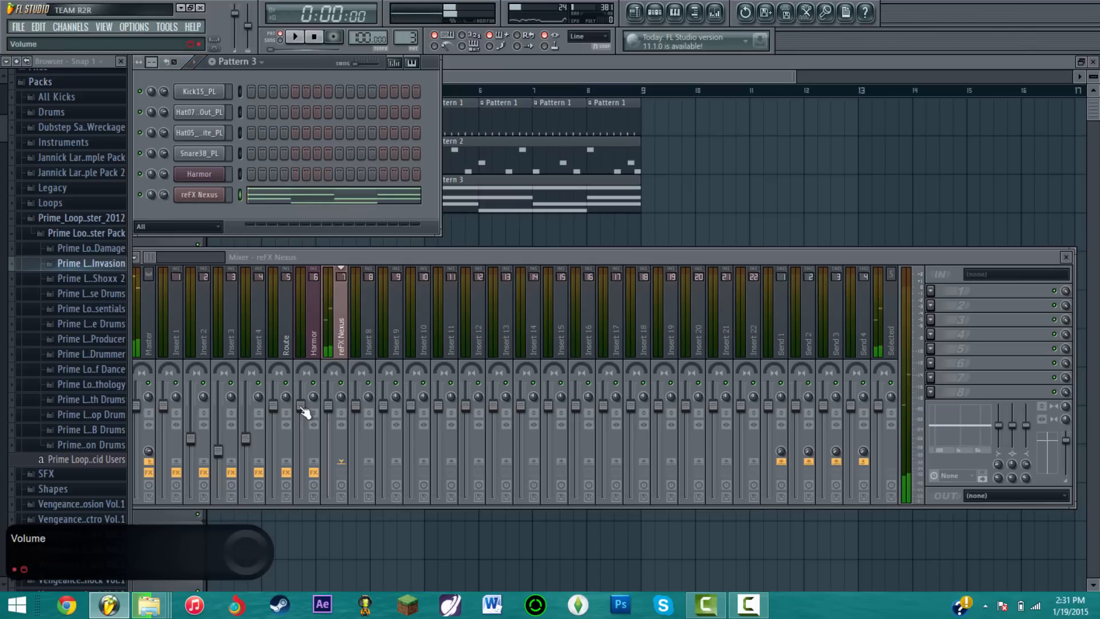
- Play the song and lower the mixer levels of the Harmor track to about -12 dB and the Nexus track somewhat further, then stop playback
click(474, 77)
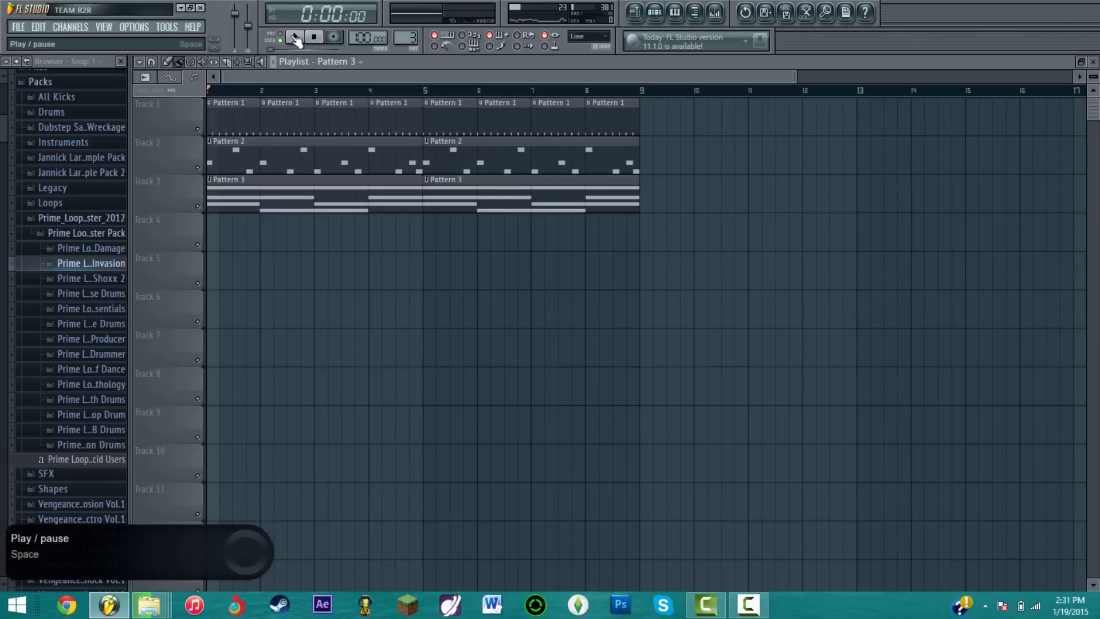
click(295, 36)
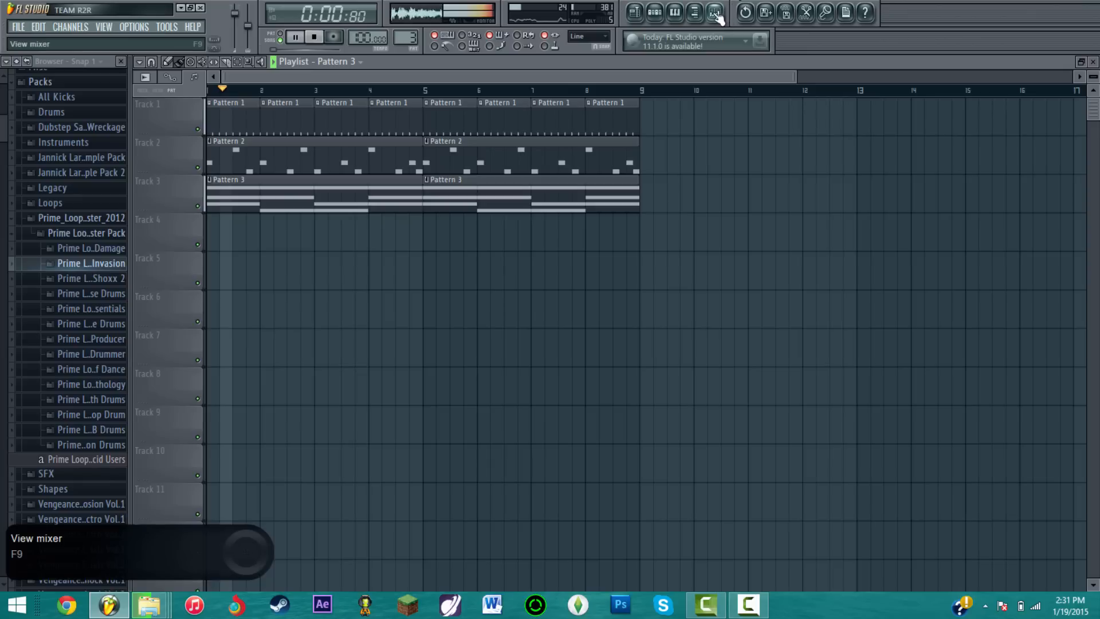
click(714, 11)
drag(301, 406, 336, 497)
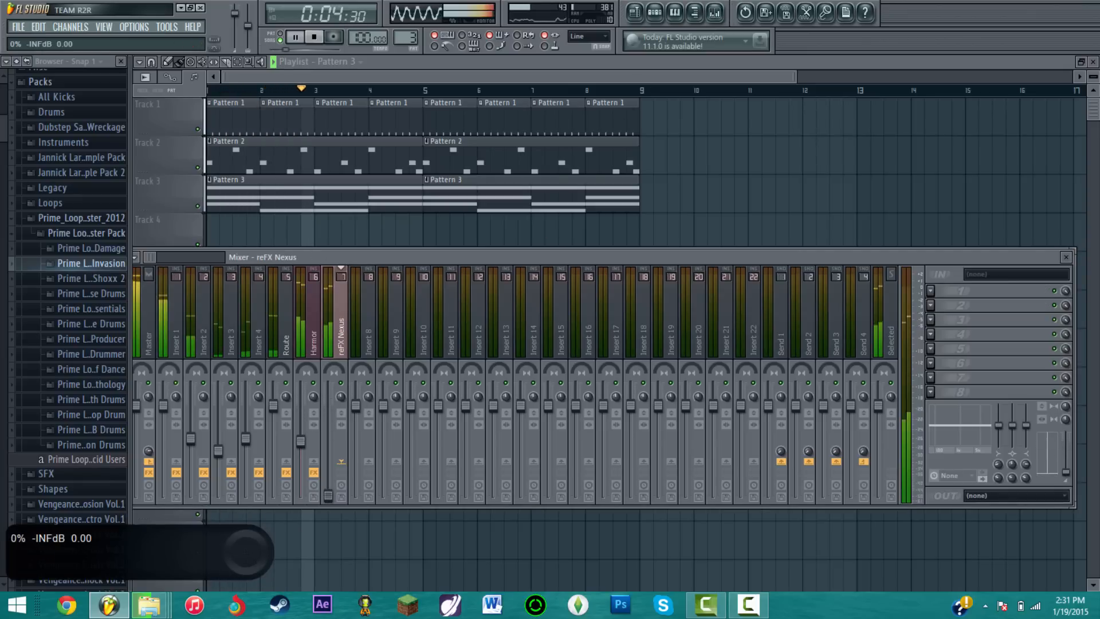
drag(302, 443, 302, 452)
drag(328, 495, 329, 459)
click(301, 449)
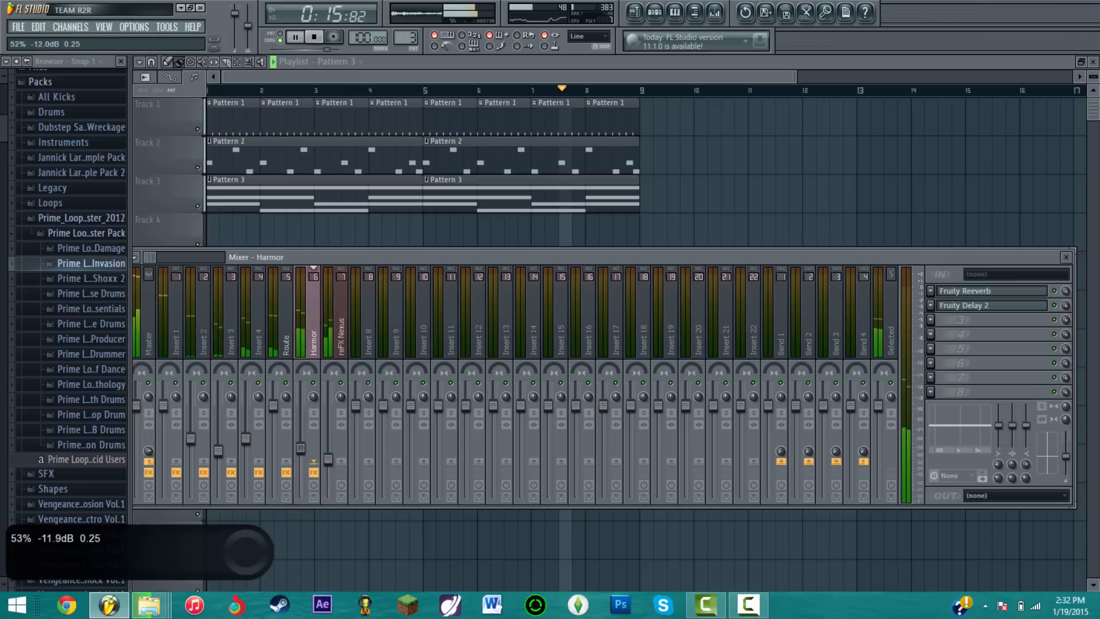
click(314, 37)
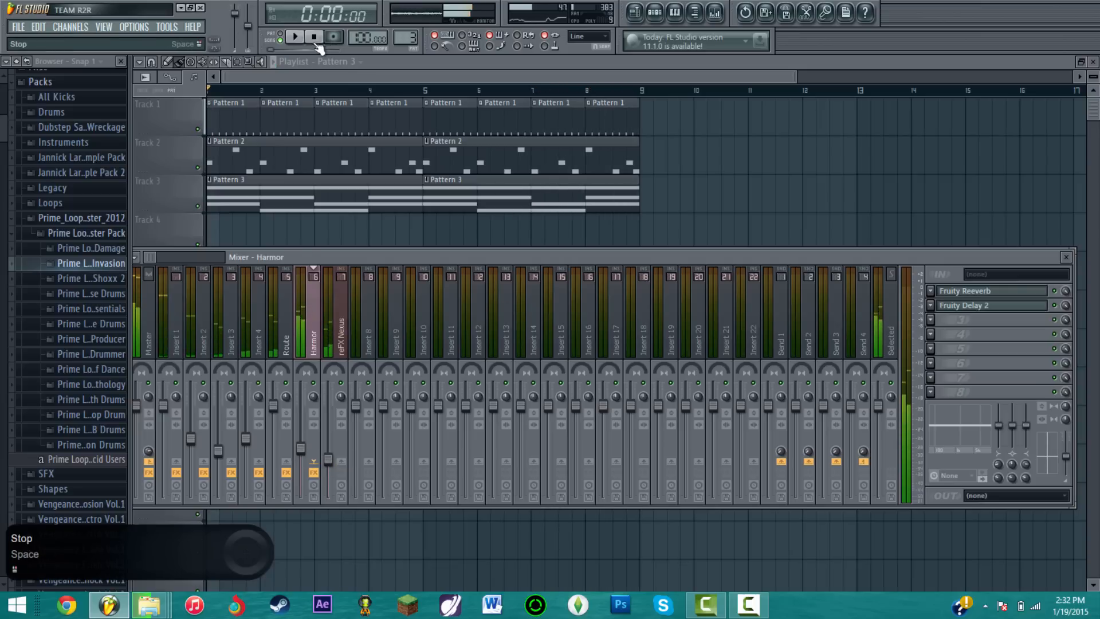
- Load Fruity Parametric EQ 2 into the first effect slot of the Nexus mixer track
click(343, 344)
click(931, 290)
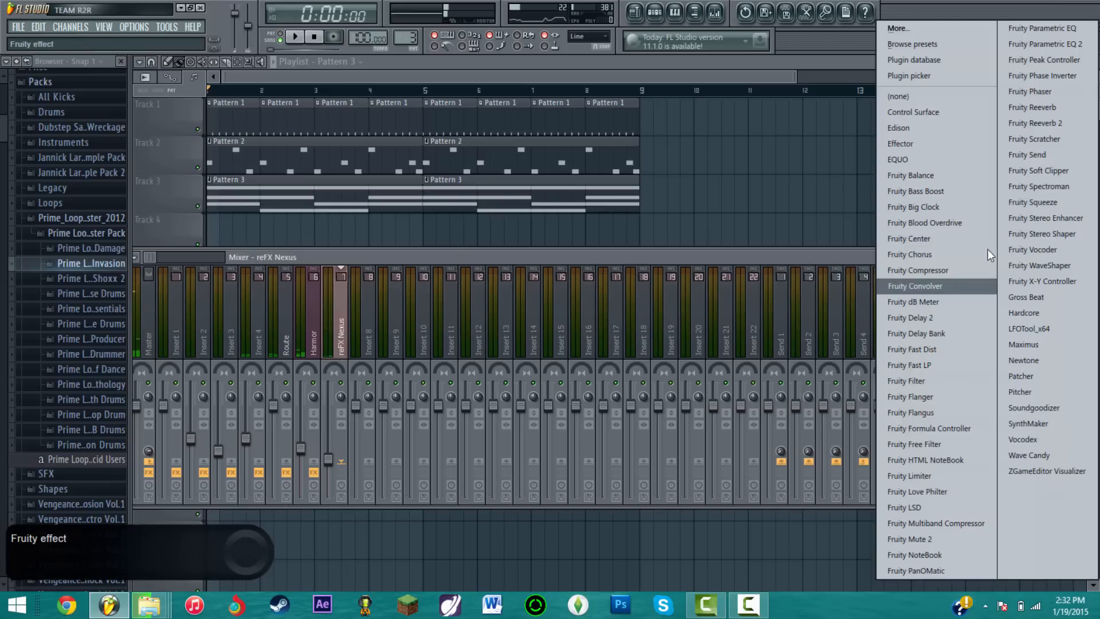
click(1031, 26)
- Shape the Nexus EQ during playback: cut band 1 about 7 dB at 55 Hz, boost bands 2 and 5, and lower bands 4 and 7
click(293, 38)
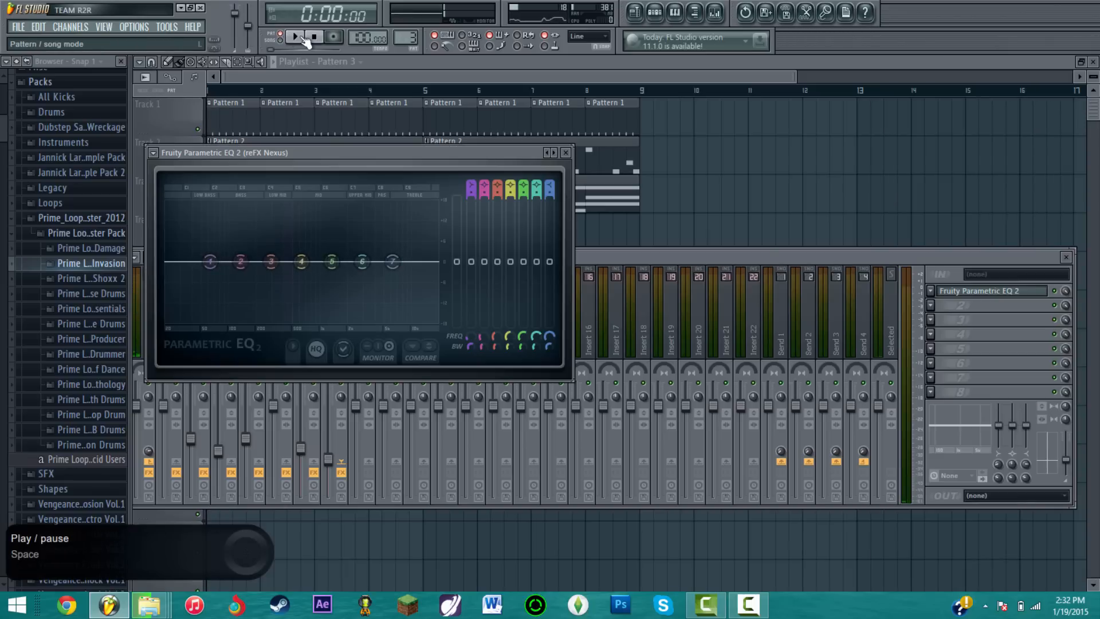
drag(393, 261, 408, 320)
drag(332, 262, 338, 238)
drag(241, 262, 204, 285)
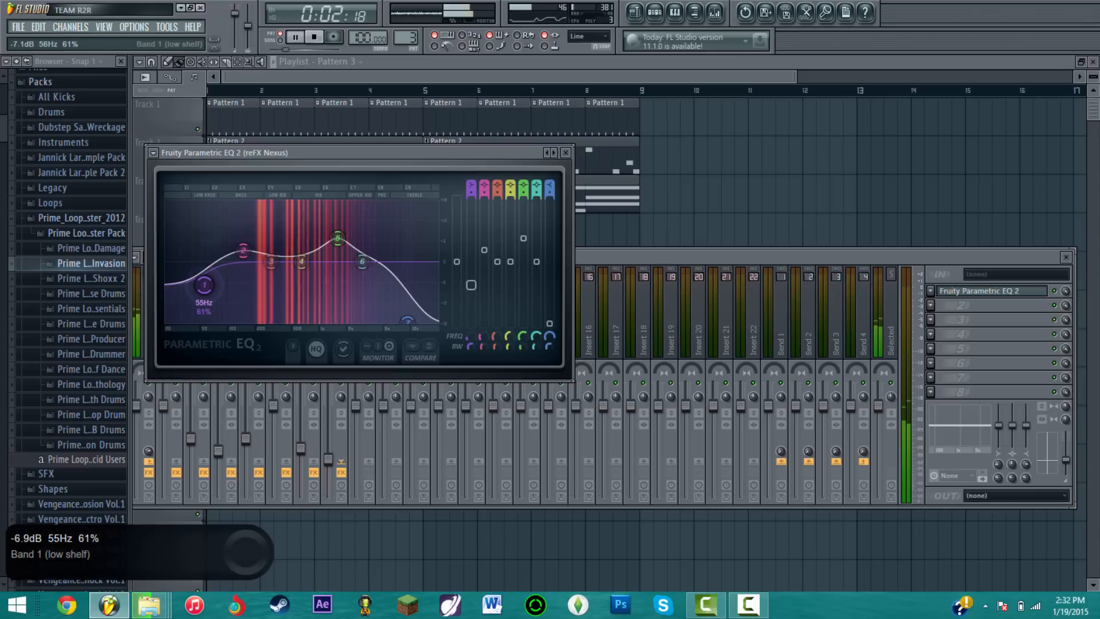
drag(301, 261, 299, 273)
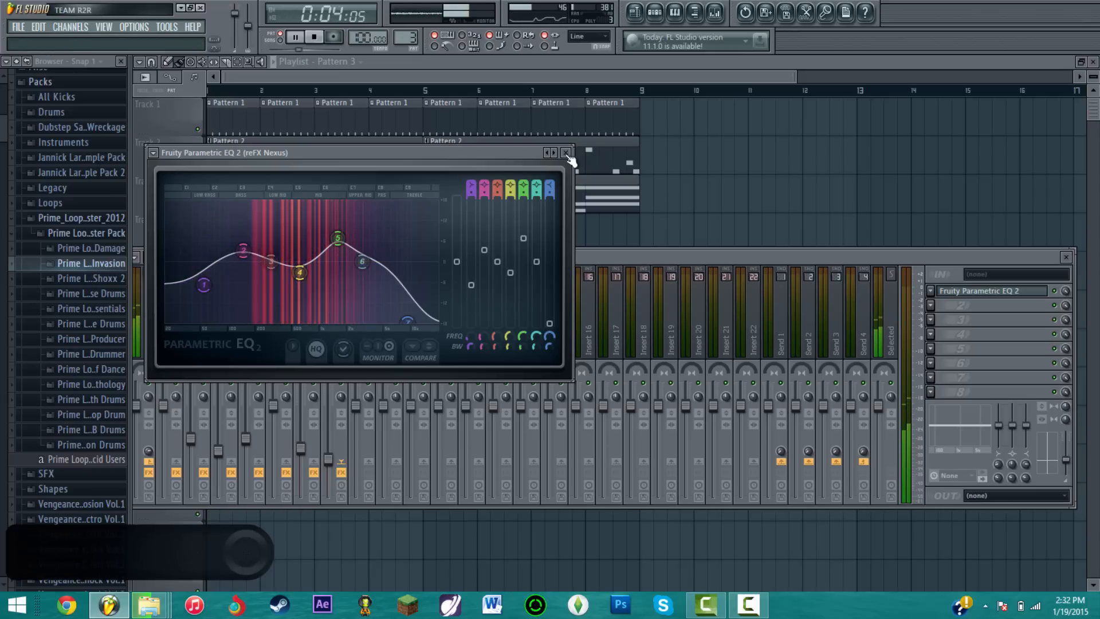
click(565, 153)
- Try Fruity Delay 2 in the Nexus track's second effect slot, using ping-pong feedback and an adjusted delay time
click(934, 305)
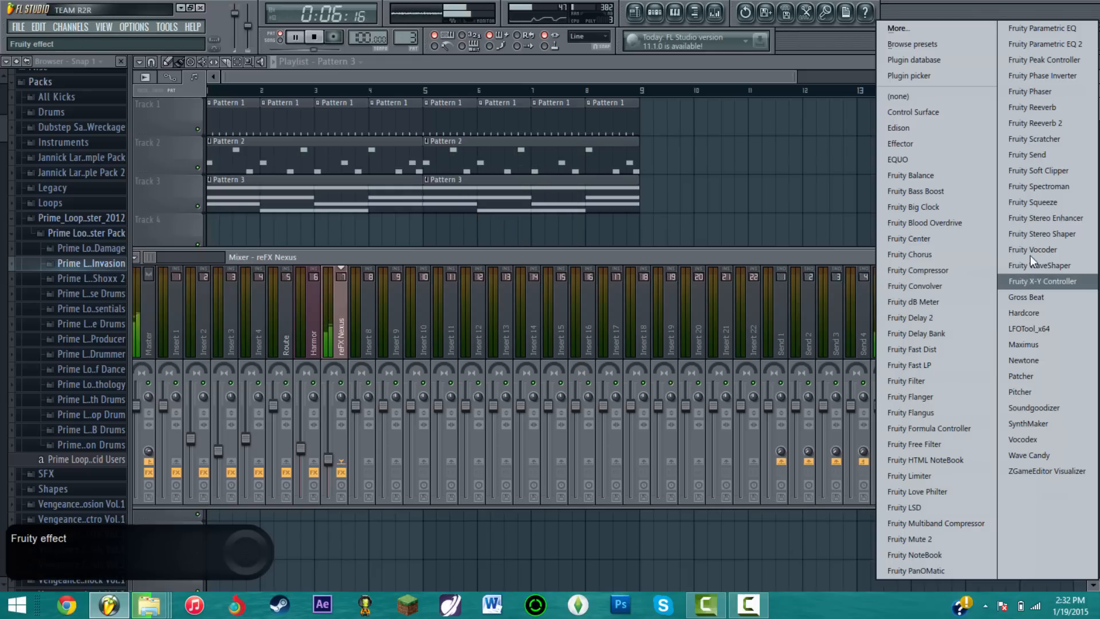
click(928, 318)
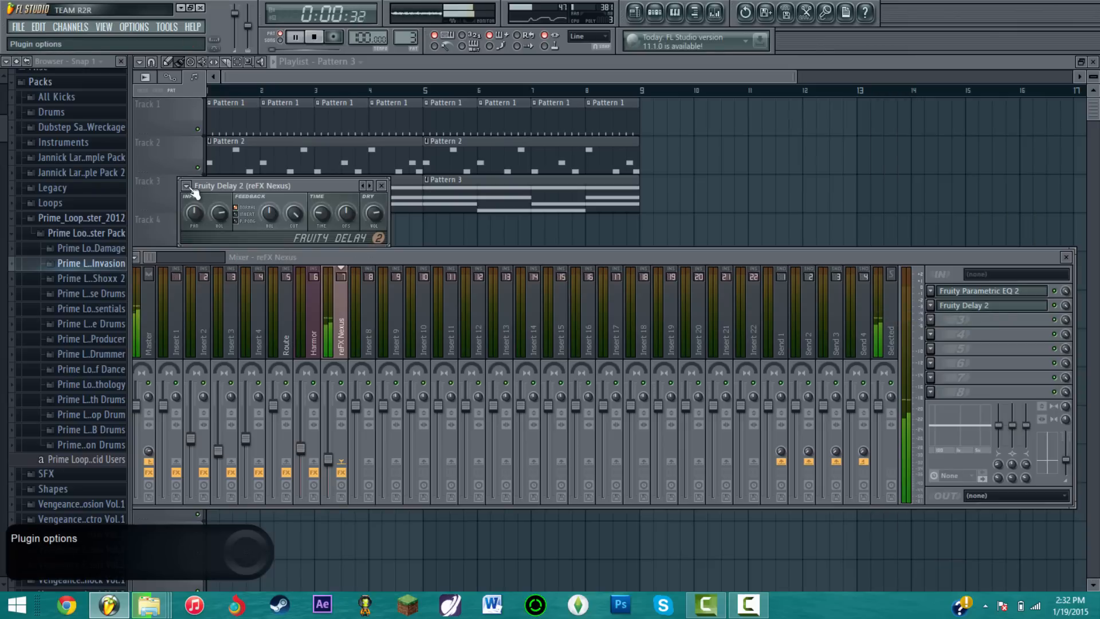
click(189, 186)
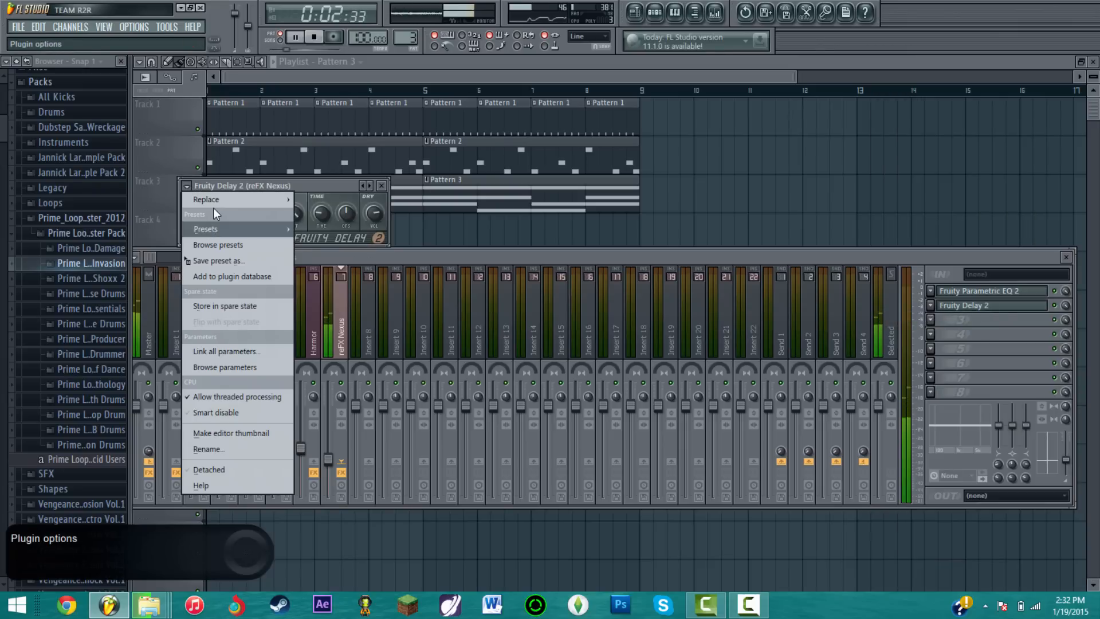
click(249, 182)
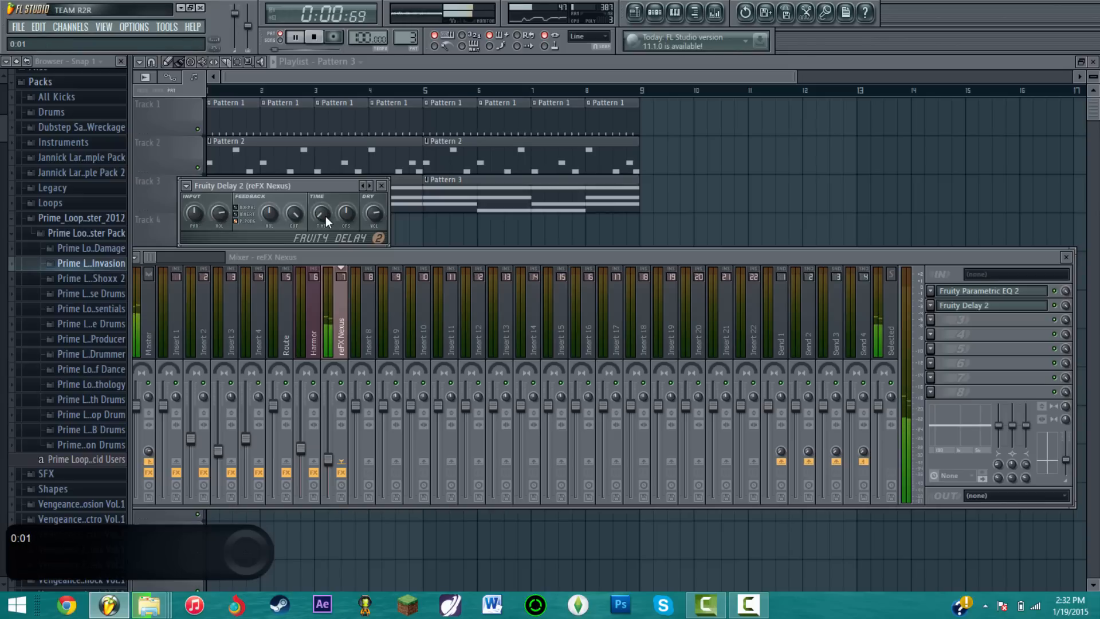
drag(326, 216, 325, 200)
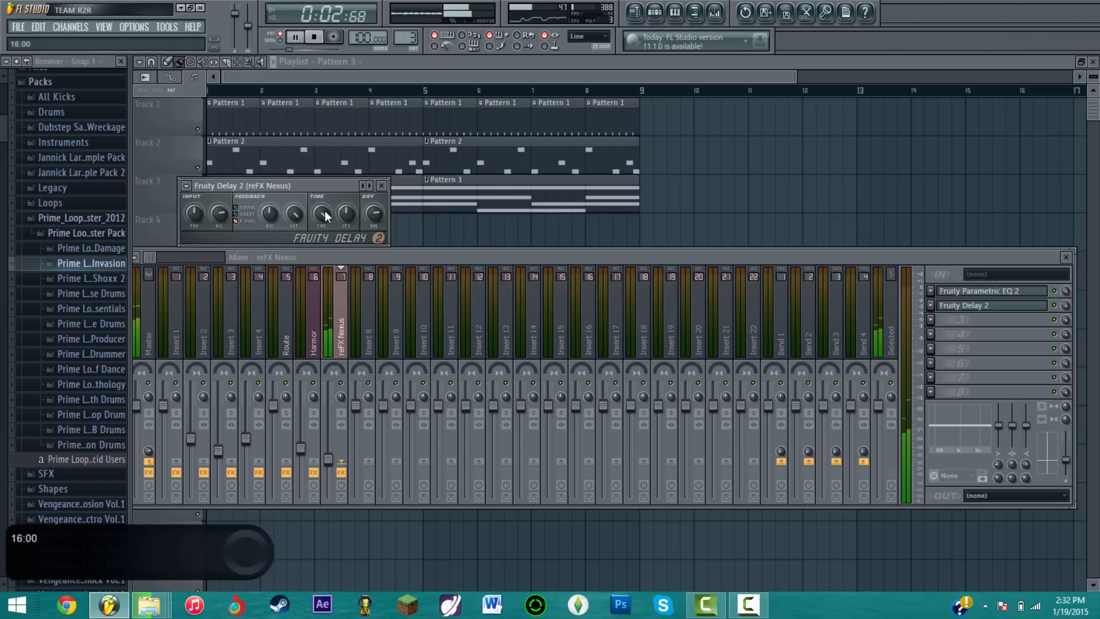
drag(326, 215, 326, 219)
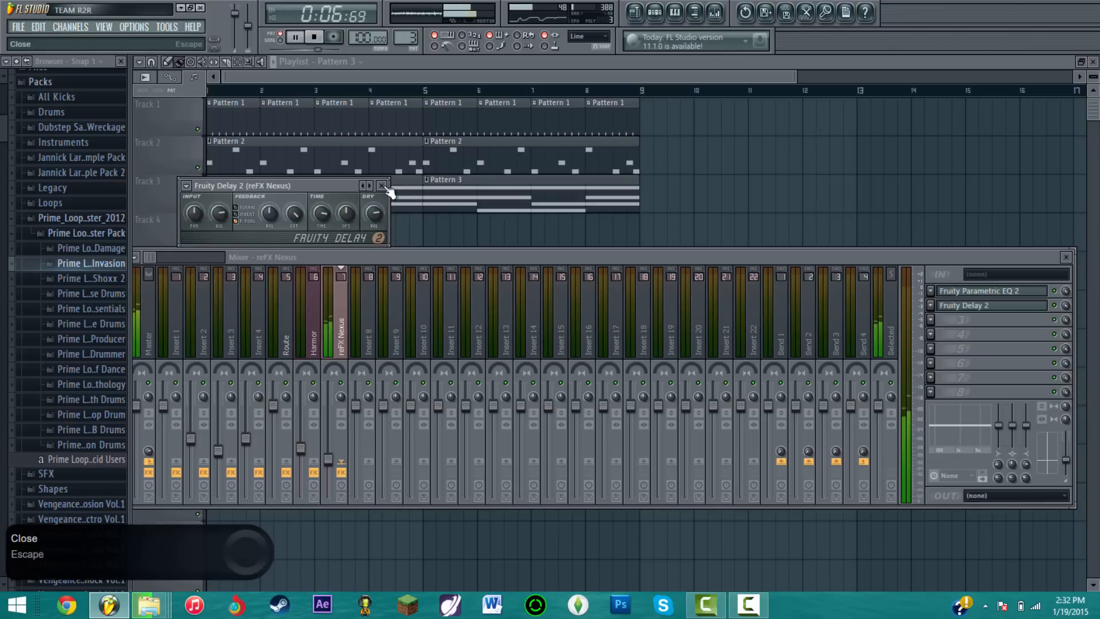
click(384, 187)
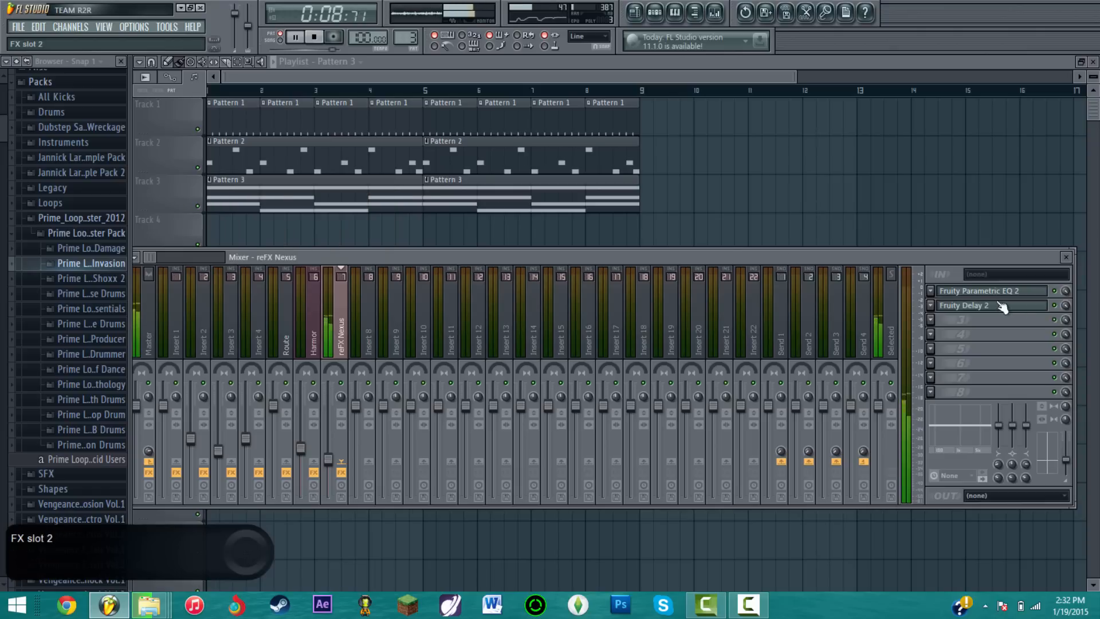
- Remove Fruity Delay 2 from the Nexus track's second effect slot
click(930, 310)
mouse_move(949, 292)
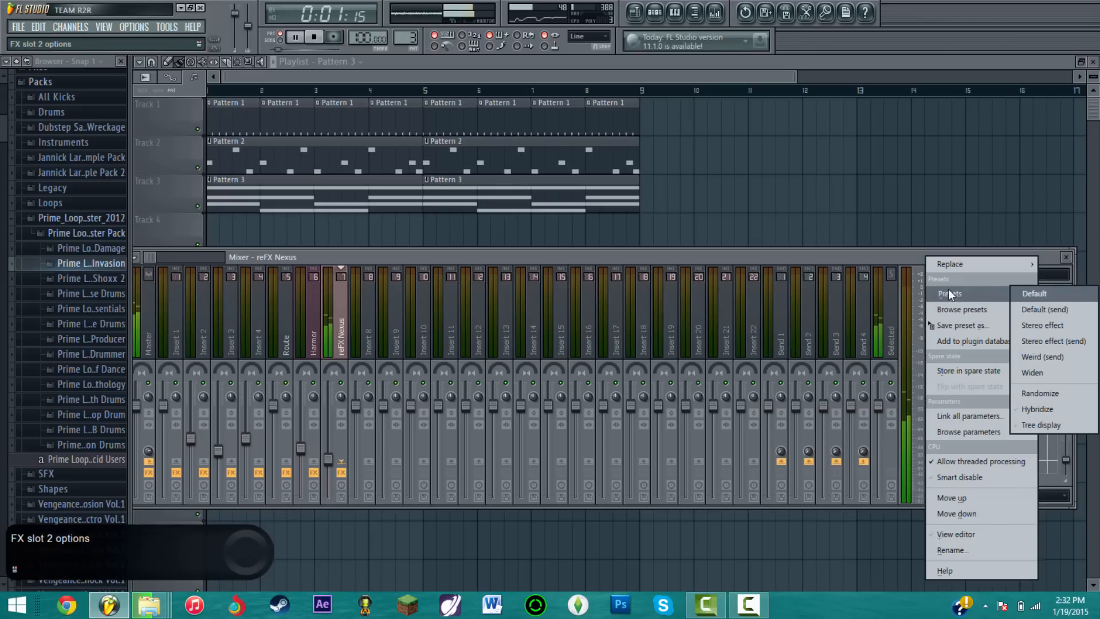
mouse_move(949, 265)
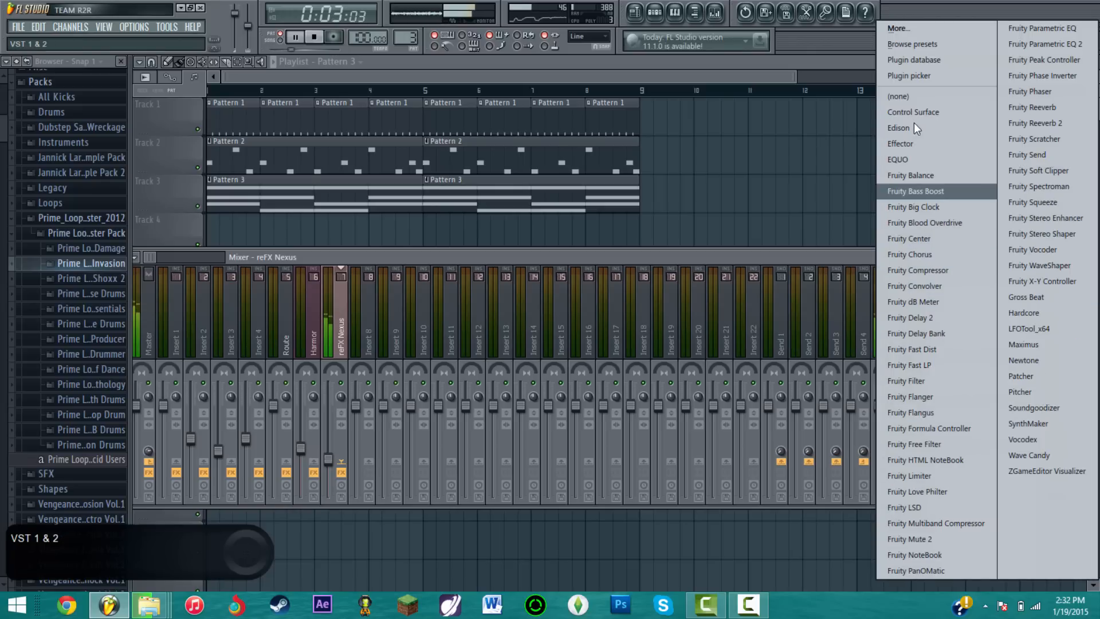
click(910, 99)
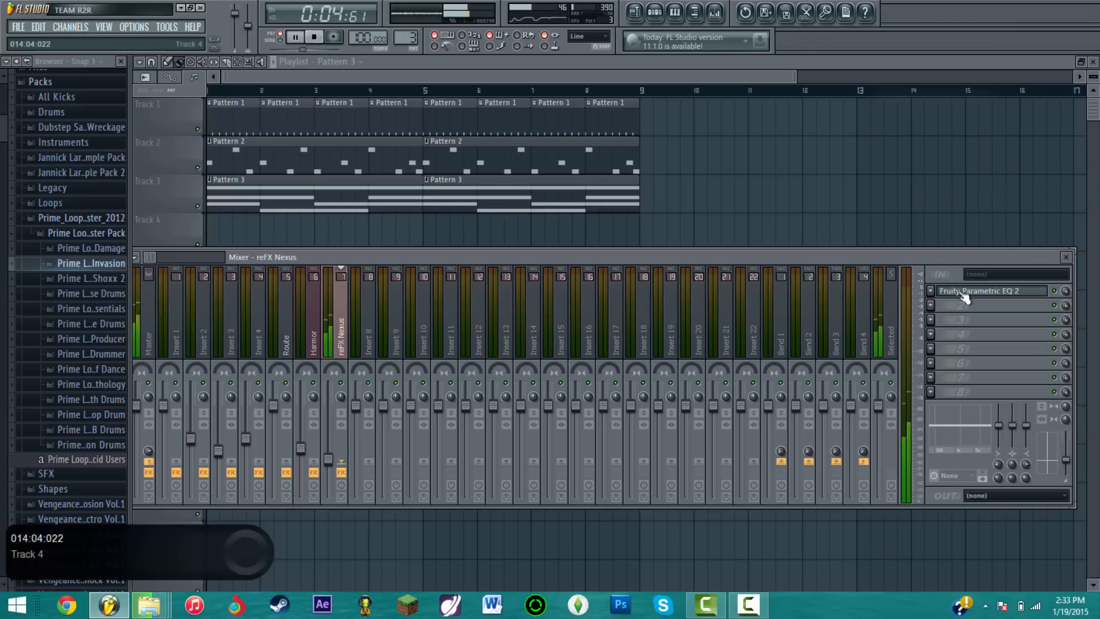
- Load LFOTool into the Nexus track's second effect slot, set its rate to 1/2 t, and replay the song from the start
click(930, 305)
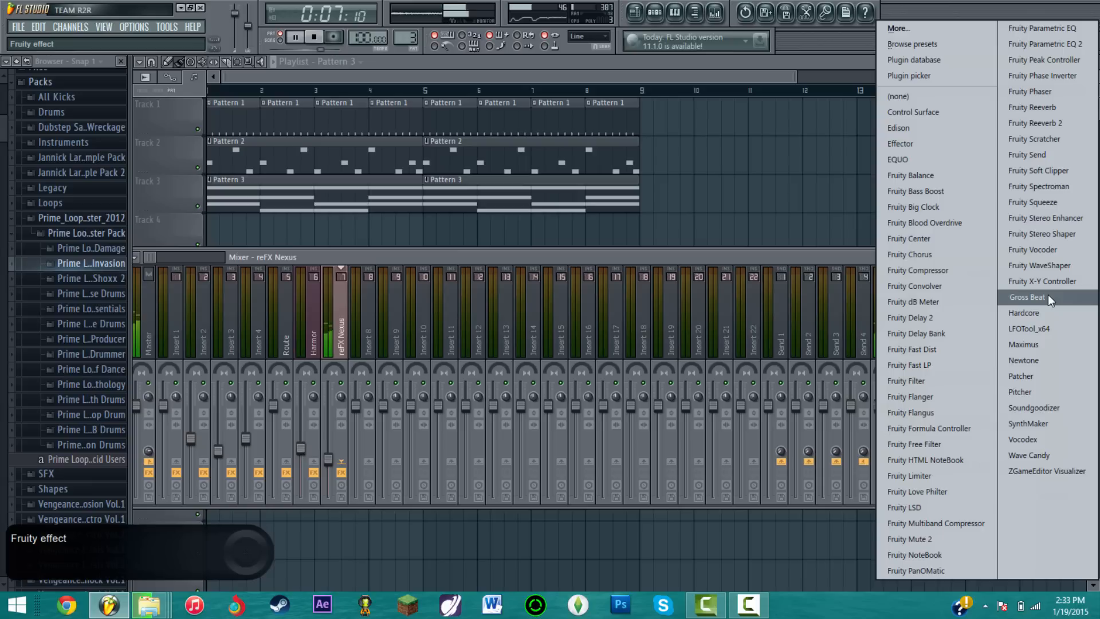
click(1043, 331)
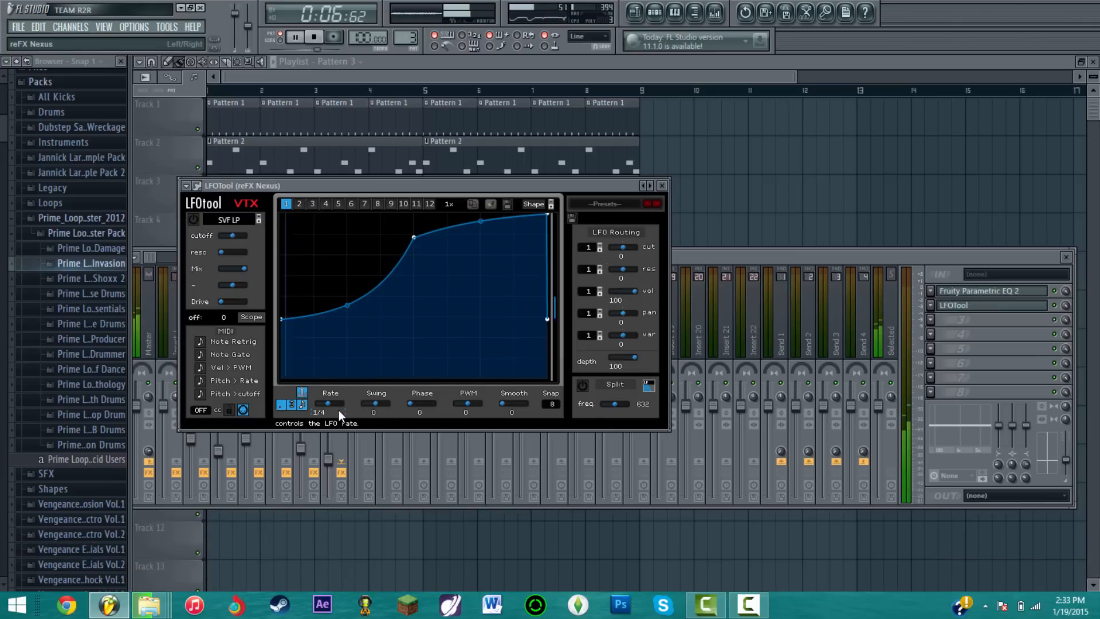
drag(328, 402, 320, 407)
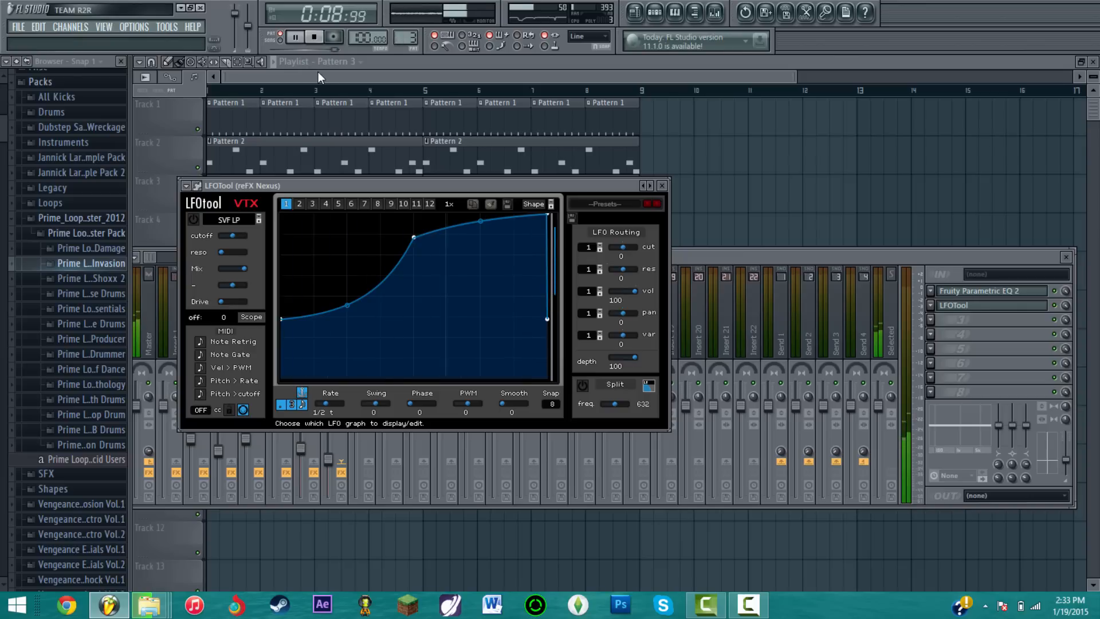
click(219, 91)
click(211, 91)
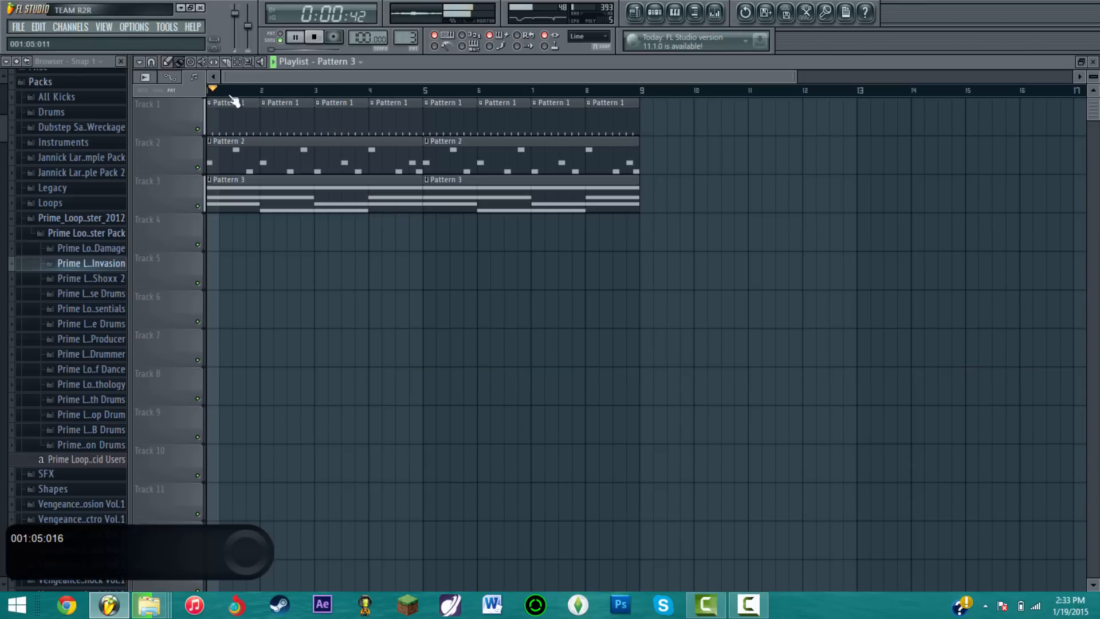
click(320, 39)
- Reopen LFOTool on the Nexus track and set its LFO rate to 1/2 during playback
click(714, 12)
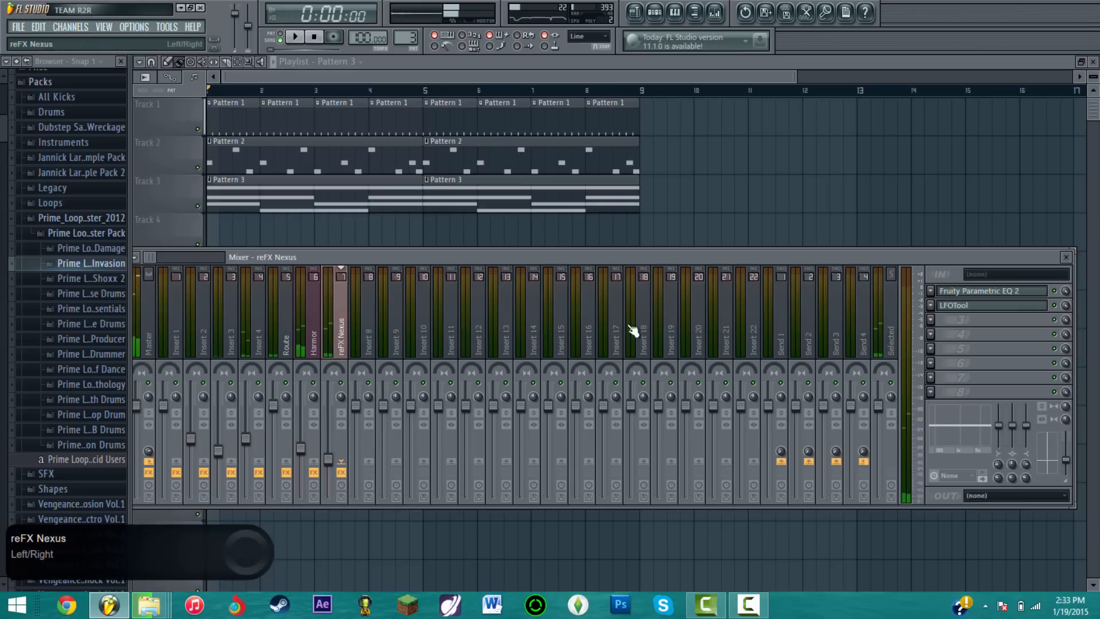
click(1023, 307)
click(288, 38)
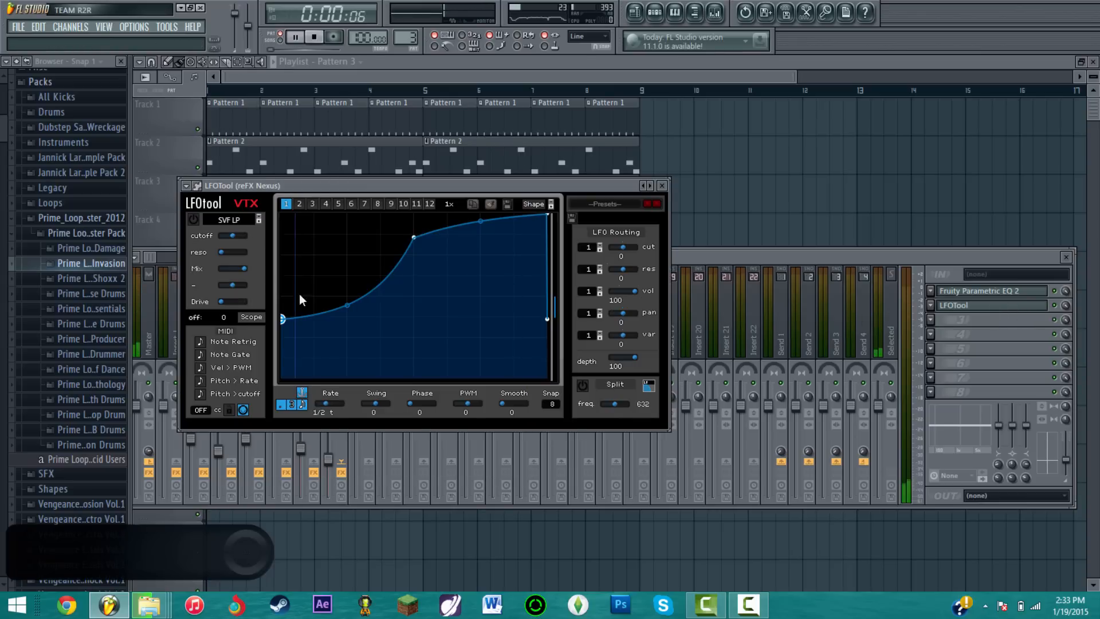
drag(325, 405, 332, 401)
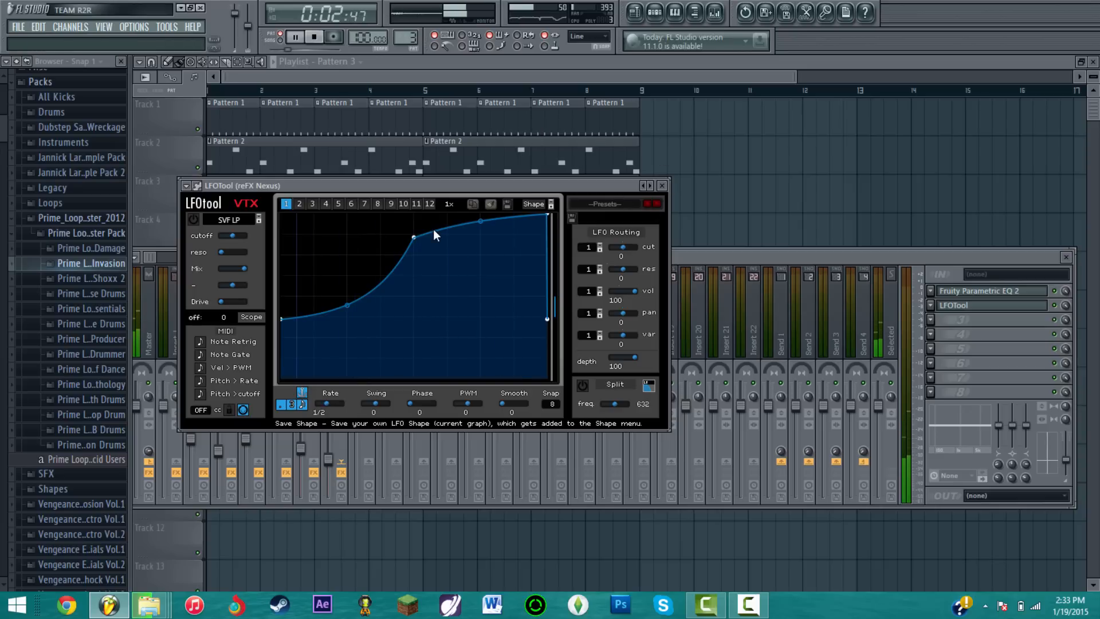
- Reshape the LFO volume curve with its middle point raised to 100% and moved earlier, and its starting point at about 30%
drag(413, 237, 417, 212)
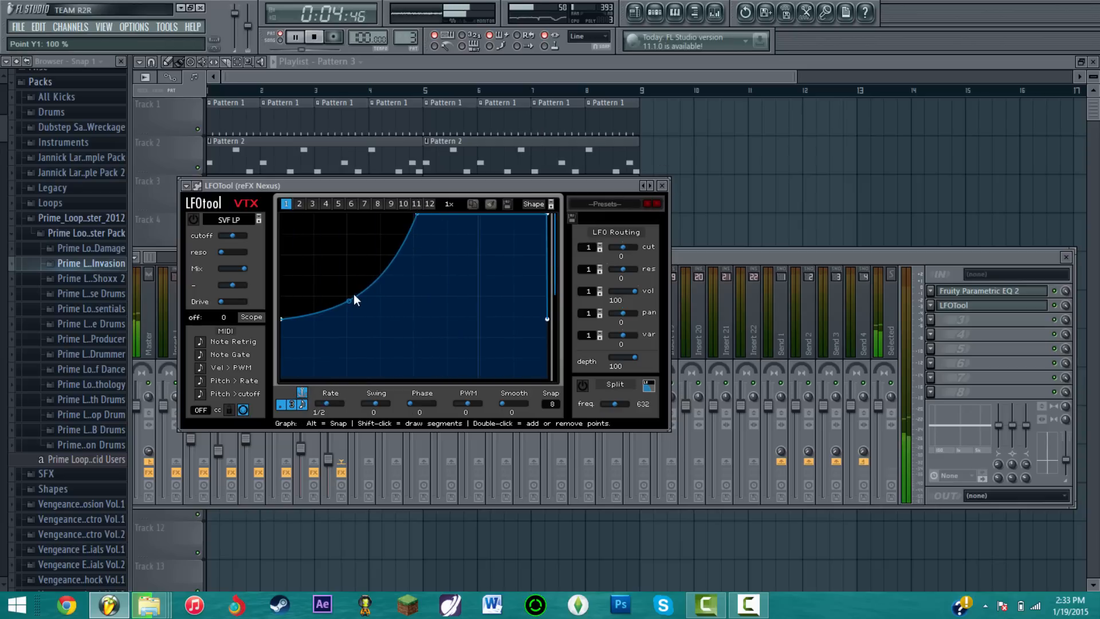
drag(349, 302, 282, 370)
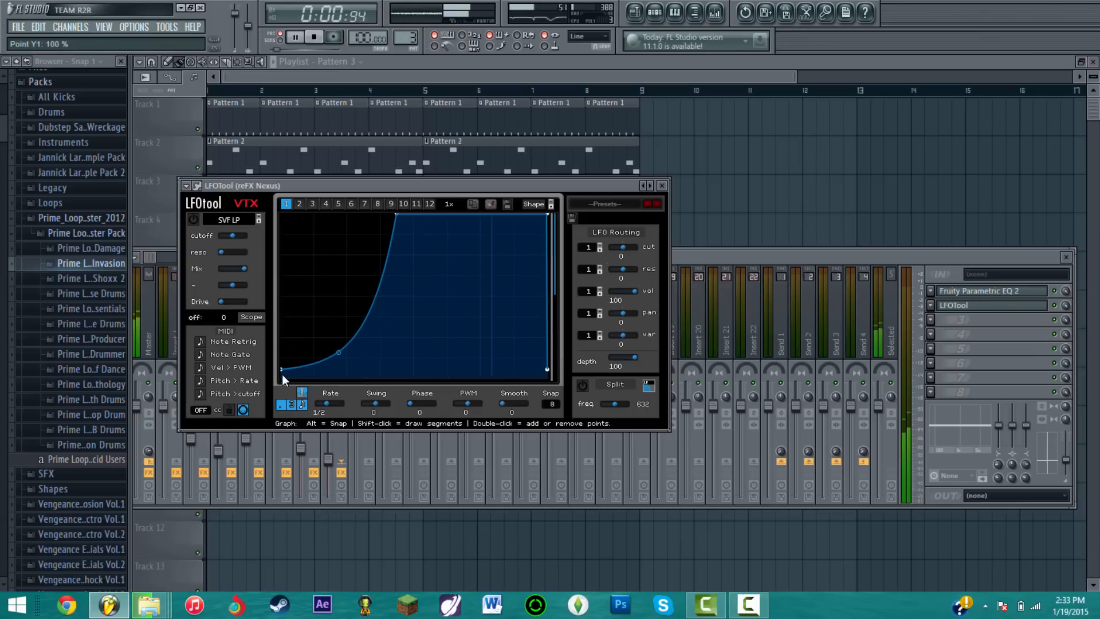
drag(282, 370, 283, 327)
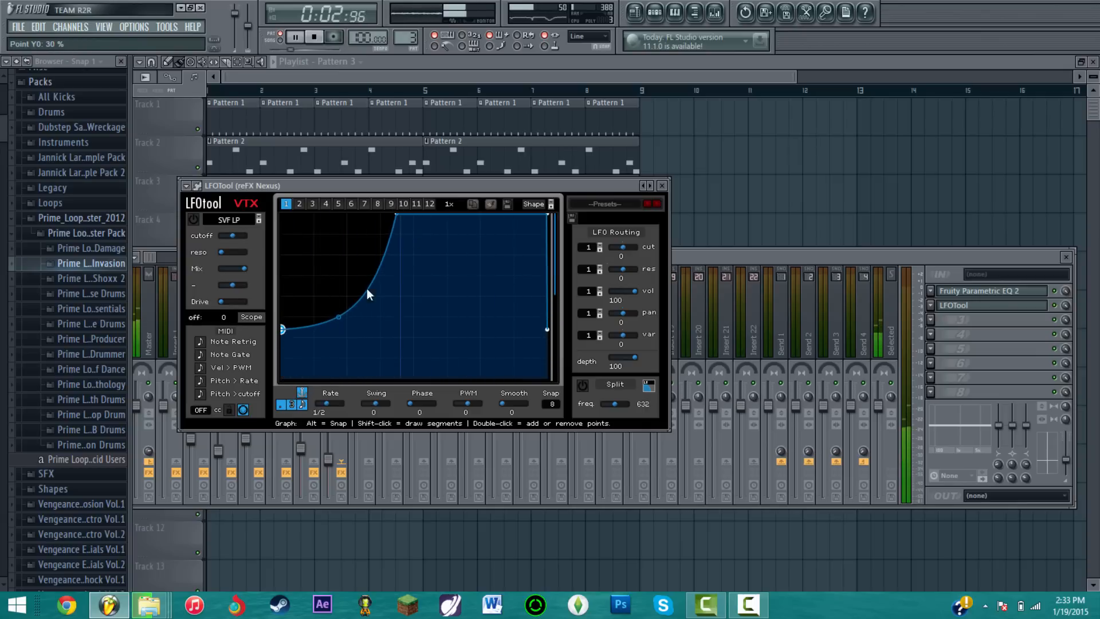
- Close LFOTool and switch playback to song mode to hear the full playlist arrangement
click(663, 185)
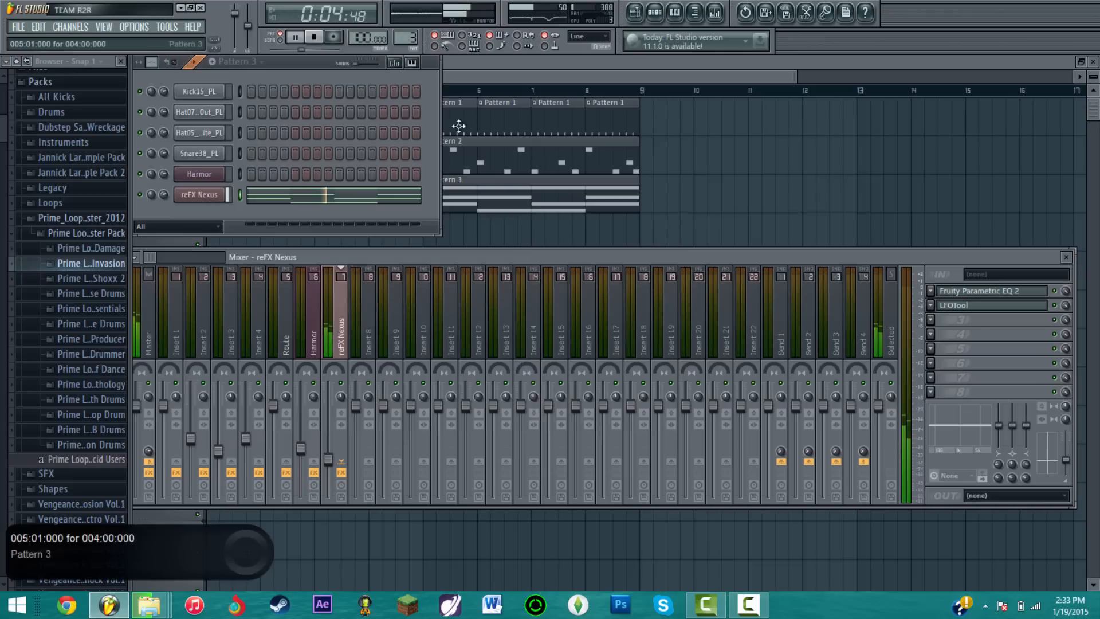
click(457, 66)
click(280, 40)
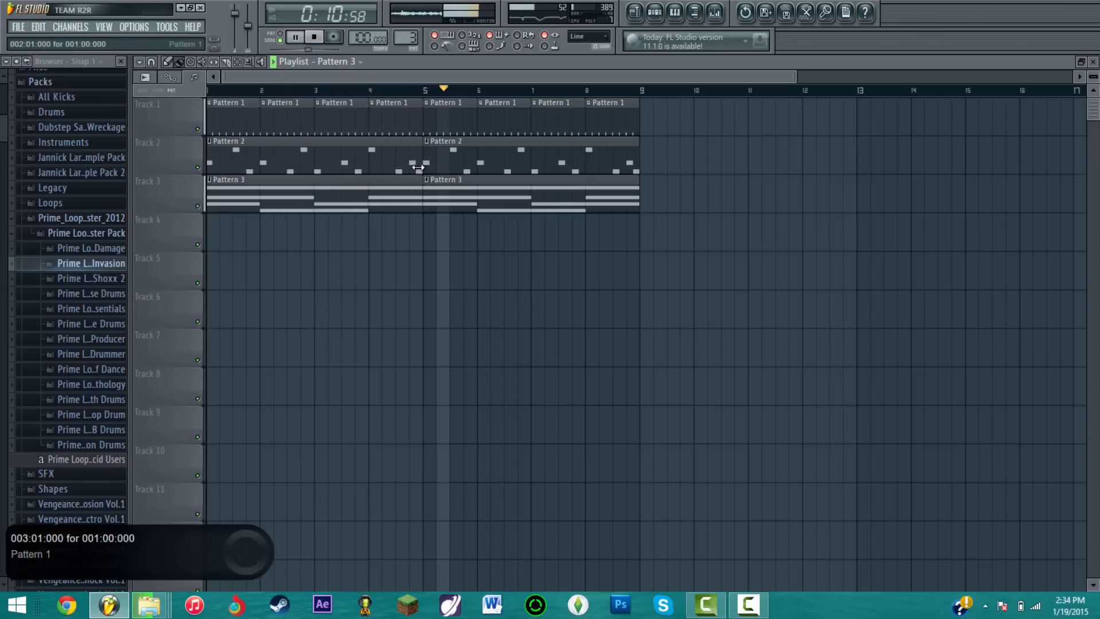
- Delete the final A5 and B5 notes at the end of the Harmor melody in Pattern 2 and return to the playlist
double_click(388, 160)
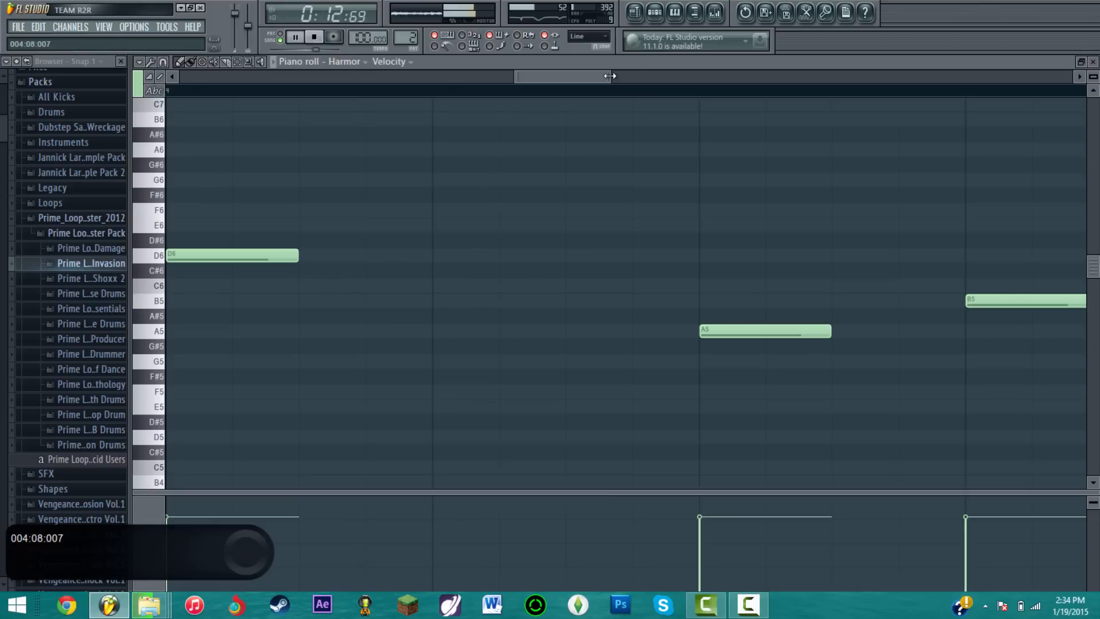
drag(610, 76, 1069, 76)
right_click(338, 331)
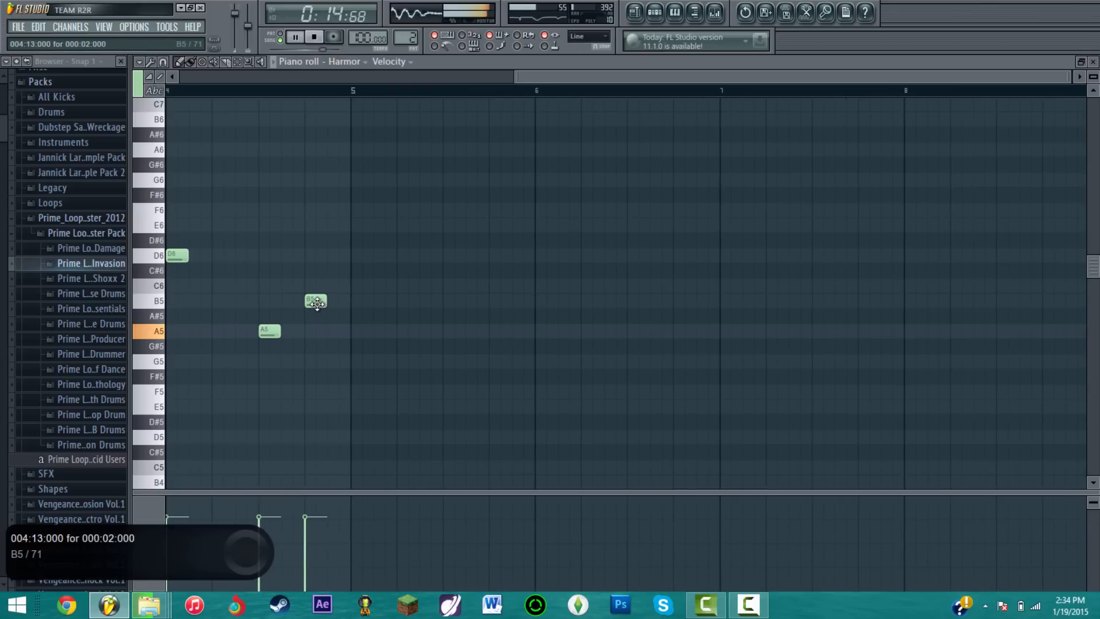
right_click(316, 302)
click(1093, 62)
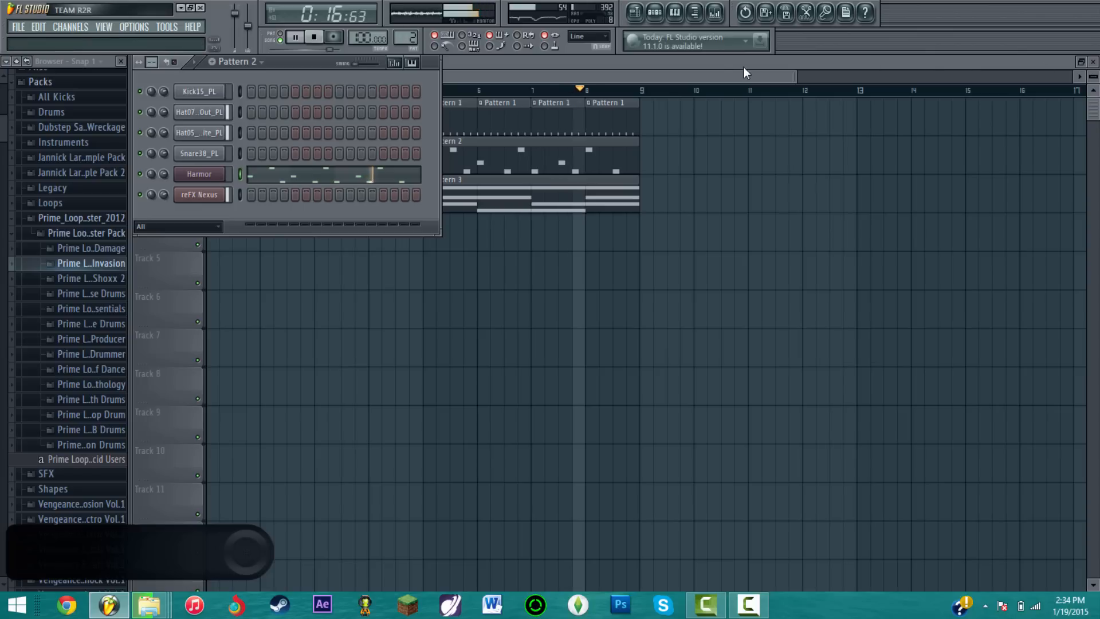
click(692, 82)
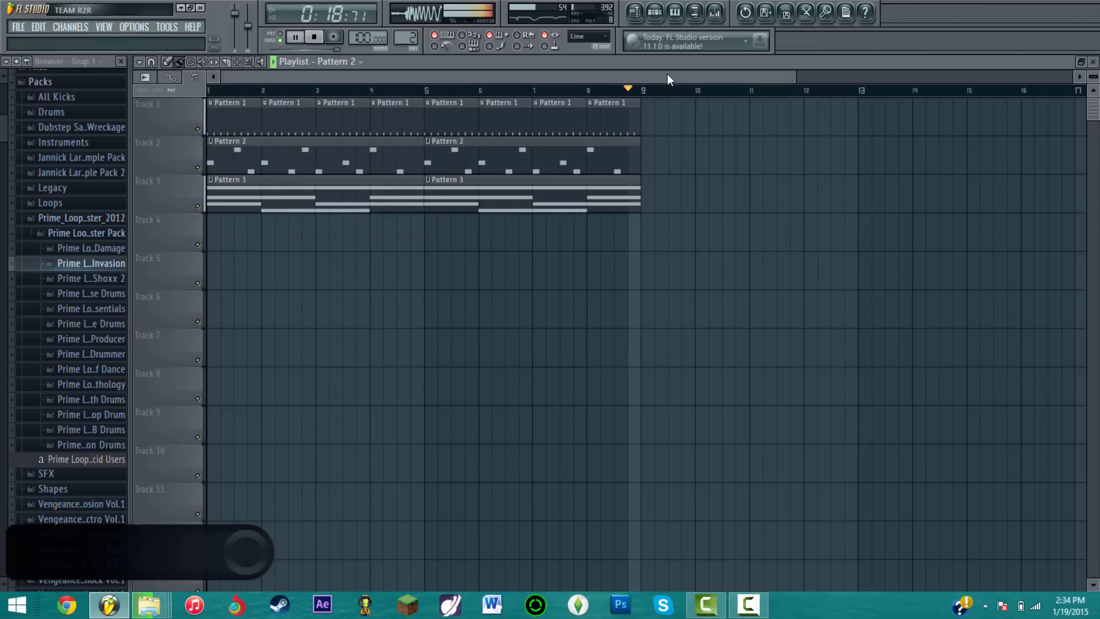
- Add a B5 note two steps long at 4:13 in Pattern 2's Harmor melody, return to the playlist and stop playback
double_click(631, 167)
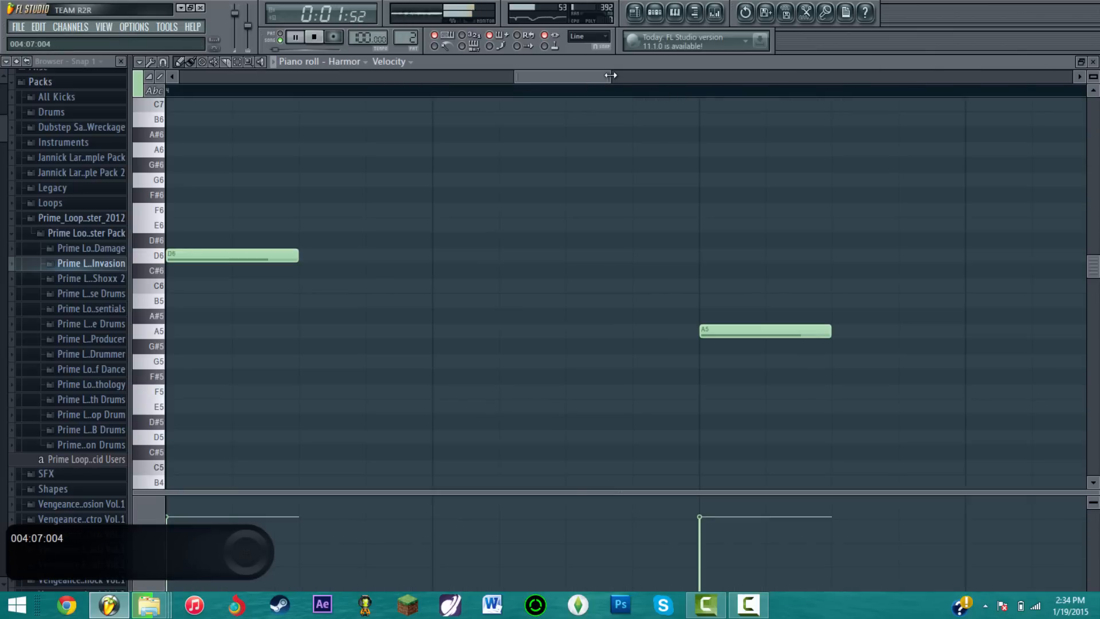
drag(611, 75, 1057, 77)
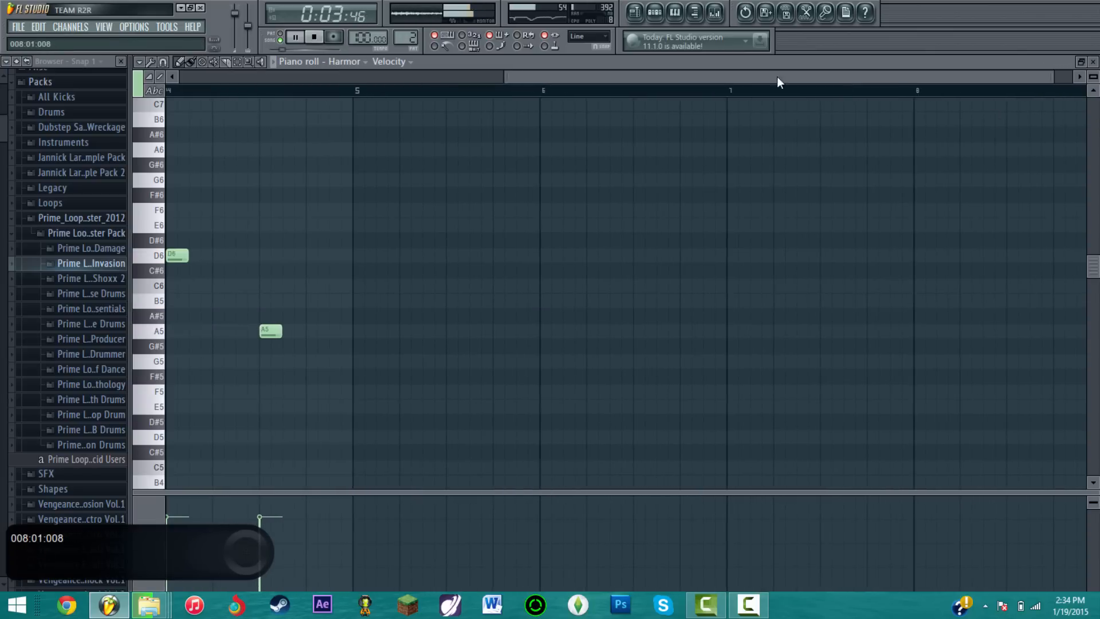
drag(913, 81, 693, 77)
click(676, 300)
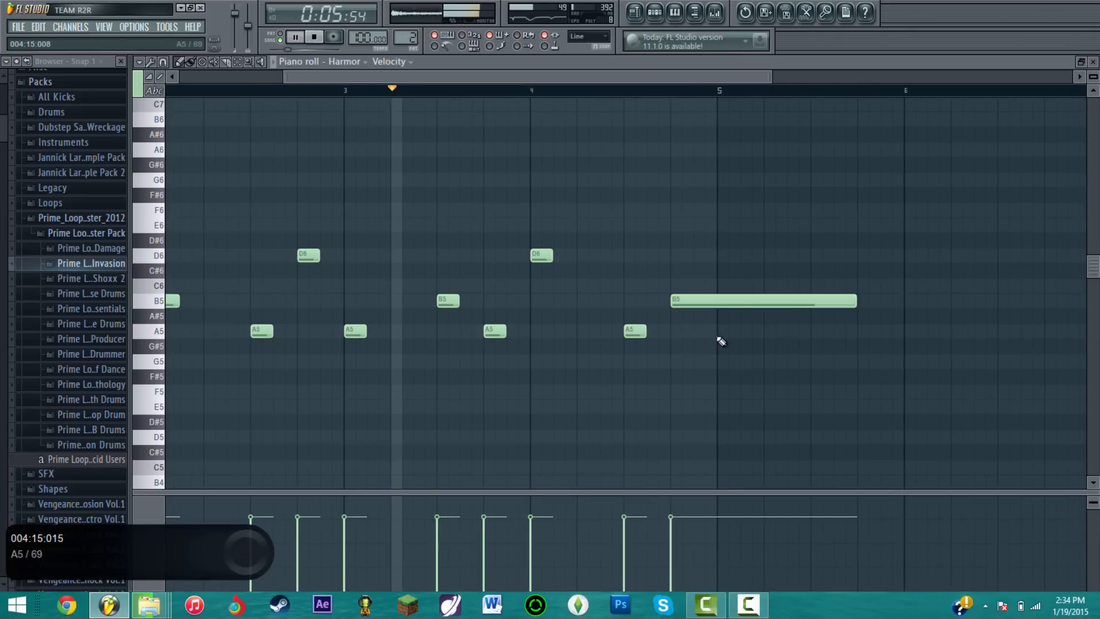
drag(858, 300, 693, 304)
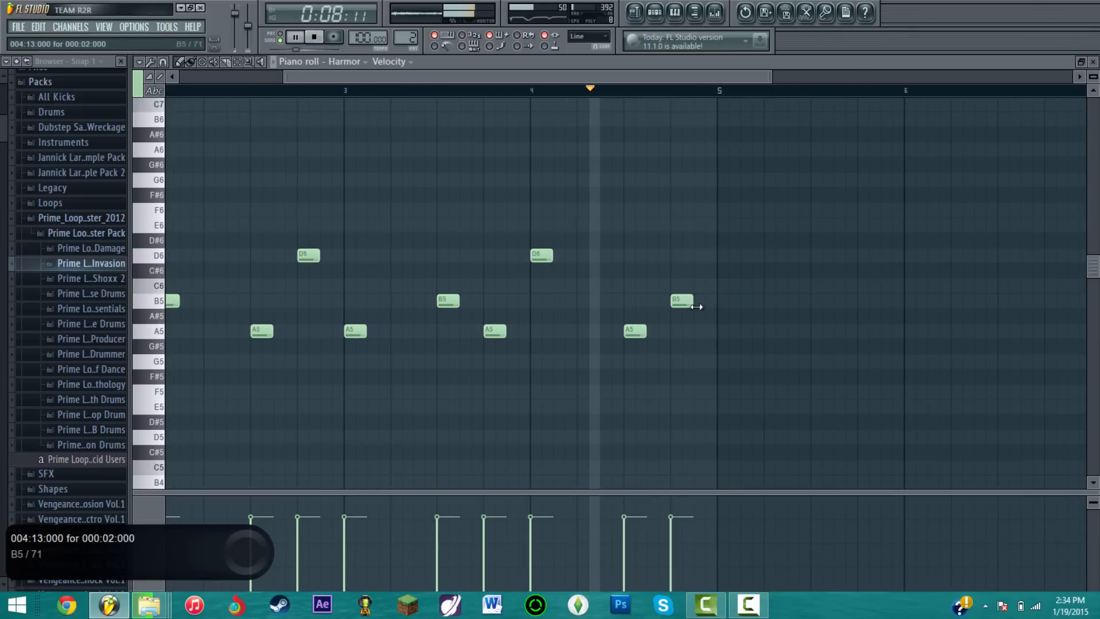
click(1094, 61)
click(546, 77)
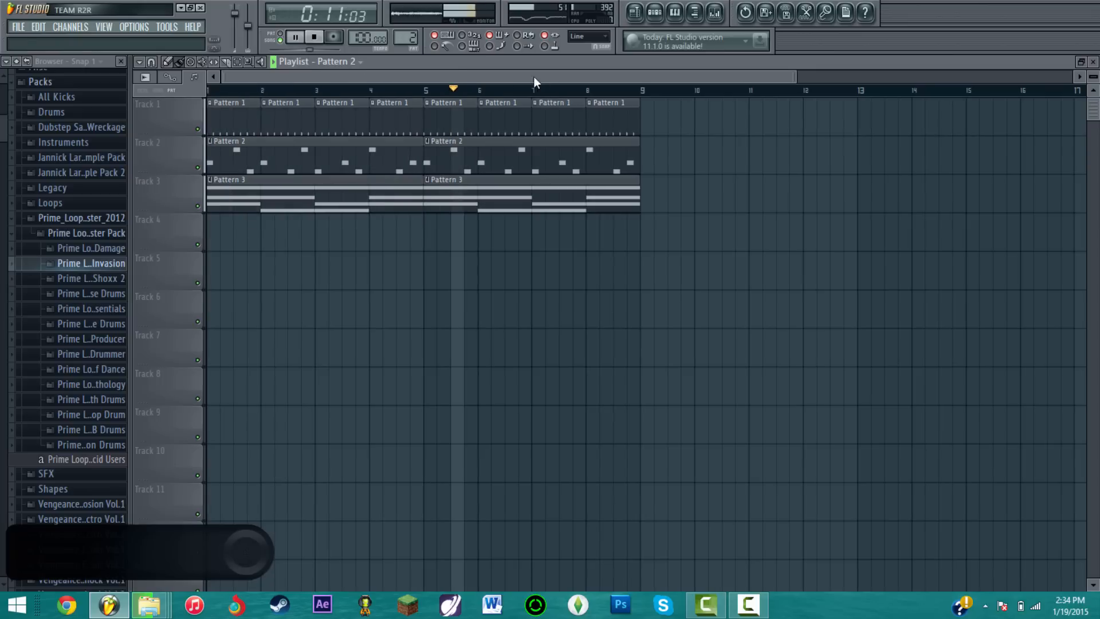
click(315, 37)
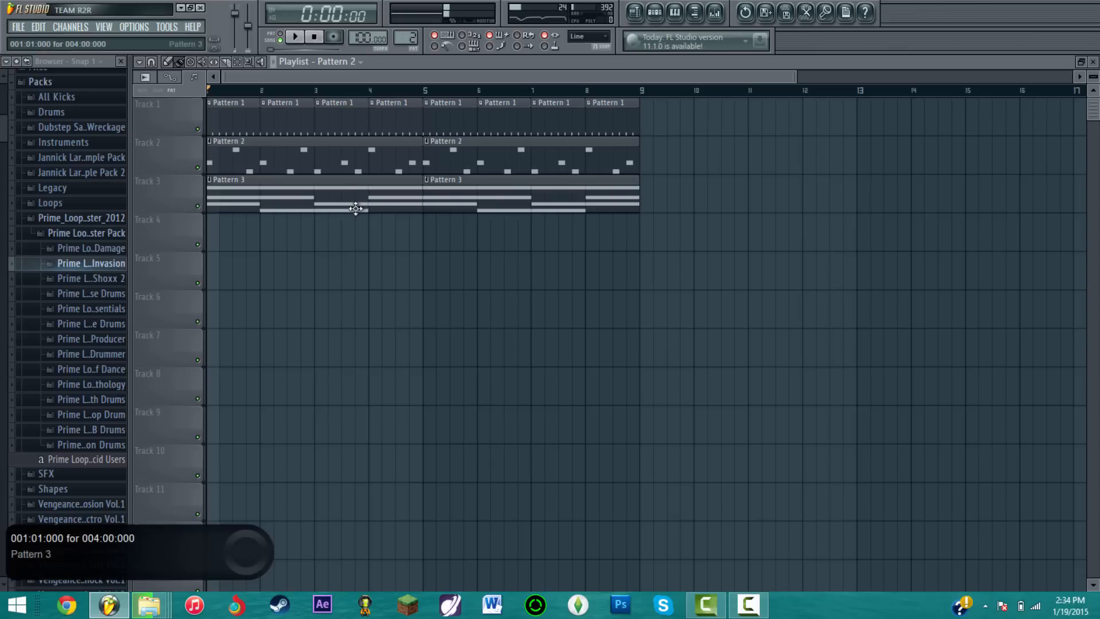
click(655, 13)
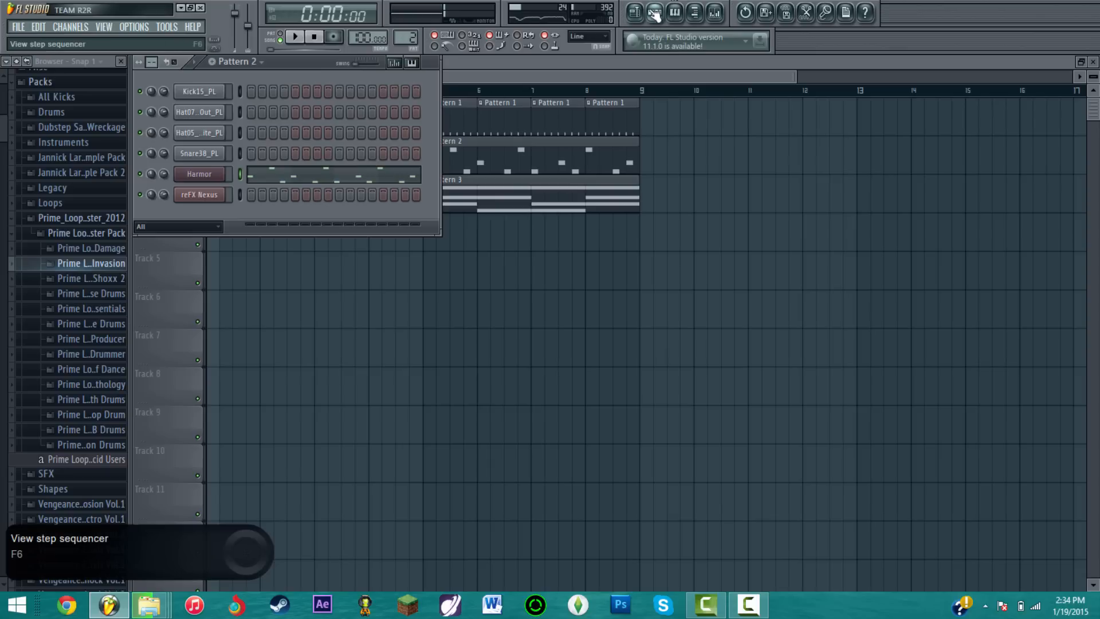
click(655, 13)
click(716, 13)
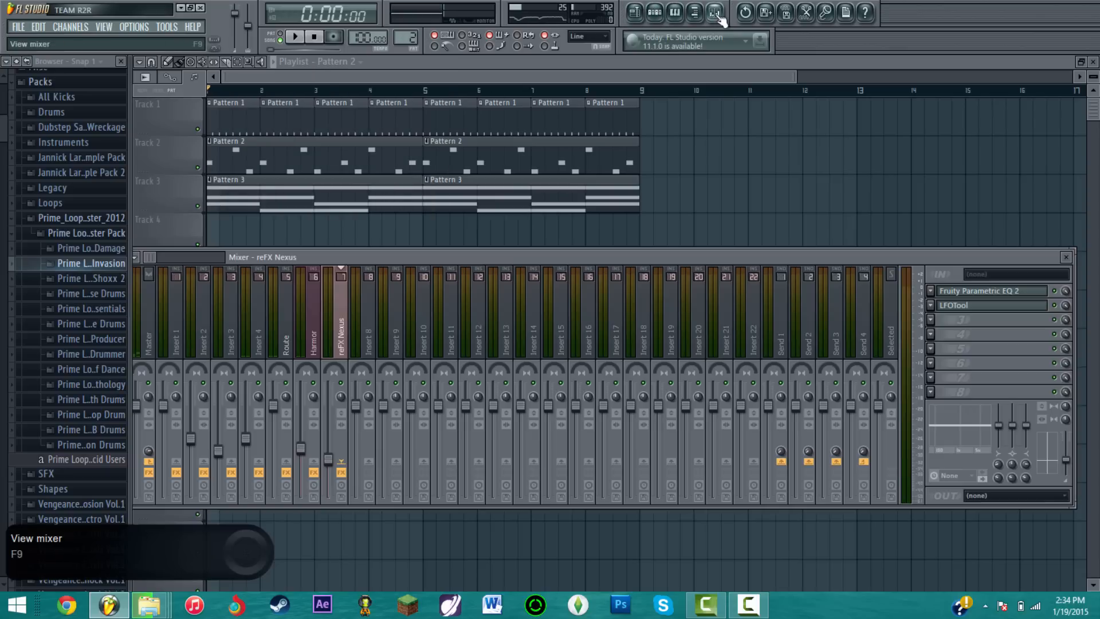
click(717, 17)
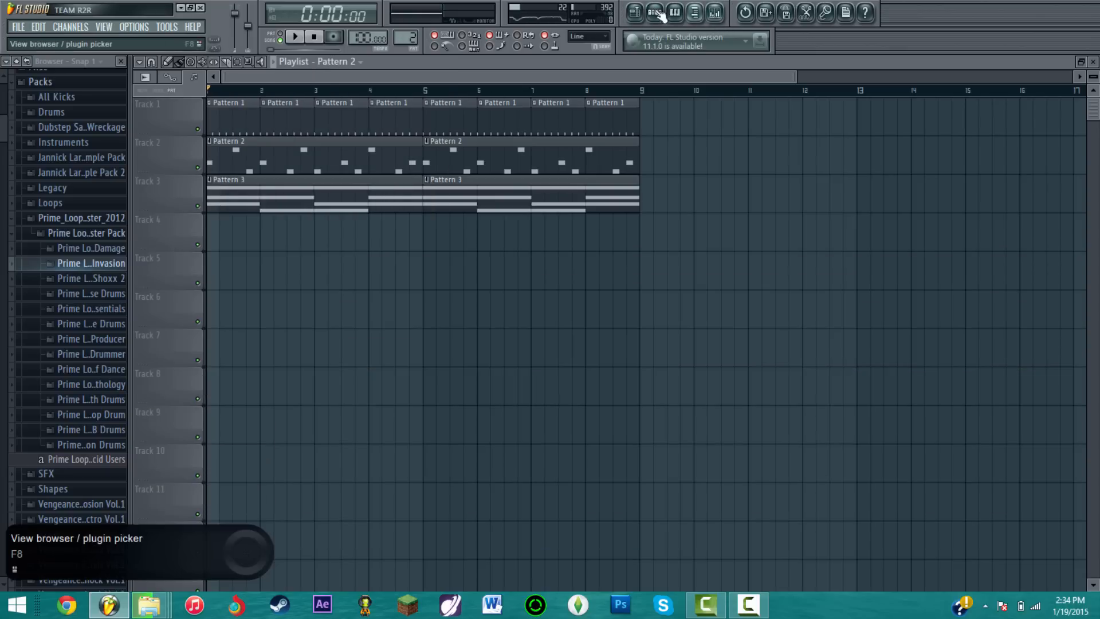
click(657, 16)
click(660, 21)
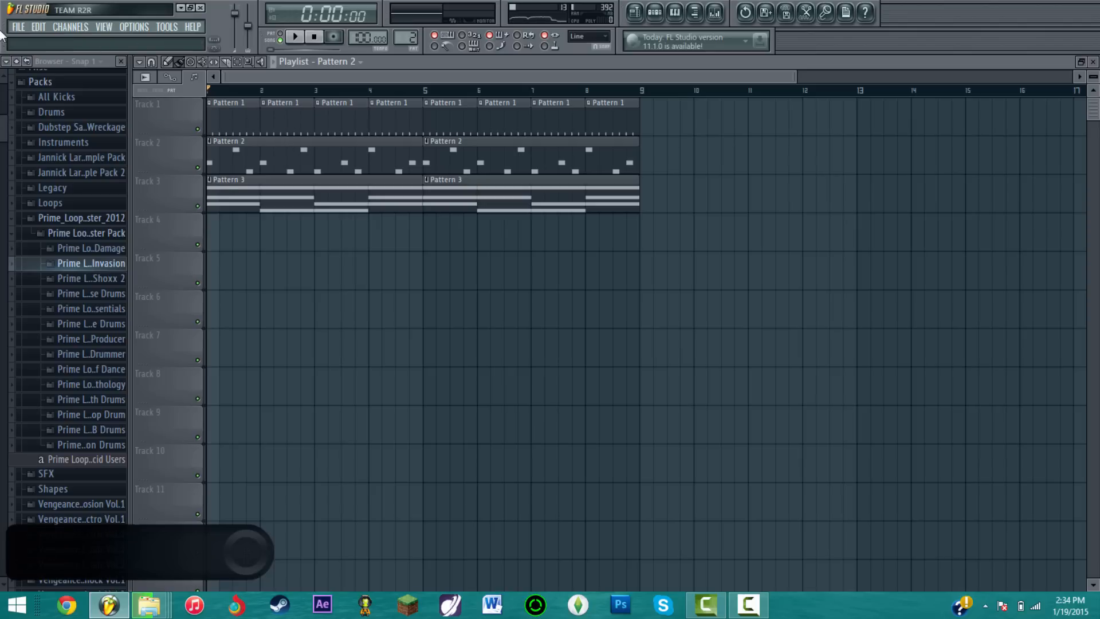
- Open the Chillstuff.flp project and place the playhead at the First Drop marker in the playlist
click(17, 27)
click(18, 28)
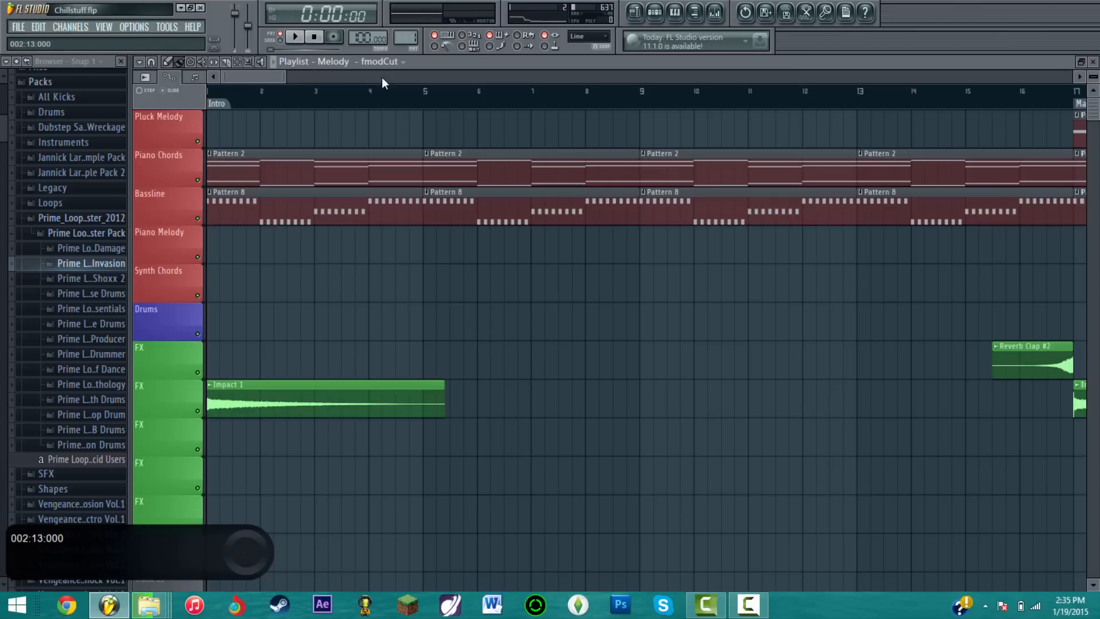
mouse_move(382, 77)
mouse_down()
mouse_move(452, 74)
mouse_move(418, 74)
mouse_move(429, 75)
mouse_up()
click(467, 102)
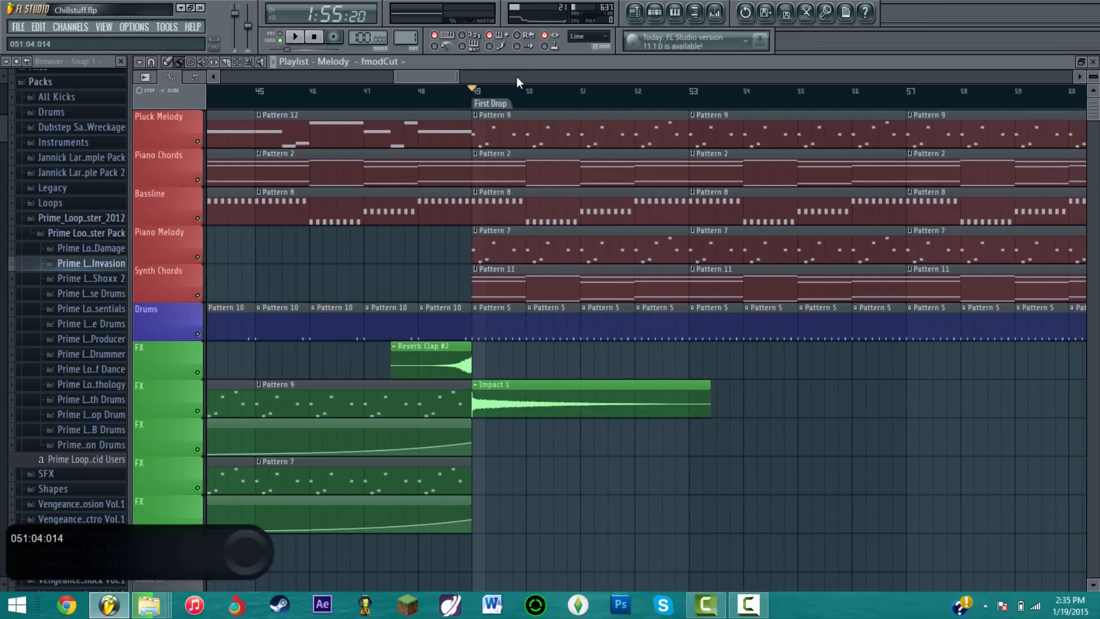
- Play the Pluck Melody's Pattern 9 on its own in pattern mode and examine its notes in the piano roll
double_click(527, 140)
click(283, 36)
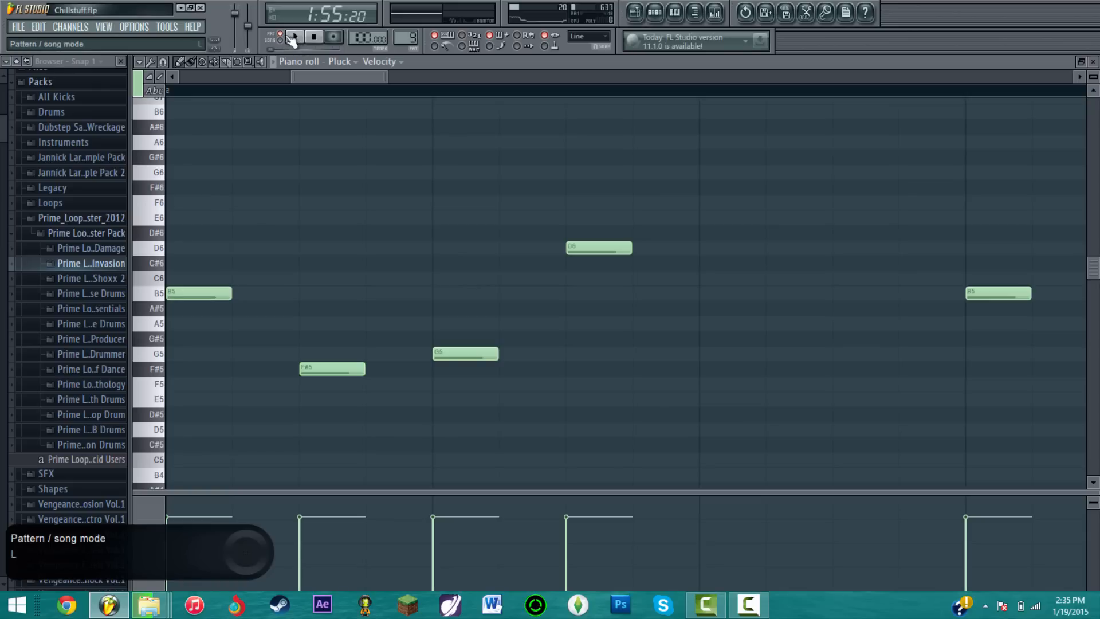
click(294, 37)
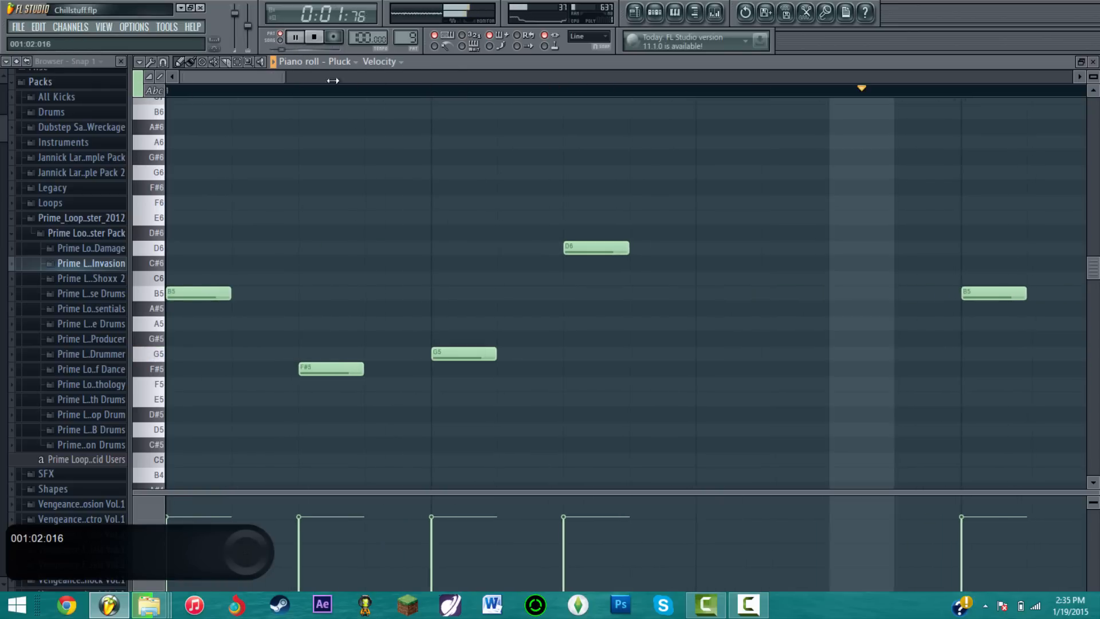
drag(333, 80, 716, 79)
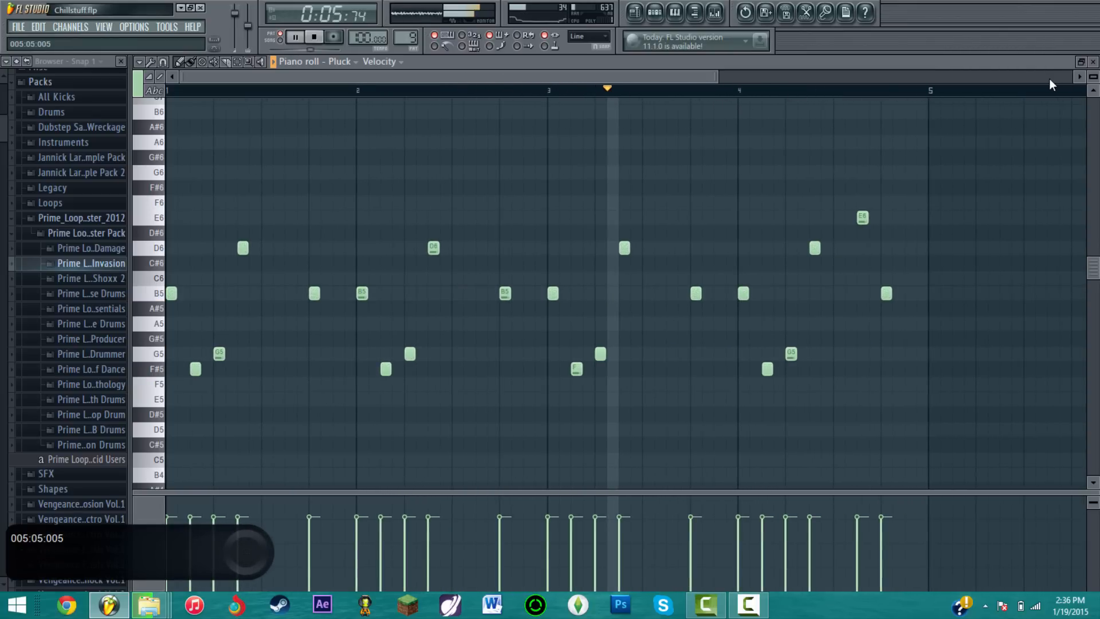
click(1093, 62)
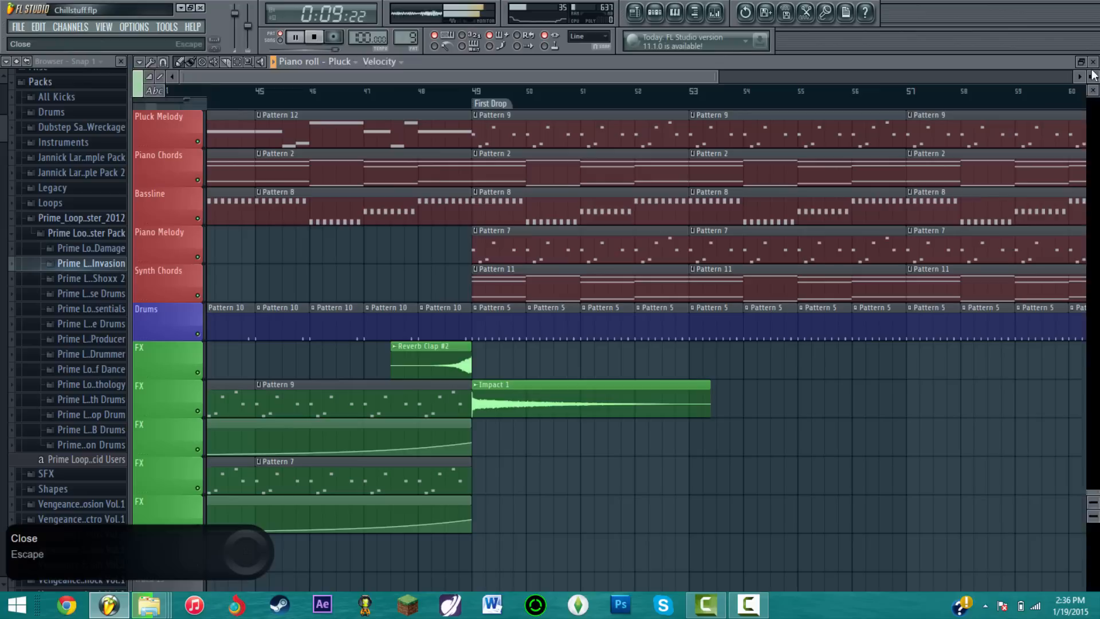
- Examine the Piano Chords notes of Pattern 2 in the piano roll while they play, and return to the playlist
double_click(577, 185)
drag(370, 73, 985, 87)
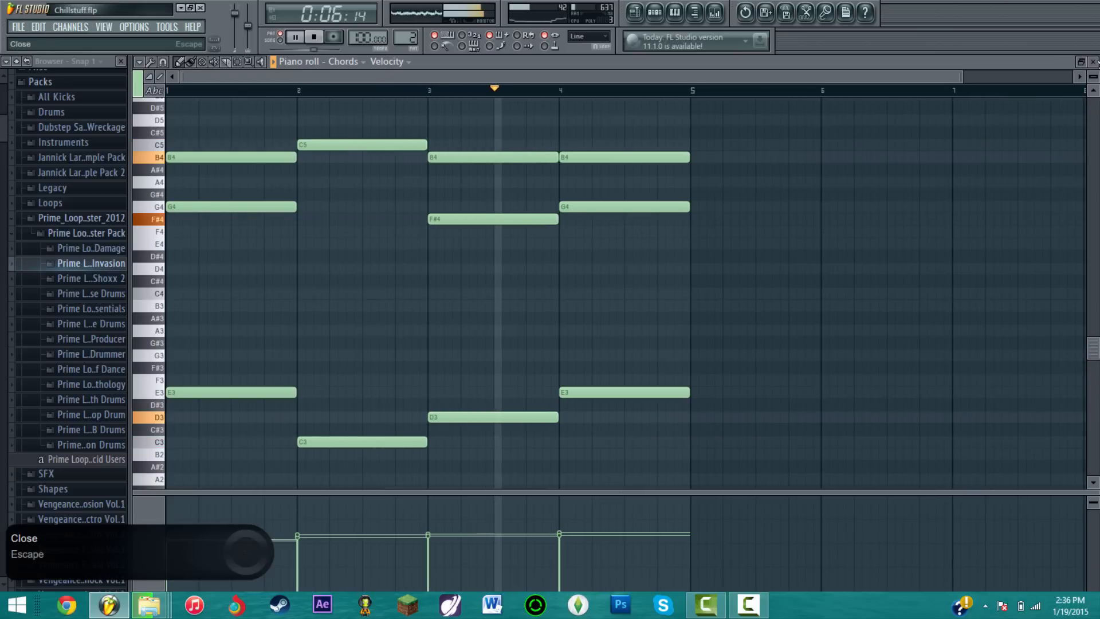
click(1093, 61)
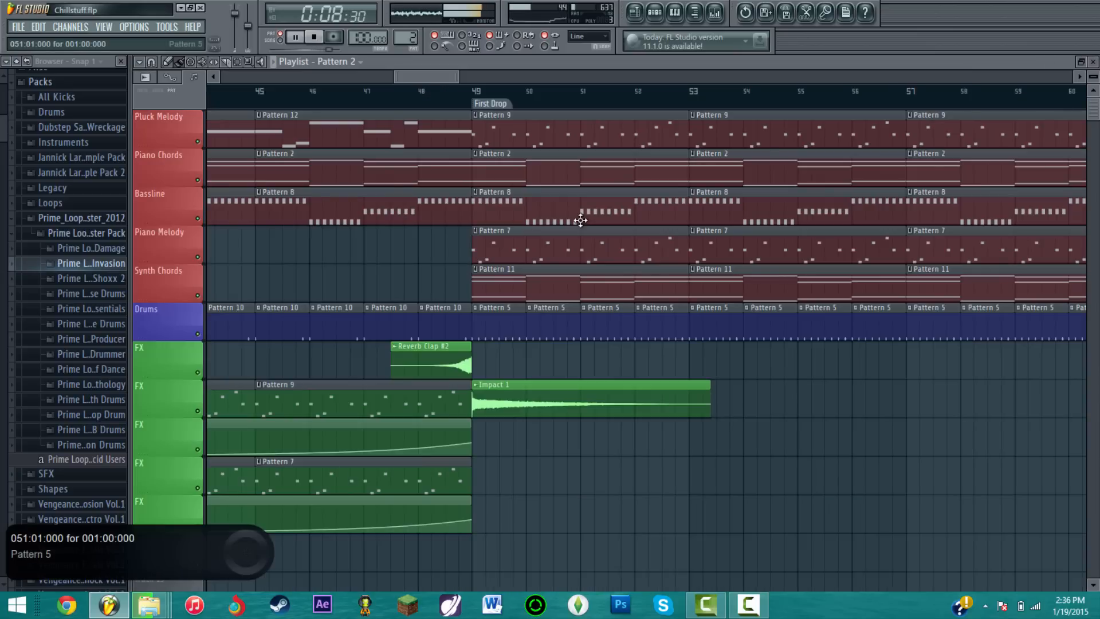
- Examine the Bassline notes of Pattern 8 across the whole pattern during playback, and return to the playlist
double_click(583, 208)
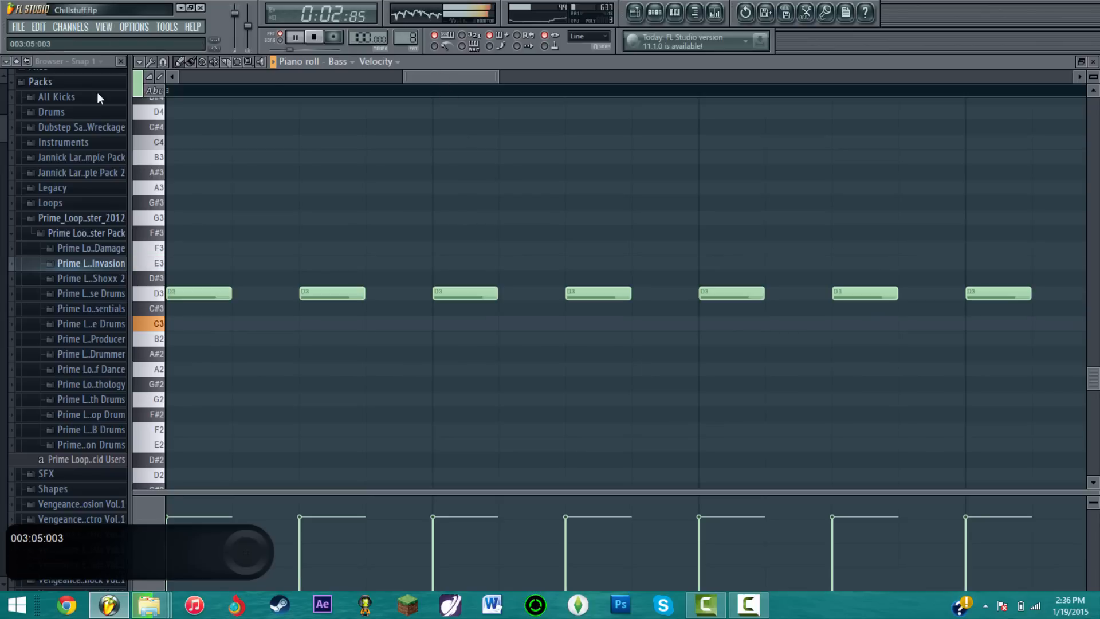
drag(278, 77, 1017, 77)
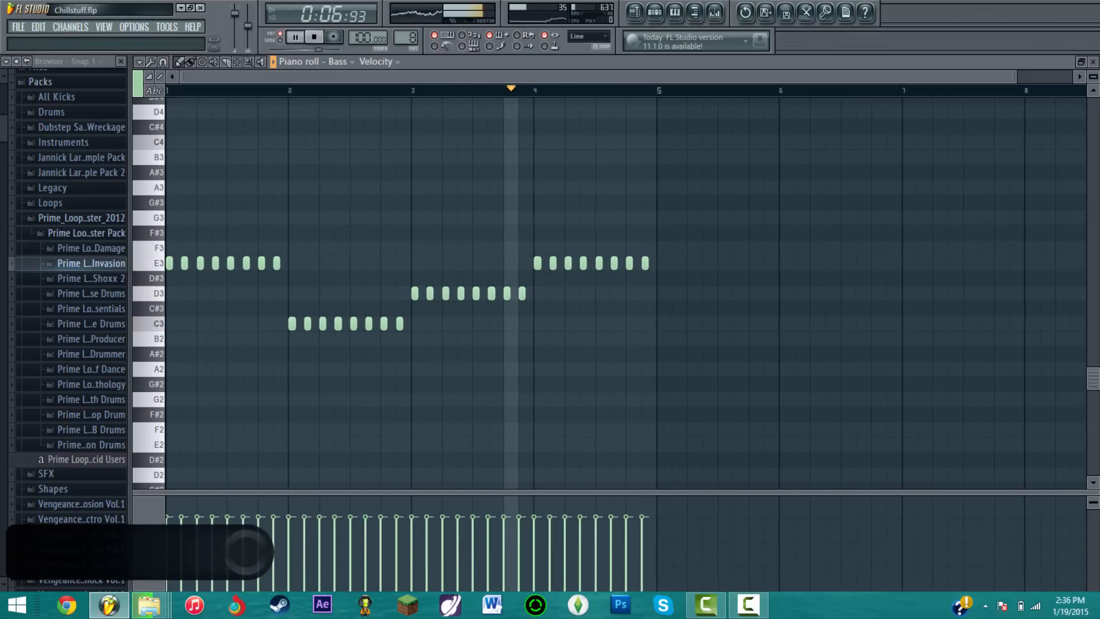
click(1094, 62)
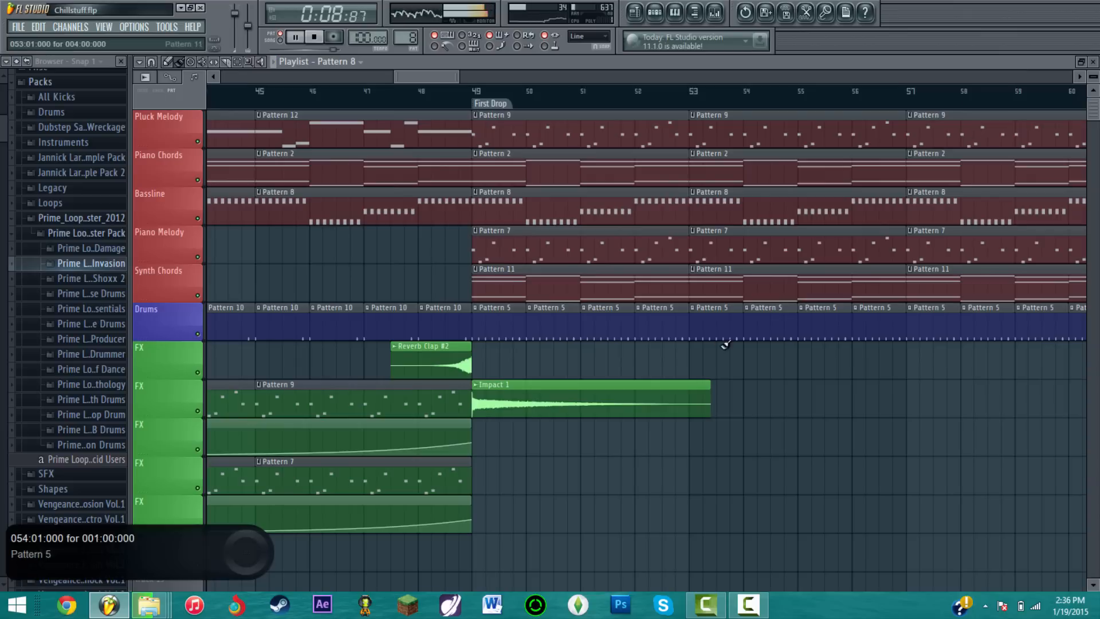
- Listen to the Piano Melody's Pattern 7 while viewing all its notes, stop playback and close the piano roll
double_click(579, 258)
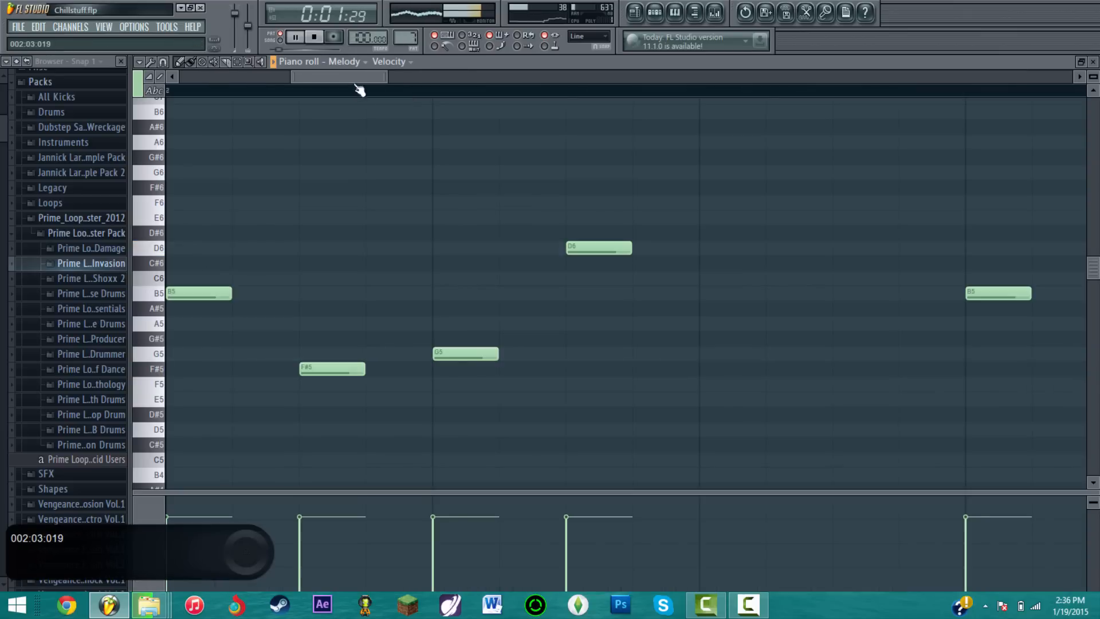
scroll(304, 78, down, 5)
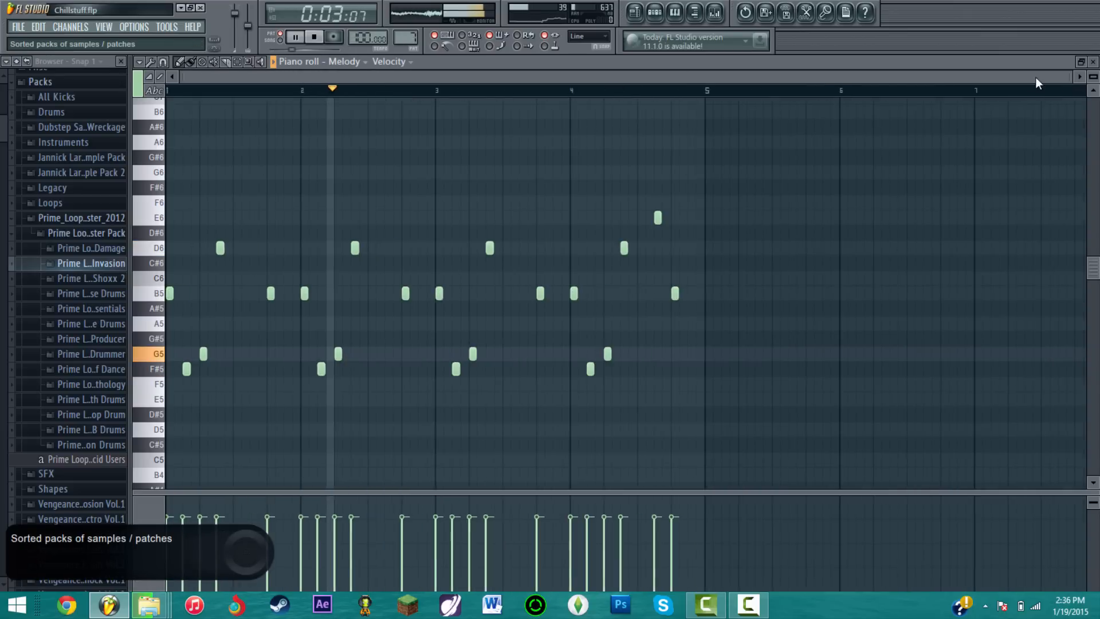
key(space)
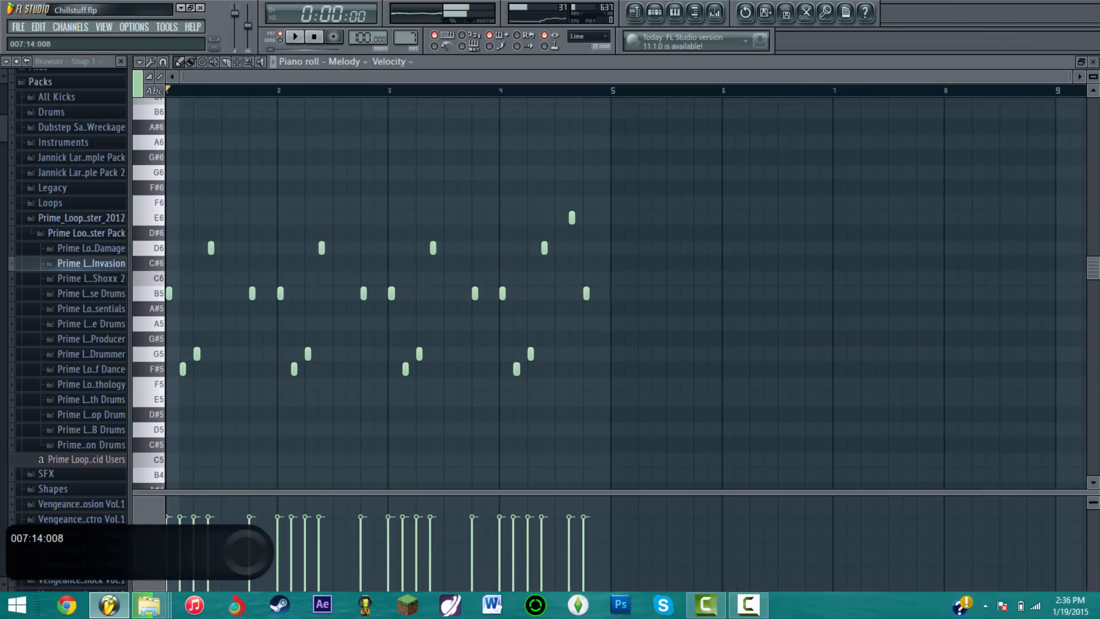
click(1092, 61)
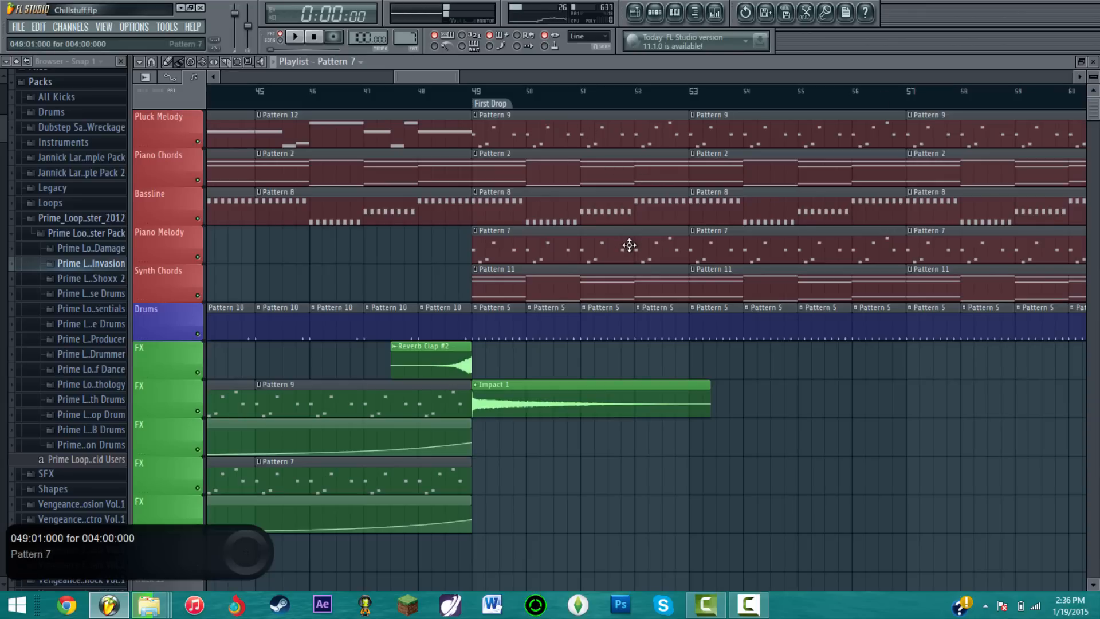
- Play the Synth Chords' Pattern 11 and review its notes in the piano roll before returning to the playlist
double_click(606, 296)
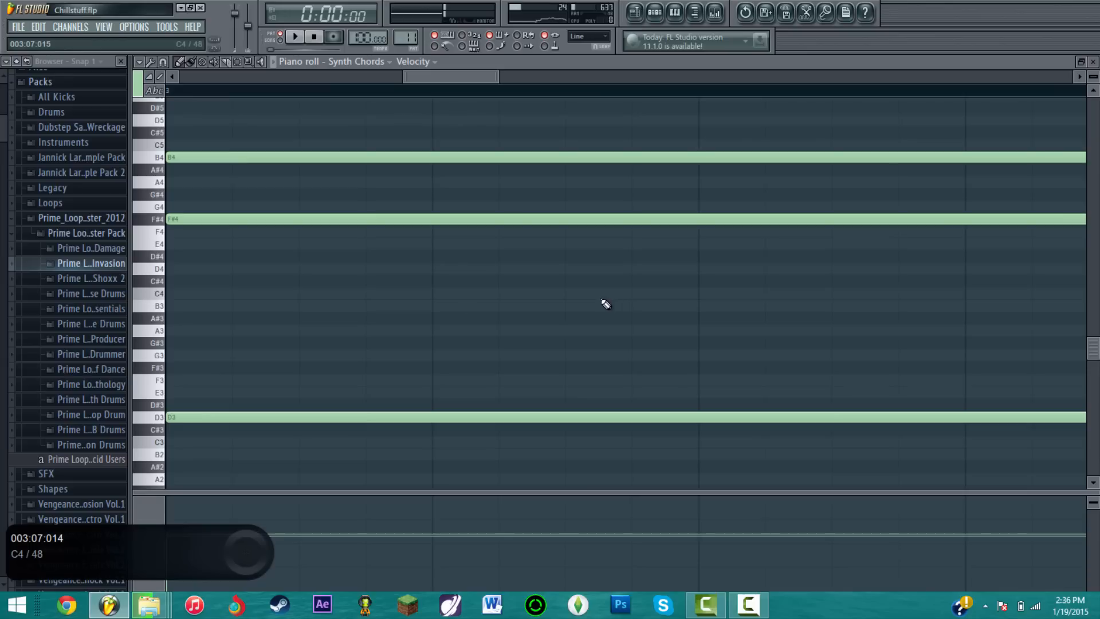
click(274, 62)
drag(401, 86, 1007, 65)
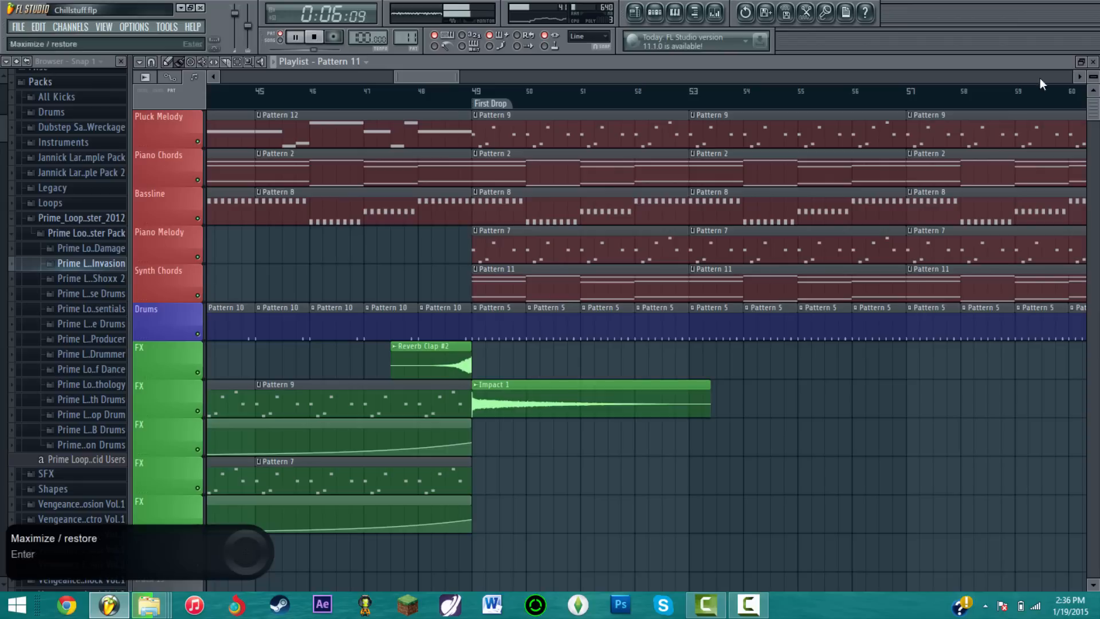
click(1093, 61)
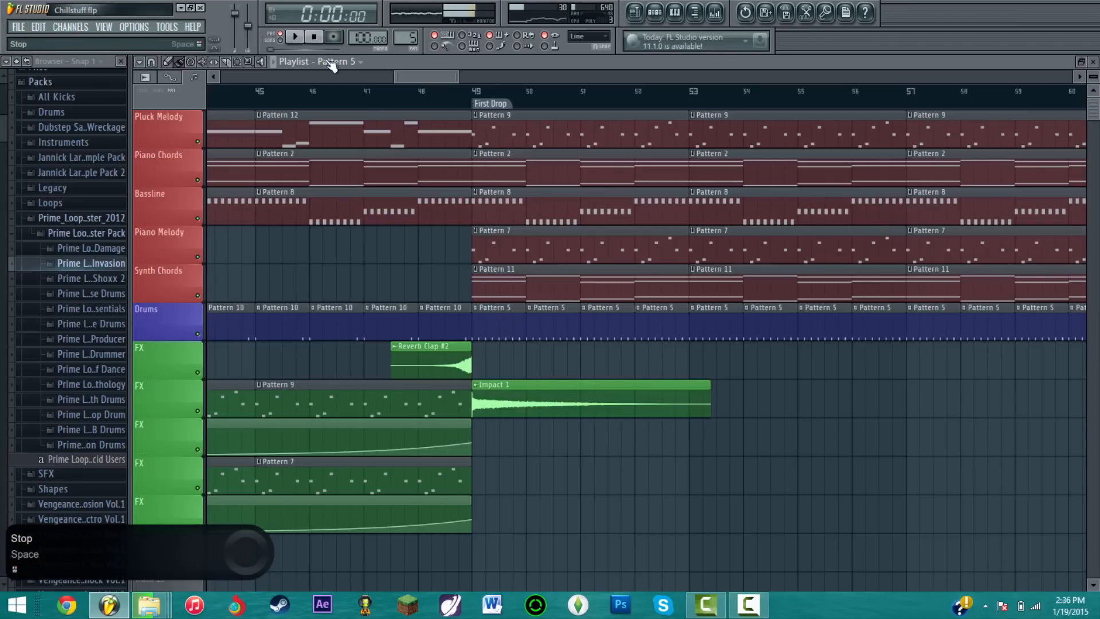
- Play the full arrangement in song mode from the First Drop marker, following the playlist, and stop playback
click(477, 98)
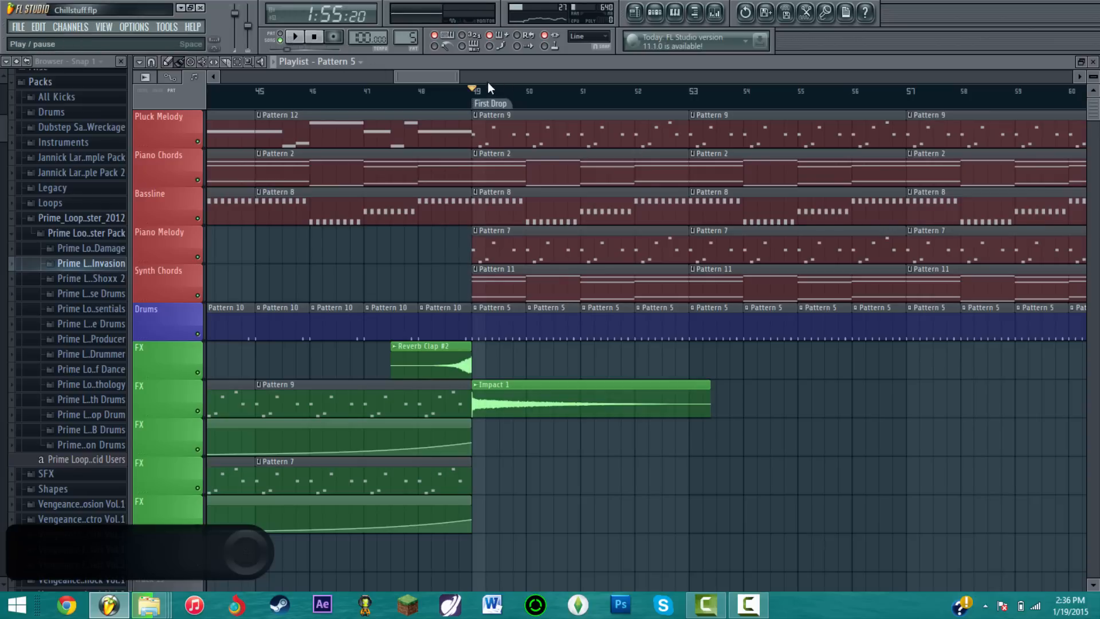
key(space)
drag(439, 75, 455, 78)
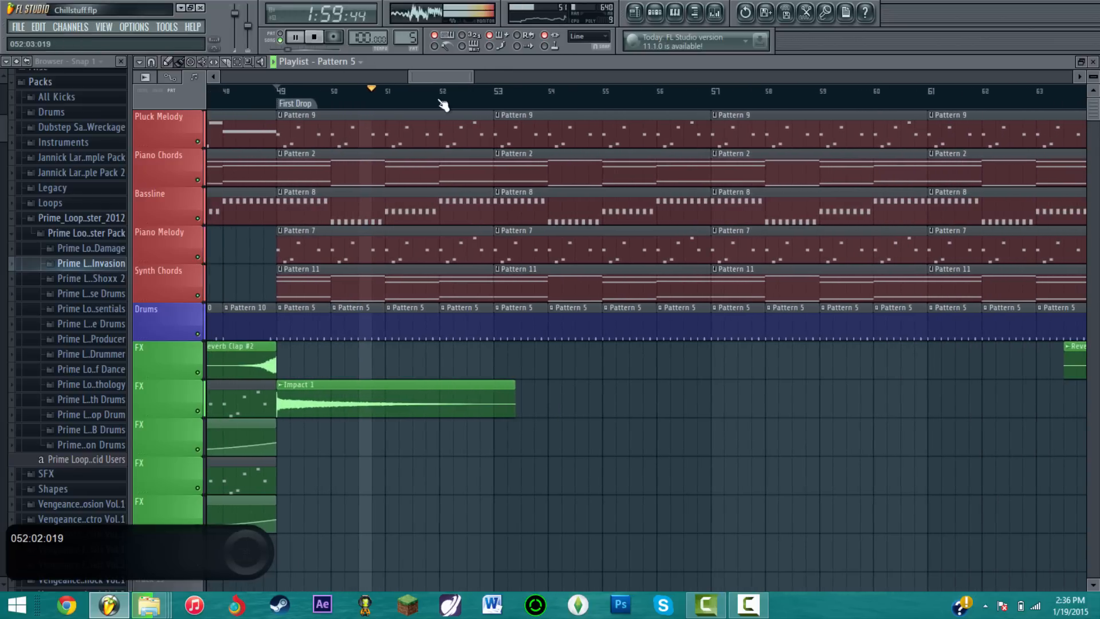
scroll(433, 102, up, 2)
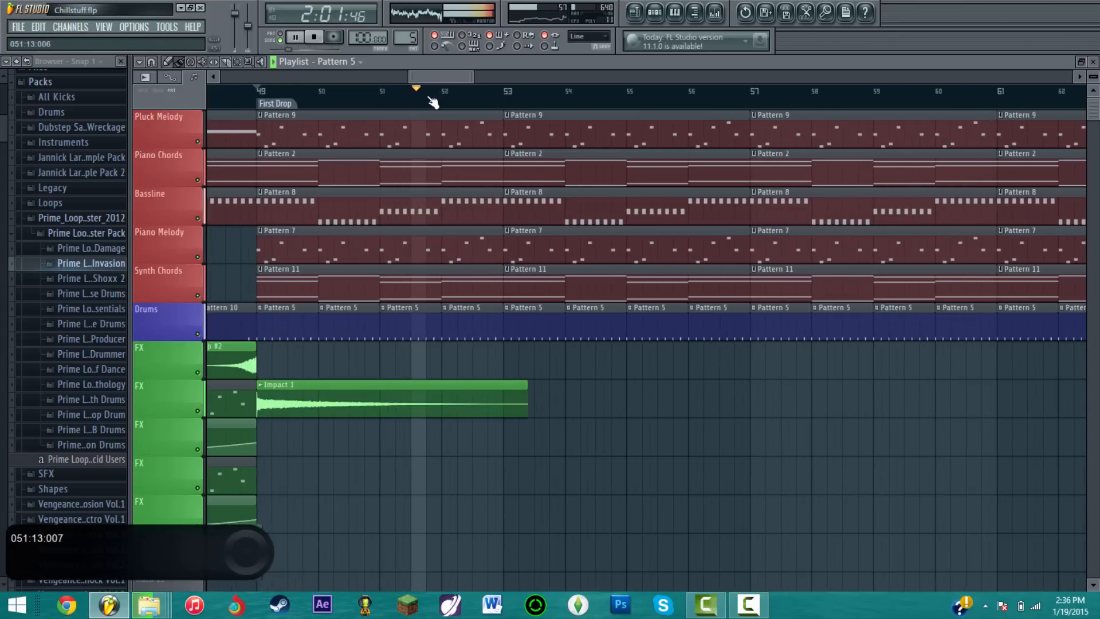
scroll(433, 102, down, 2)
drag(434, 76, 442, 75)
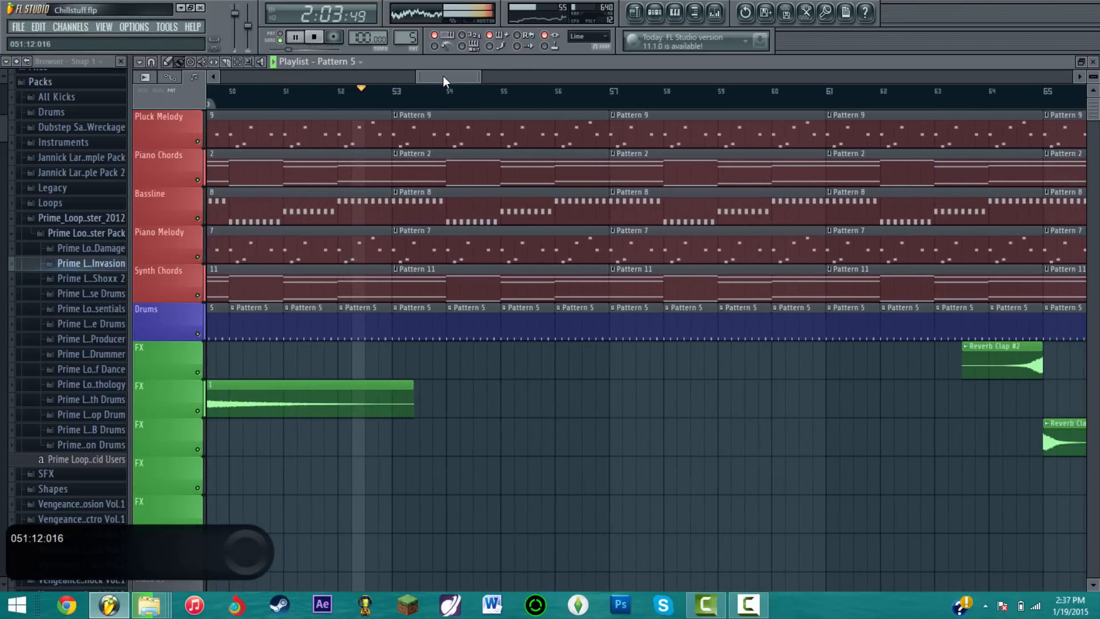
click(315, 38)
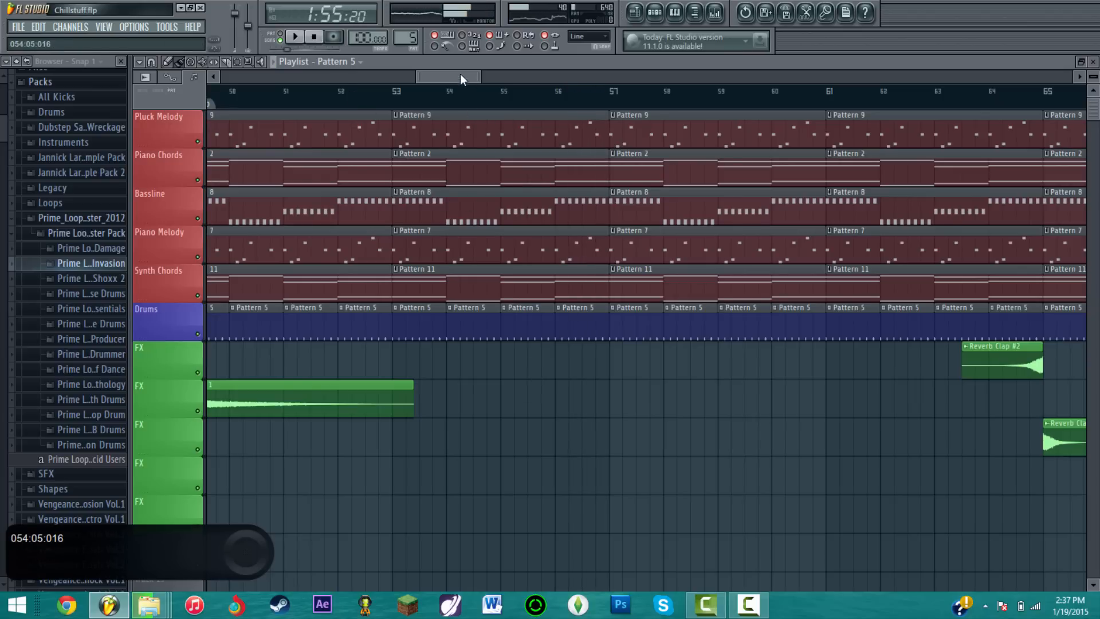
drag(460, 76, 275, 77)
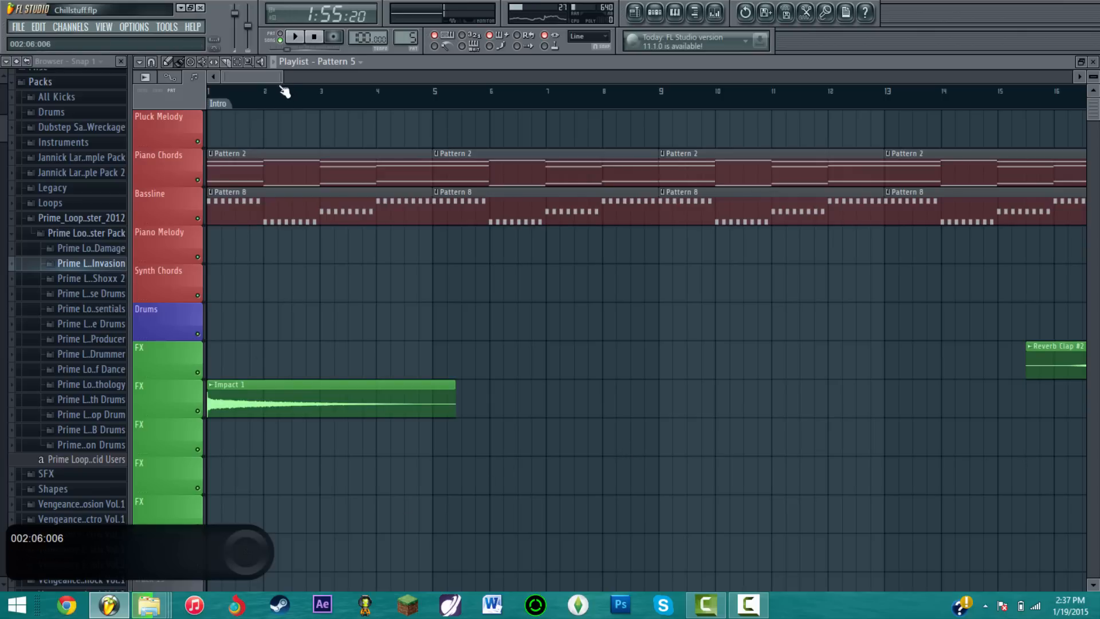
drag(280, 78, 274, 87)
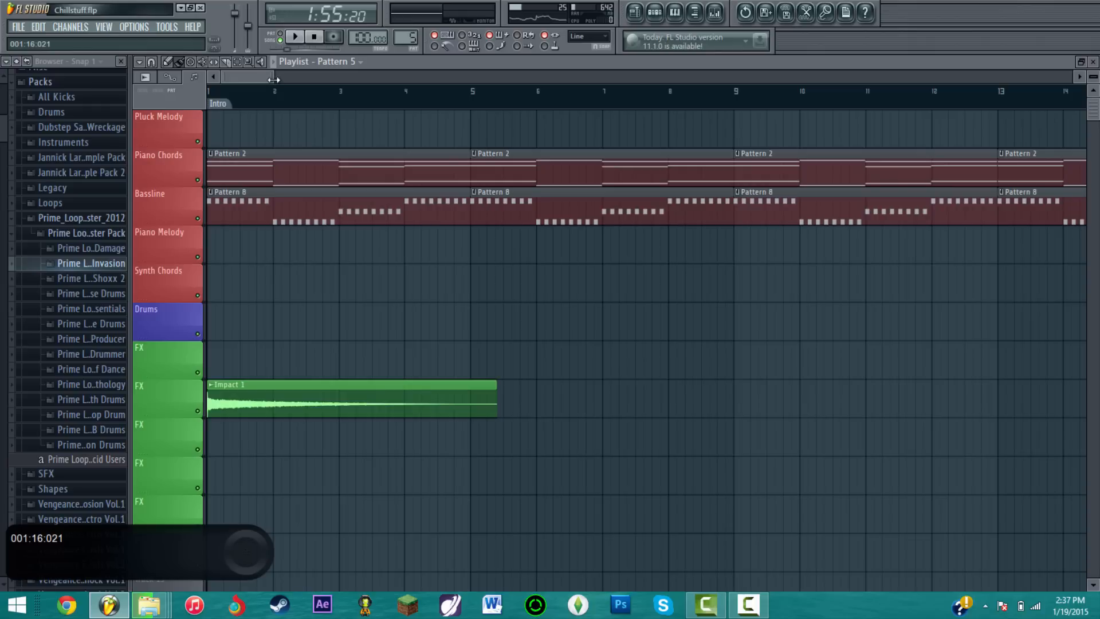
mouse_move(275, 79)
mouse_down()
mouse_move(297, 80)
mouse_move(272, 83)
mouse_up()
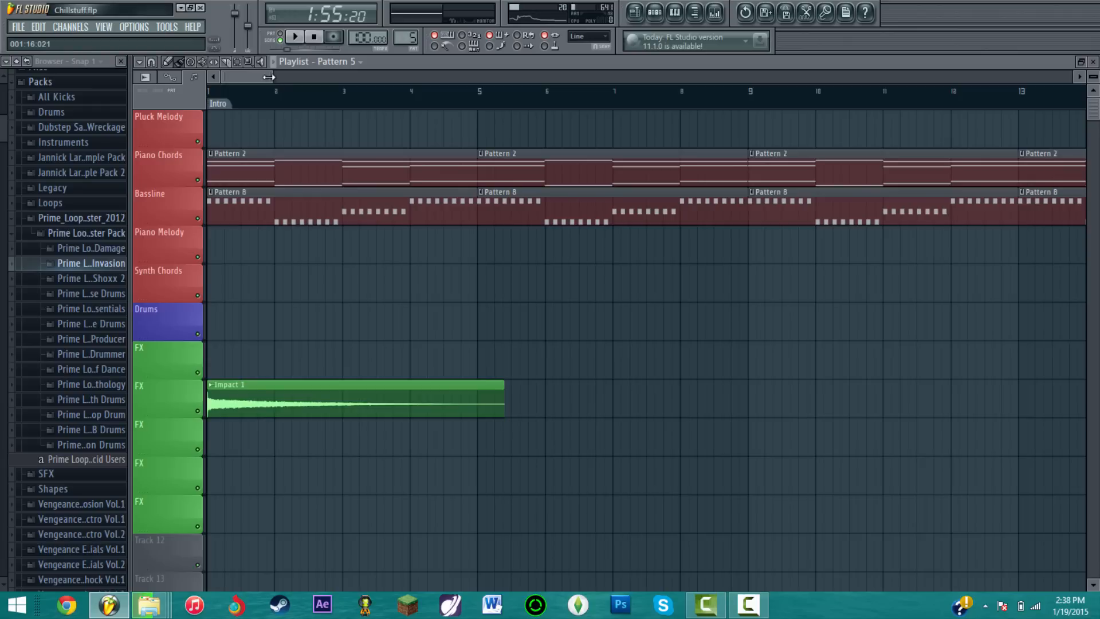
mouse_move(274, 78)
mouse_down()
mouse_move(303, 84)
mouse_move(260, 80)
mouse_move(301, 78)
mouse_move(278, 94)
mouse_up()
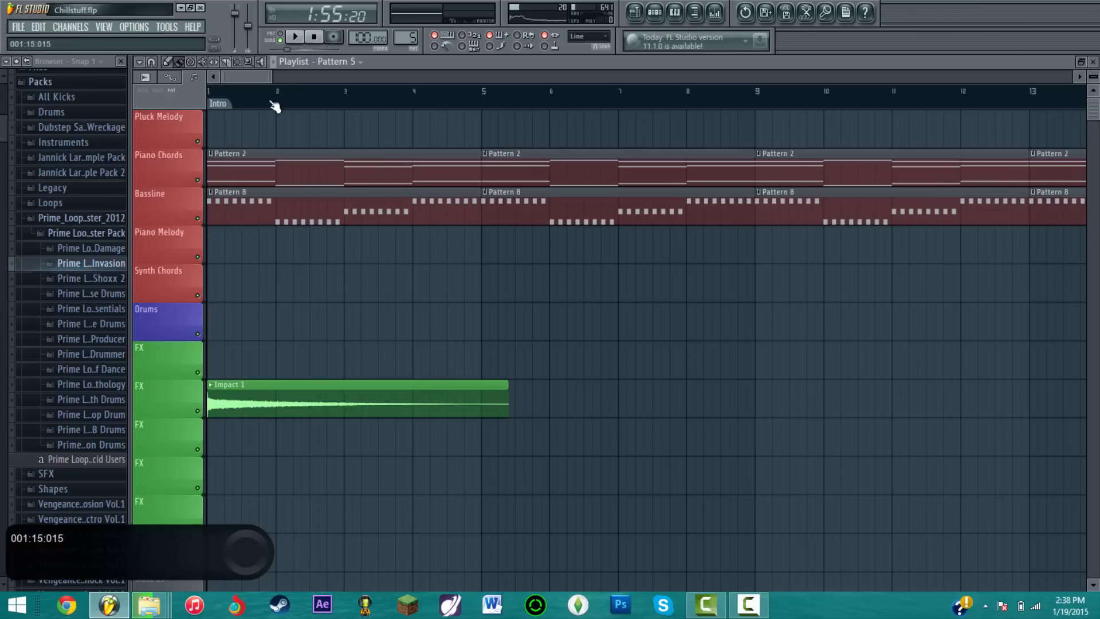